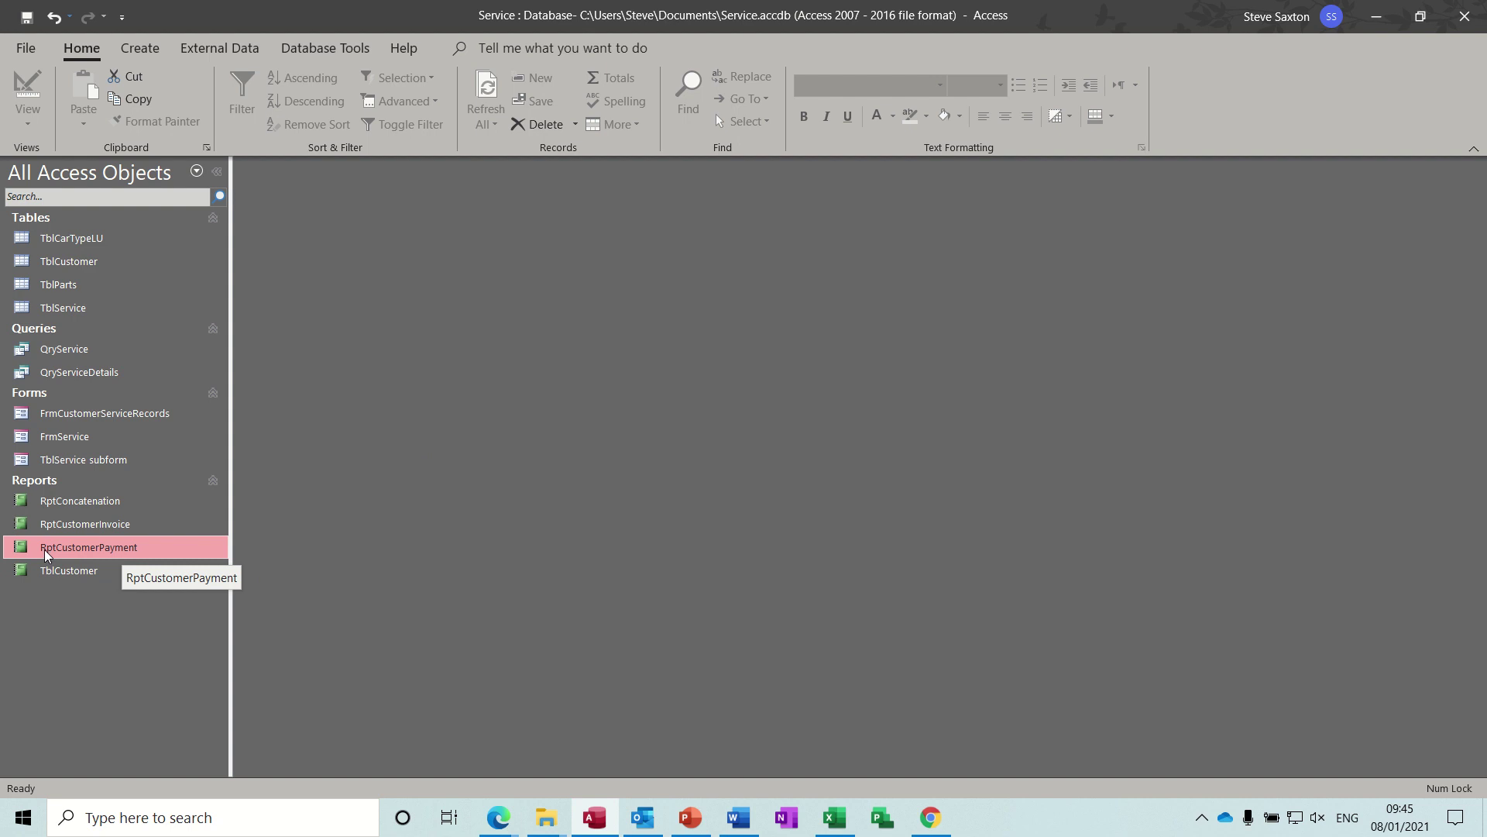
# Step: Preview the RptCustomerPayment report, then inspect the QryServiceDetails query design
pyautogui.doubleClick(129, 554)
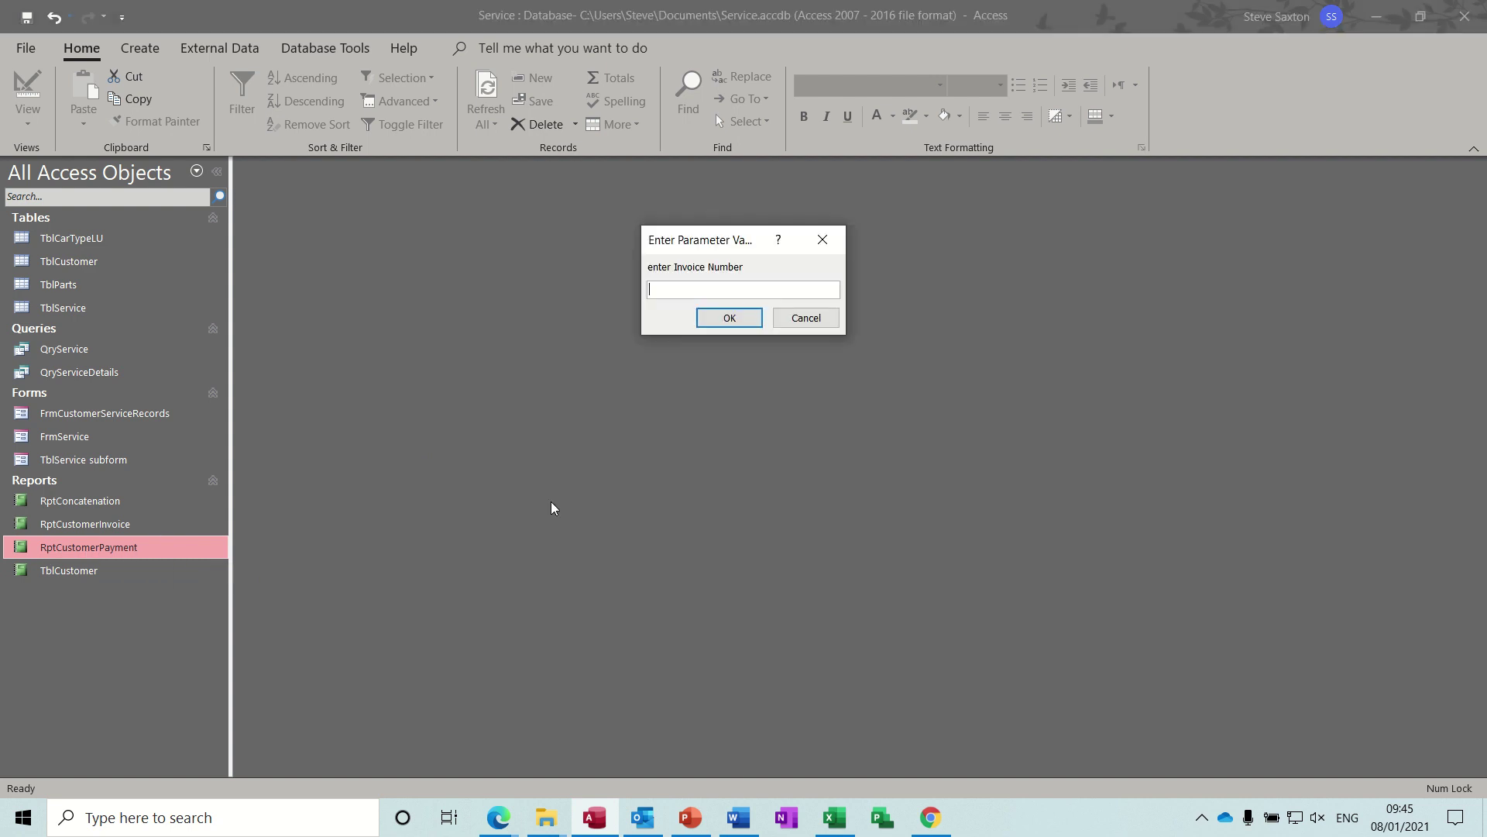
pyautogui.press('Return')
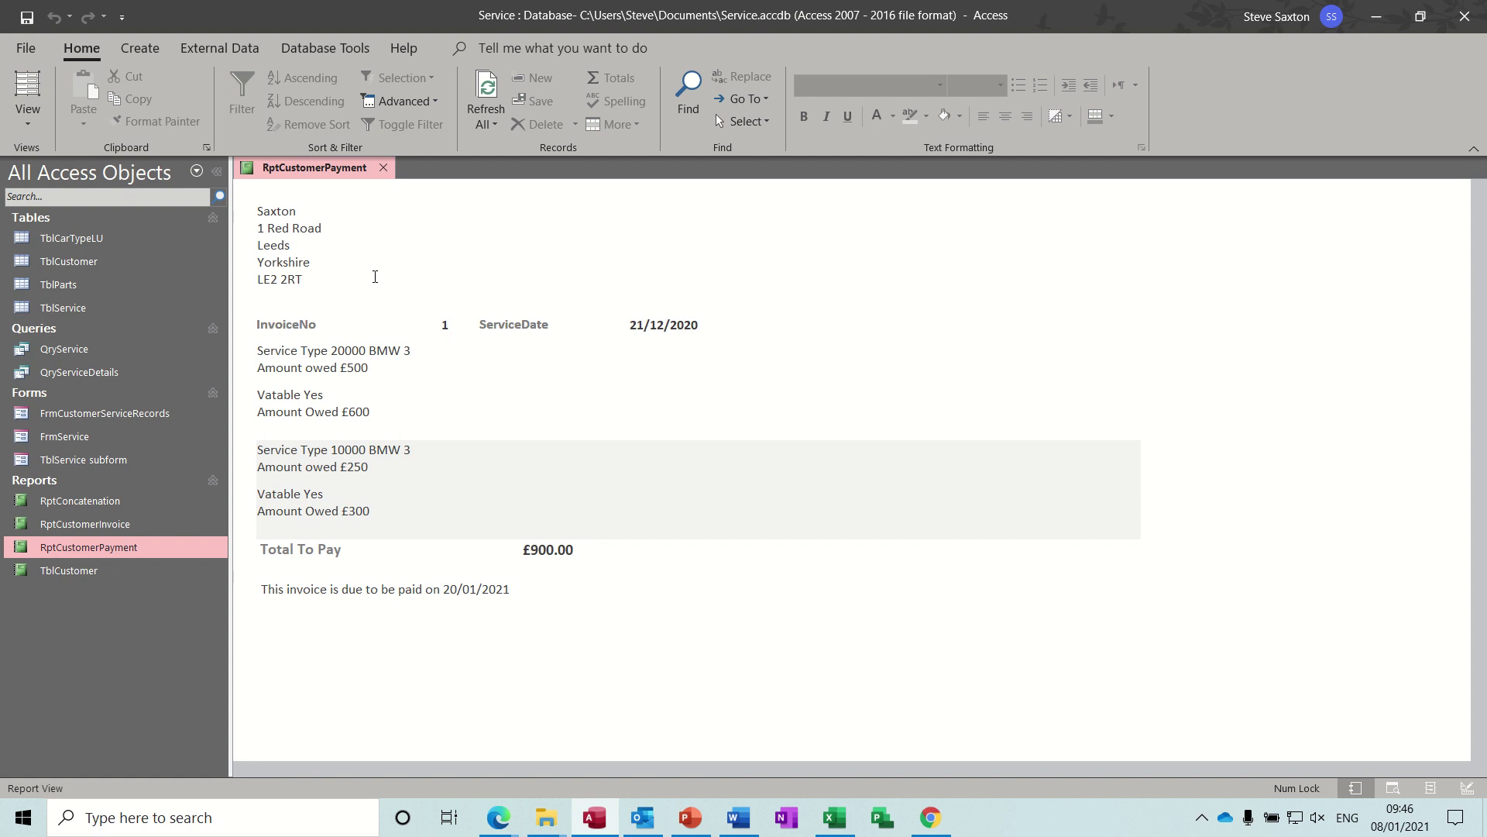
pyautogui.click(383, 168)
pyautogui.click(91, 352)
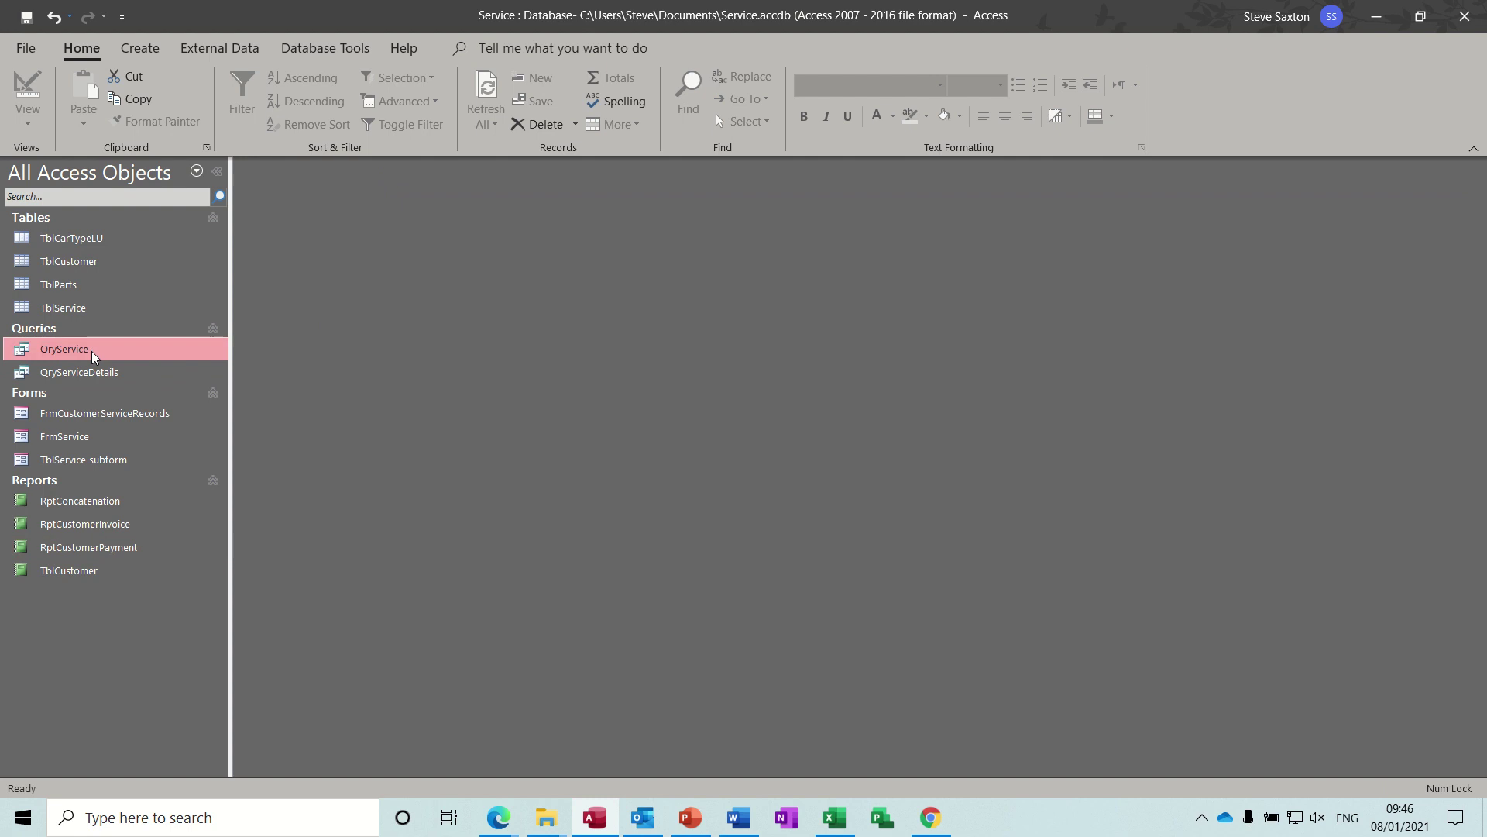
pyautogui.click(98, 376)
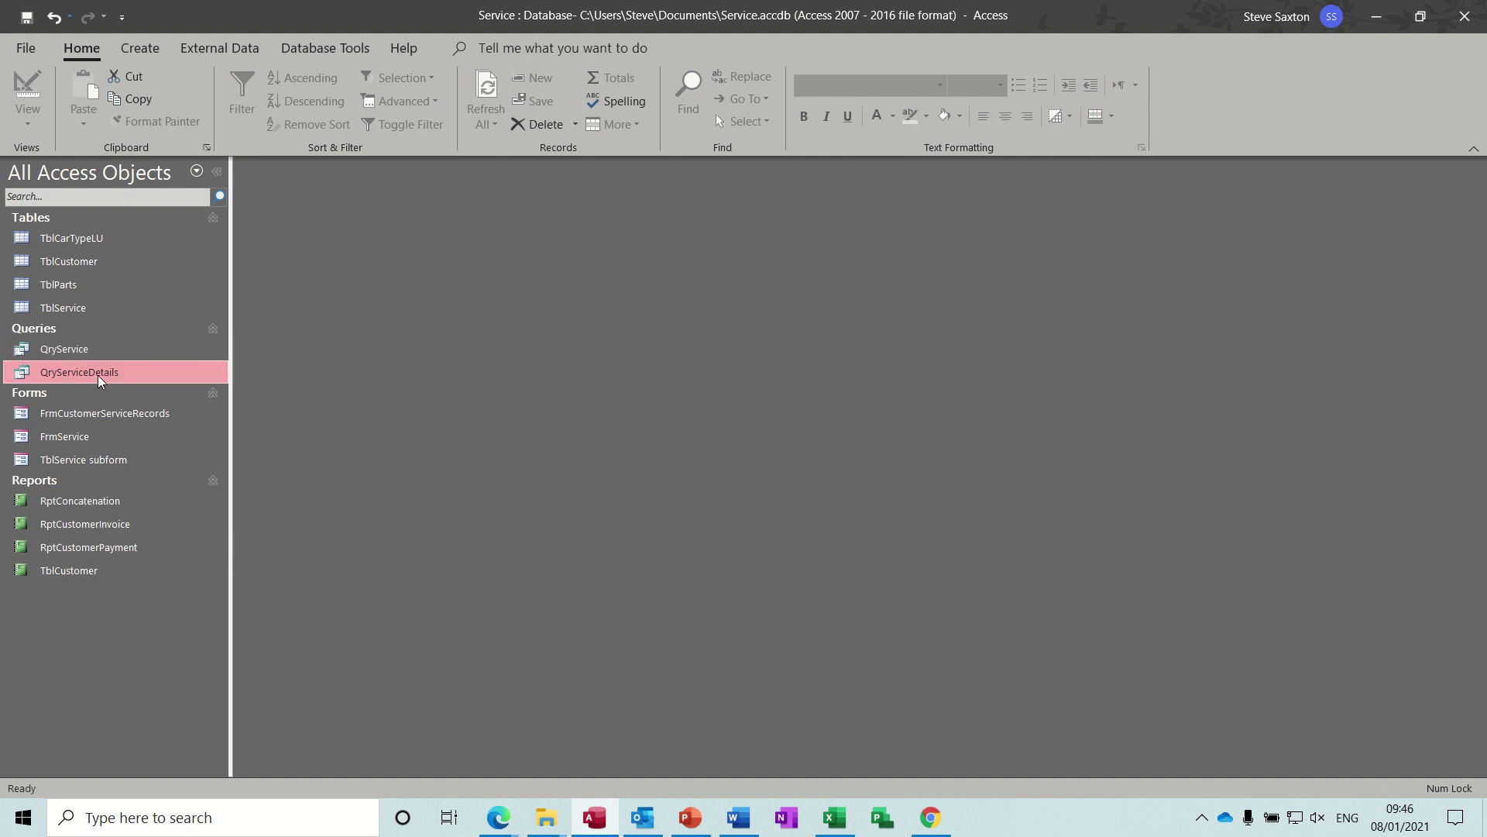
pyautogui.rightClick(99, 377)
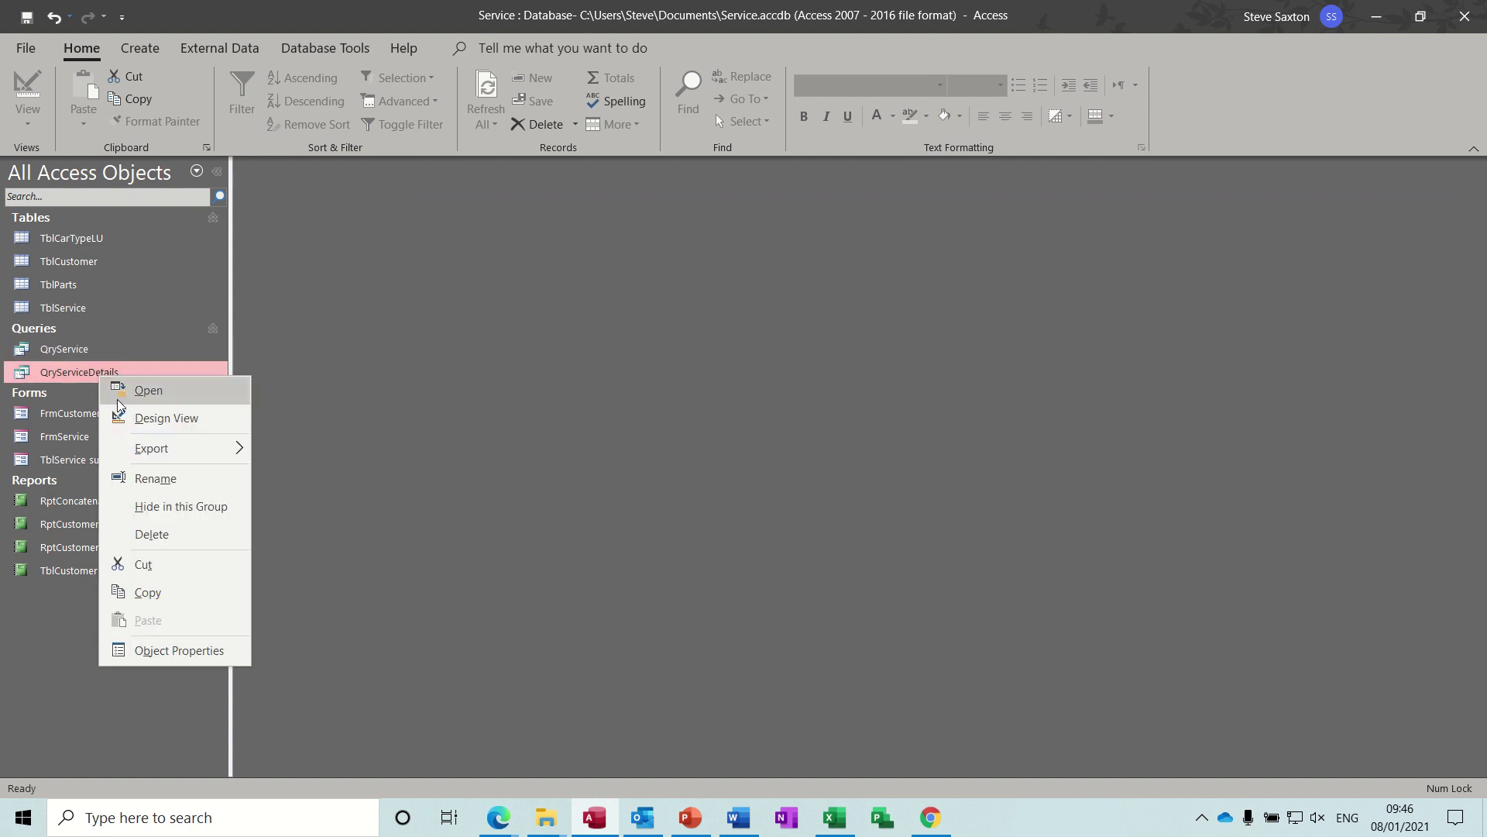
pyautogui.click(128, 419)
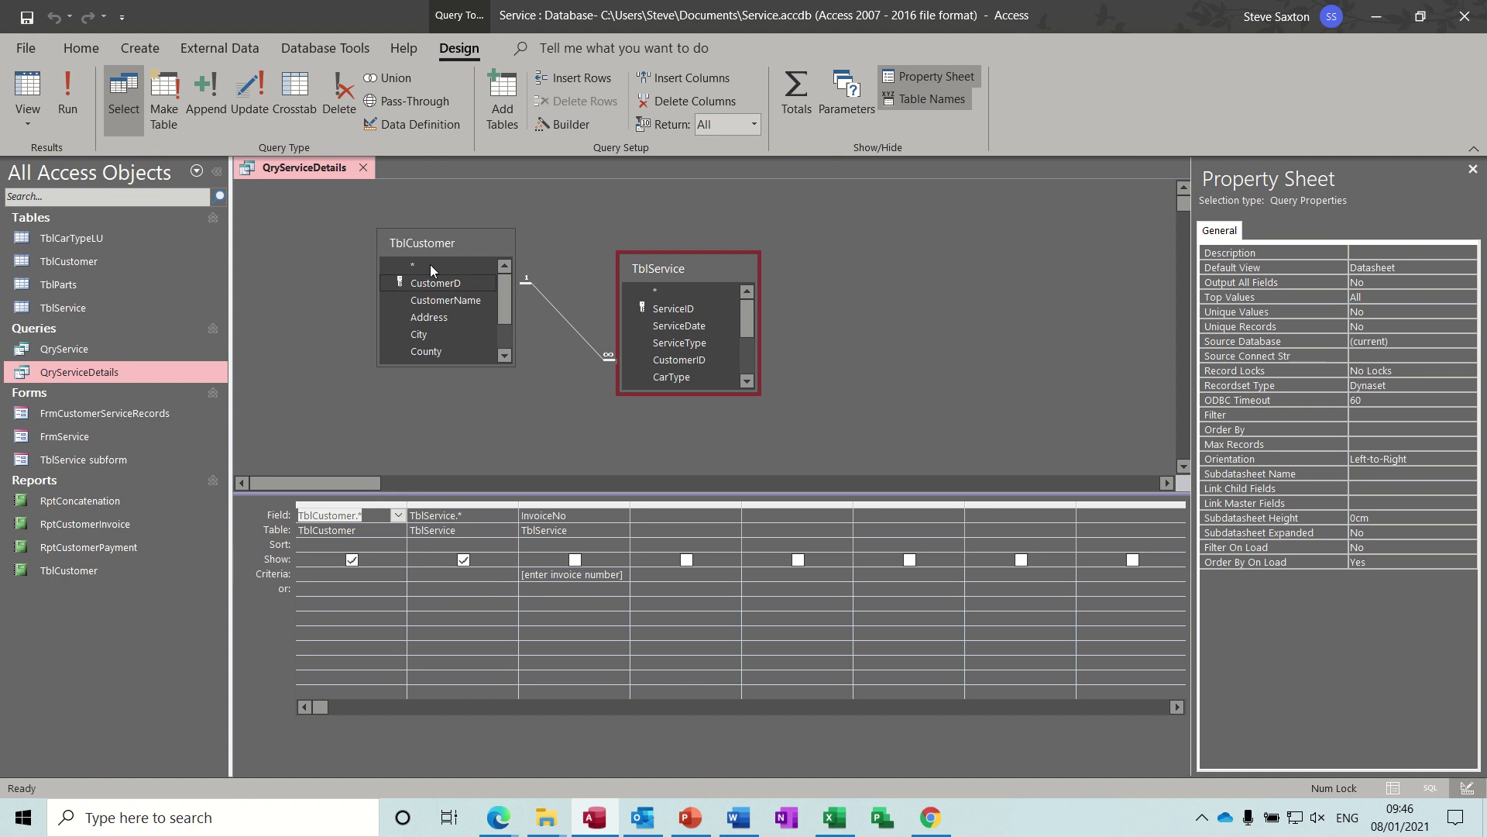
pyautogui.click(365, 167)
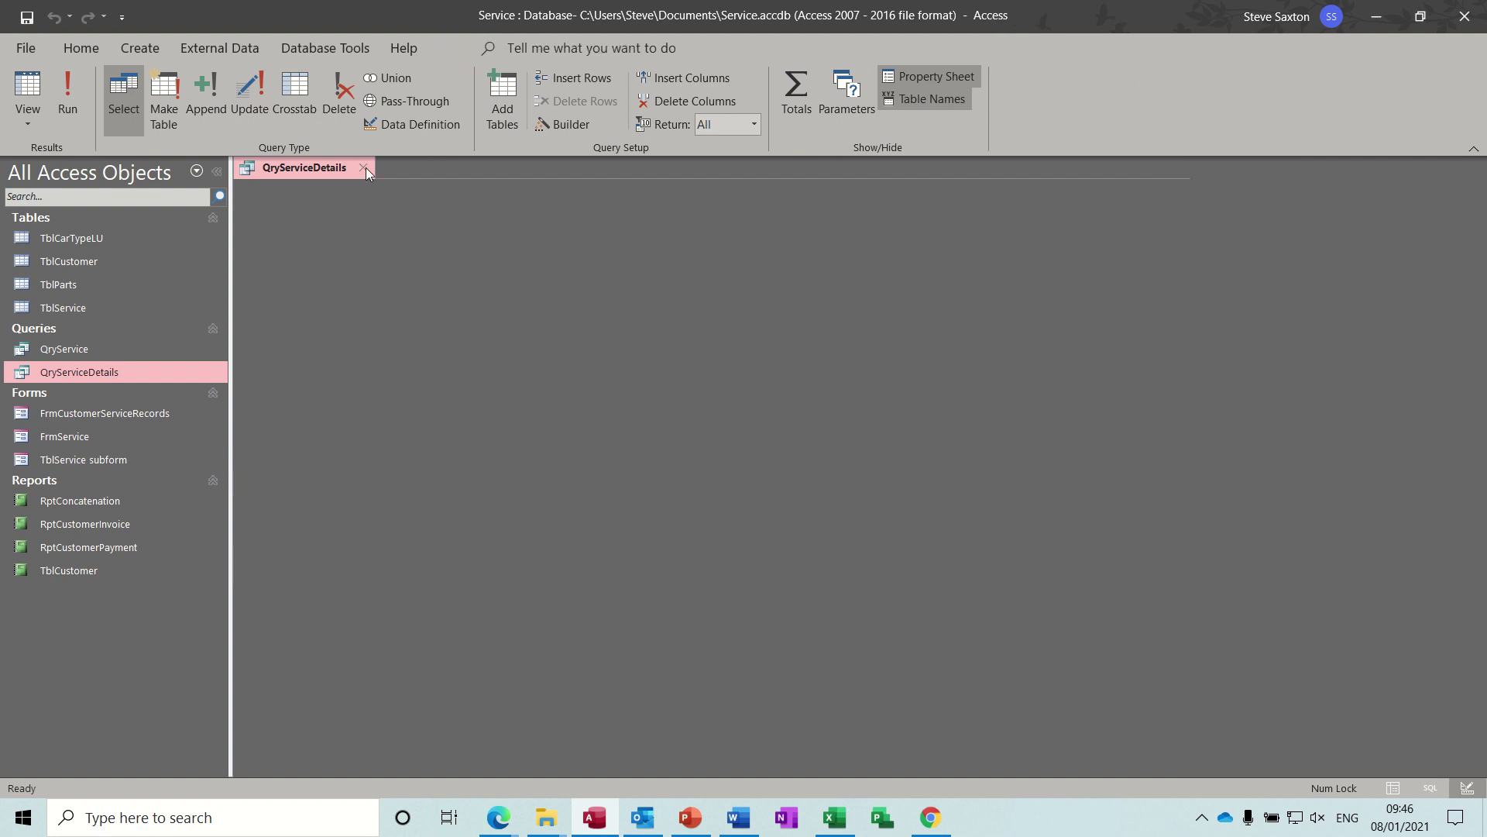
# Step: Run the RptCustomerInvoice report for invoice number 1
pyautogui.click(111, 531)
pyautogui.doubleClick(111, 532)
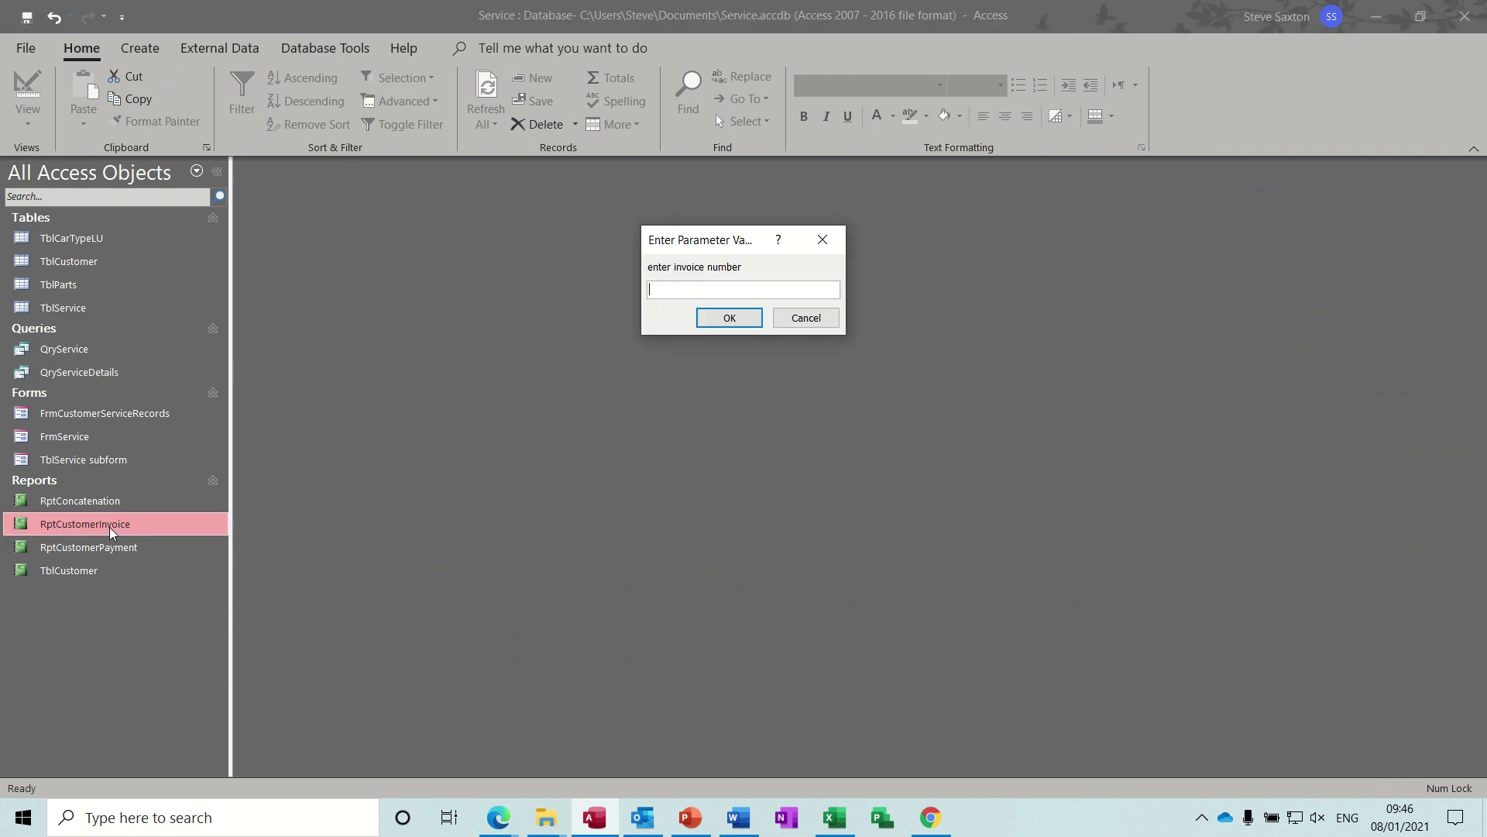
pyautogui.write('1')
pyautogui.press('Return')
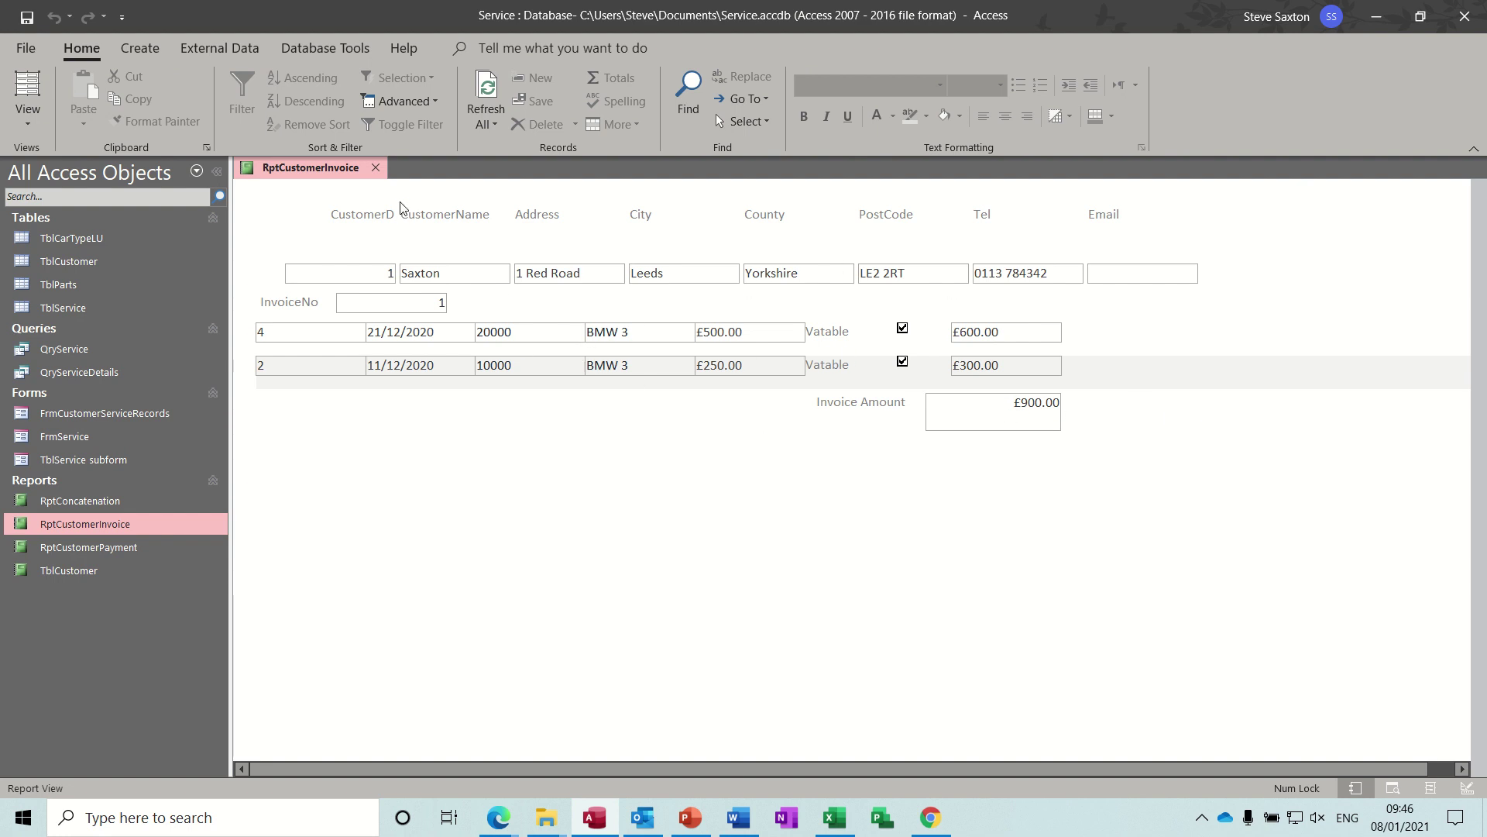
pyautogui.click(375, 167)
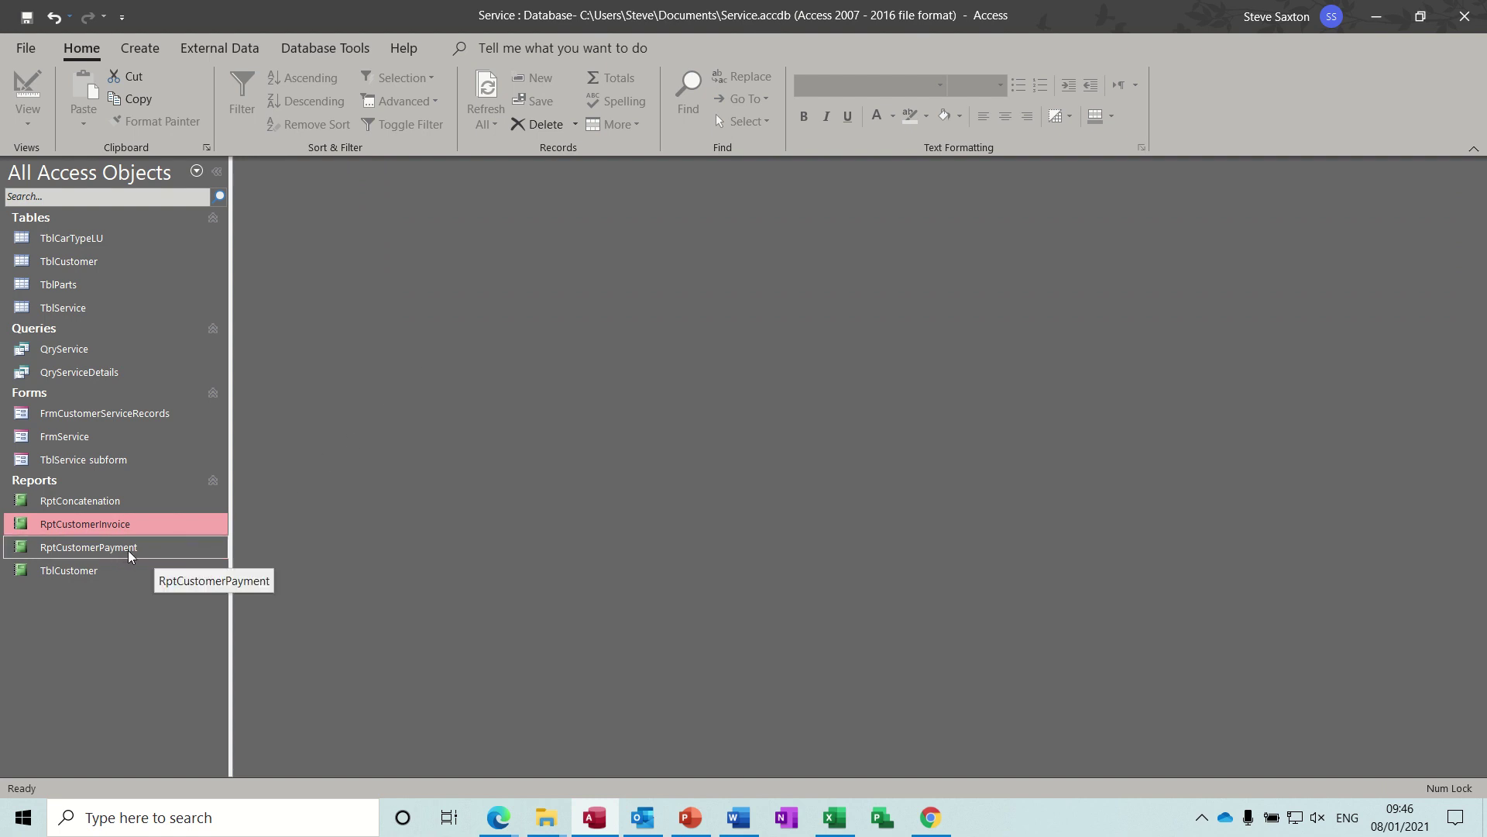
# Step: Open QryService in design view and run it for invoice number 1
pyautogui.rightClick(89, 352)
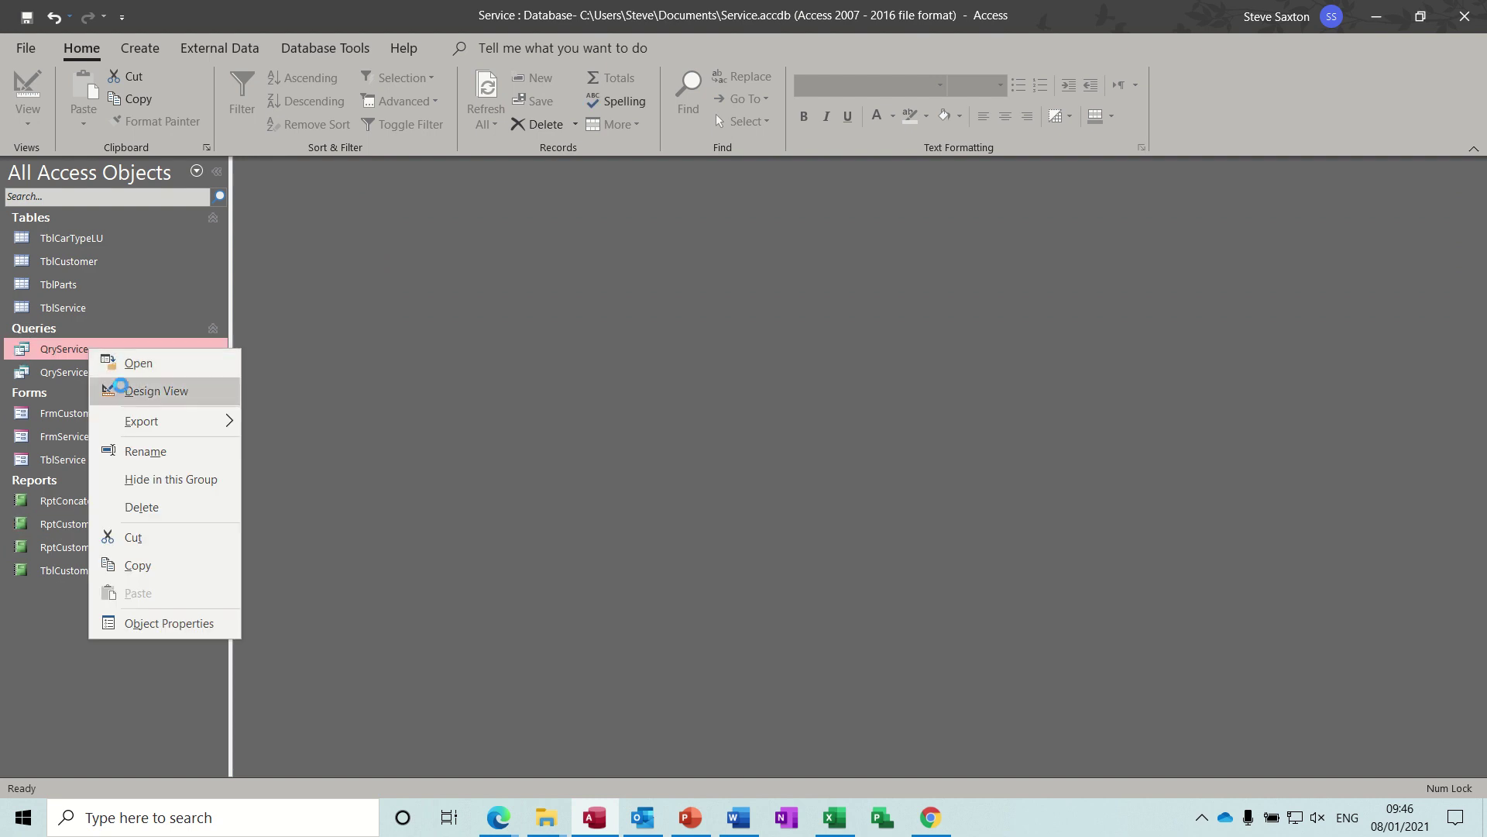
pyautogui.click(120, 389)
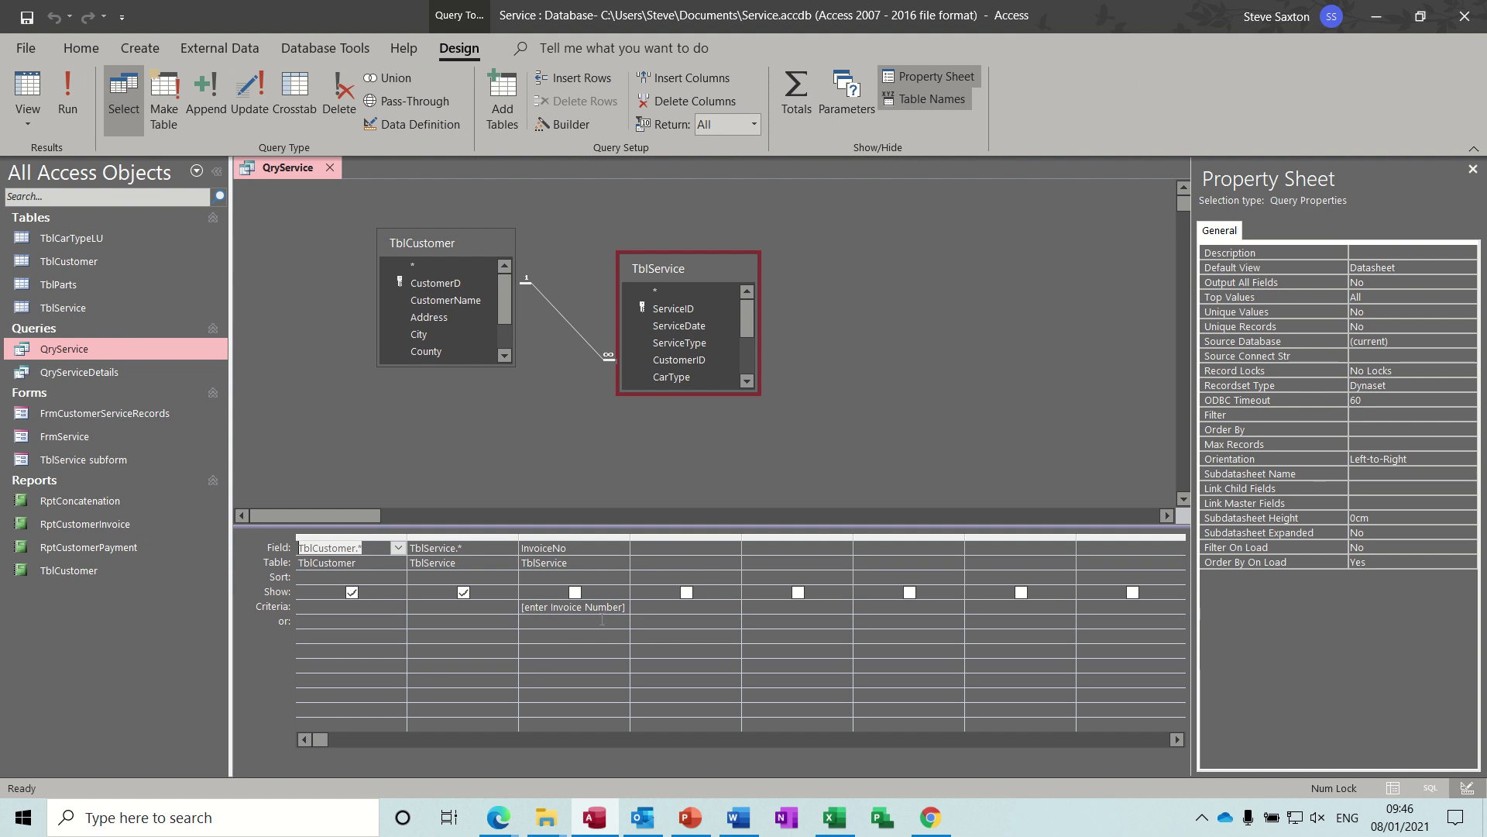
pyautogui.click(68, 92)
pyautogui.write('1')
pyautogui.press('Return')
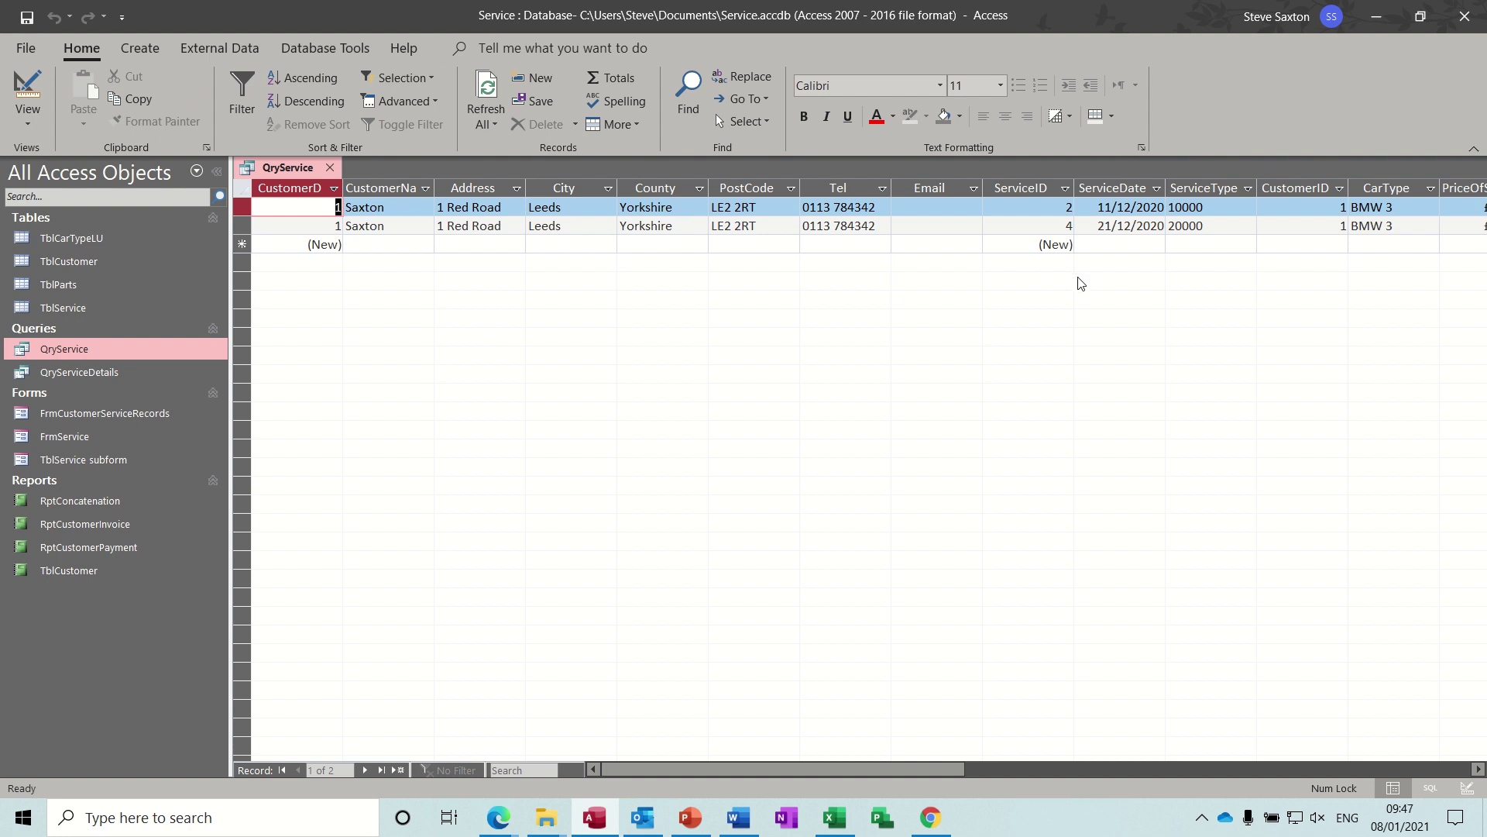
pyautogui.click(330, 170)
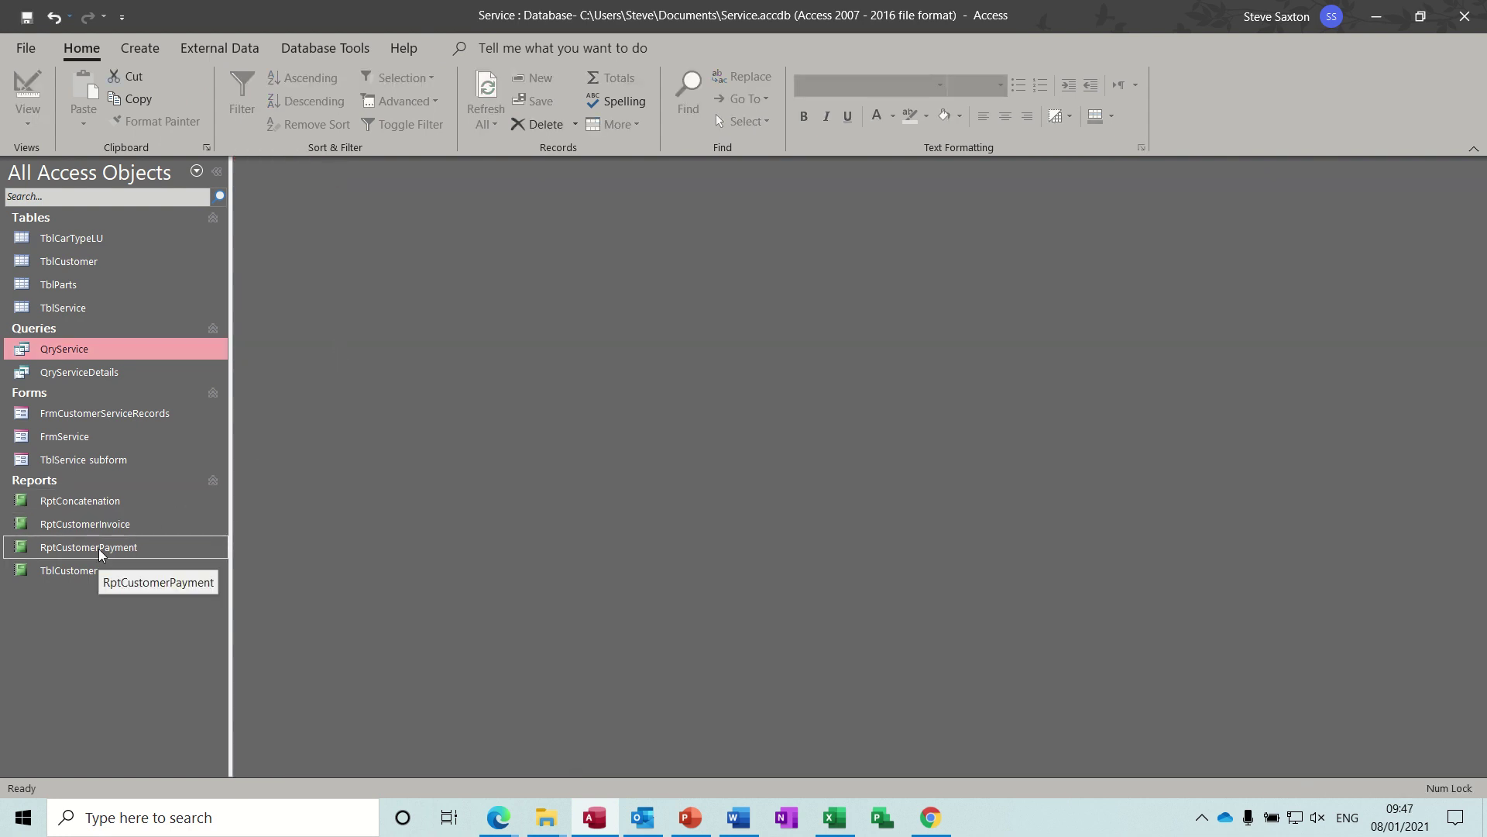
# Step: Inspect the RptCustomerPayment report's design, then close it
pyautogui.click(122, 550)
pyautogui.rightClick(122, 552)
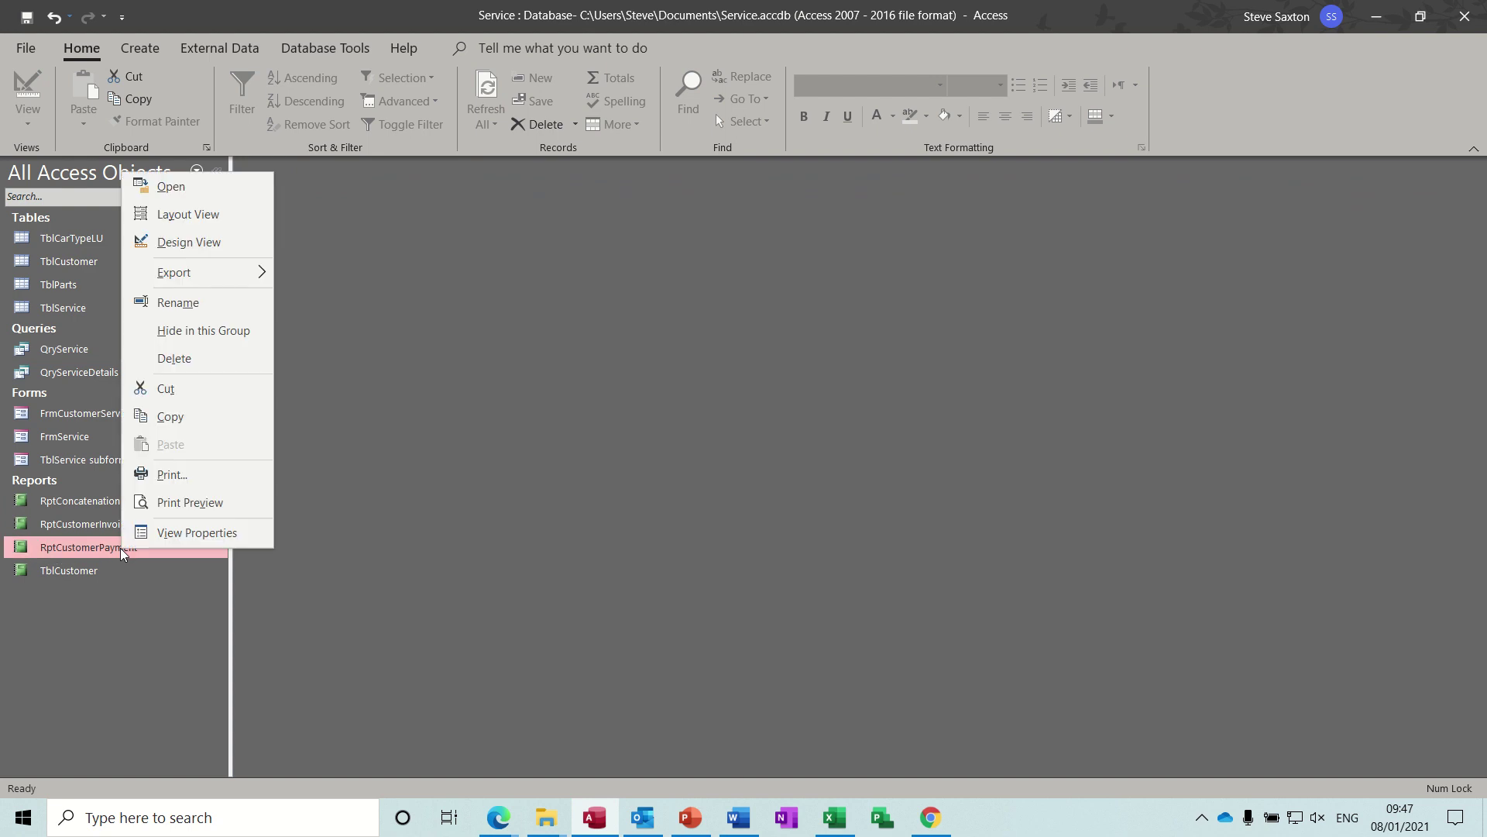
pyautogui.click(188, 242)
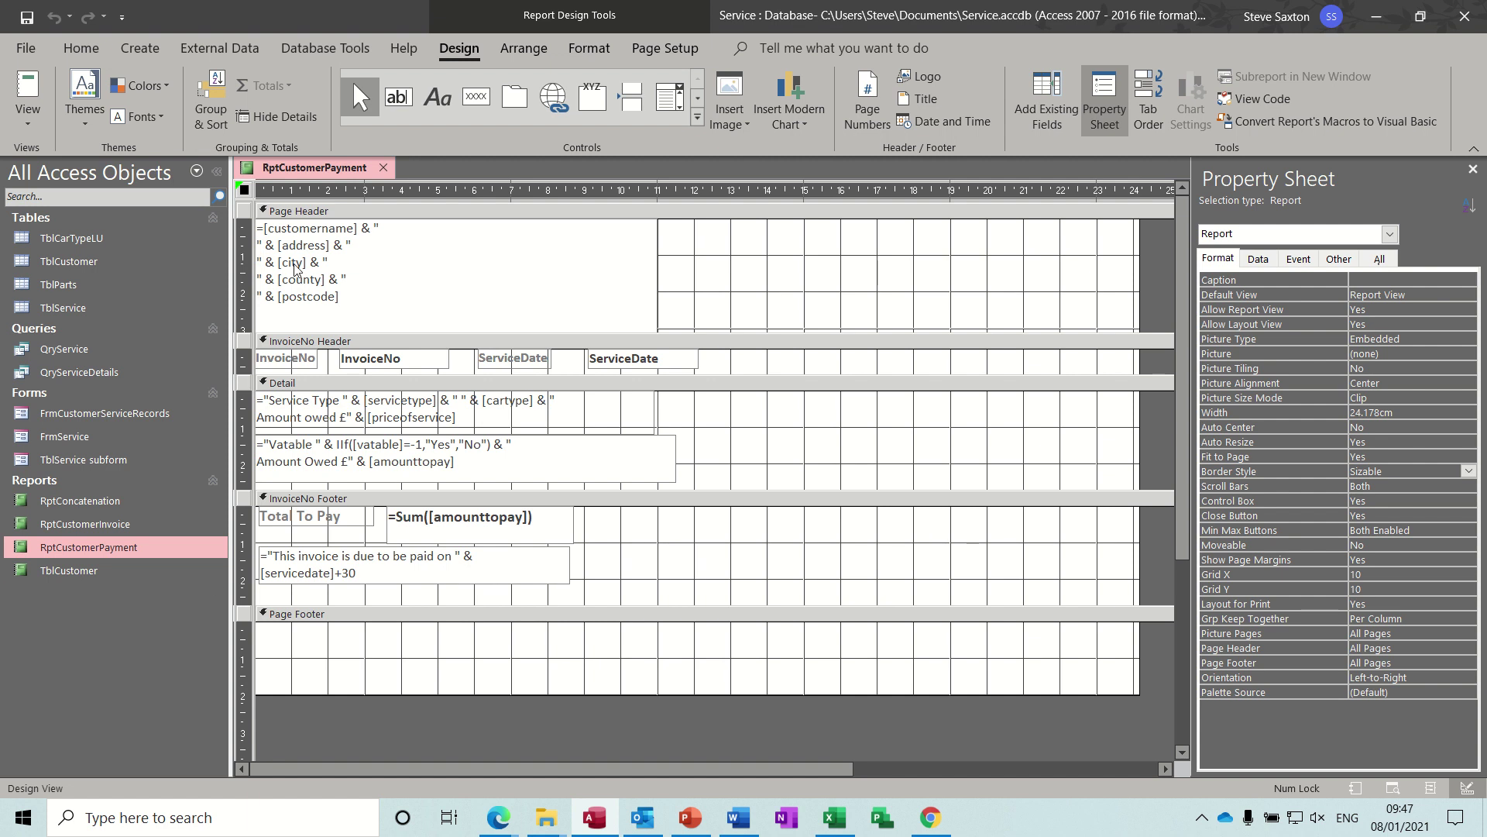
pyautogui.click(384, 168)
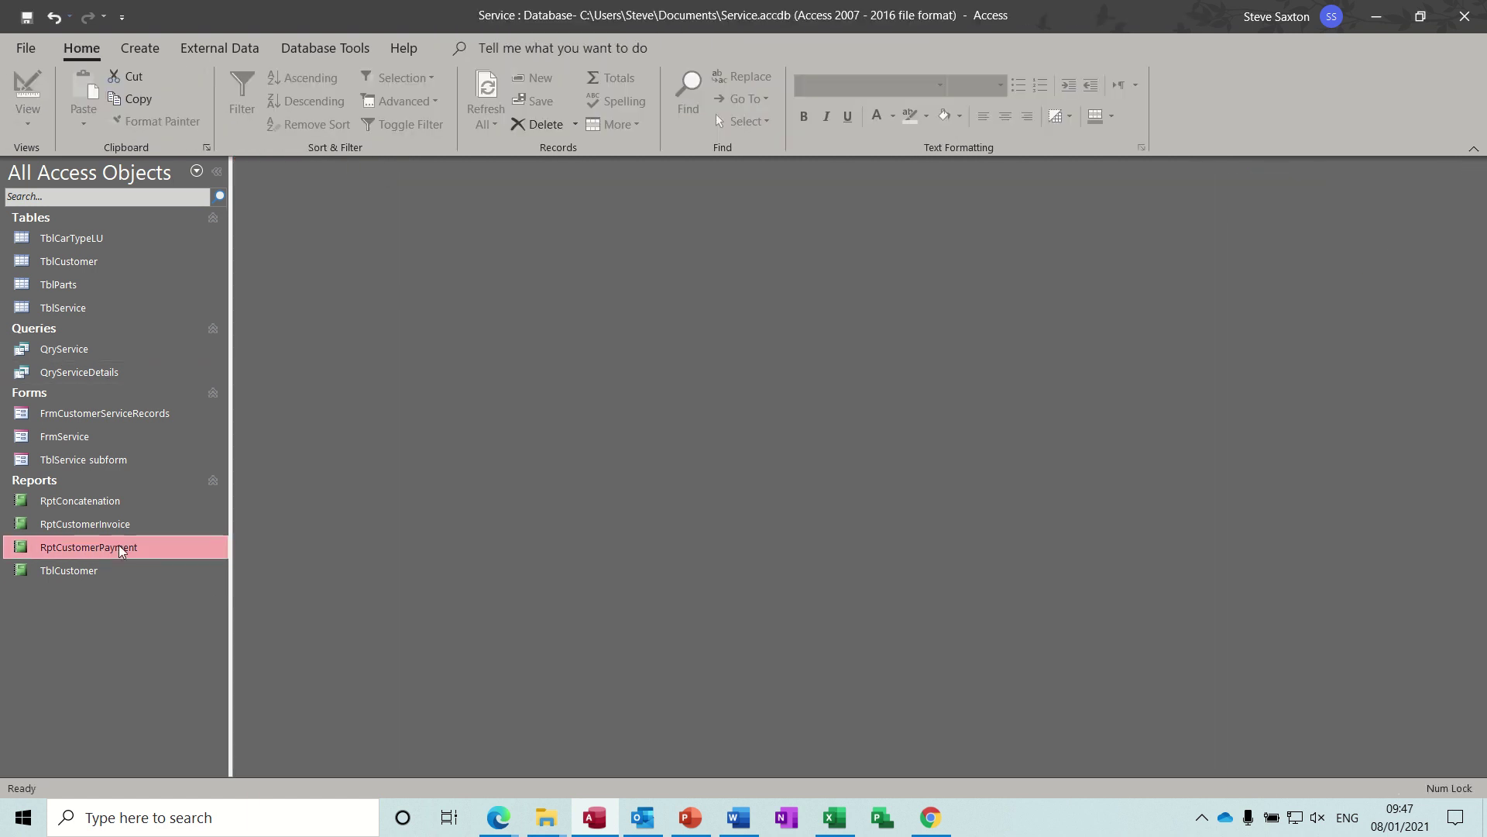
# Step: Start a new blank report in Design view with QryService as its record source
pyautogui.click(140, 48)
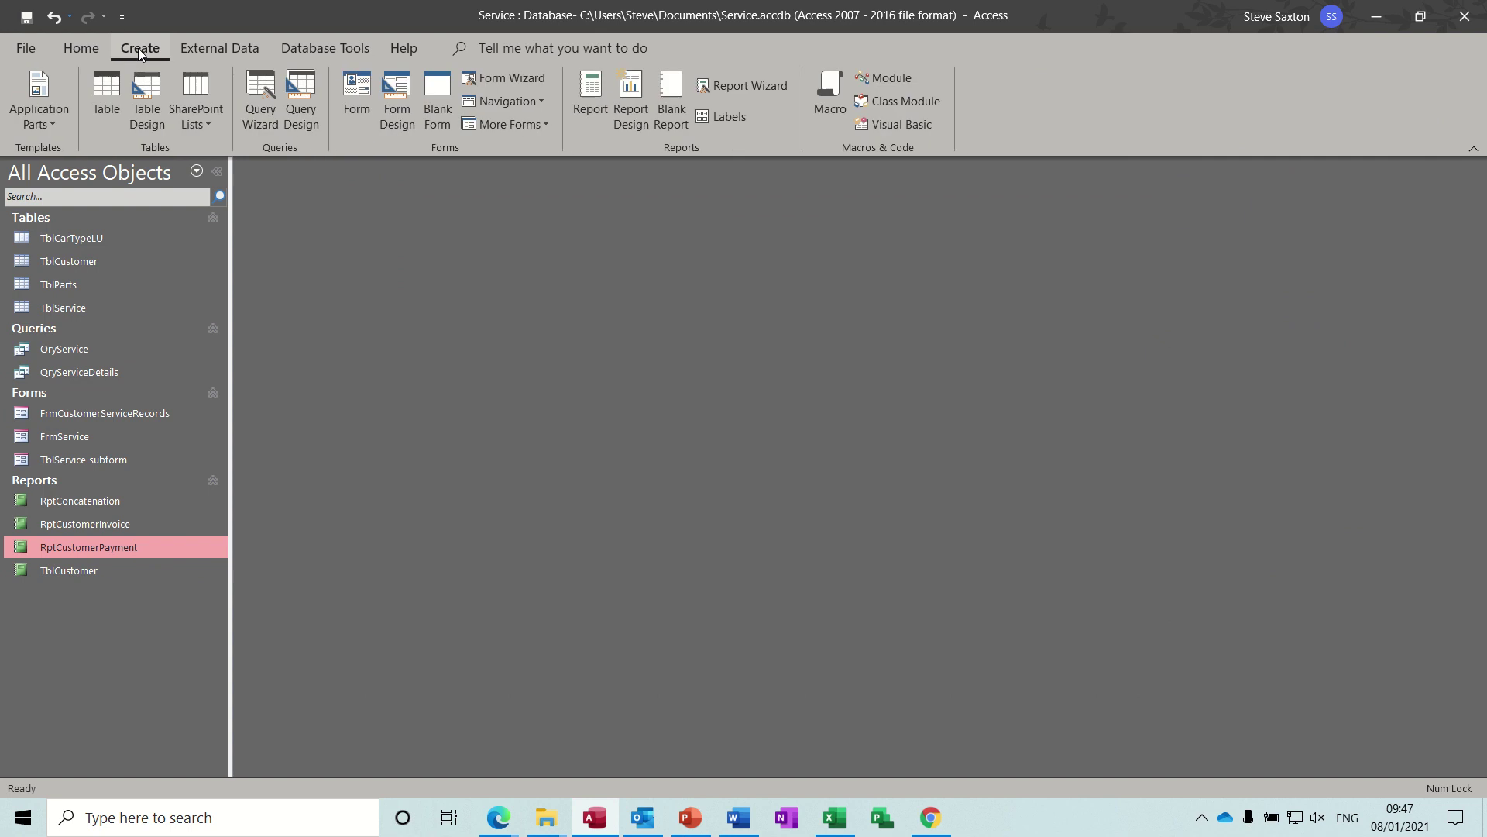
pyautogui.click(632, 100)
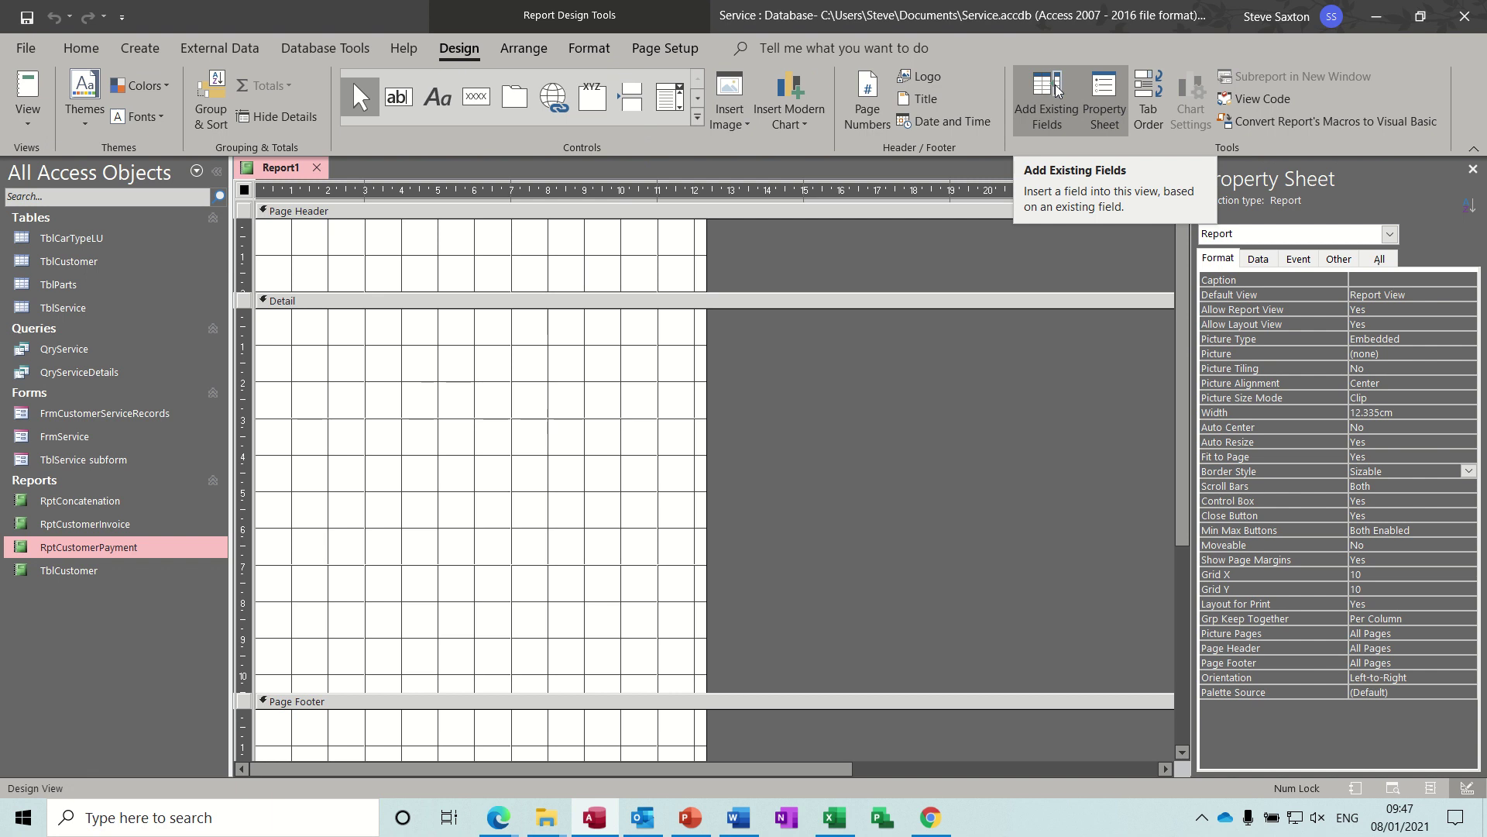
pyautogui.click(1104, 101)
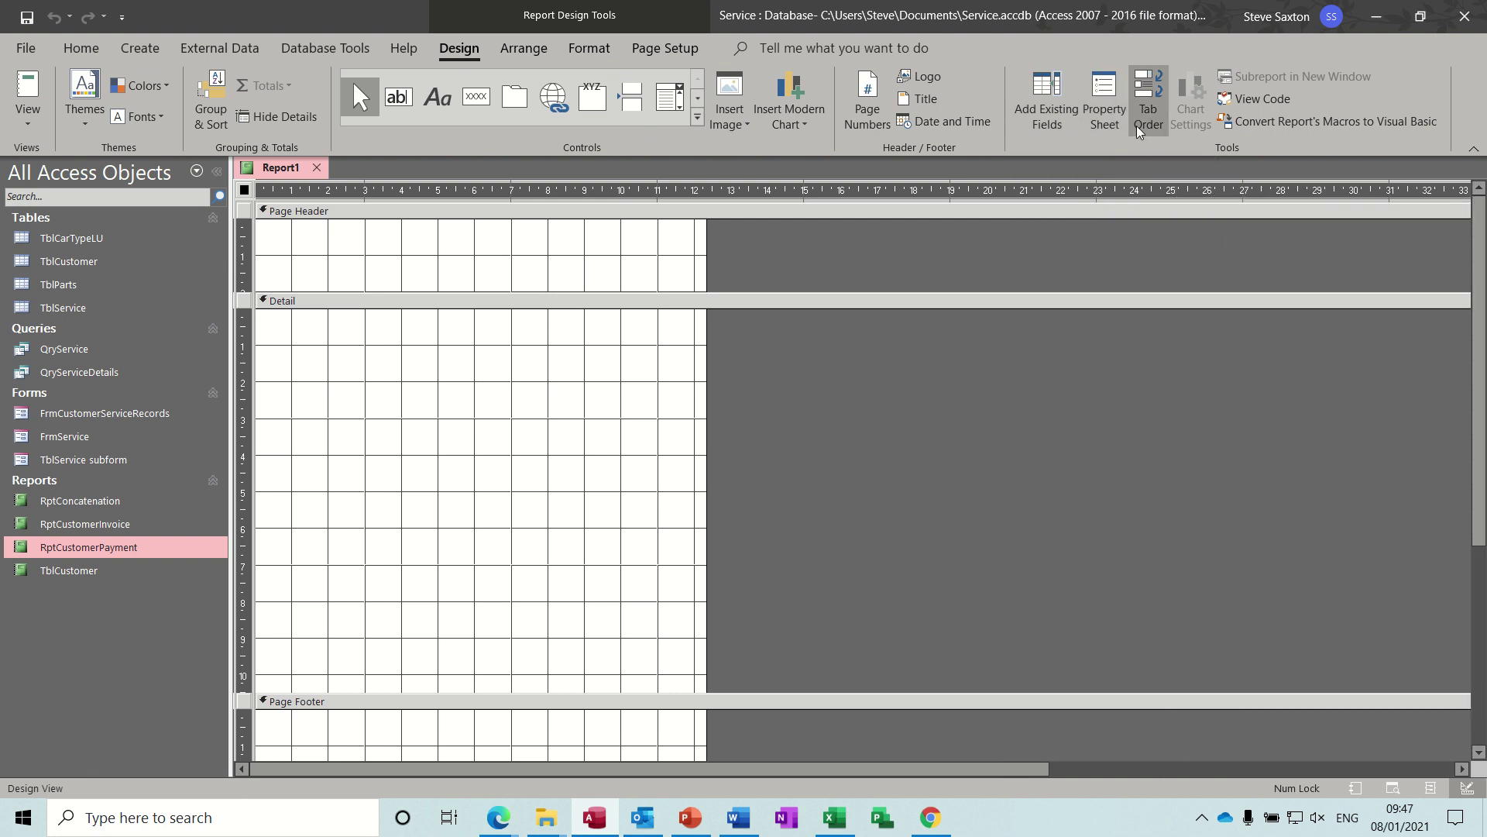
pyautogui.click(1105, 101)
pyautogui.click(1259, 258)
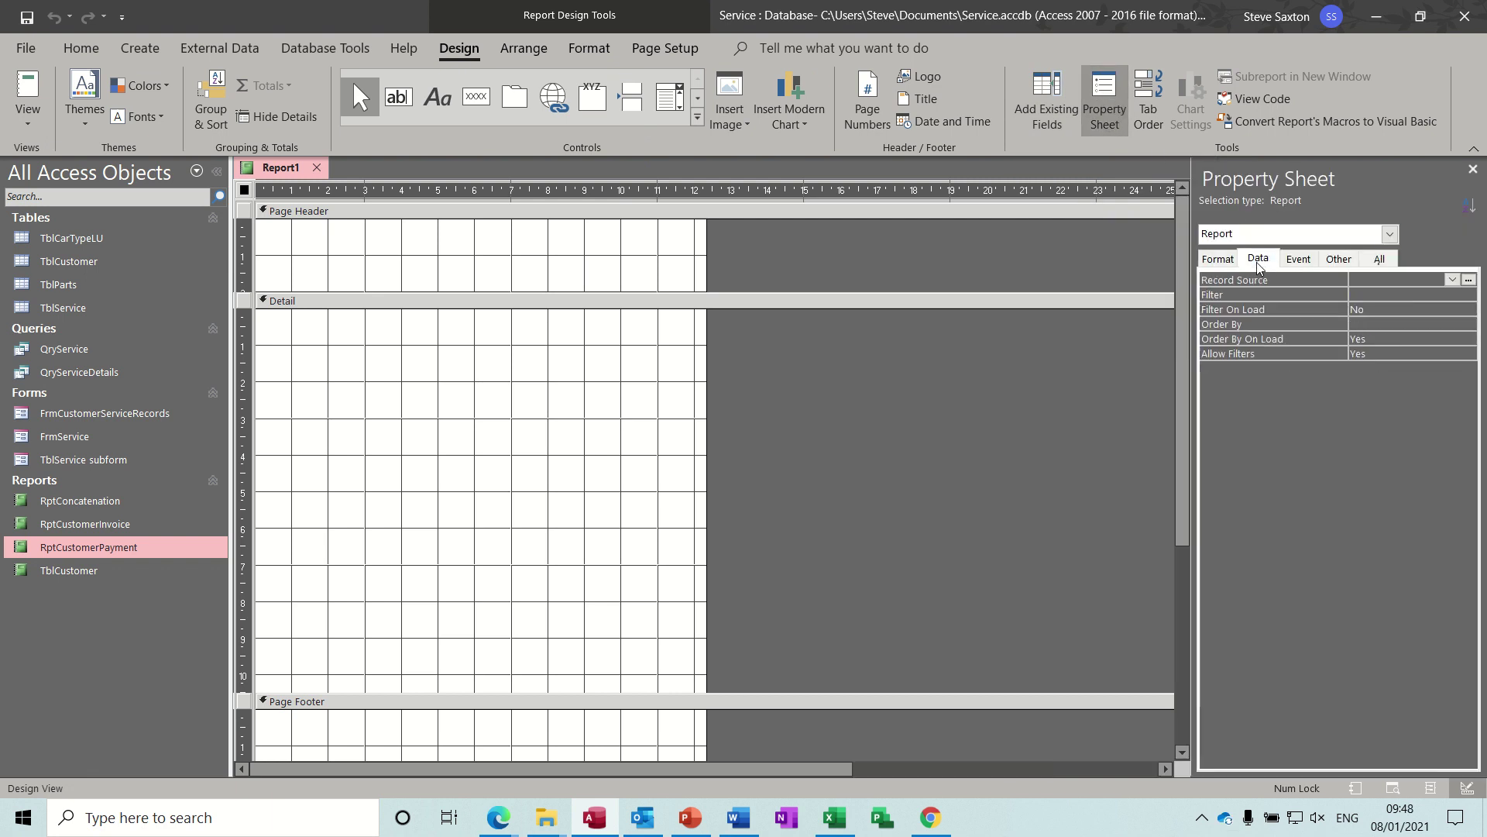
pyautogui.click(1452, 281)
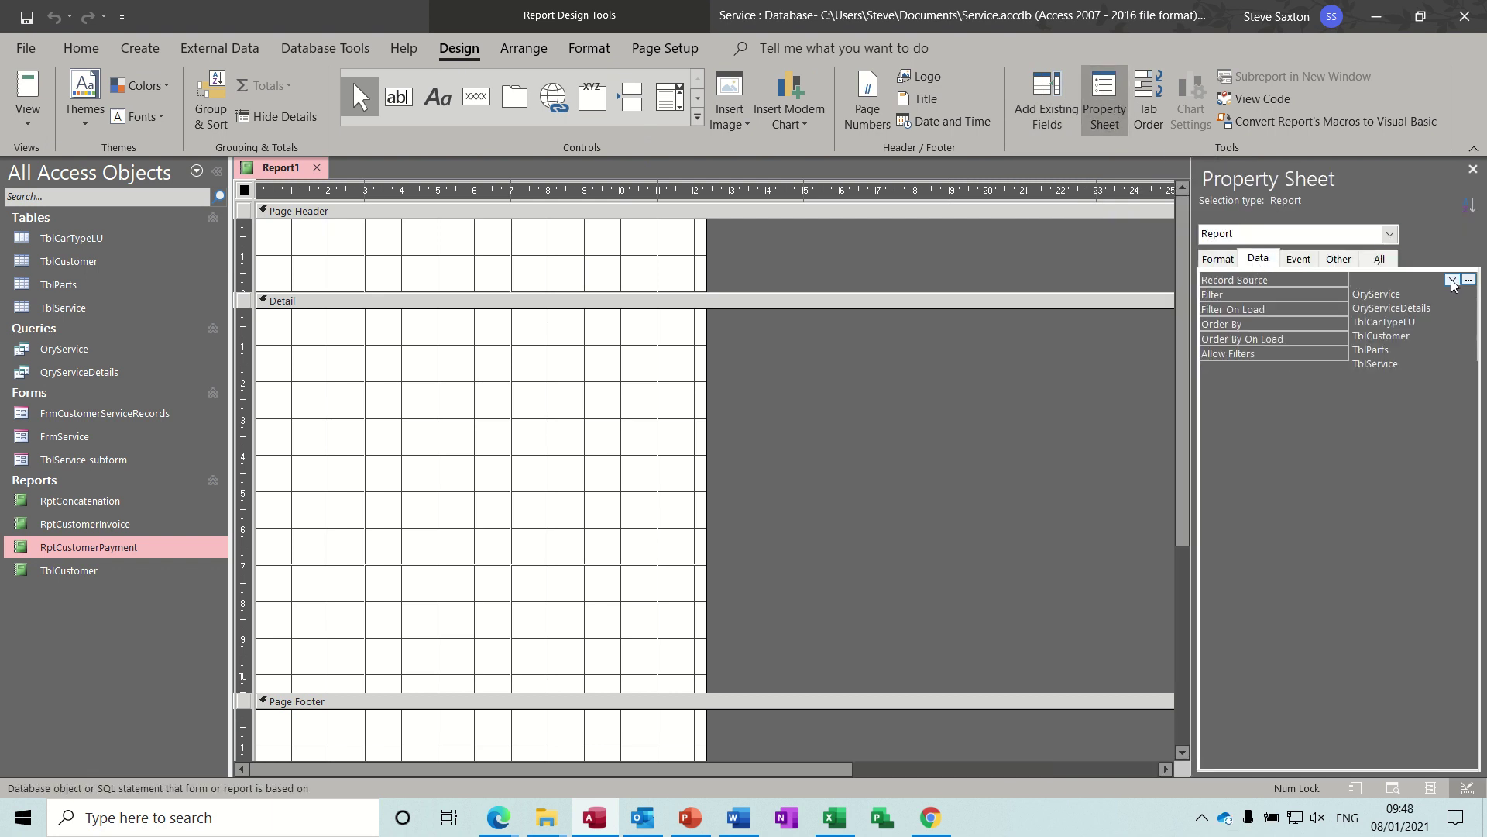
pyautogui.click(1401, 295)
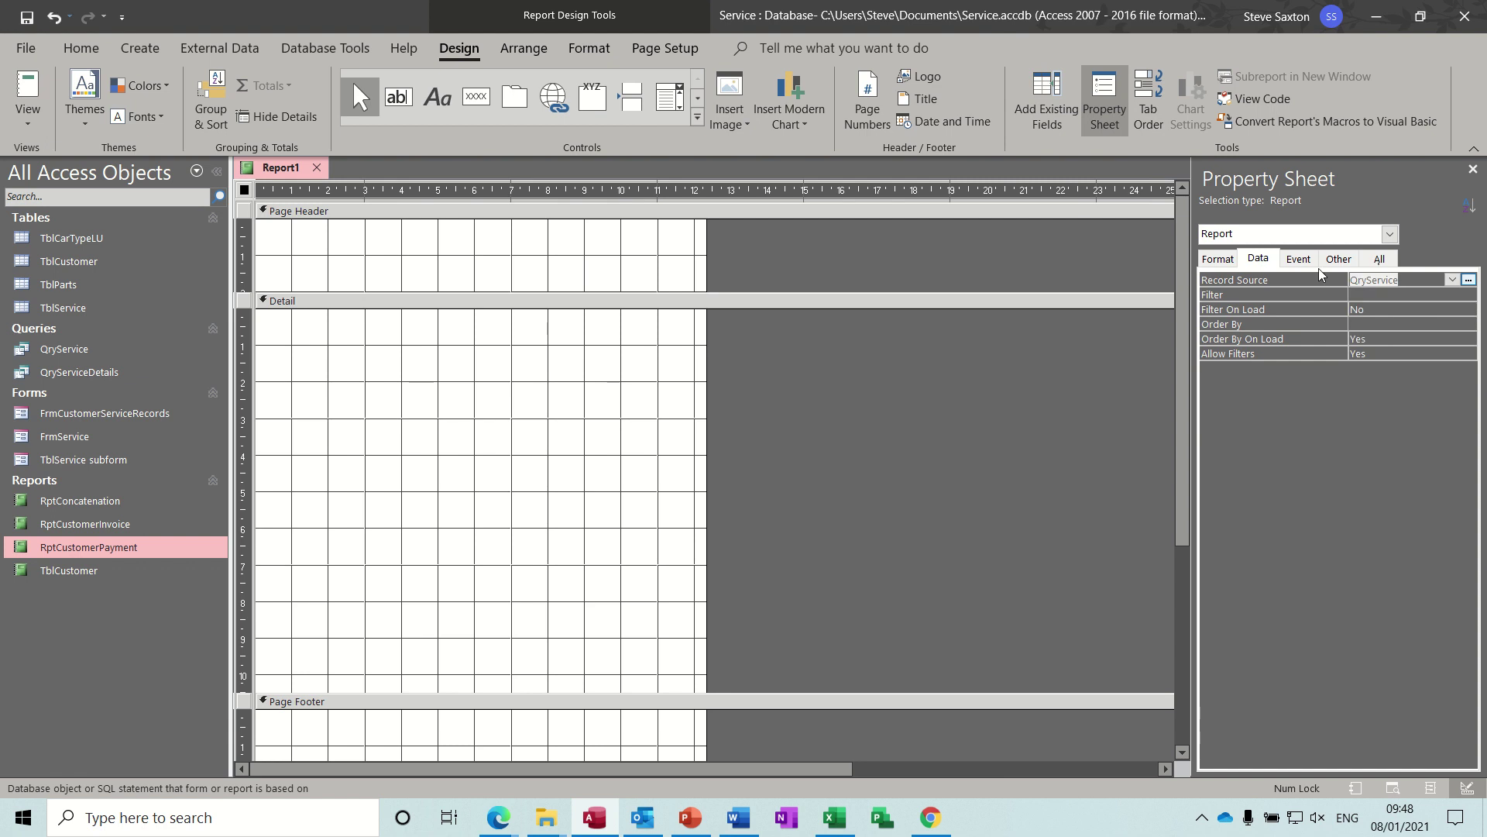
pyautogui.click(1048, 99)
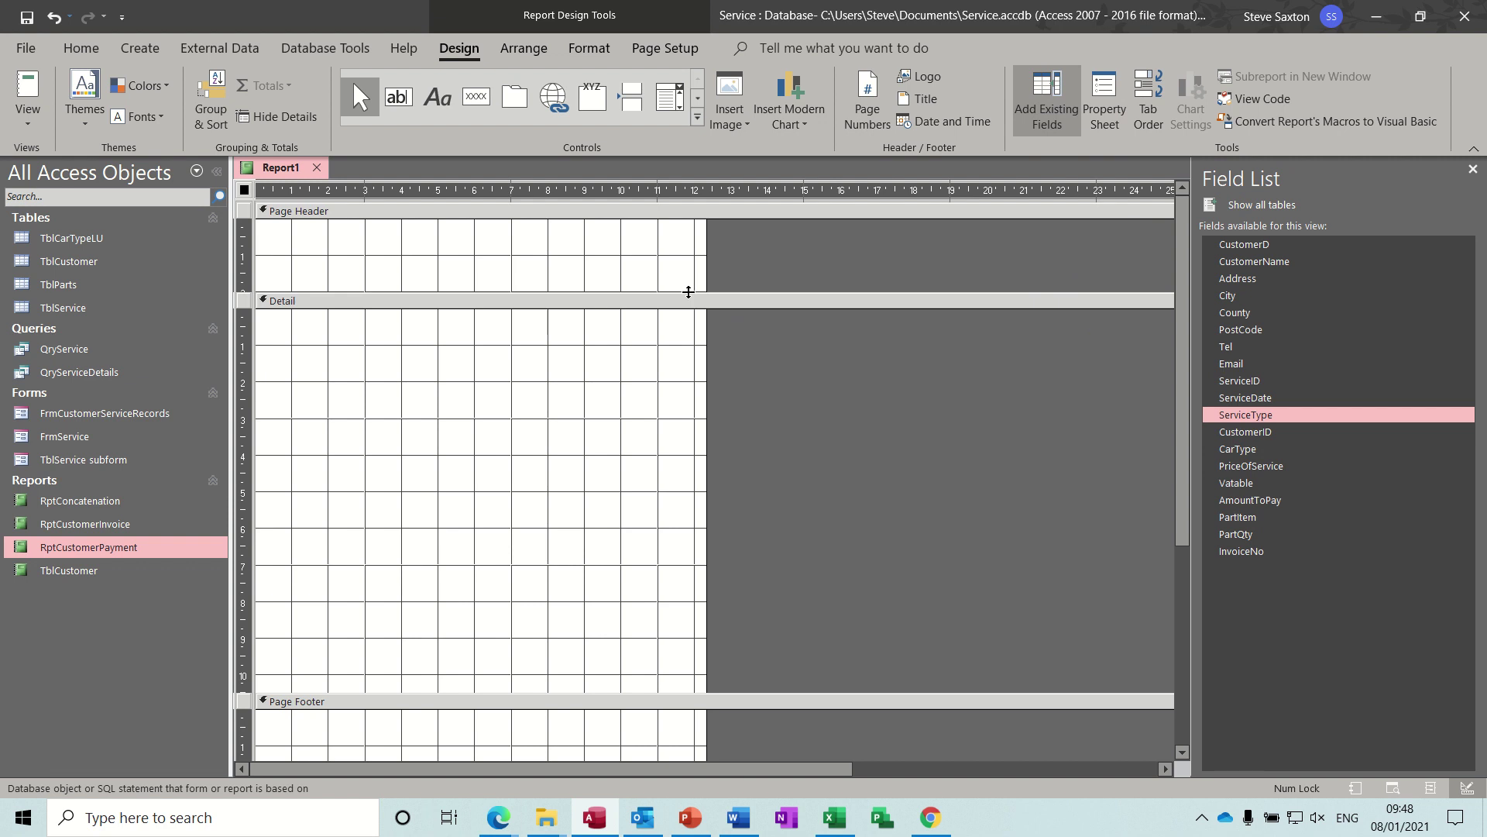
# Step: Enlarge the page header and draw a text box there without its attached label
pyautogui.moveTo(691, 301); pyautogui.dragTo(692, 355)
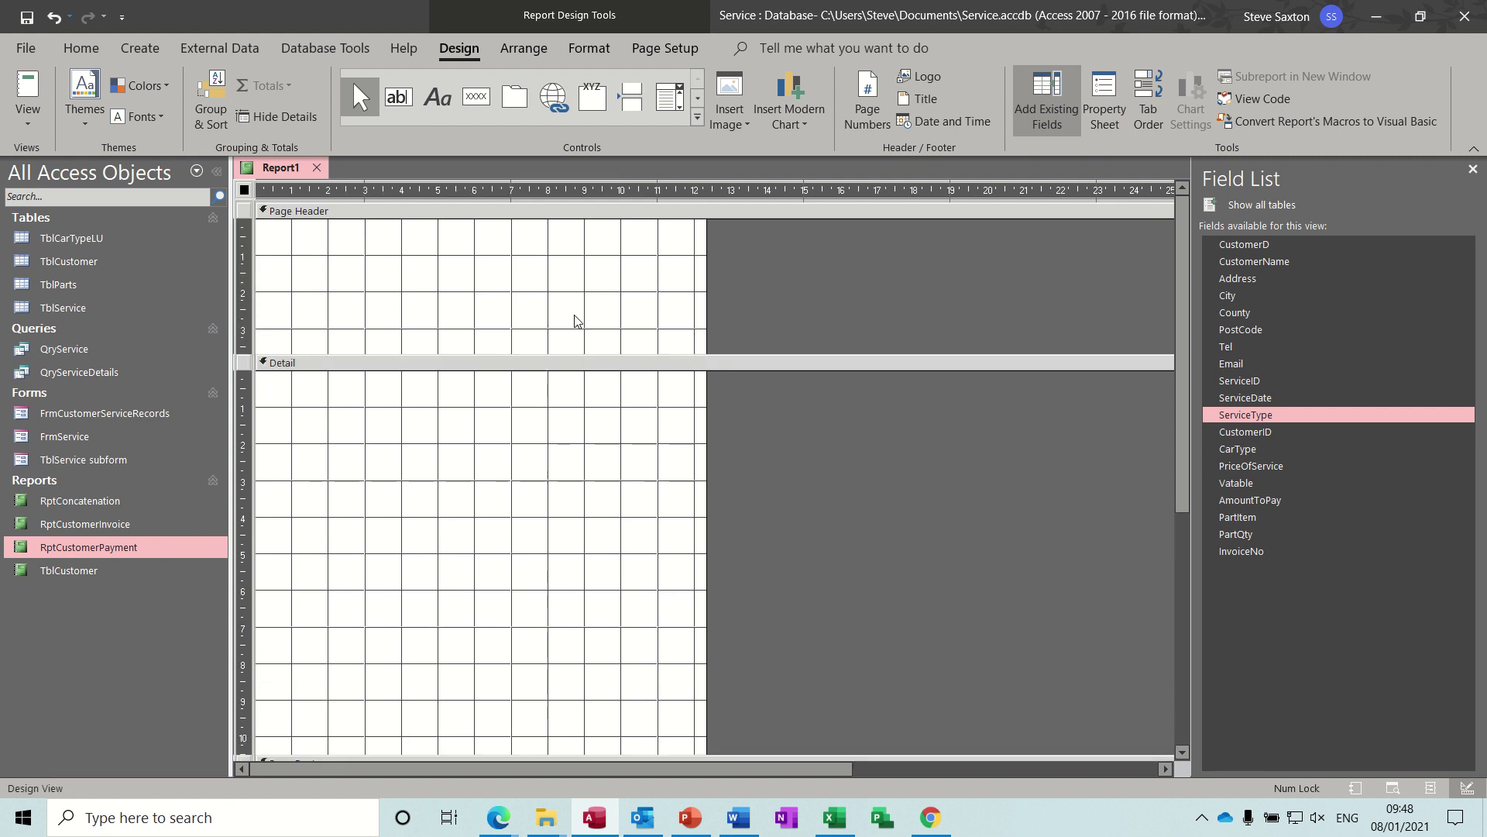
pyautogui.click(399, 99)
pyautogui.moveTo(291, 232); pyautogui.dragTo(670, 325)
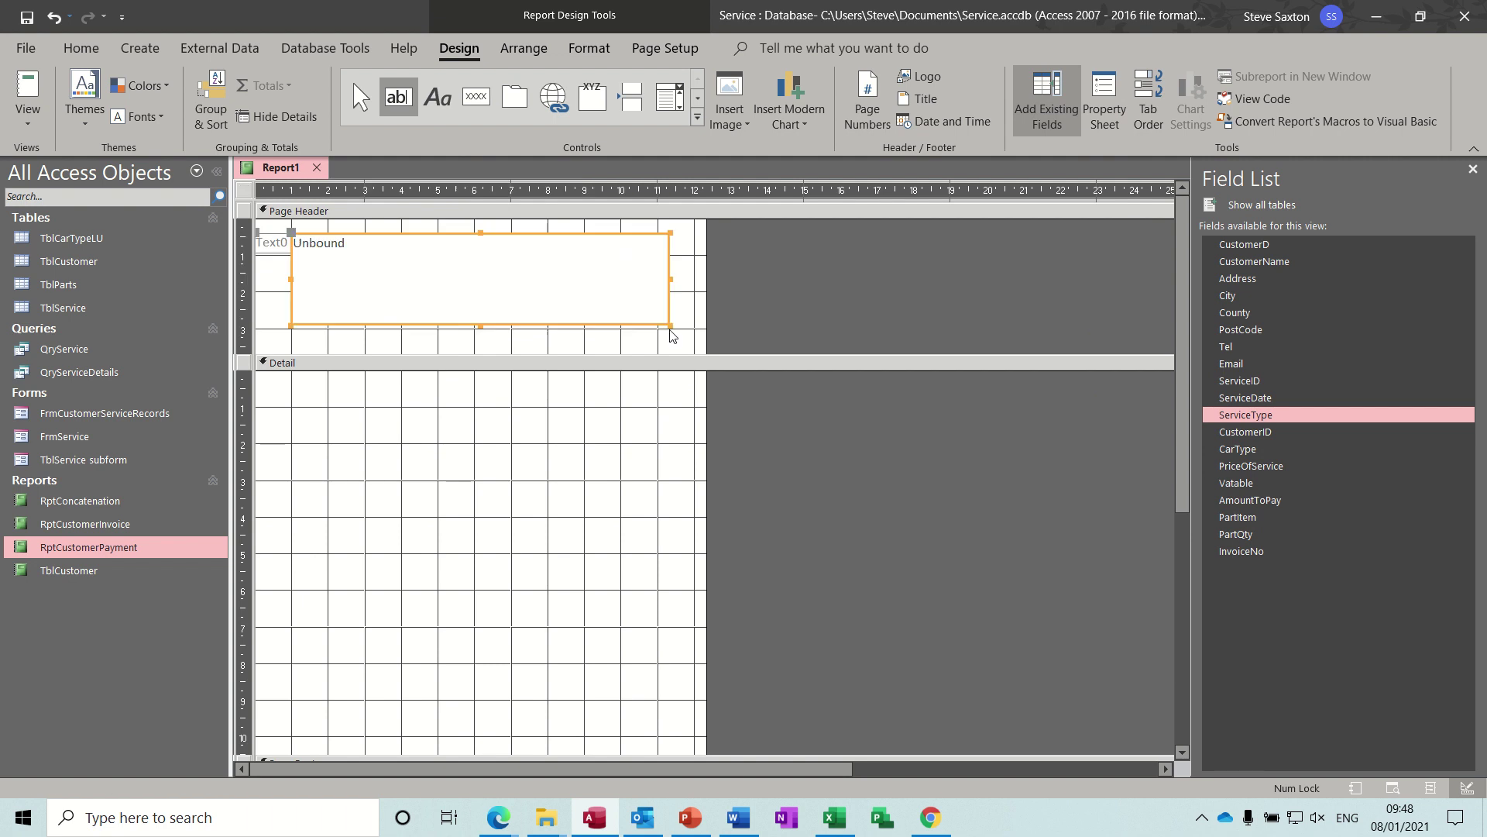
pyautogui.click(263, 245)
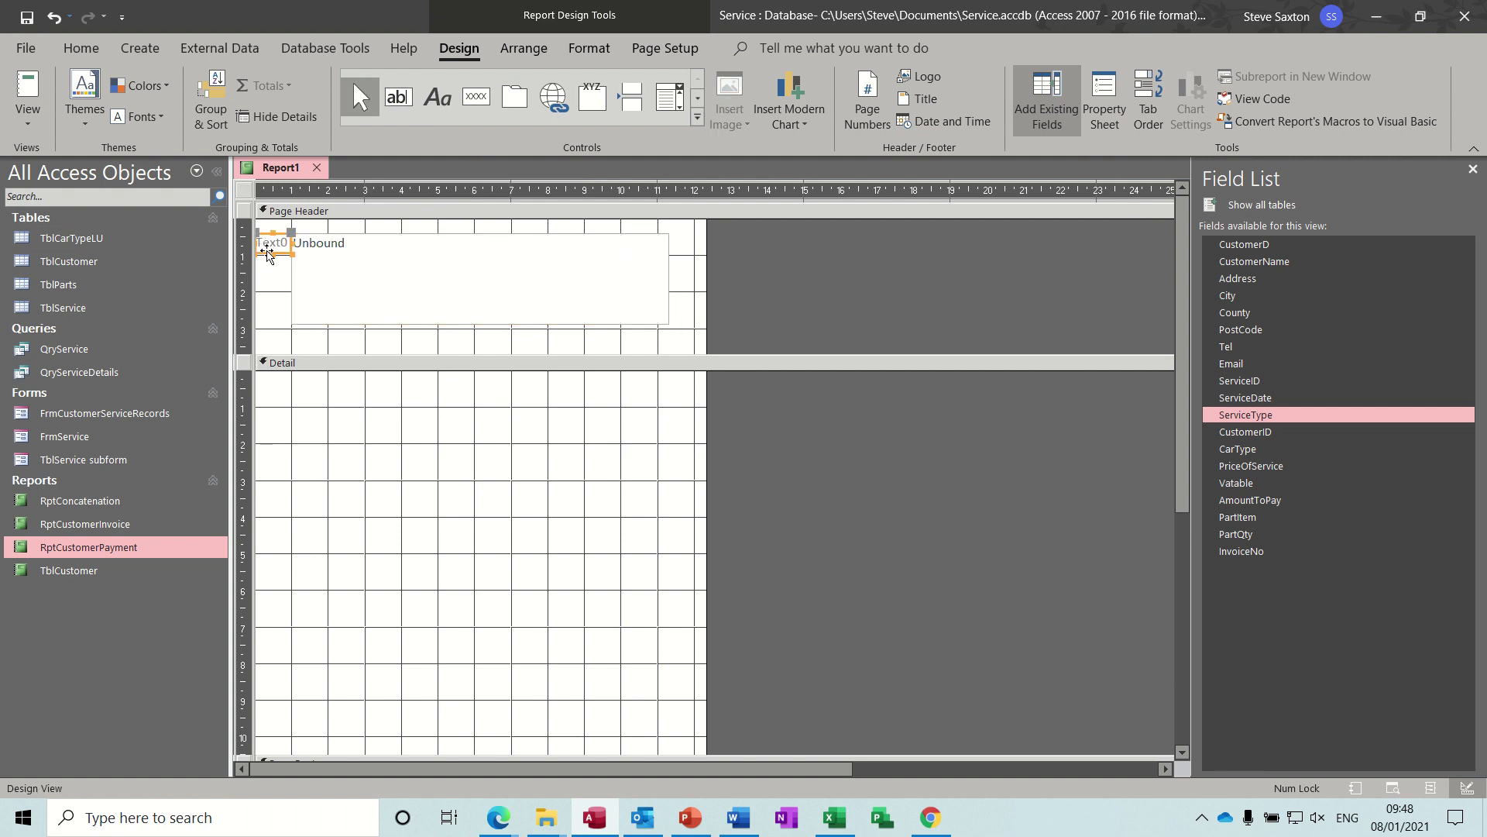
pyautogui.press('Delete')
pyautogui.click(330, 251)
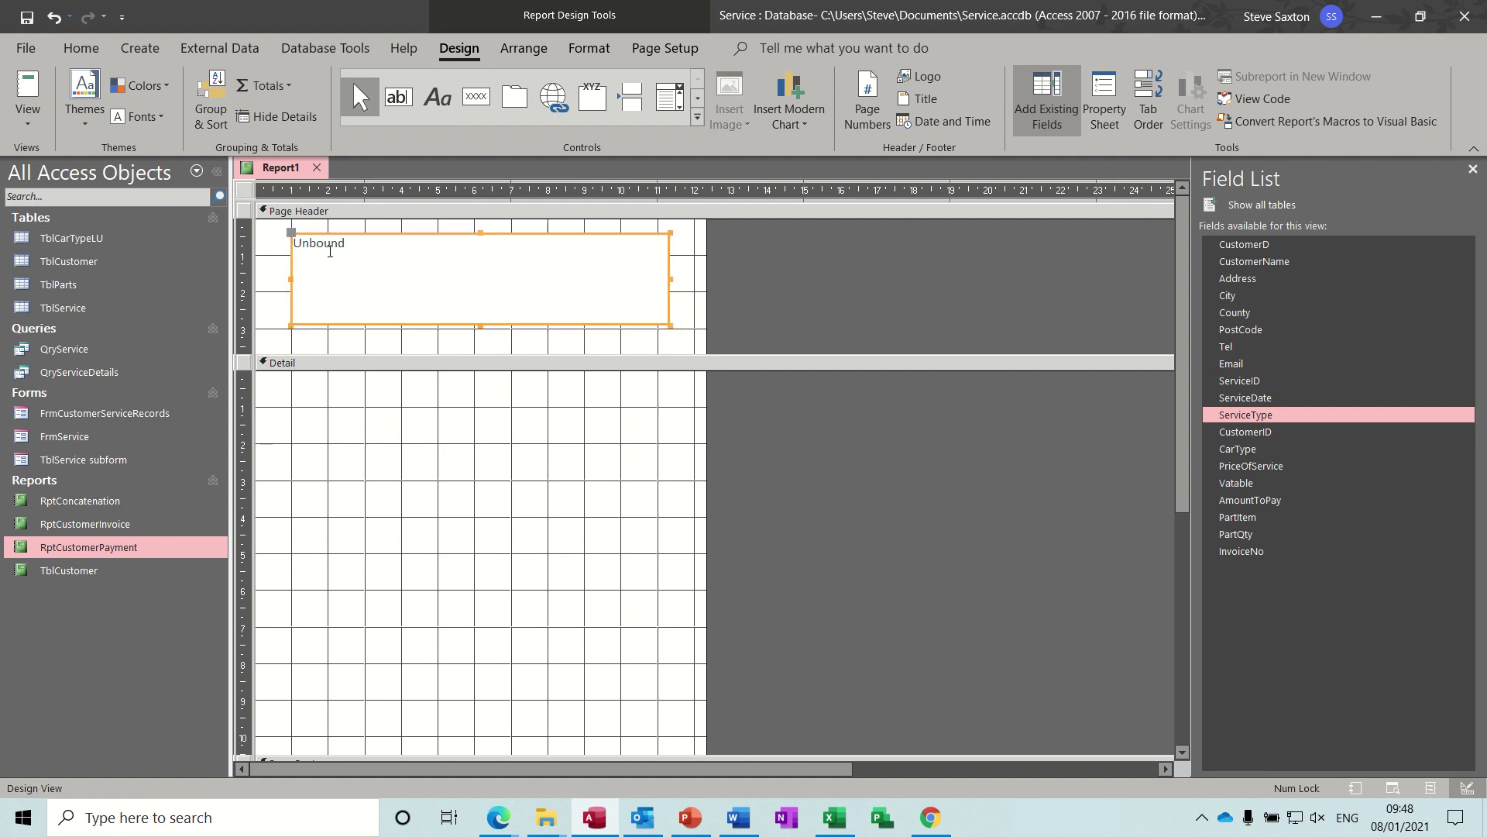
# Step: Enter an expression joining [customername], [address], [city] and [postcode] on separate lines
pyautogui.write('=')
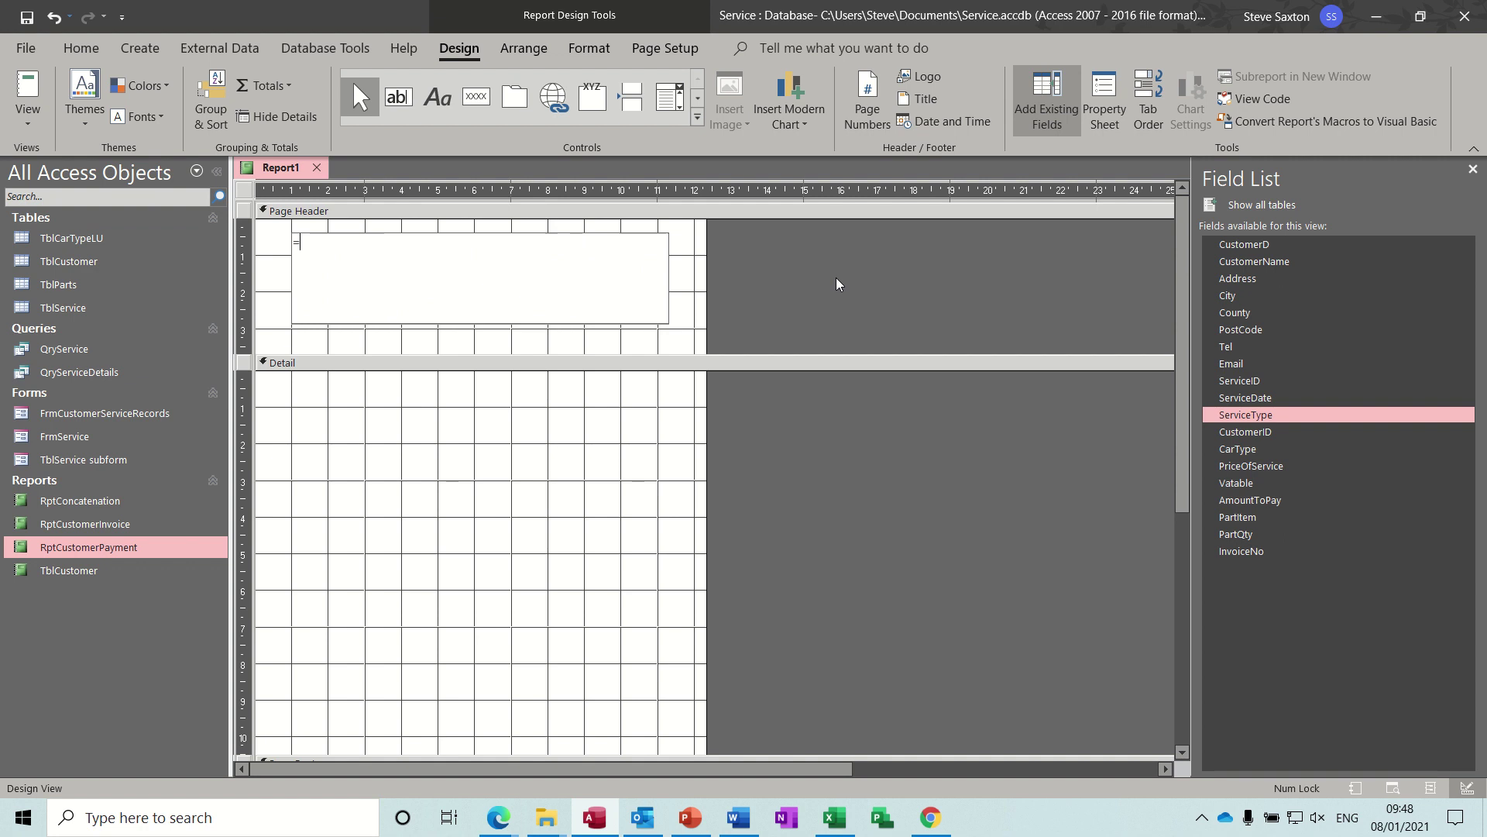
pyautogui.write('[customername]')
pyautogui.write('&"')
pyautogui.hotkey('ctrl', 'Return')
pyautogui.write('"&[')
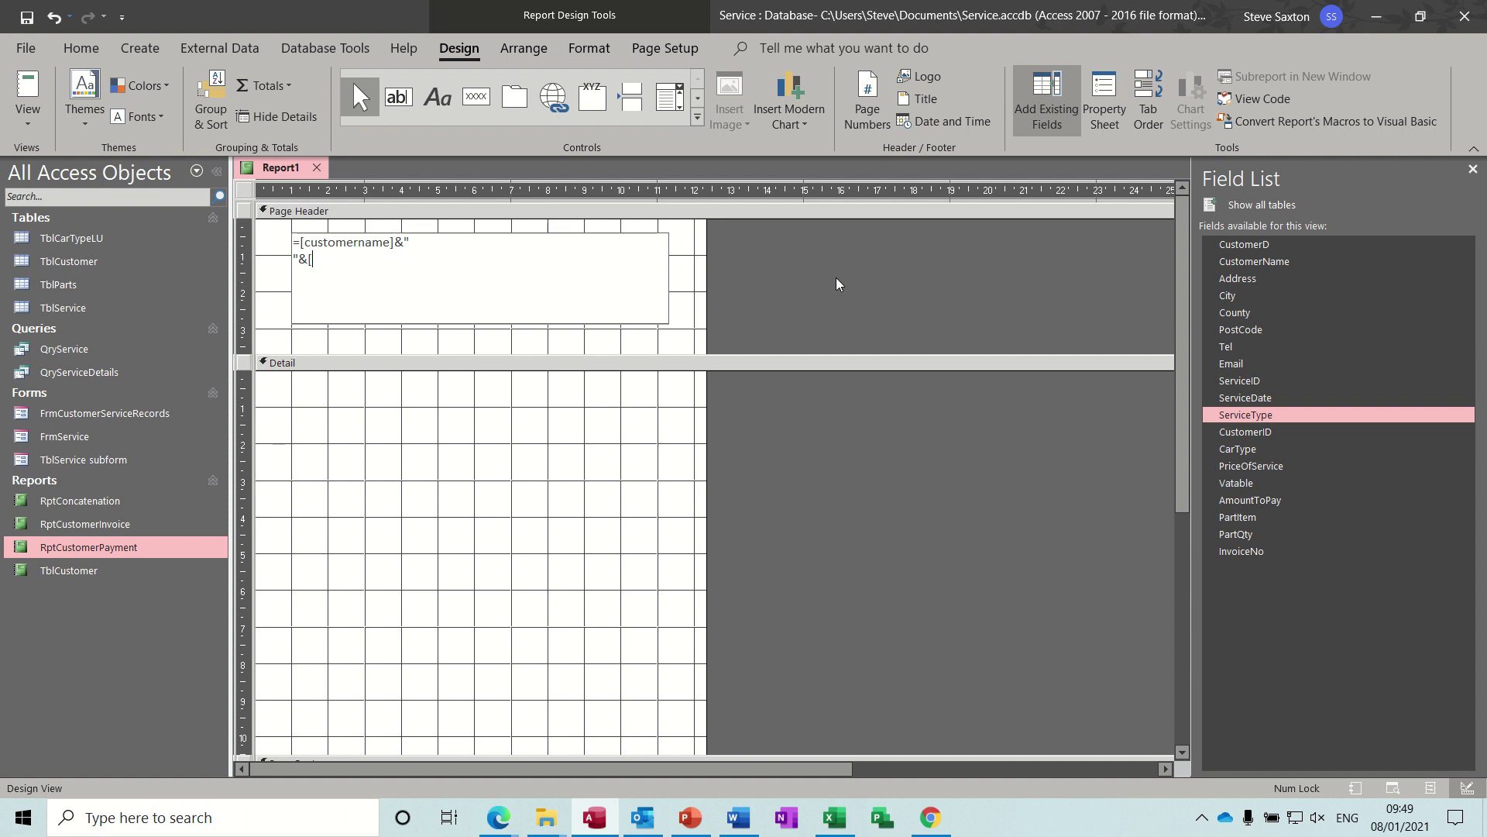
pyautogui.write('a')
pyautogui.write('ress0')
pyautogui.press('BackSpace')
pyautogui.write(']')
pyautogui.write('&')
pyautogui.write('"')
pyautogui.write('&')
pyautogui.write('[city')
pyautogui.write(']')
pyautogui.write('&"')
pyautogui.write('"')
pyautogui.write('&')
pyautogui.write('[po')
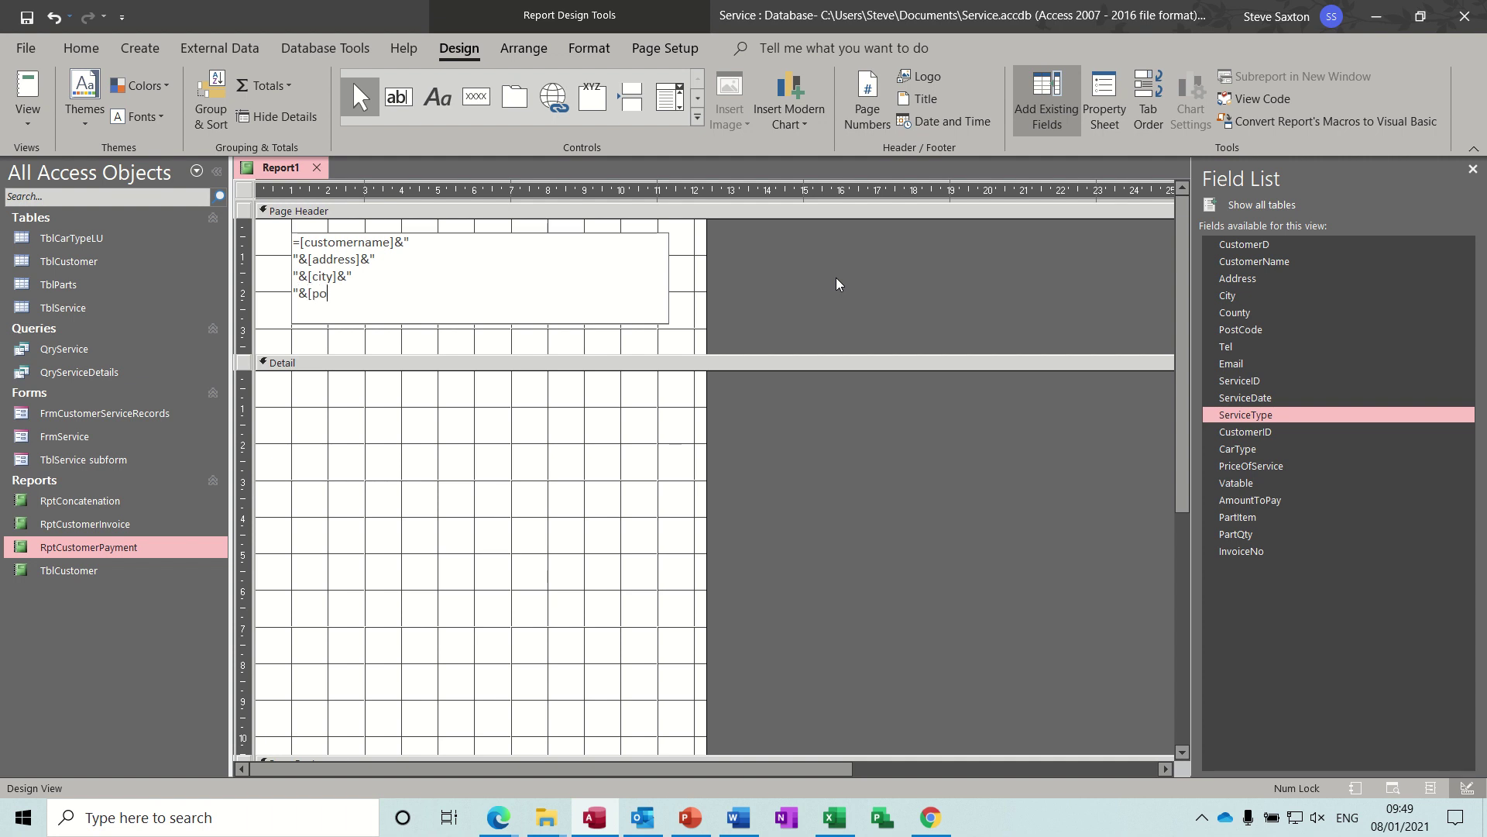
pyautogui.write('stcode]')
# Step: Move the address box to the header's top-left and preview the report to check it
pyautogui.click(637, 337)
pyautogui.moveTo(522, 294); pyautogui.dragTo(464, 269)
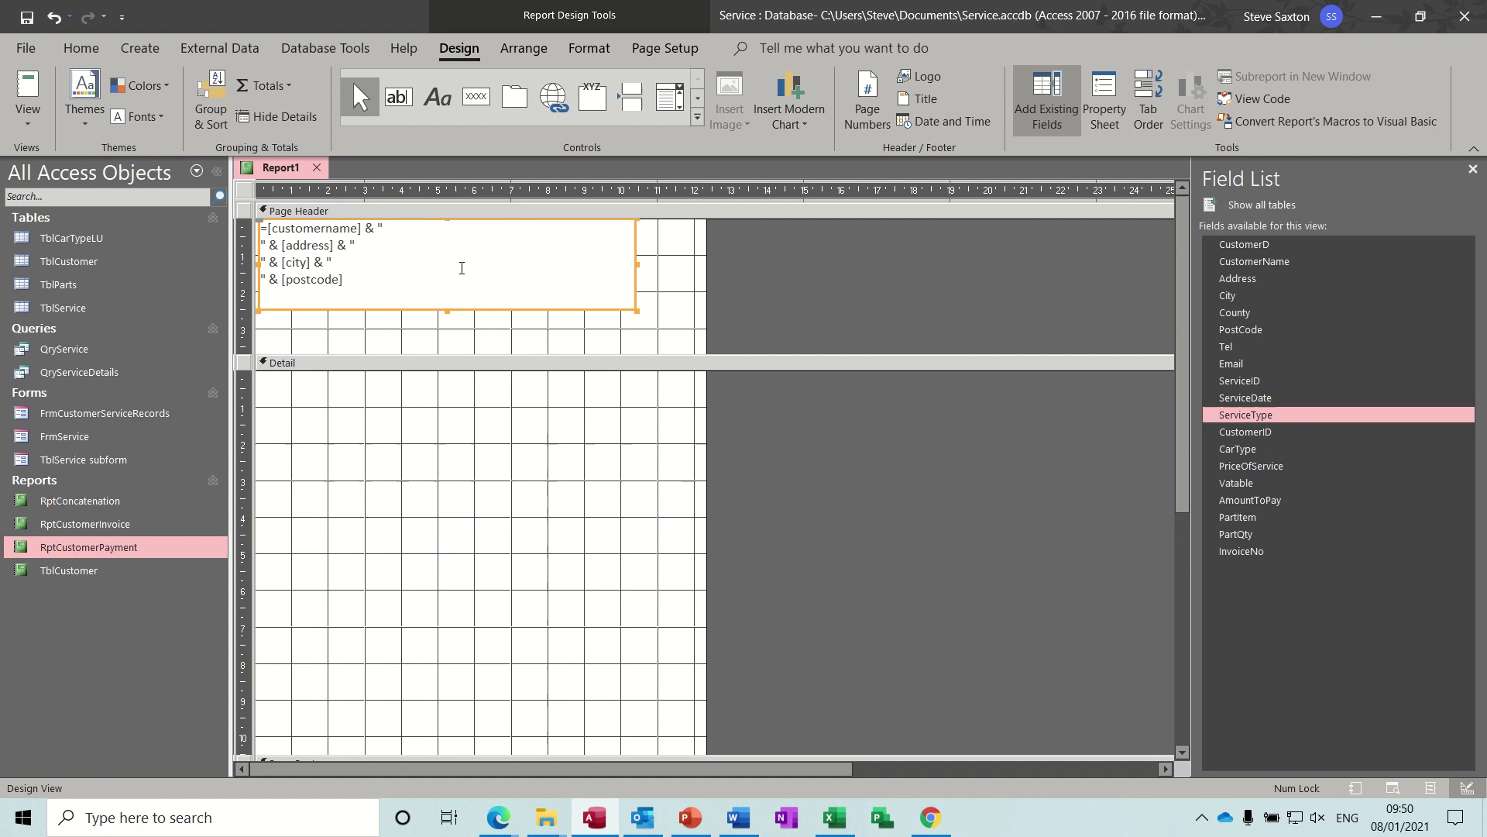
pyautogui.click(28, 89)
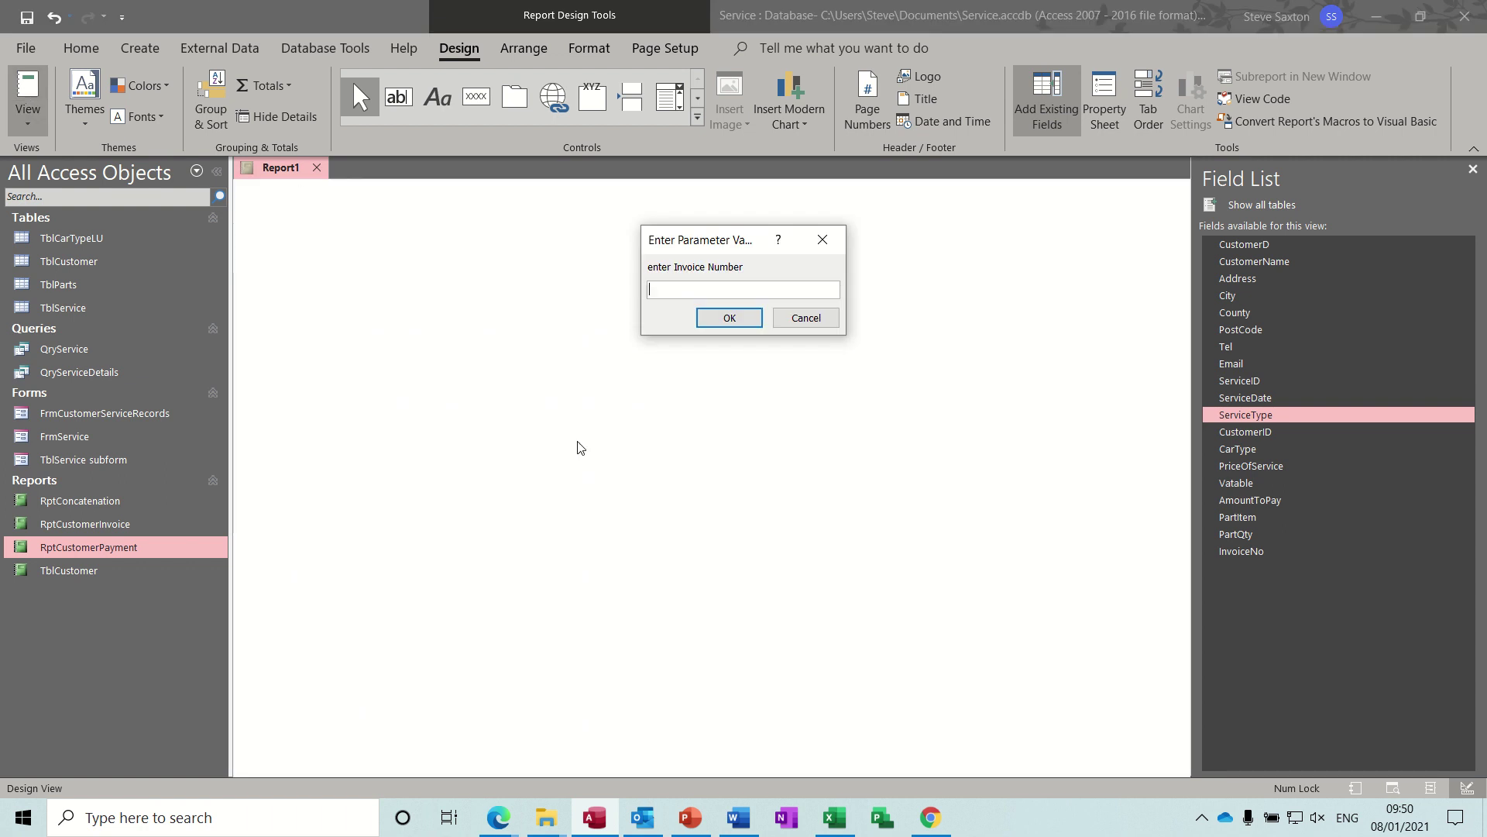
pyautogui.press('Return')
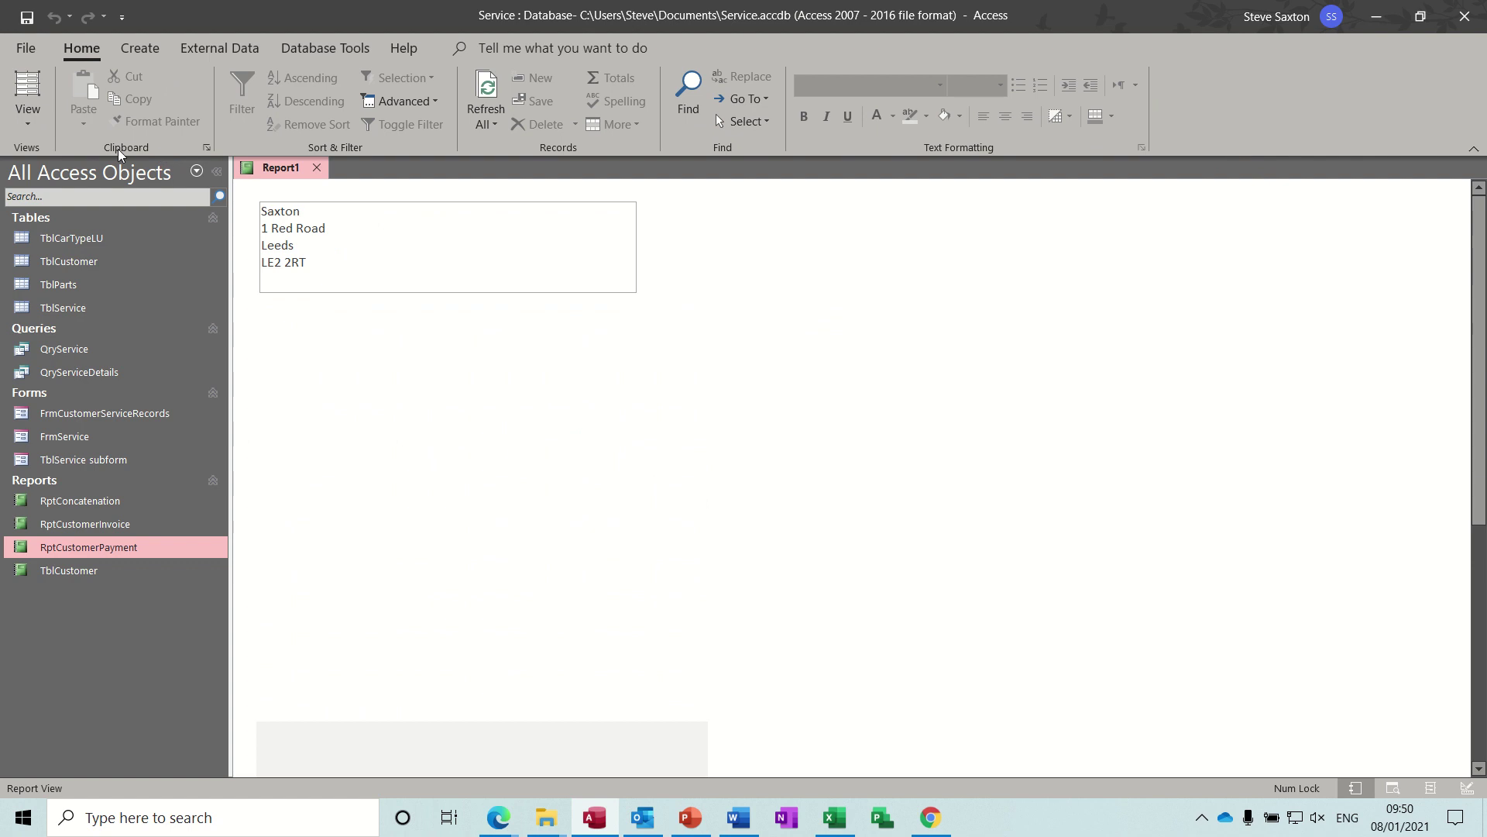
pyautogui.click(28, 118)
pyautogui.click(63, 293)
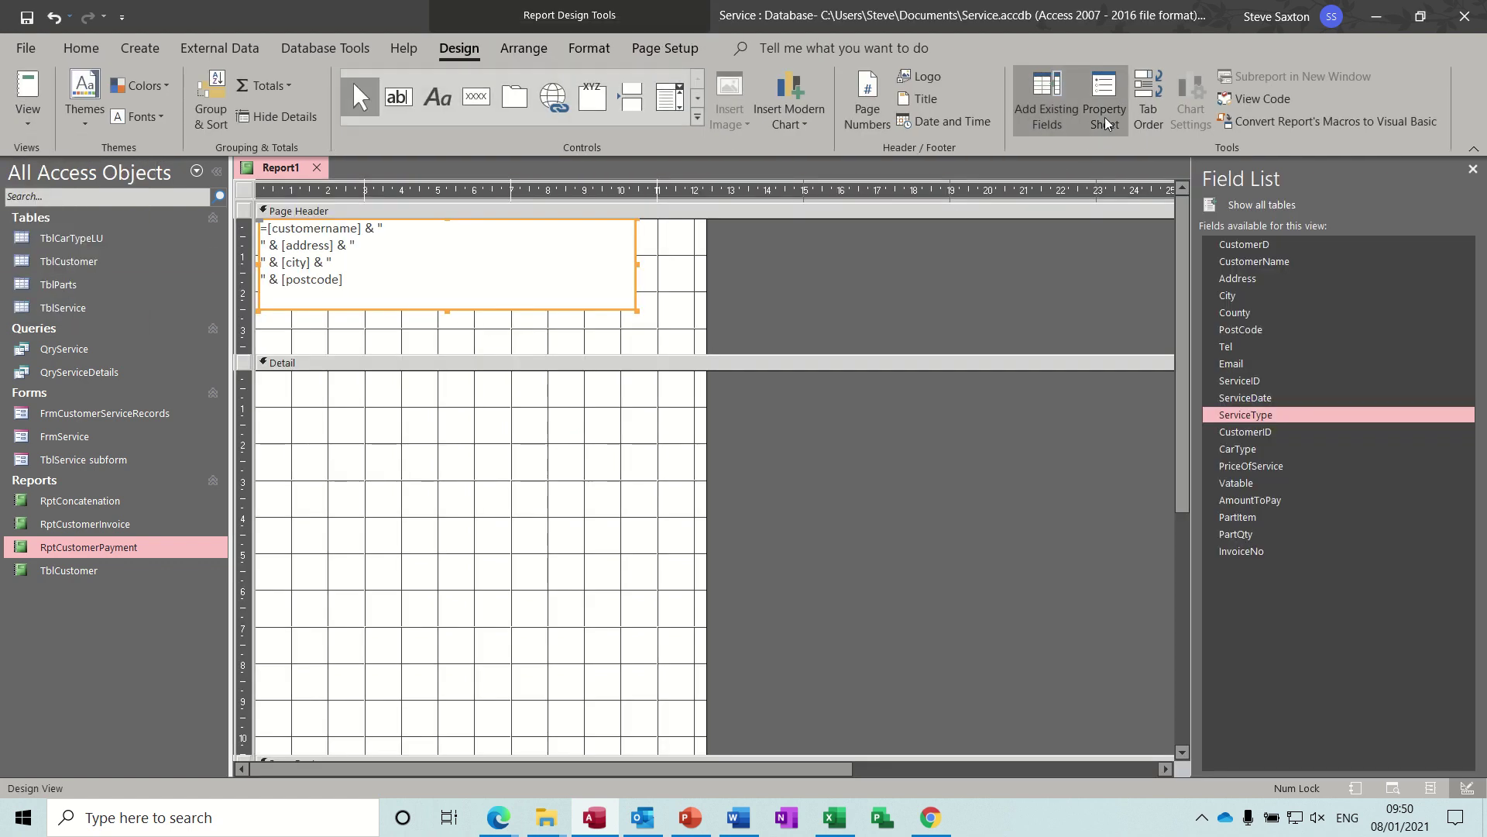
# Step: Set the address text box's Border Style to Transparent
pyautogui.click(1049, 101)
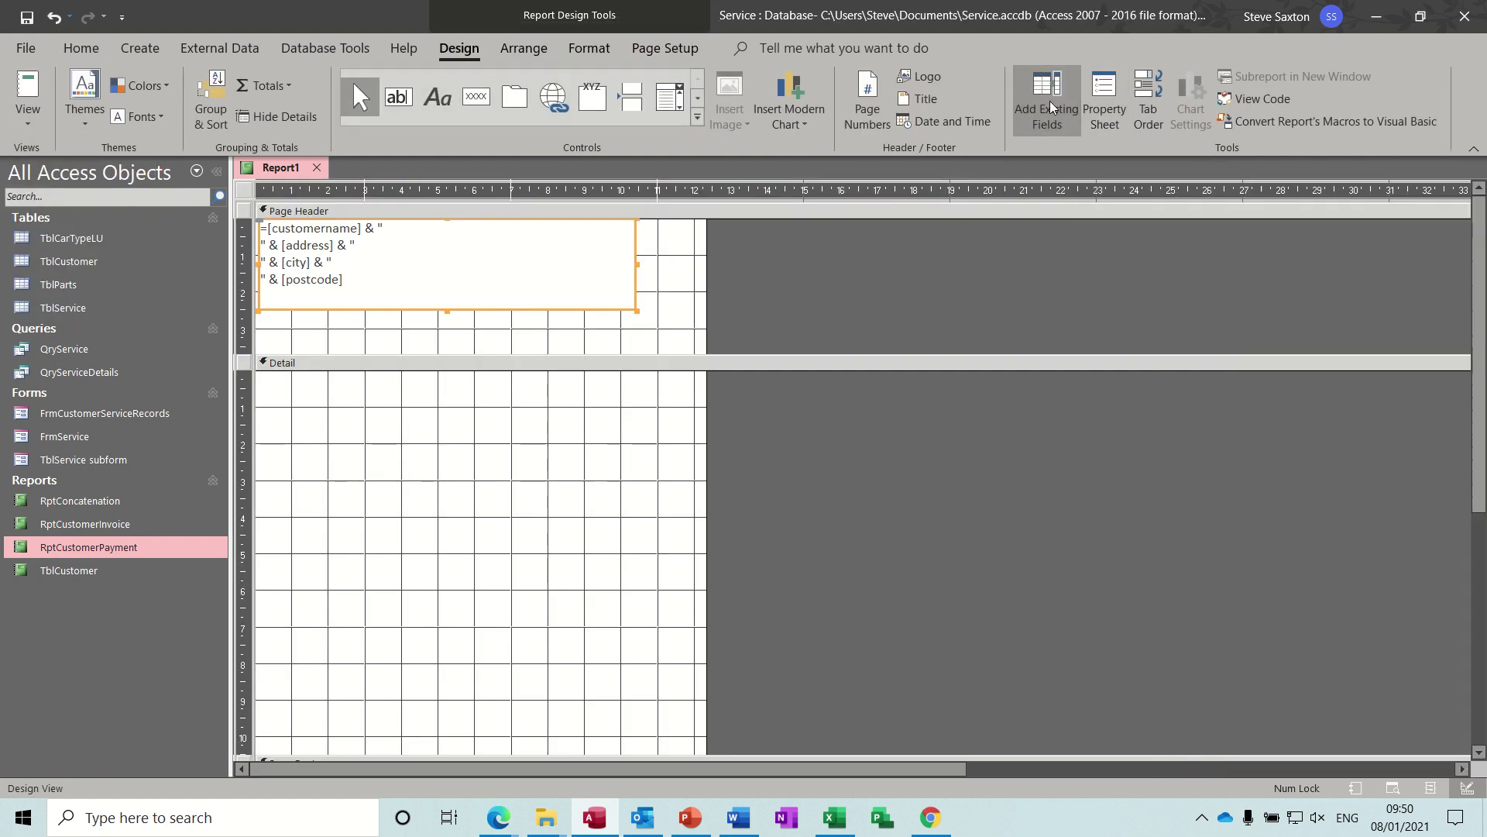
pyautogui.click(1104, 101)
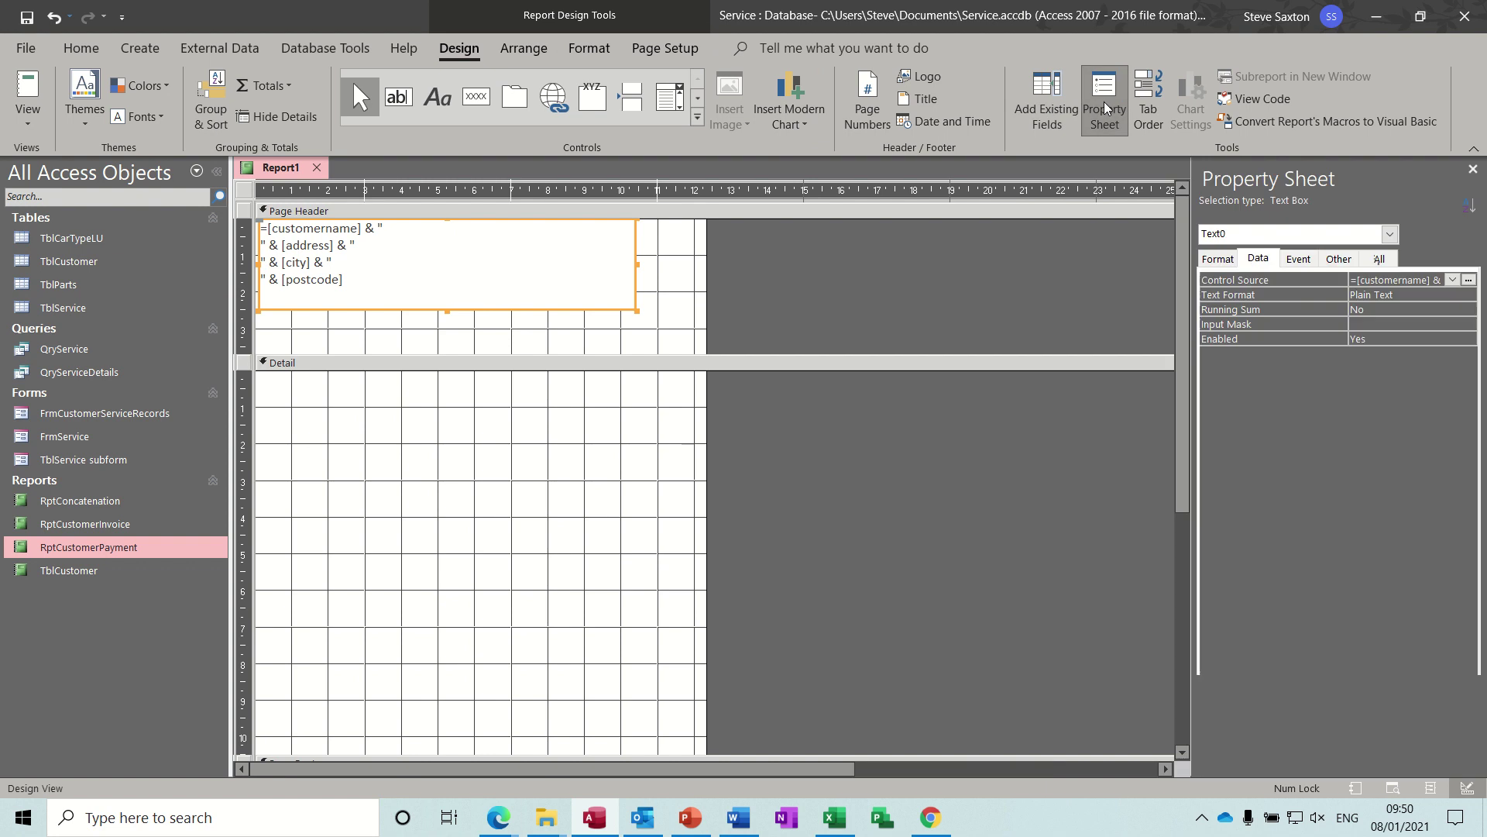
pyautogui.click(1218, 259)
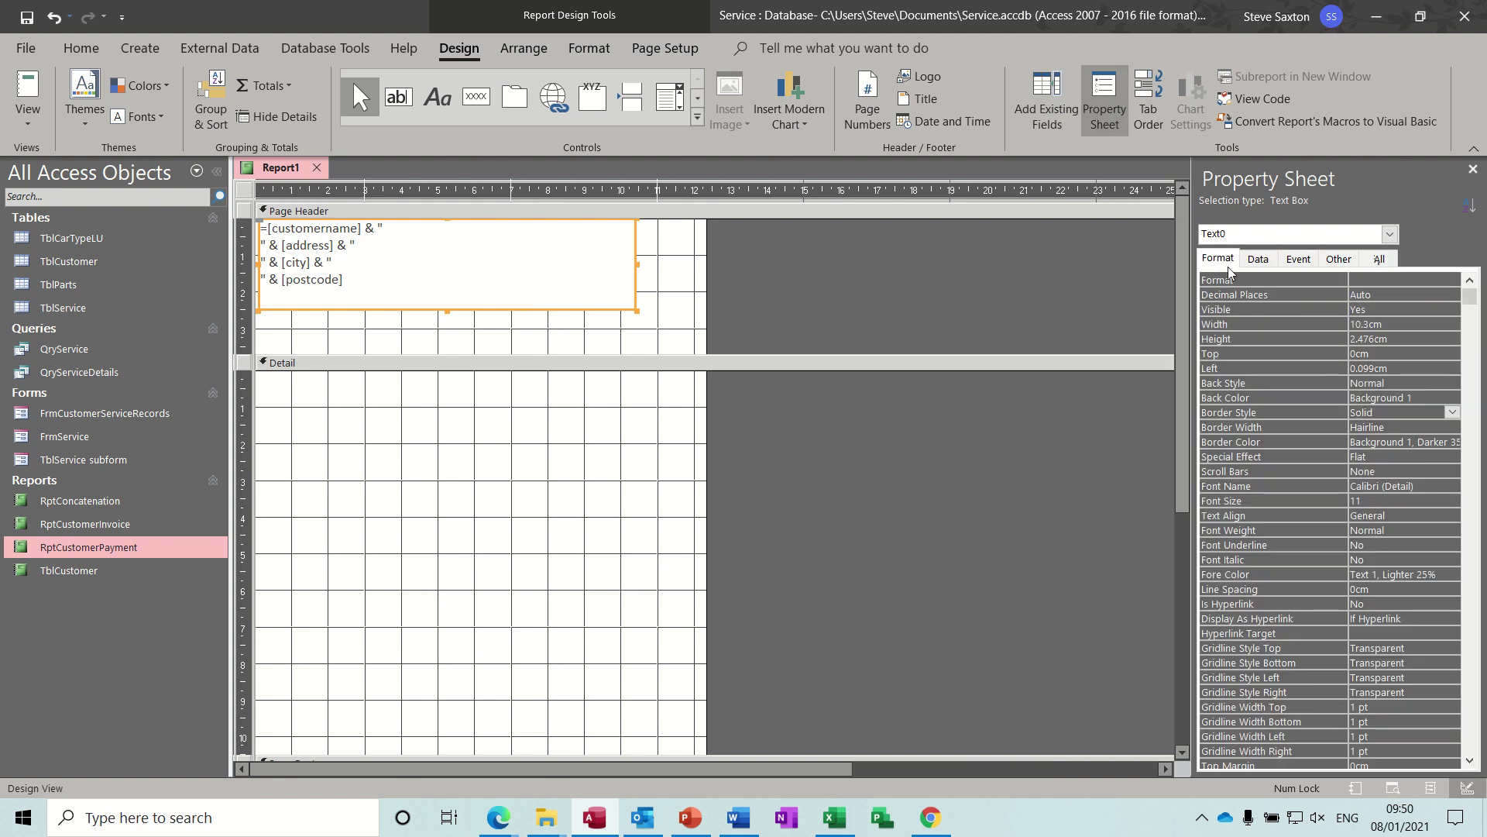
pyautogui.click(1451, 413)
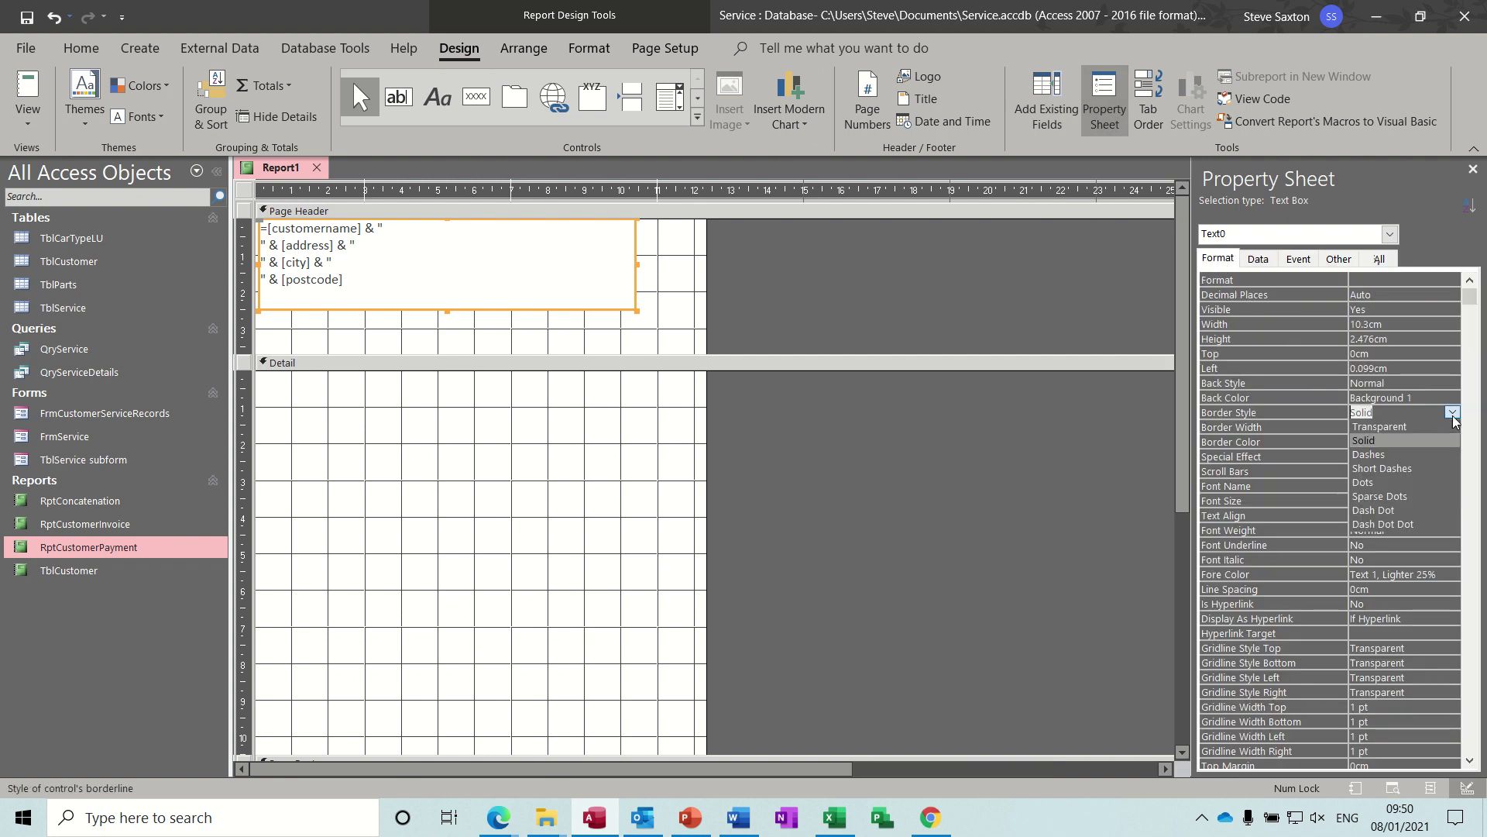
pyautogui.click(1428, 425)
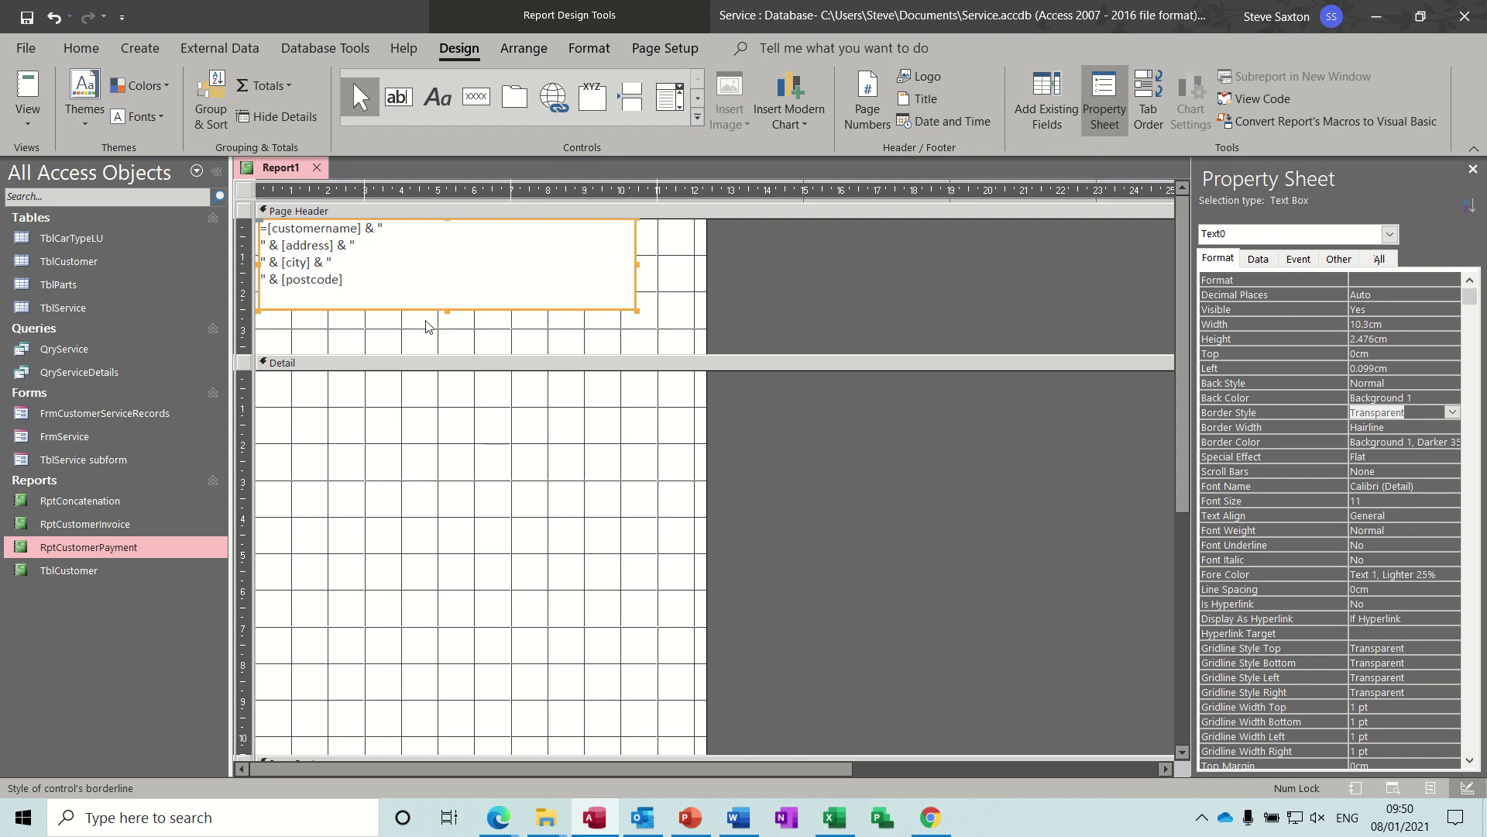
# Step: Preview the report for invoice 1, then shorten the page header in Design view
pyautogui.click(27, 91)
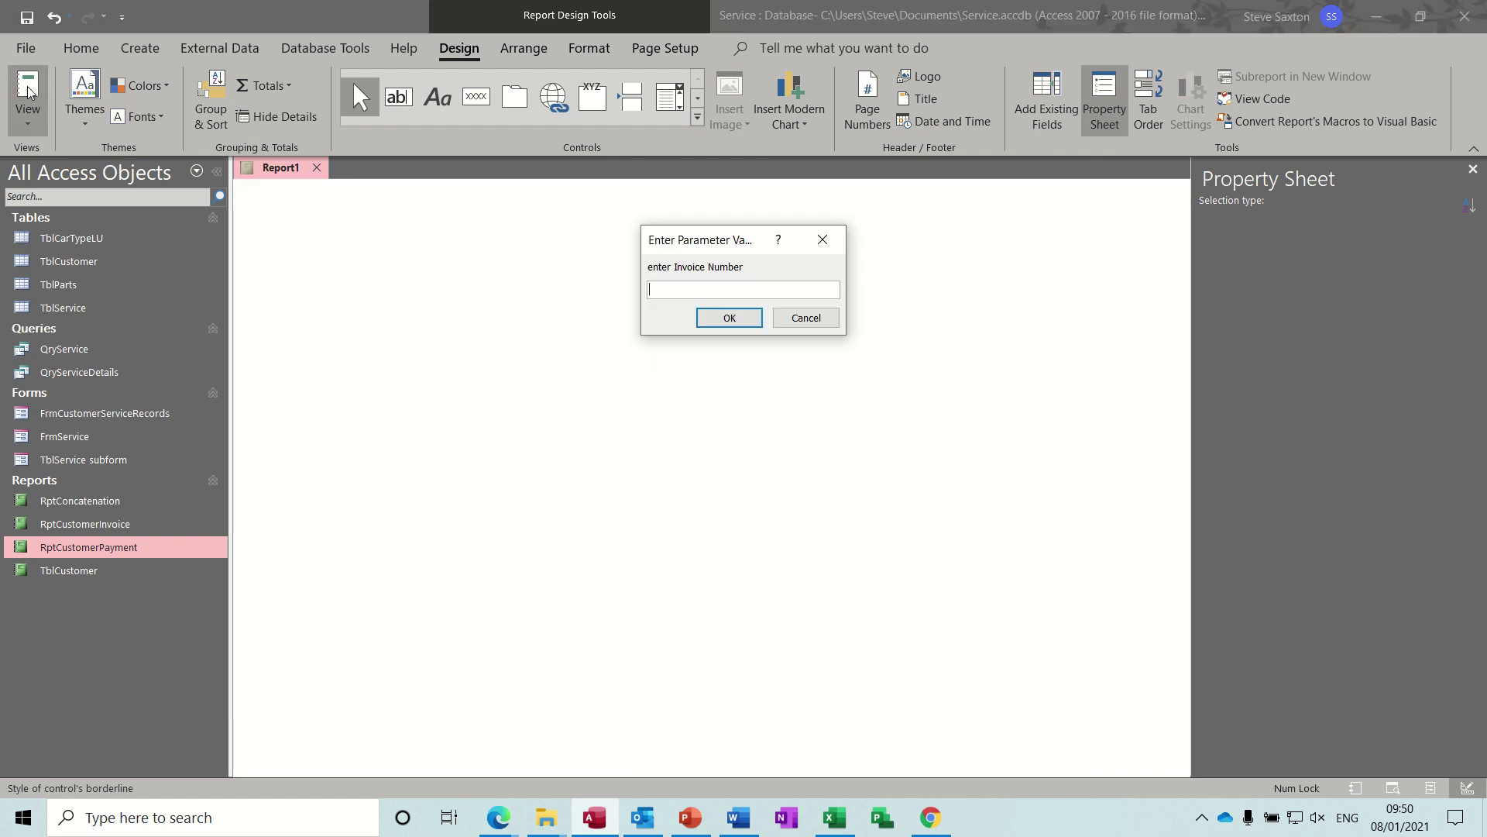
pyautogui.write('1')
pyautogui.press('Return')
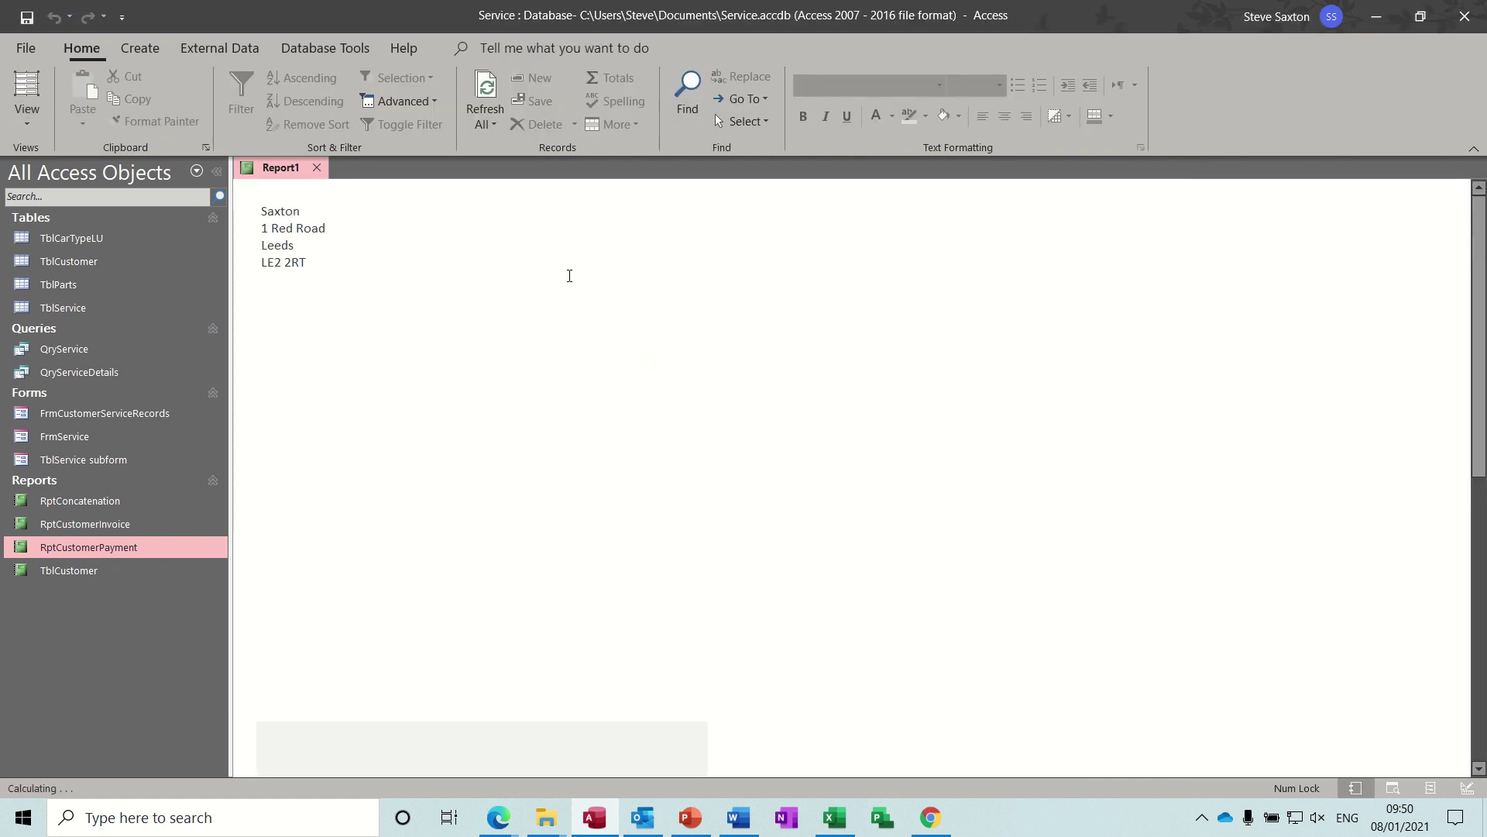
pyautogui.click(27, 122)
pyautogui.click(77, 300)
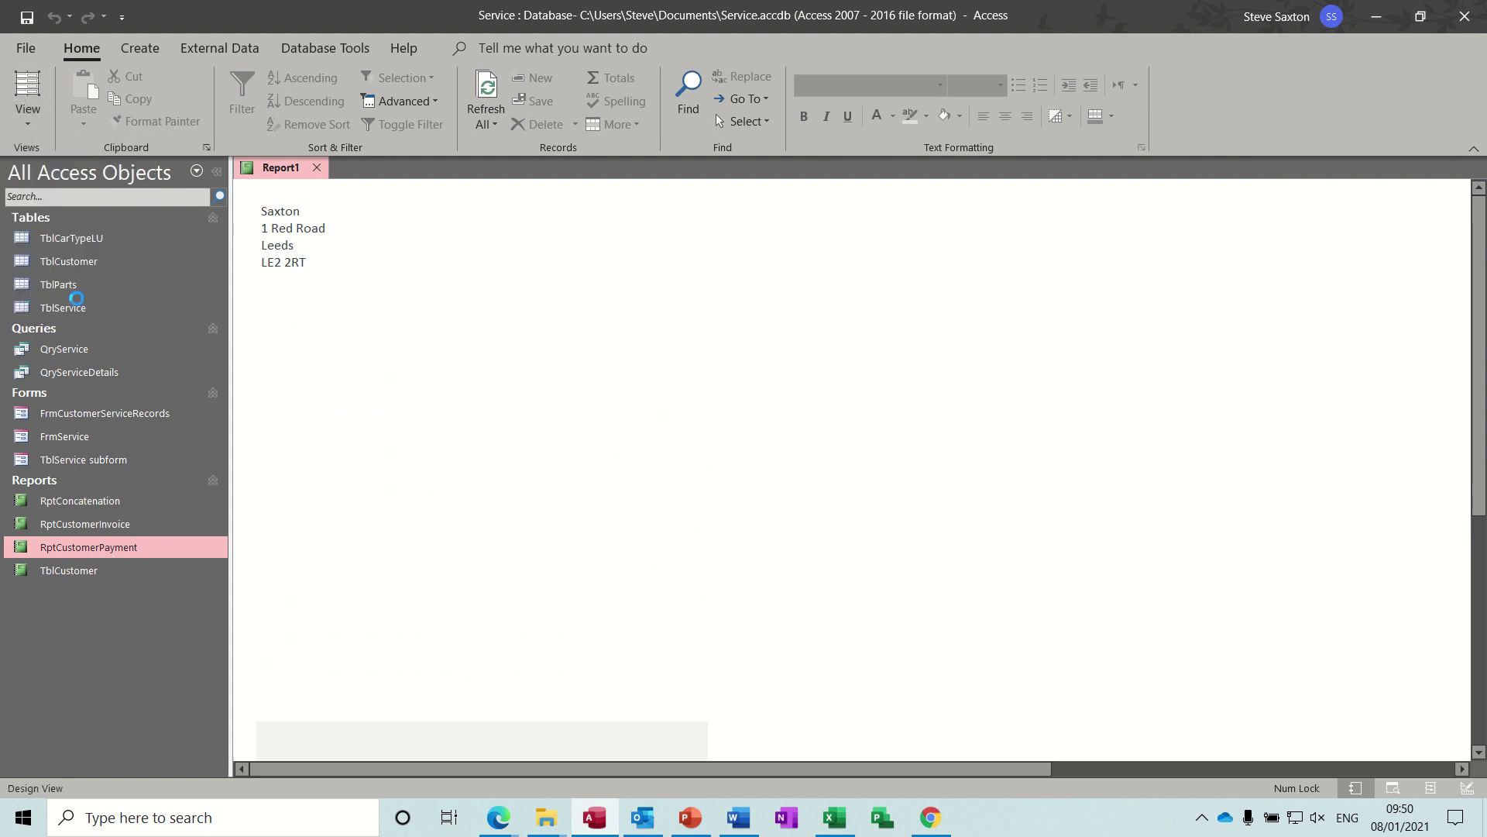
pyautogui.moveTo(387, 355); pyautogui.dragTo(386, 342)
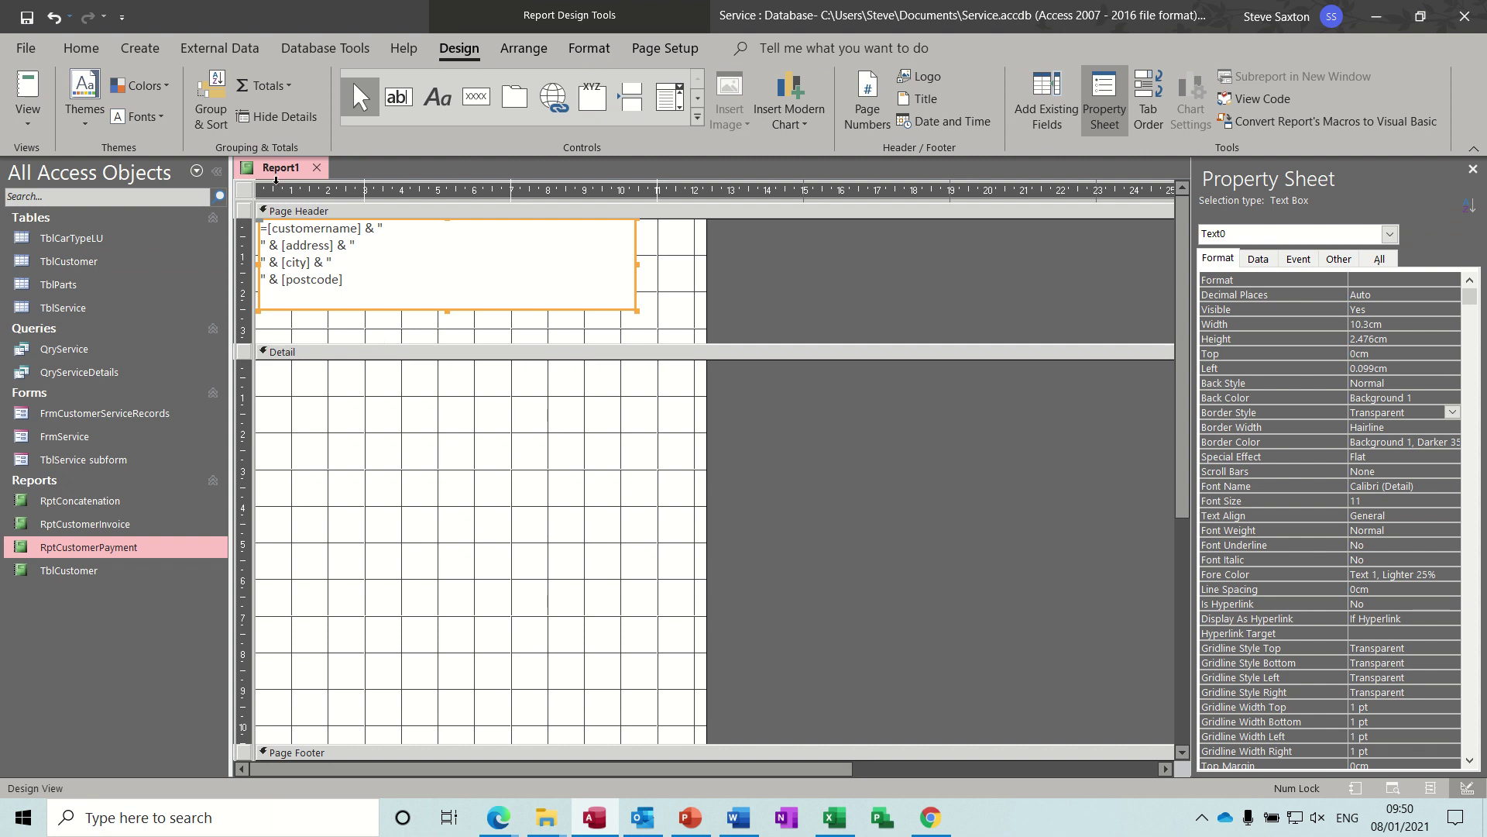
# Step: Add a grouping level on InvoiceNo through Group & Sort
pyautogui.click(217, 94)
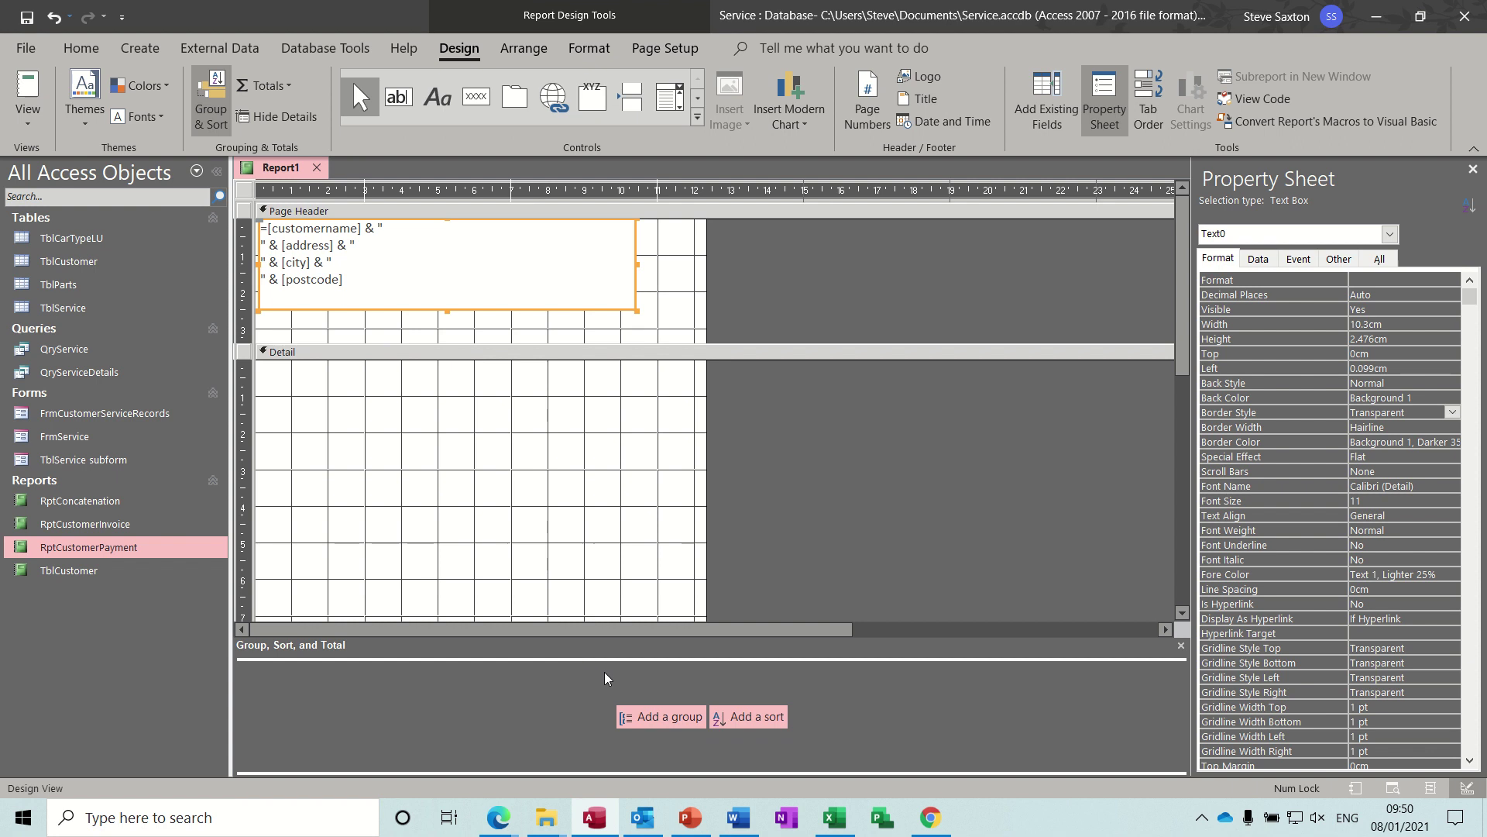
pyautogui.click(649, 718)
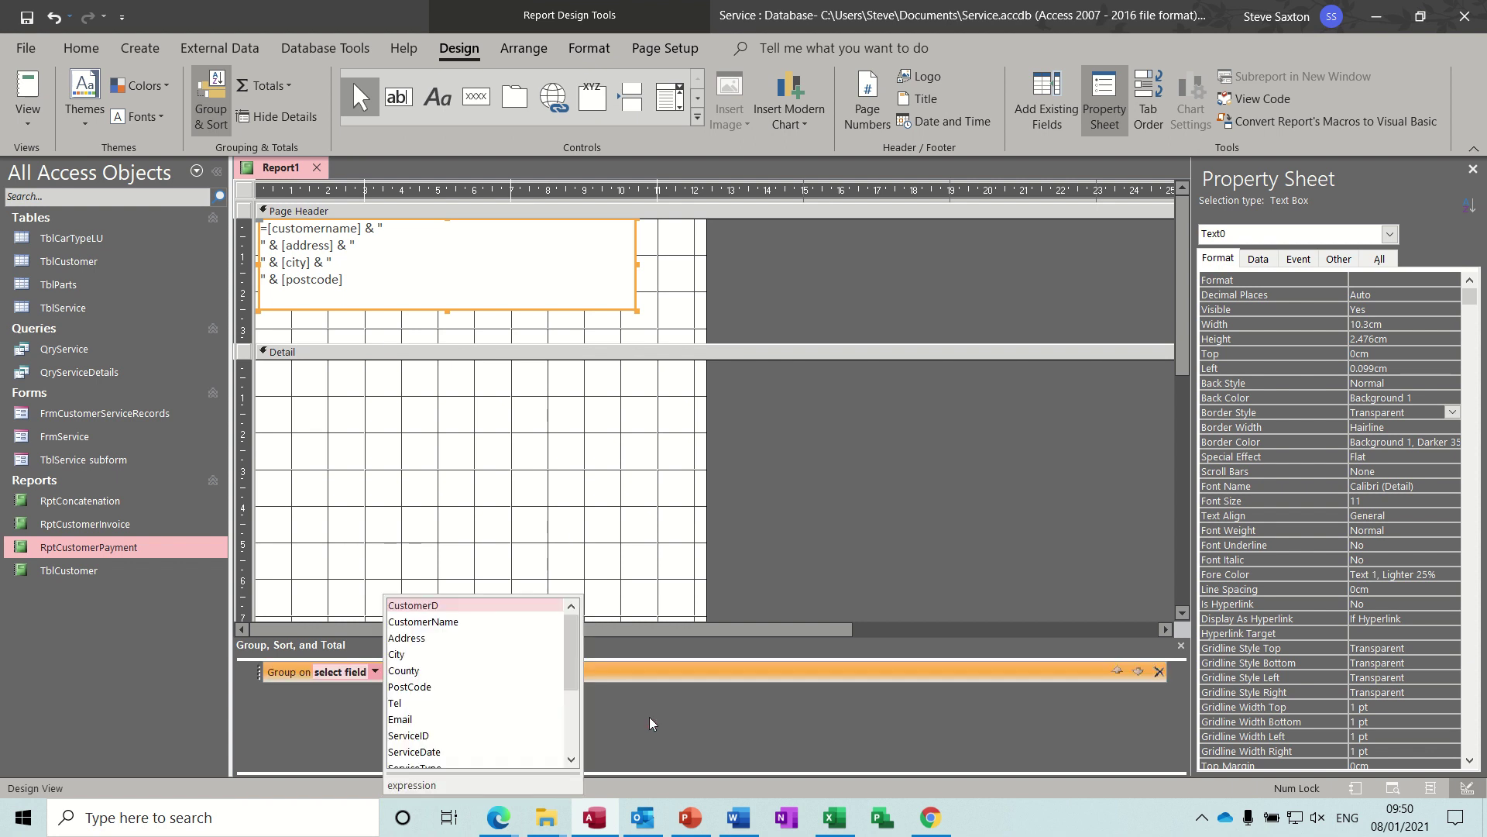
pyautogui.moveTo(573, 660); pyautogui.dragTo(573, 734)
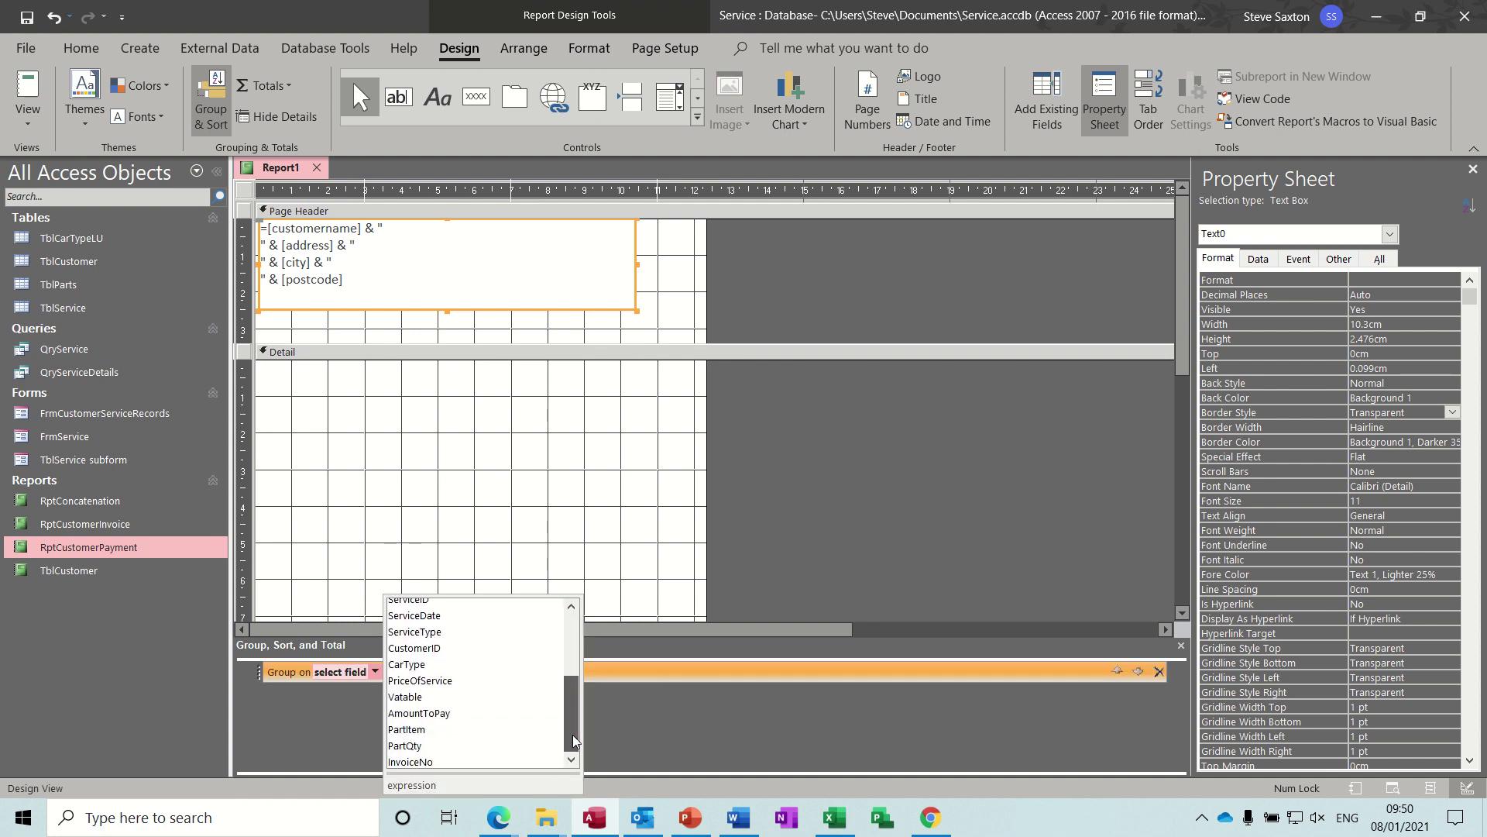
pyautogui.click(426, 762)
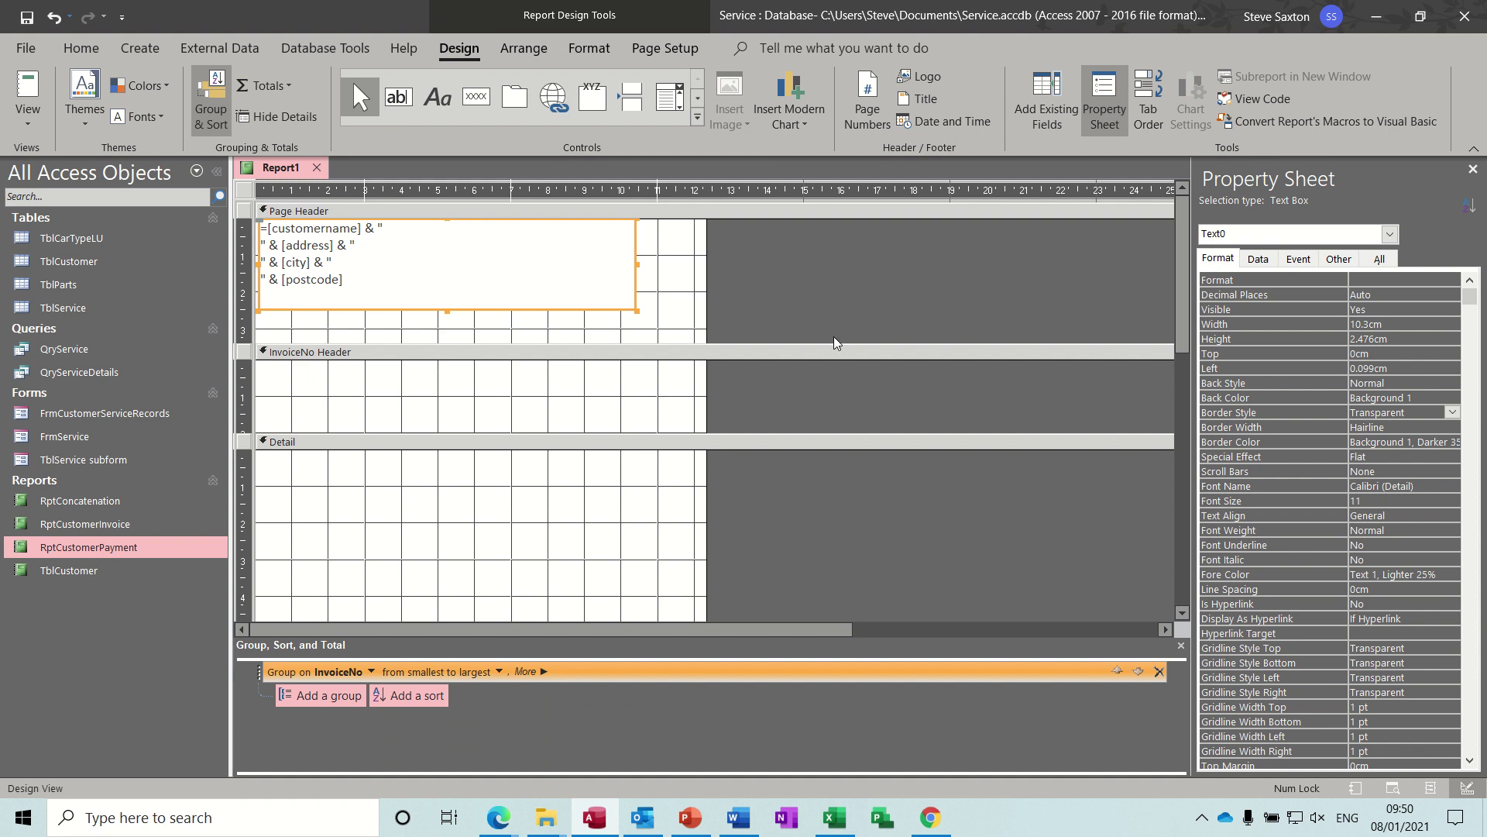
# Step: Place InvoiceNo and ServiceDate side by side in the InvoiceNo Header and shrink the section
pyautogui.click(1052, 99)
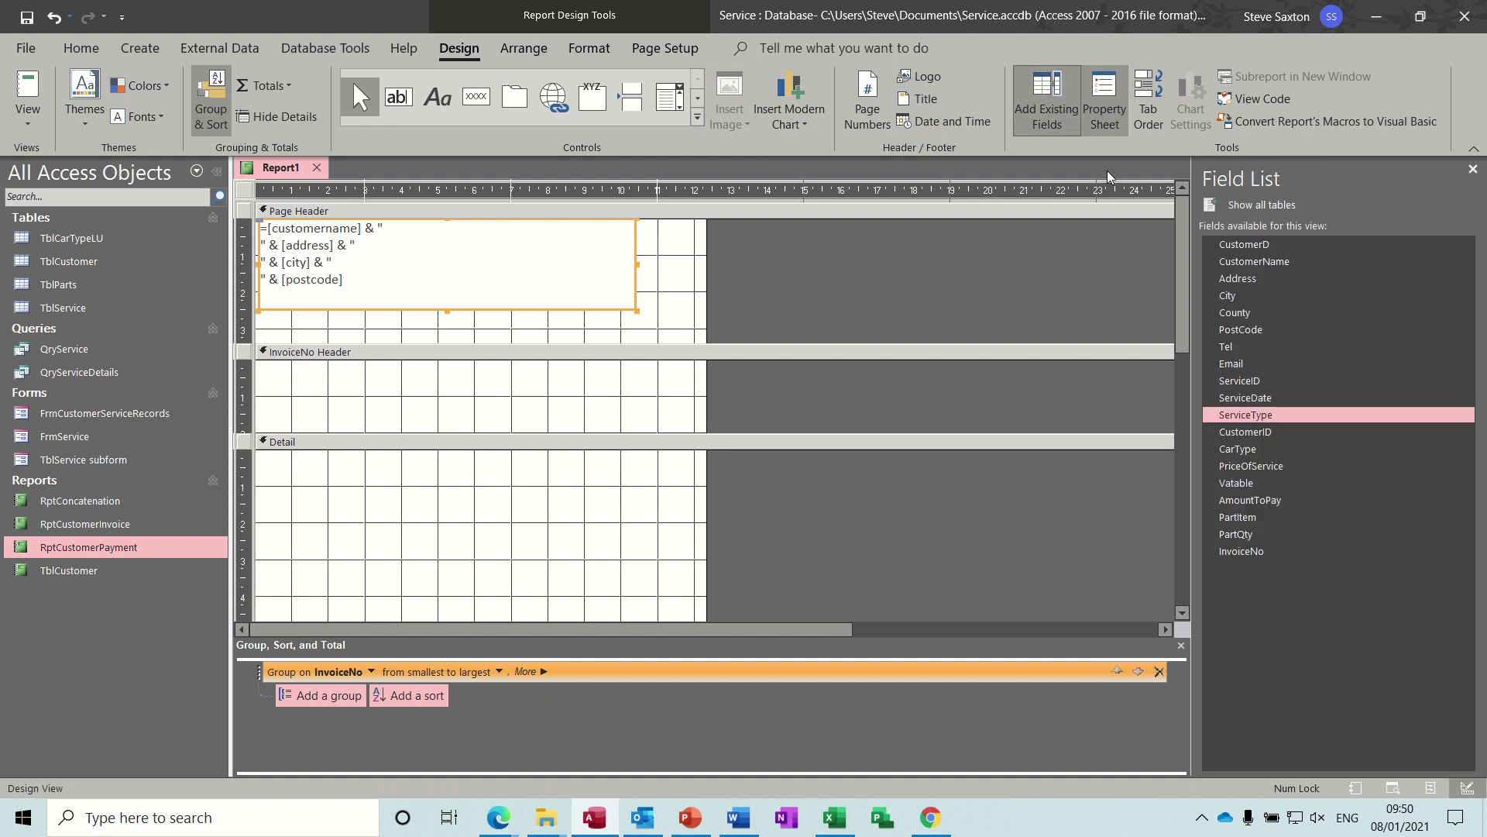
pyautogui.moveTo(1254, 548); pyautogui.dragTo(397, 384)
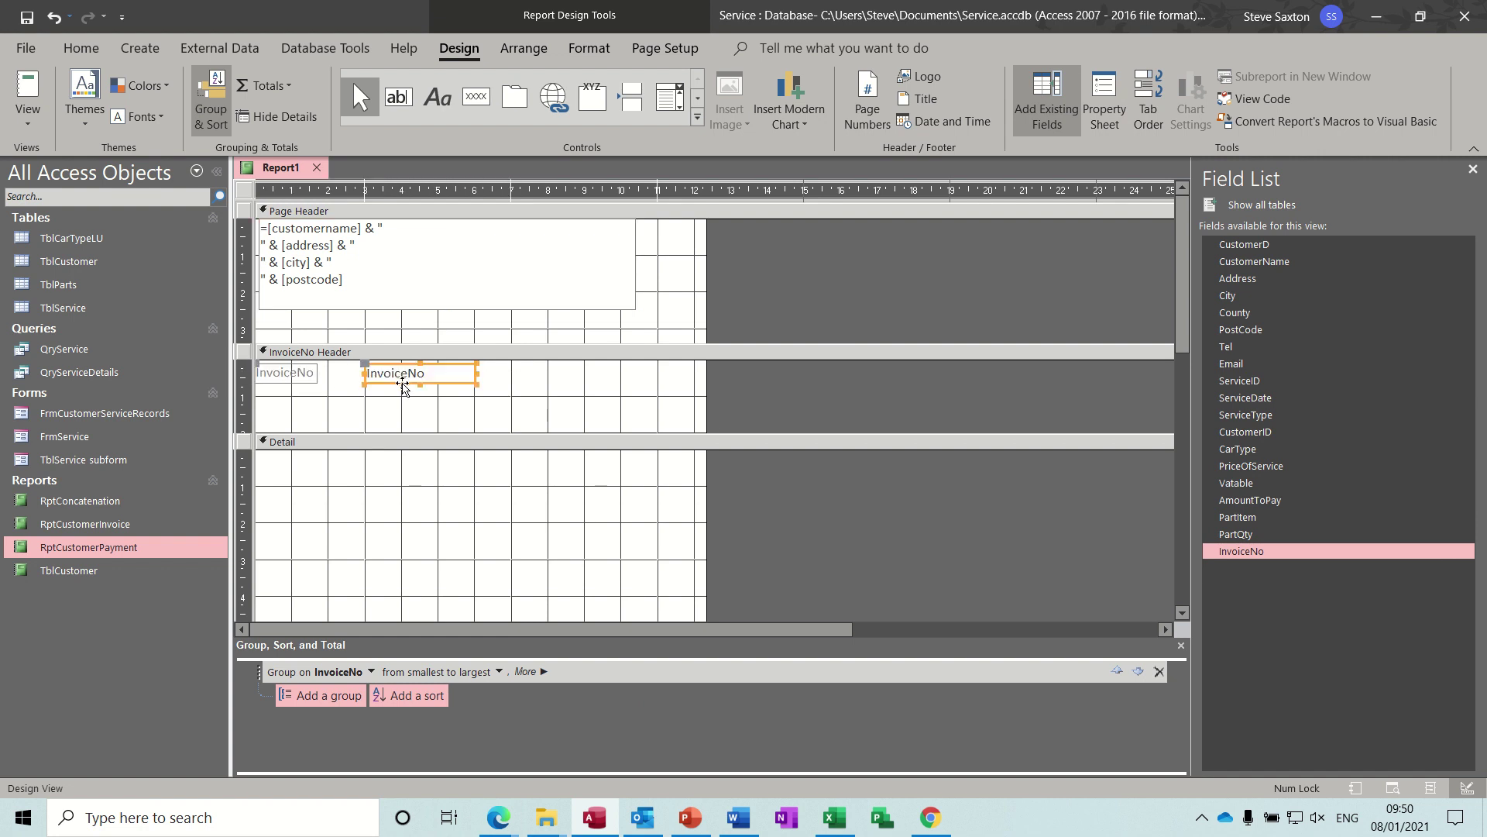
pyautogui.press('Up')
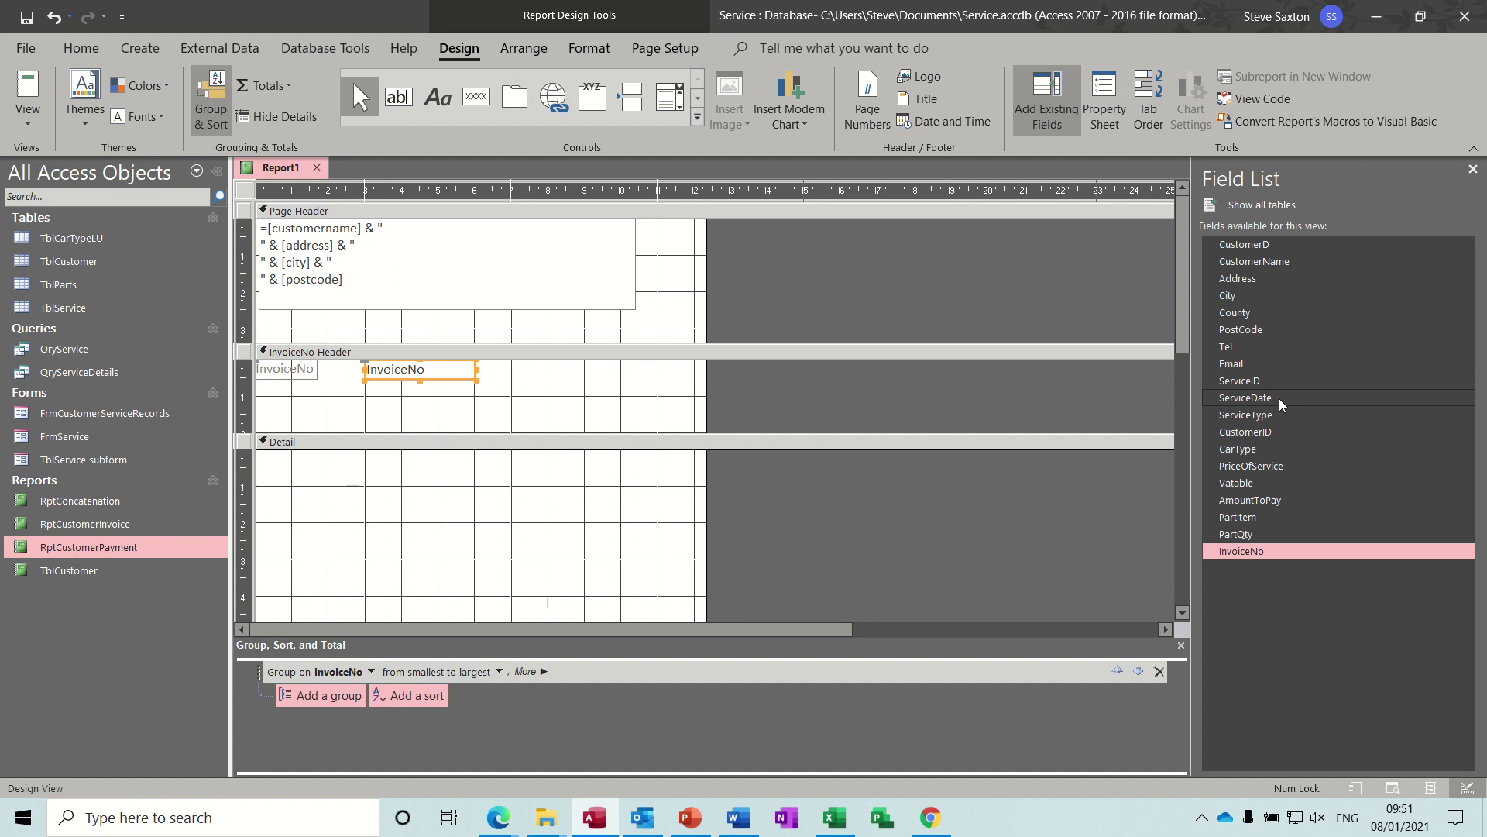
pyautogui.moveTo(1280, 397); pyautogui.dragTo(674, 372)
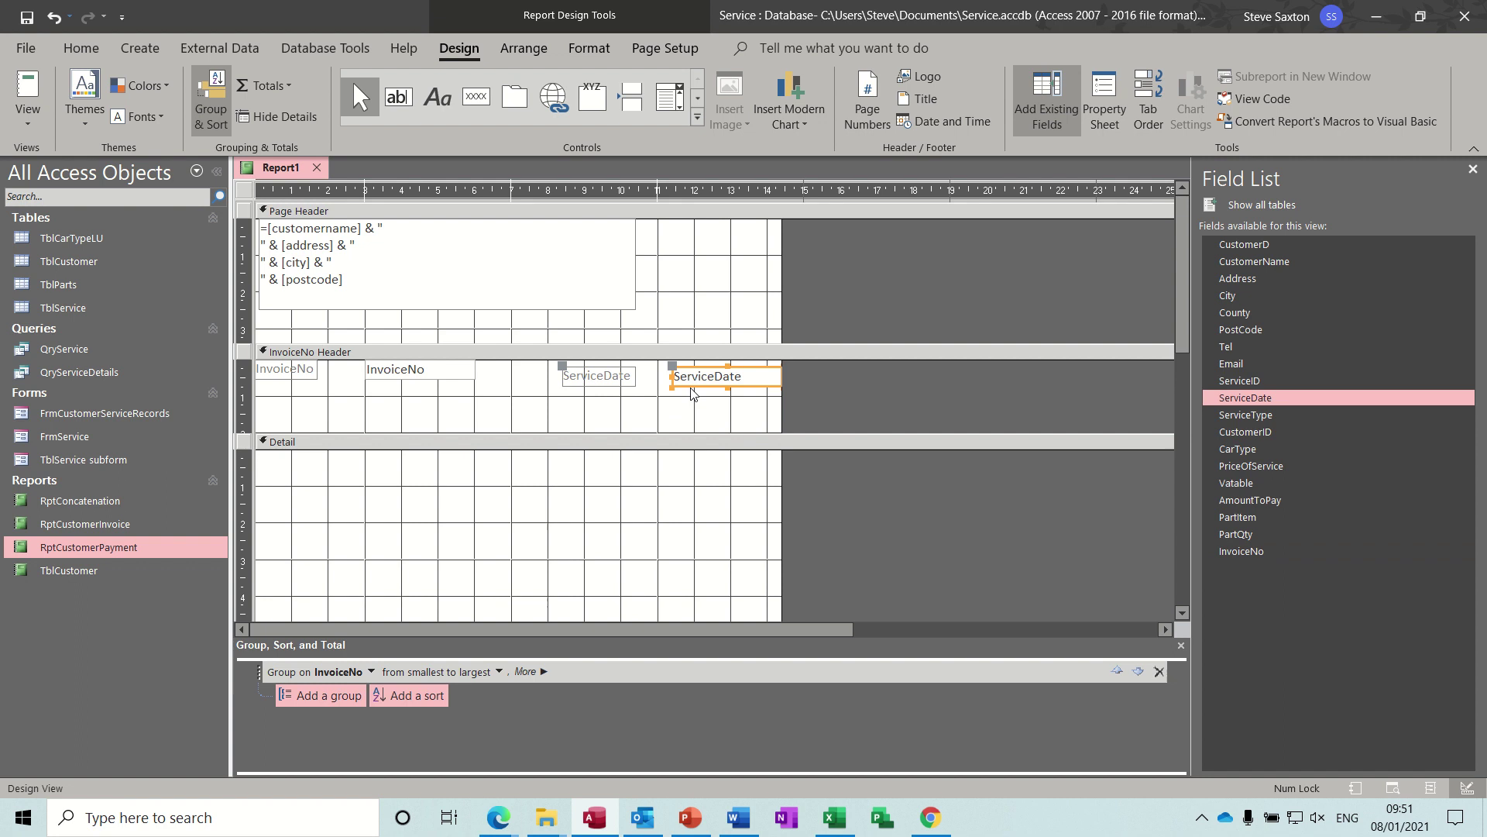
pyautogui.moveTo(691, 379); pyautogui.dragTo(652, 382)
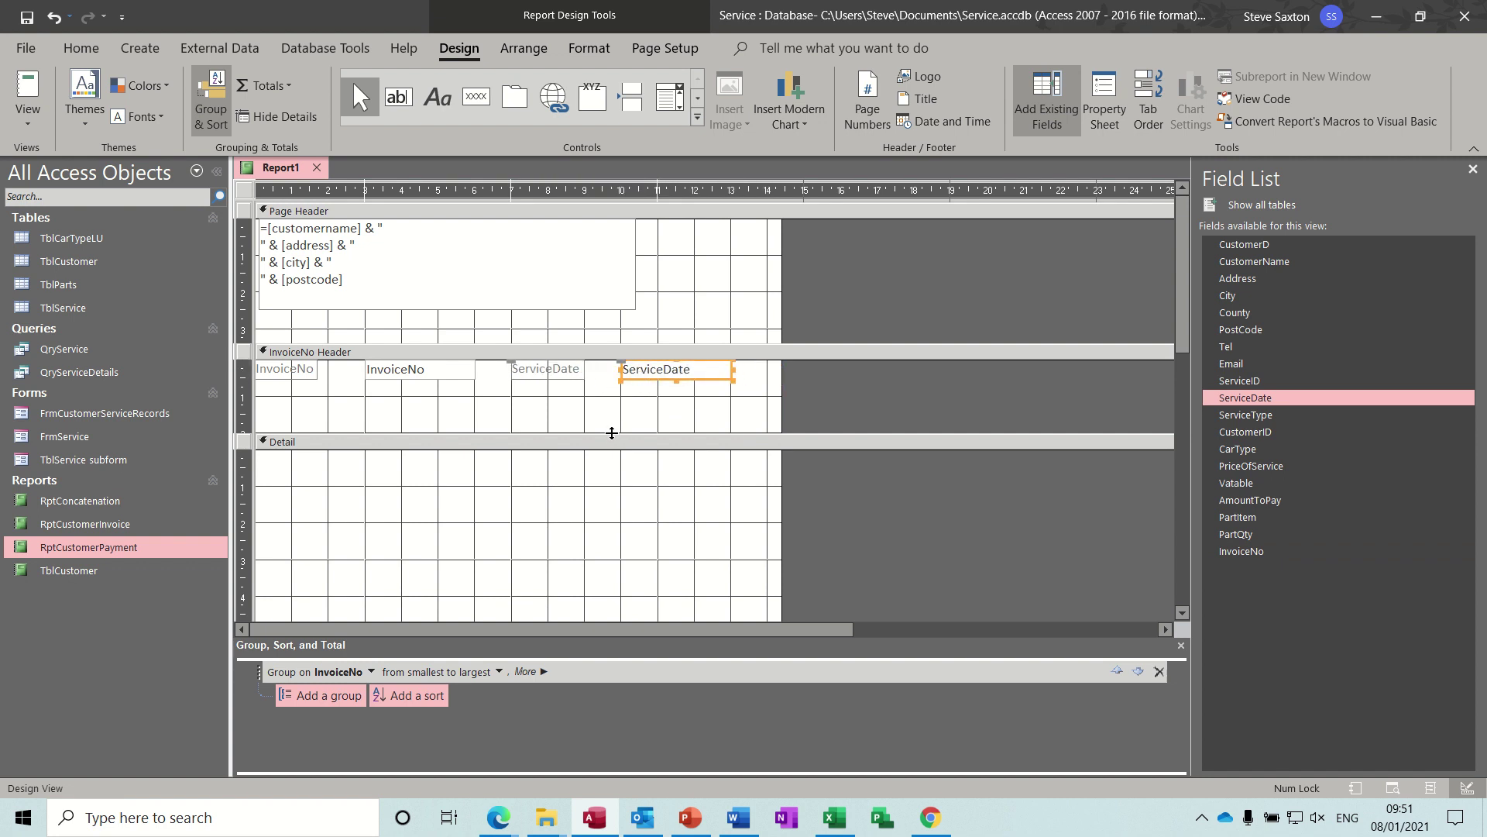
pyautogui.moveTo(612, 433); pyautogui.dragTo(608, 385)
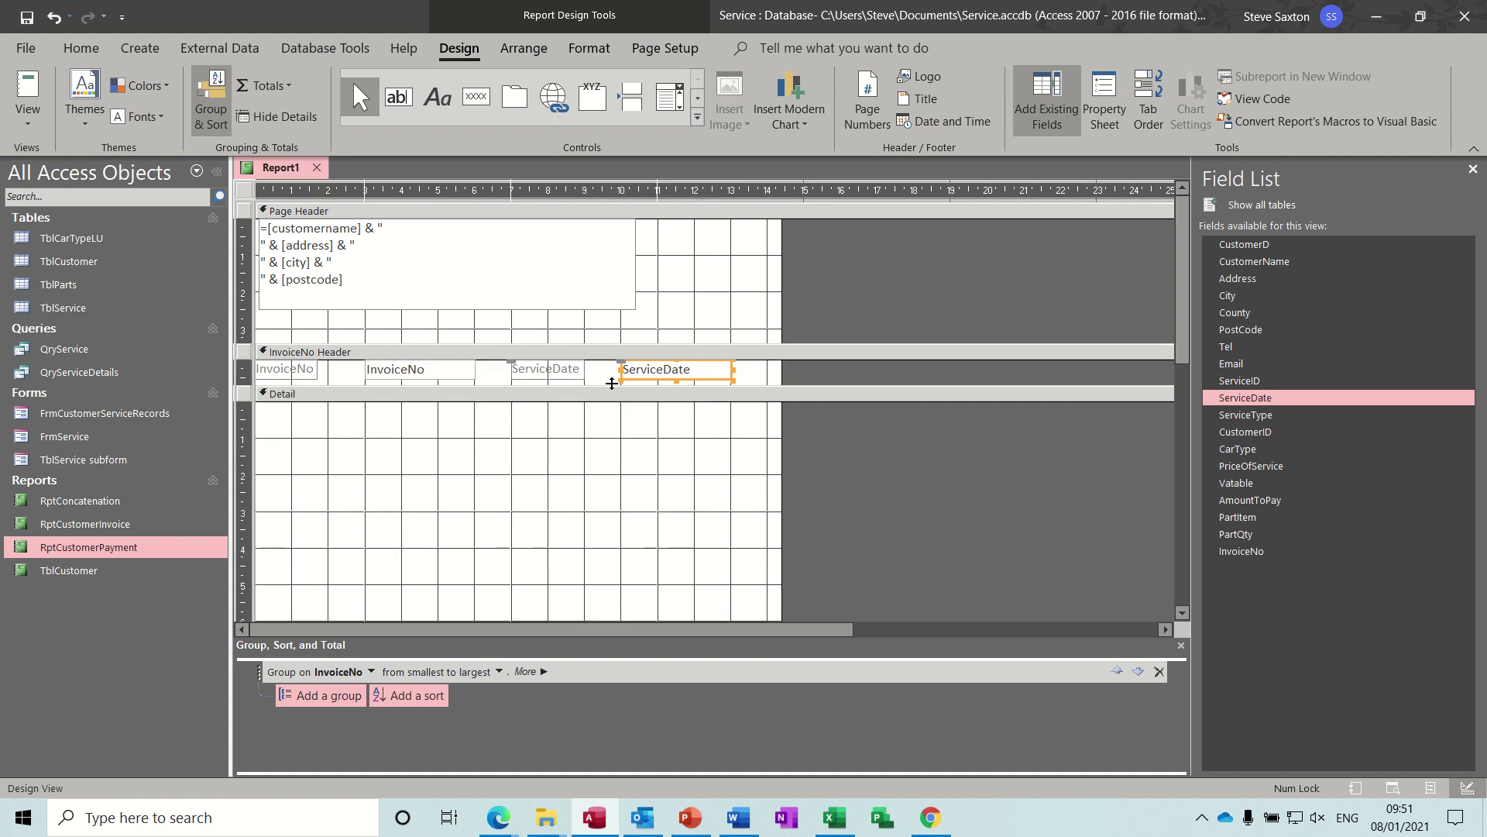
# Step: Preview the report for invoice 1, then return to Design view
pyautogui.click(31, 84)
pyautogui.write('1')
pyautogui.press('Return')
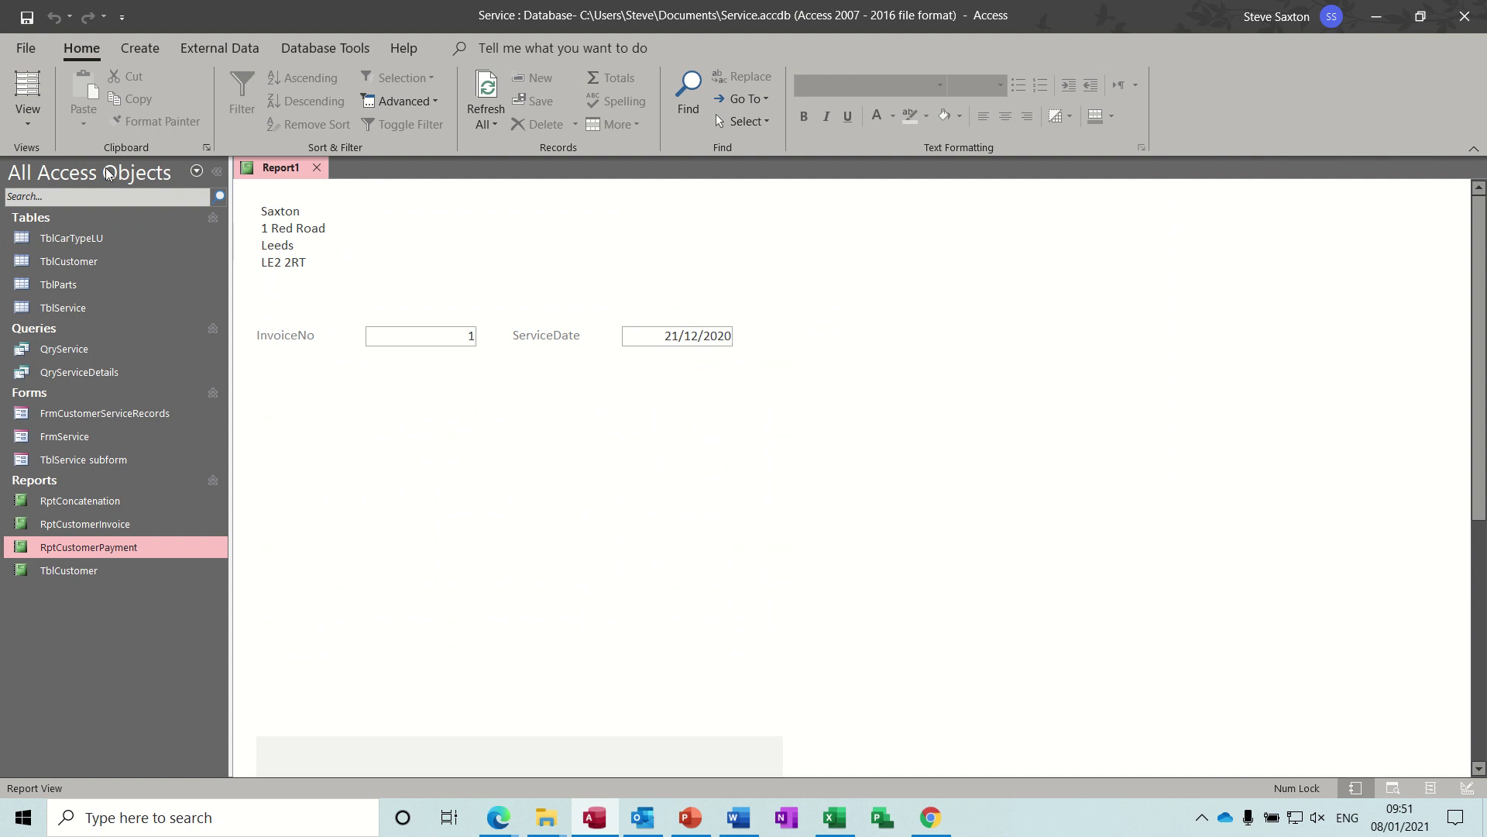
pyautogui.click(28, 115)
pyautogui.click(74, 300)
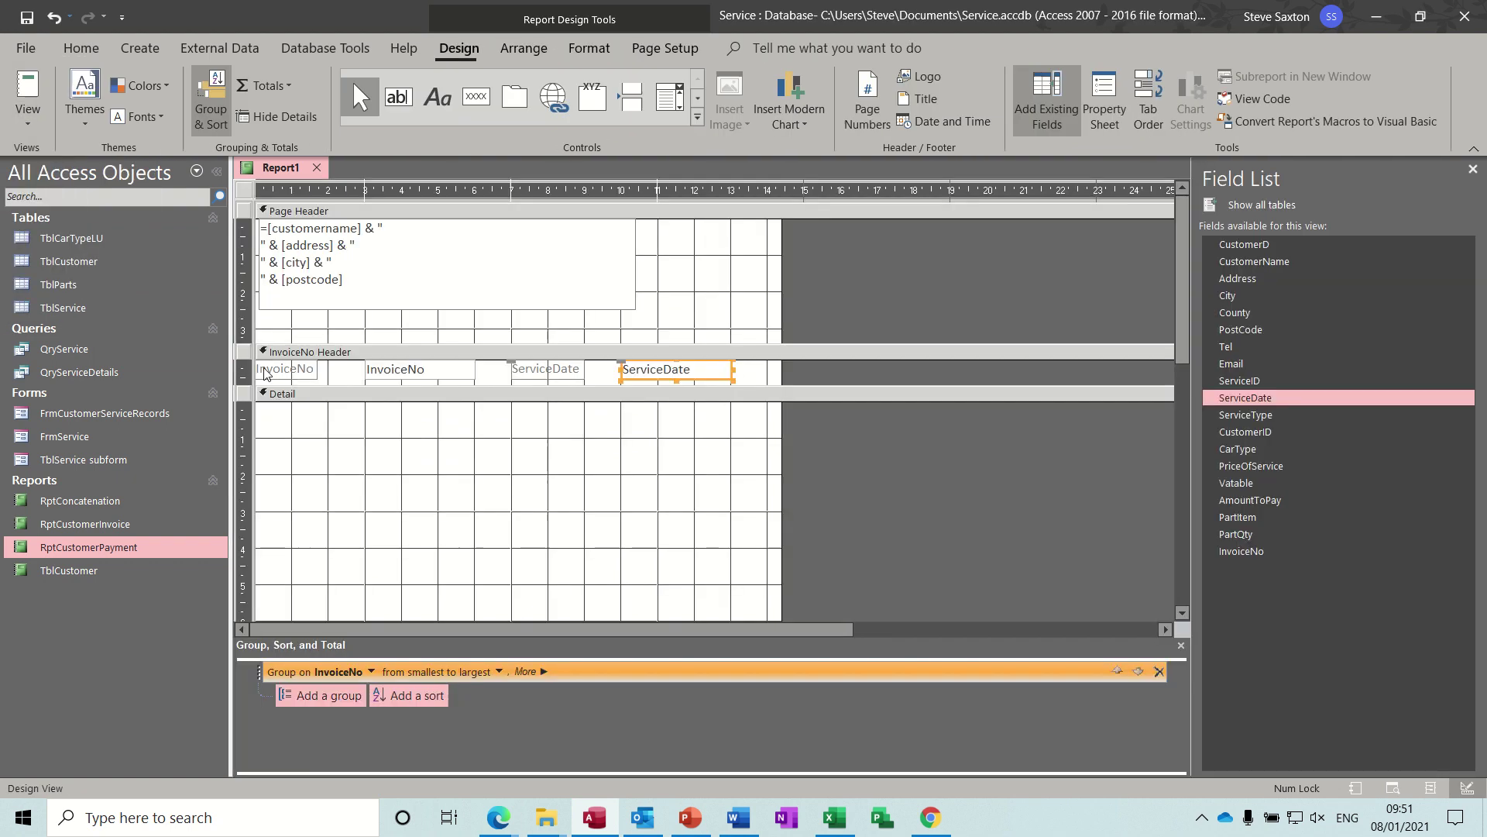
# Step: Make the borders of all four InvoiceNo Header controls transparent
pyautogui.click(250, 371)
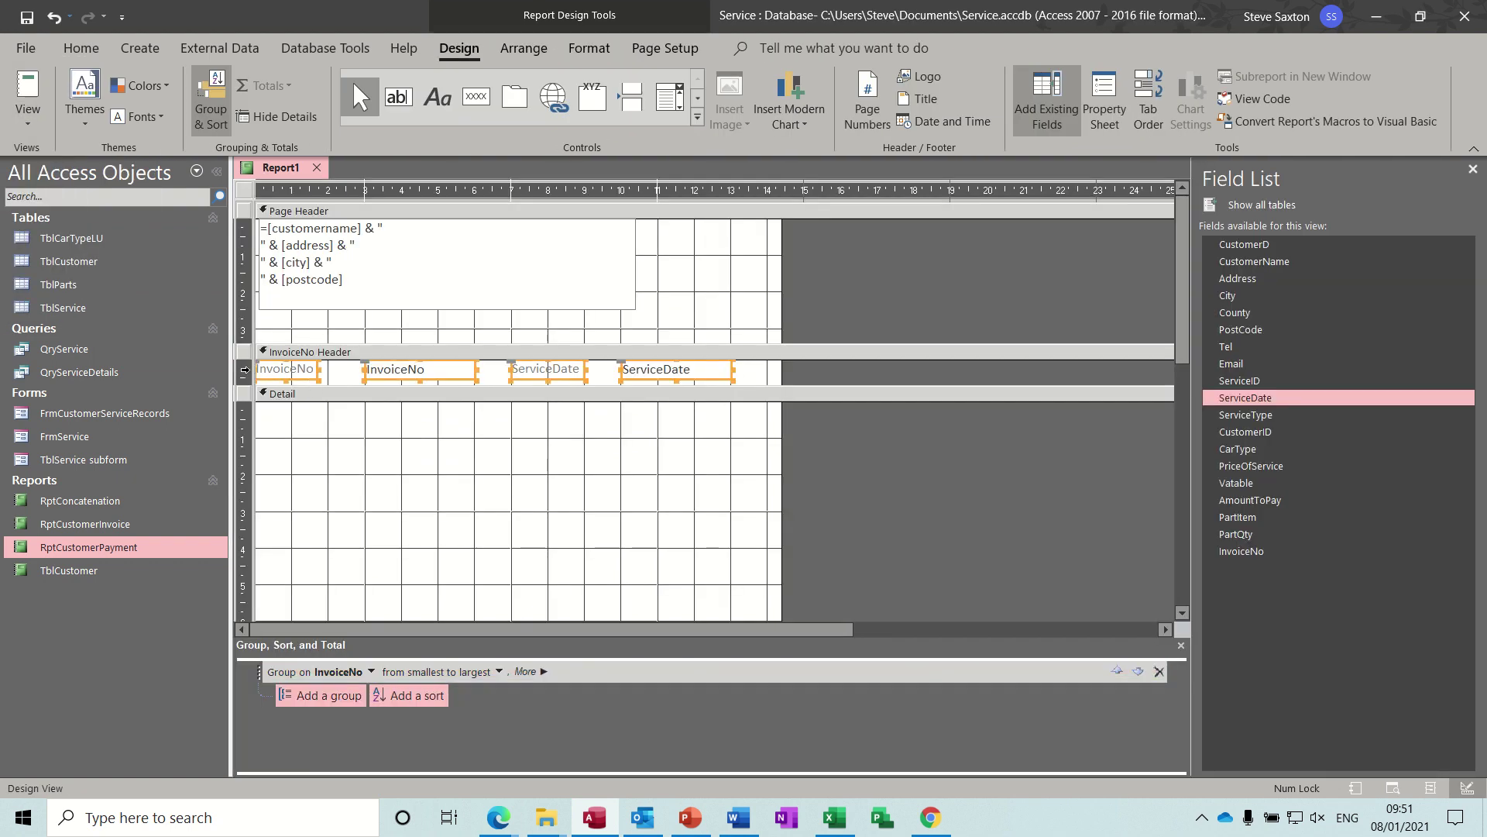
pyautogui.click(1096, 90)
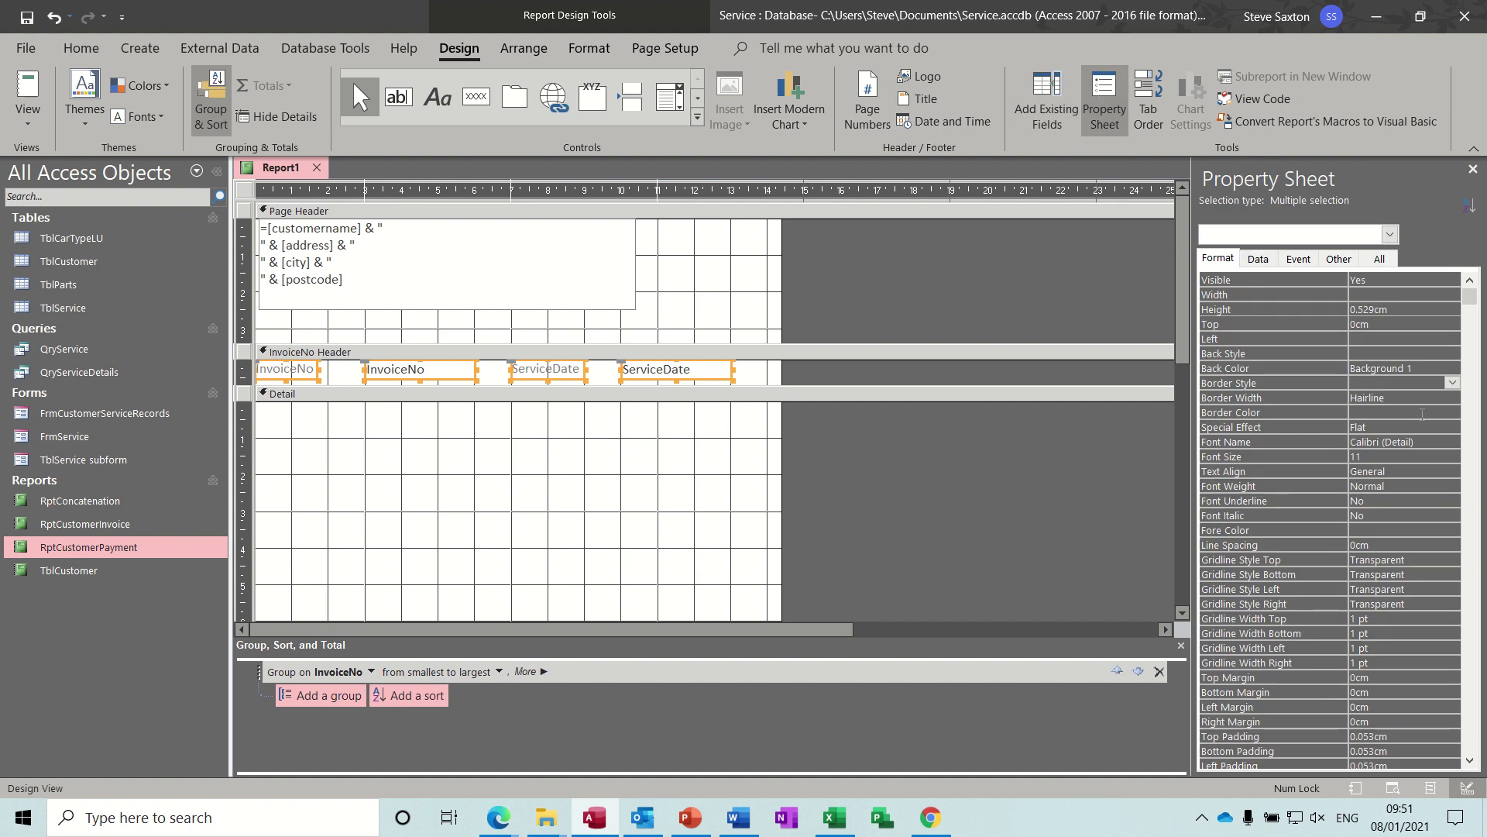
pyautogui.click(1452, 381)
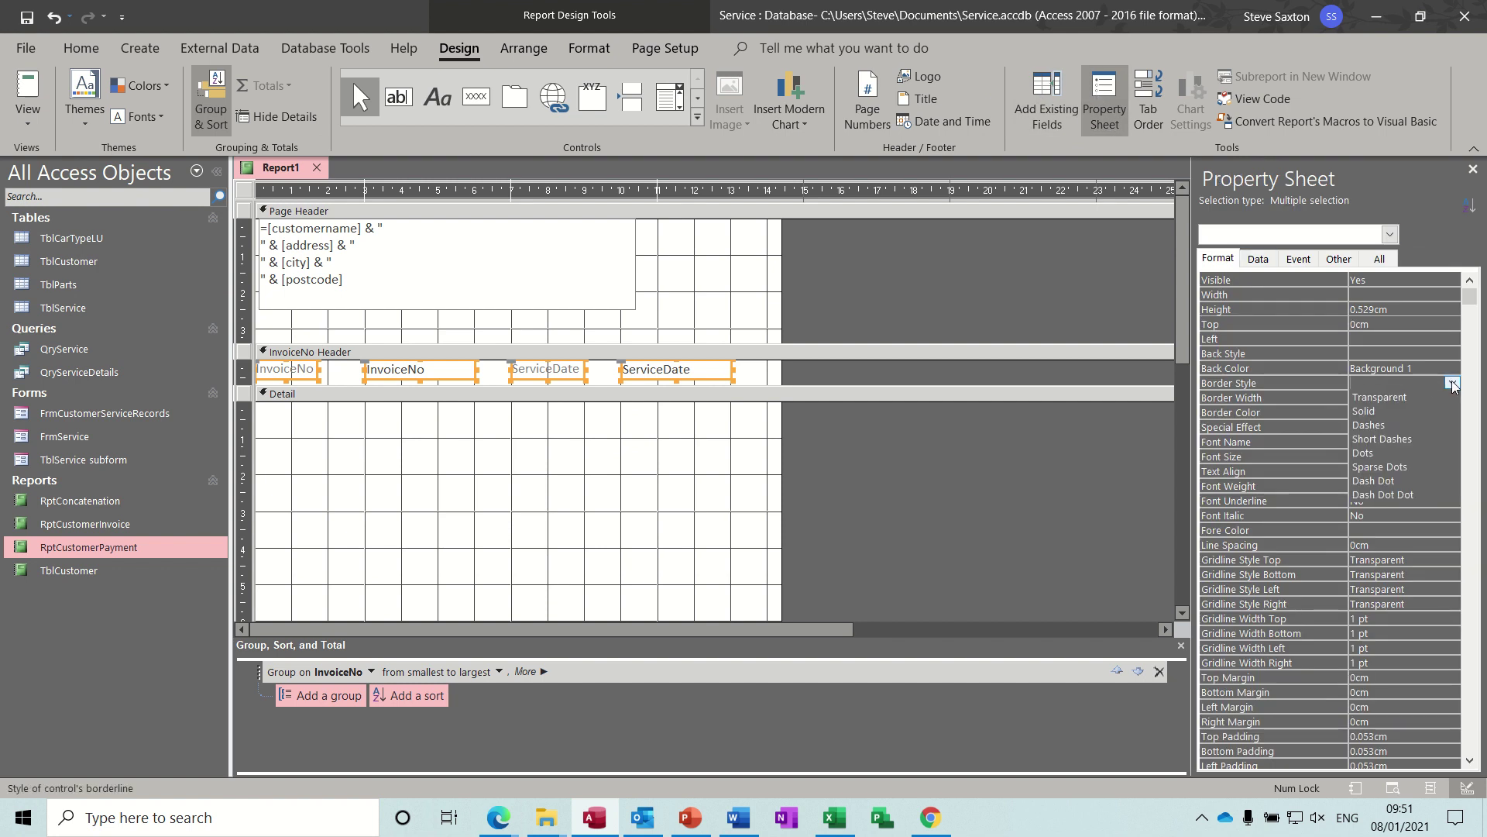
pyautogui.click(1421, 396)
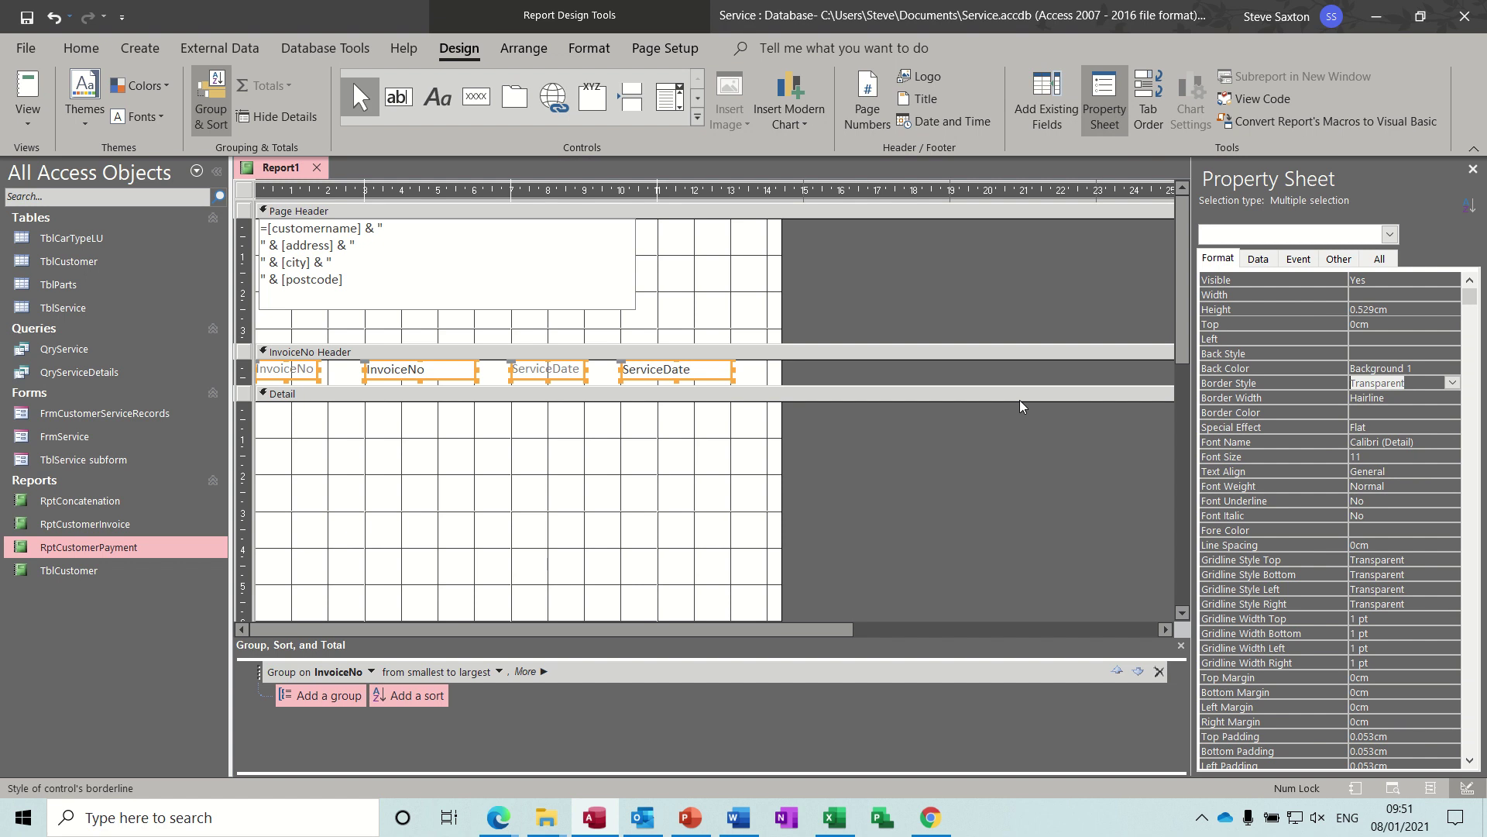
# Step: Preview the report for invoice 1 to check the borderless header fields
pyautogui.click(43, 90)
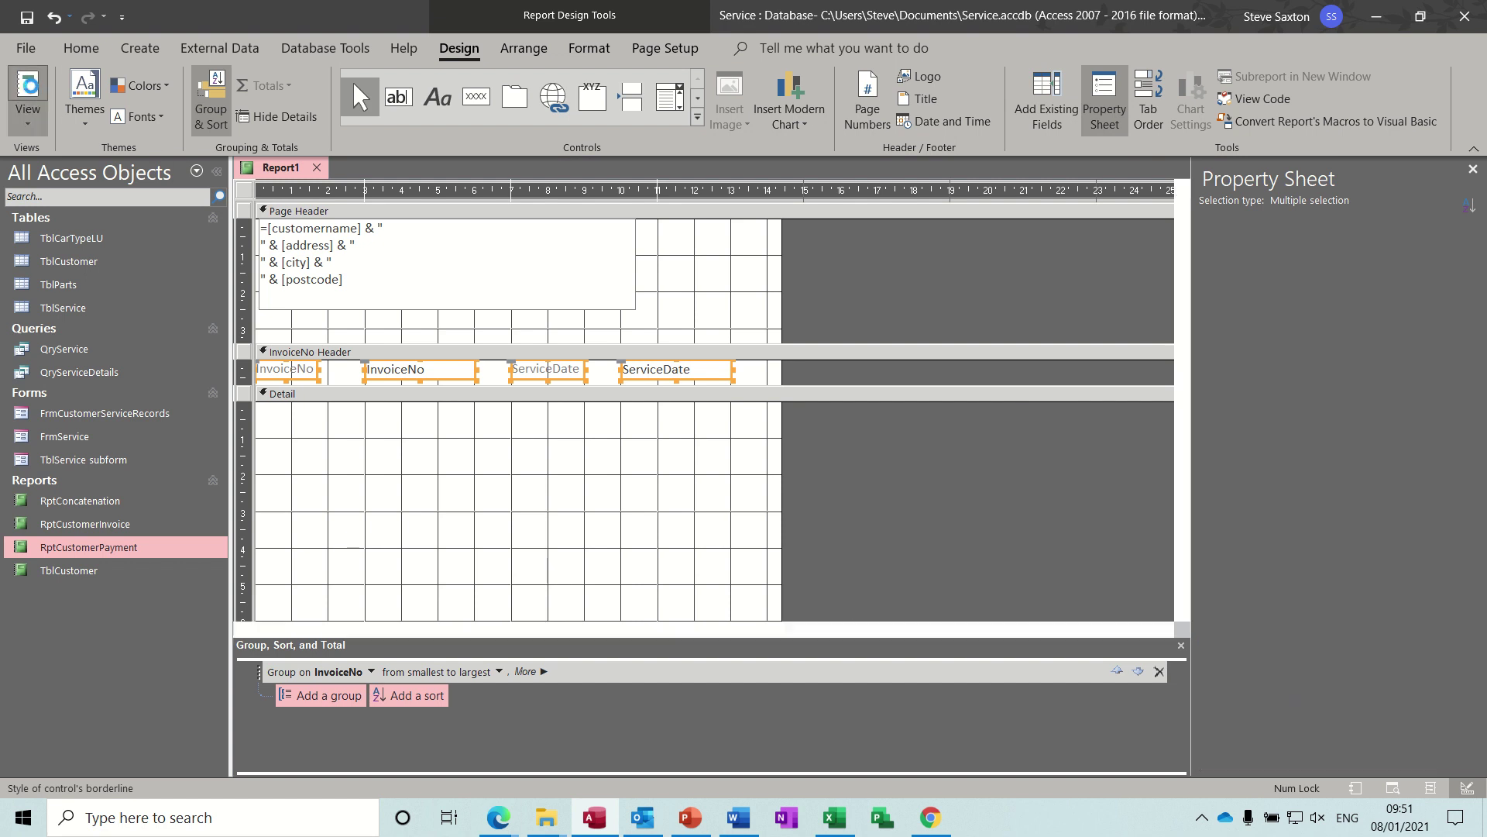
pyautogui.write('1')
pyautogui.press('Return')
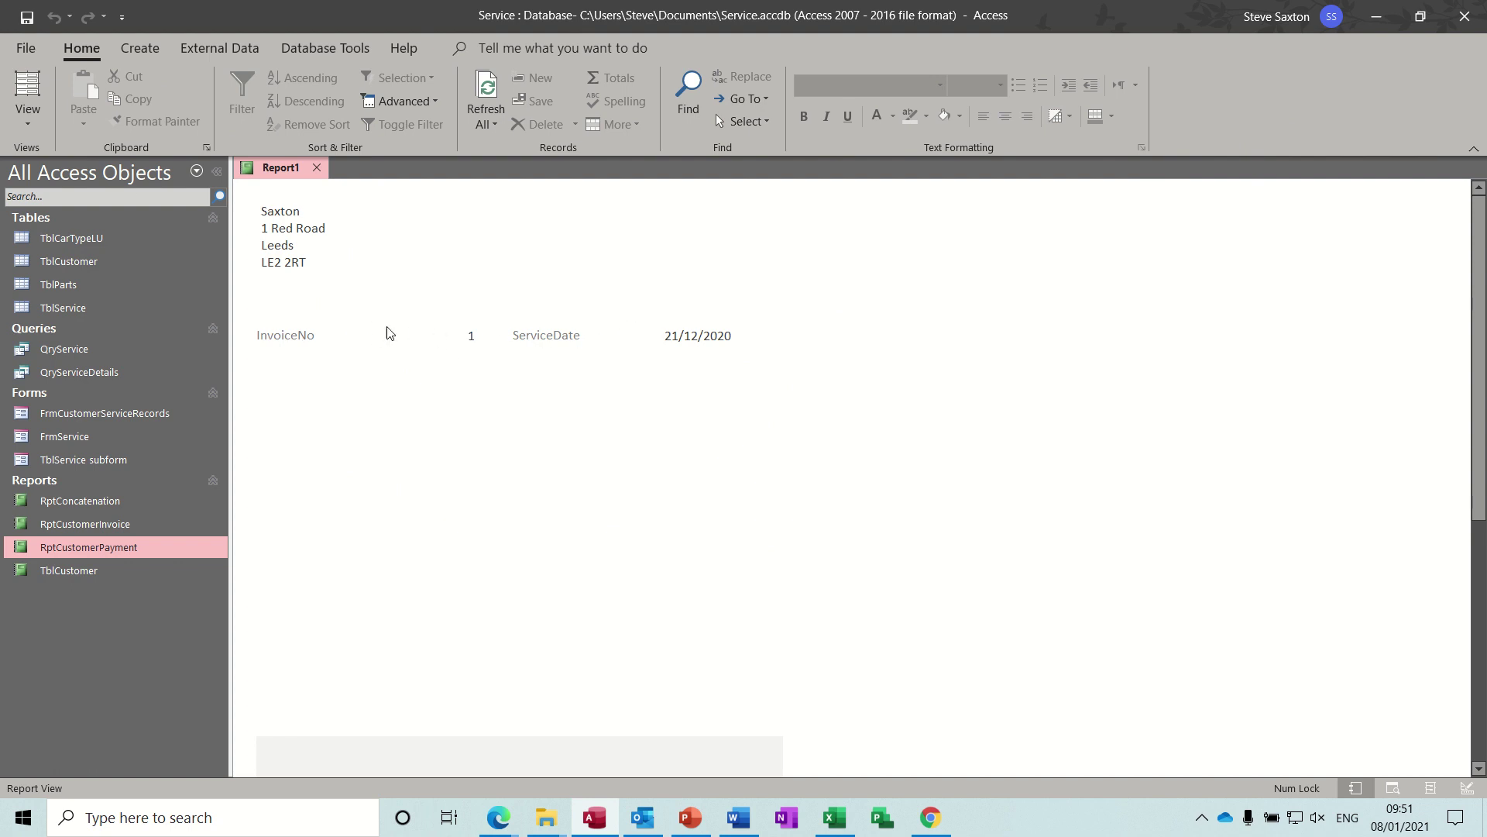
pyautogui.click(30, 117)
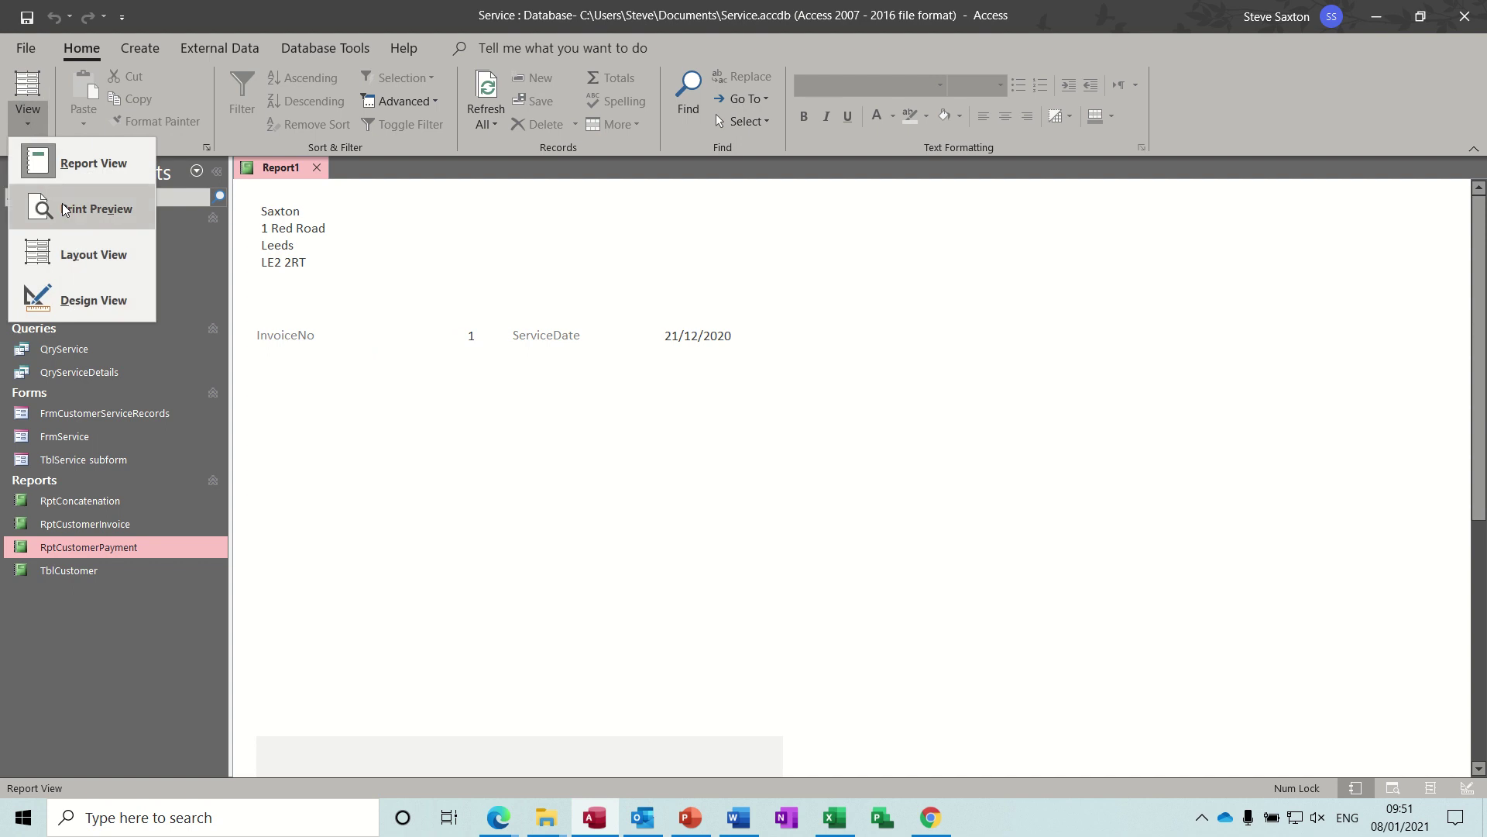
# Step: Draw a text box in the Detail section and delete its attached label
pyautogui.click(77, 302)
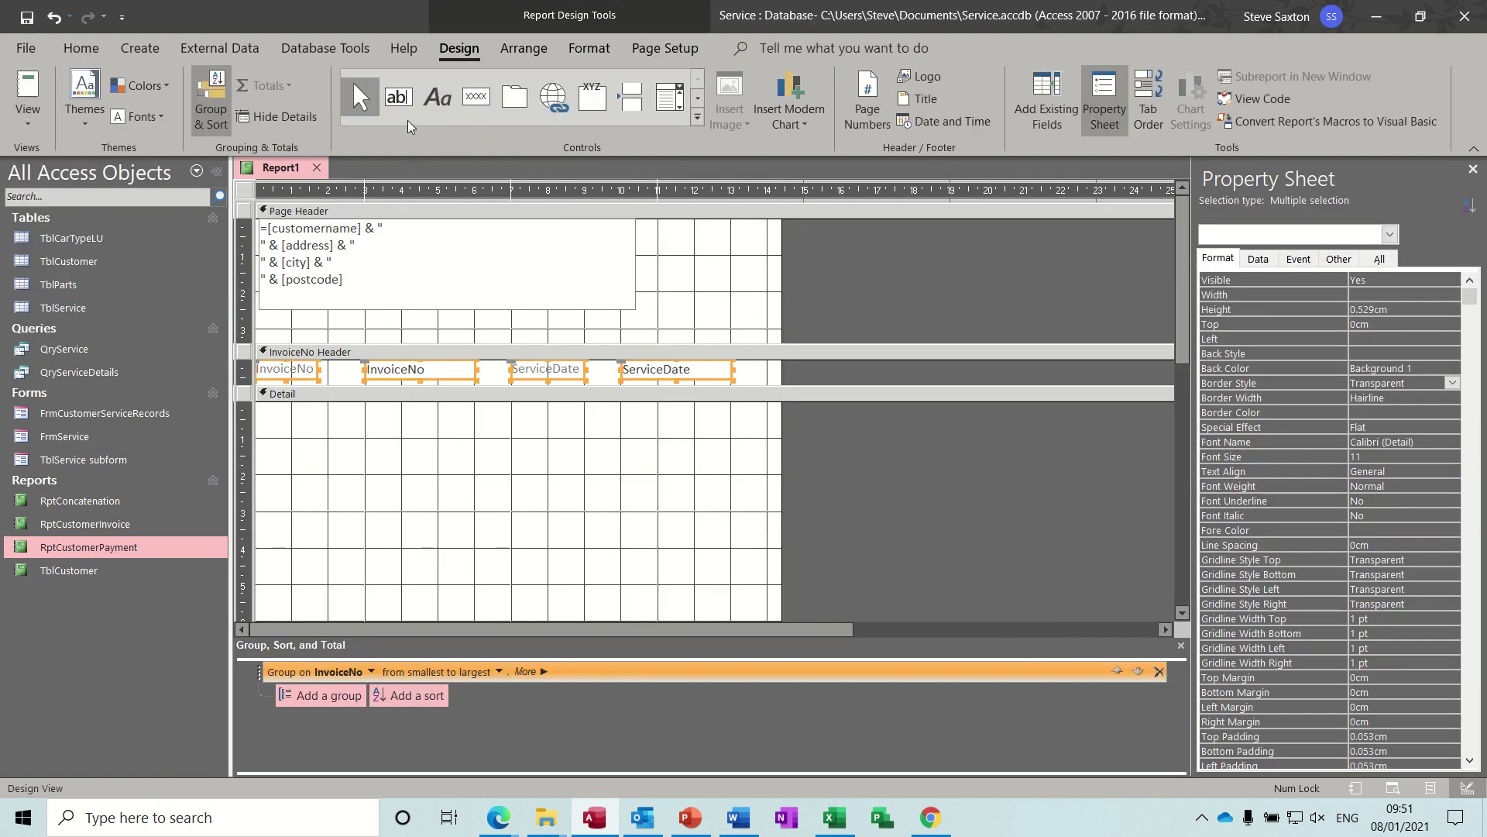
pyautogui.click(404, 96)
pyautogui.moveTo(327, 416); pyautogui.dragTo(685, 579)
pyautogui.click(271, 429)
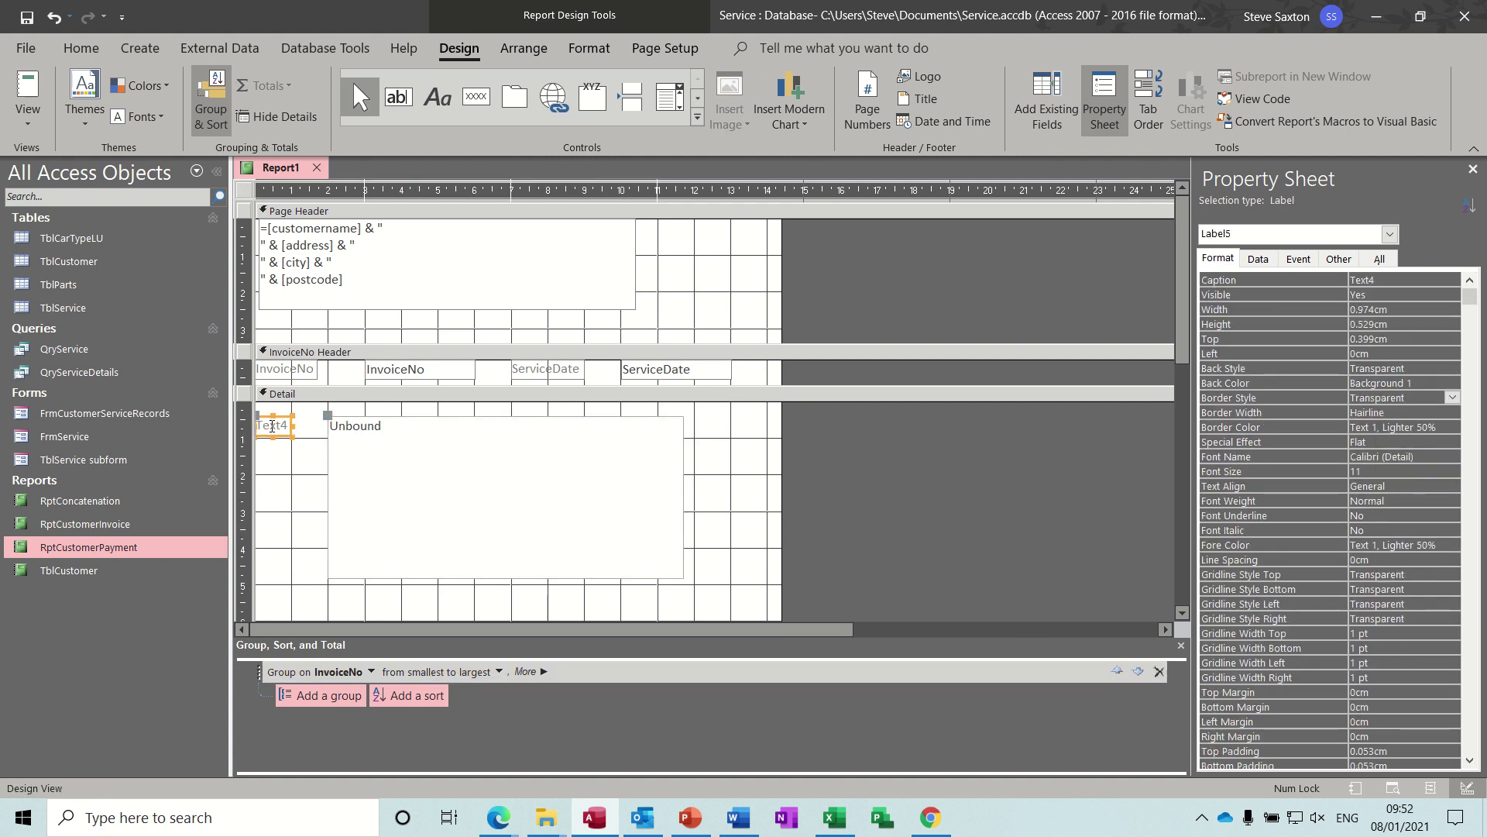
pyautogui.press('Delete')
pyautogui.click(343, 431)
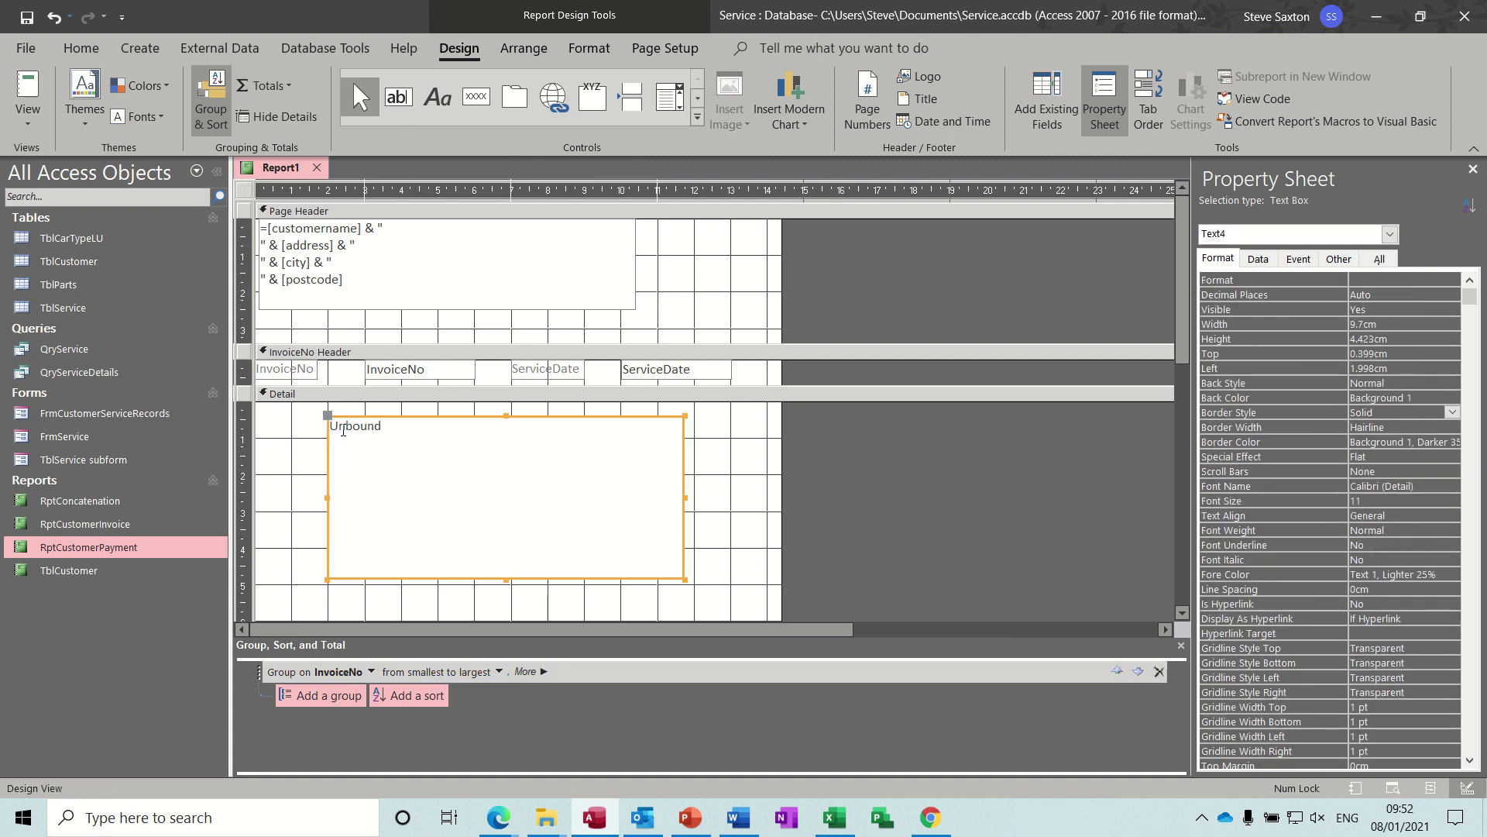
# Step: Enter ="Service Type "&[servicetype] and "Car Type "&[cartype] on two lines in the box
pyautogui.write('=')
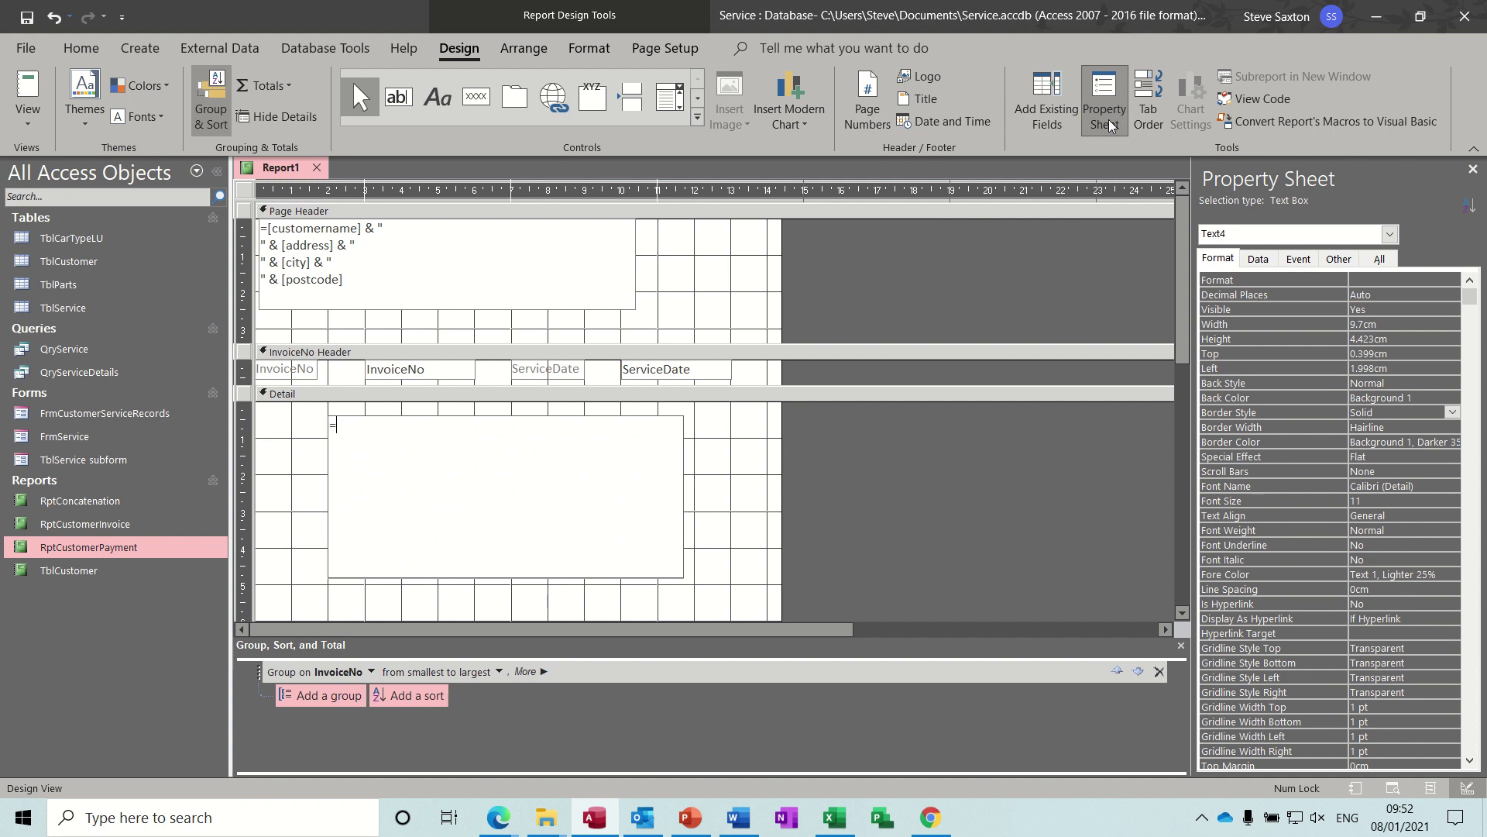
pyautogui.click(1039, 96)
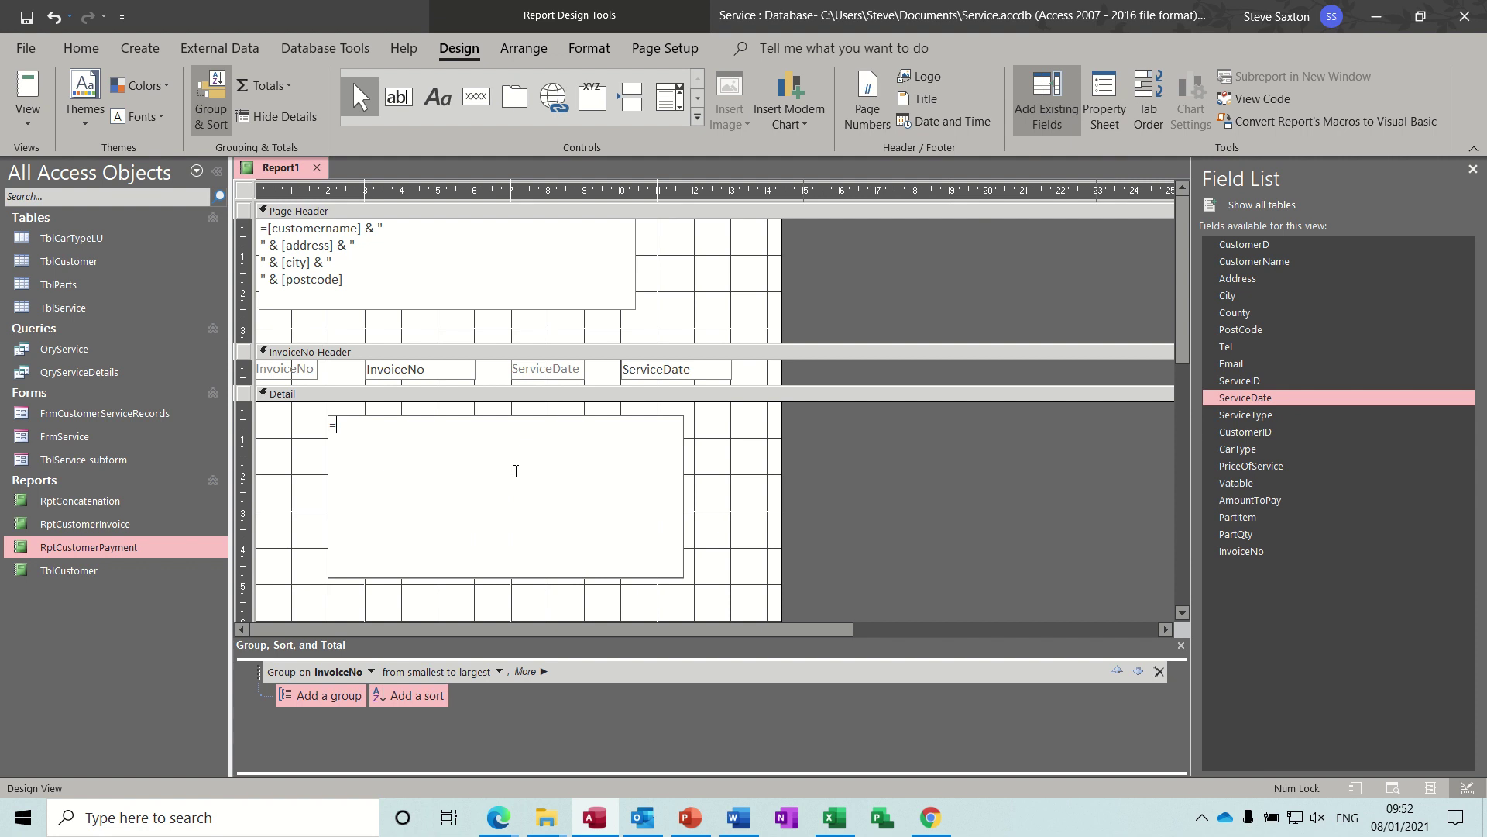
pyautogui.write('"Service Type "&[servicetype')
pyautogui.write(']')
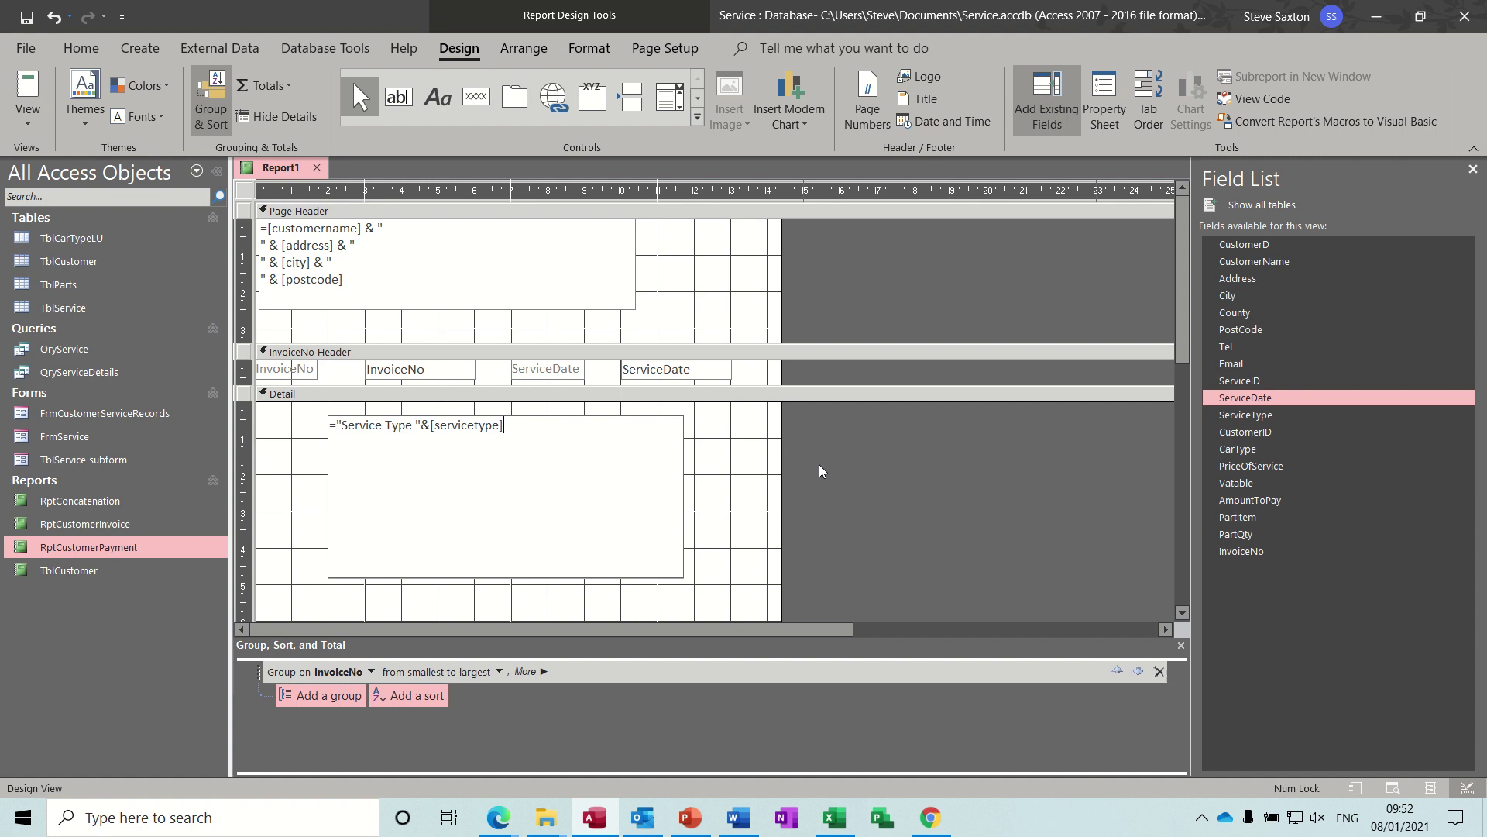
pyautogui.write('&"')
pyautogui.hotkey('ctrl', 'Return')
pyautogui.write('"')
pyautogui.press('BackSpace')
pyautogui.write('Car Type "&[cartype]')
pyautogui.click(748, 478)
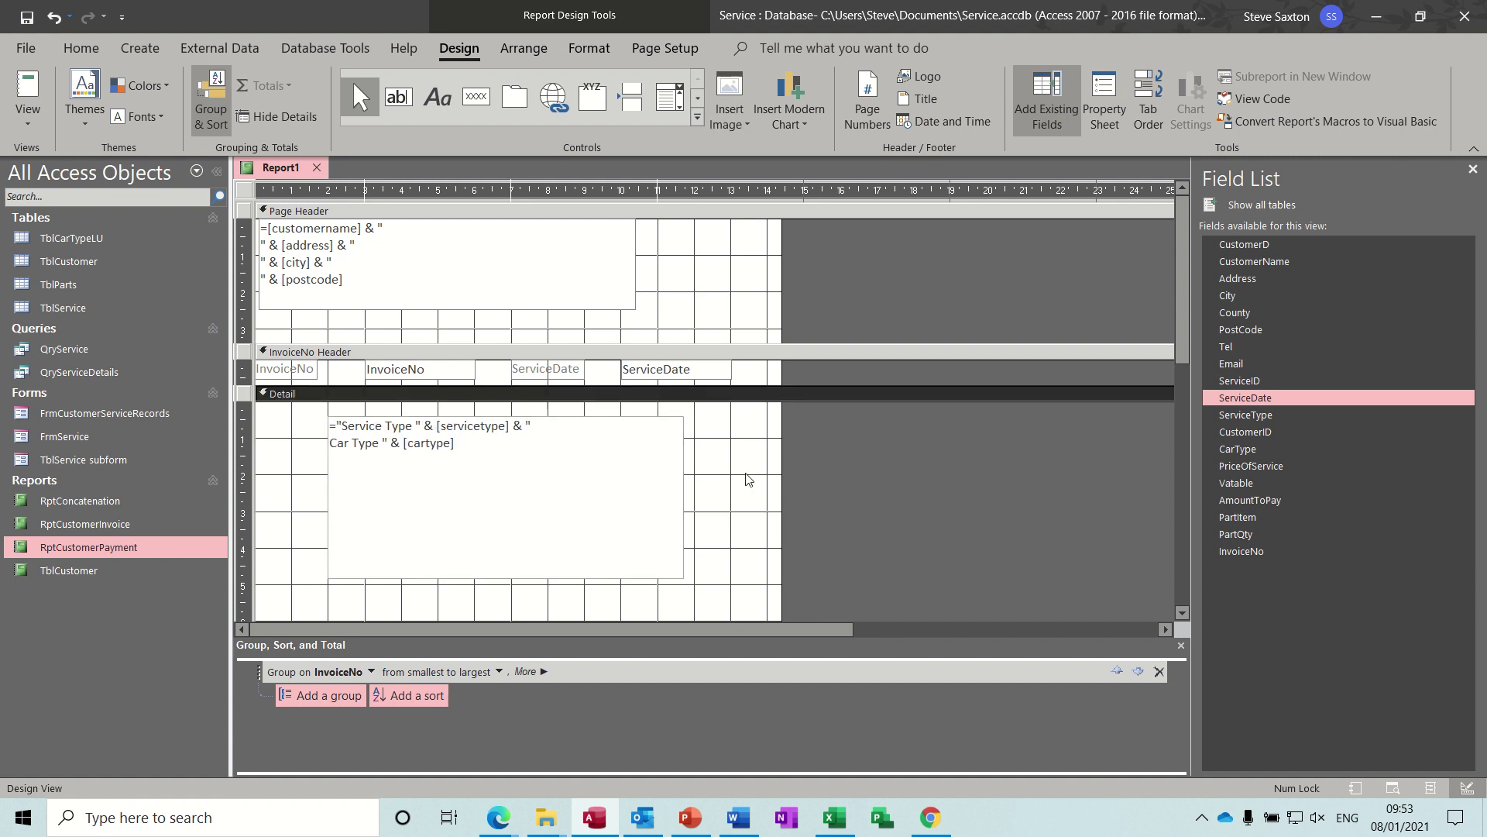
# Step: Preview the report for invoice 2, showing Service Type 20000 and Car Type BMW5
pyautogui.click(28, 85)
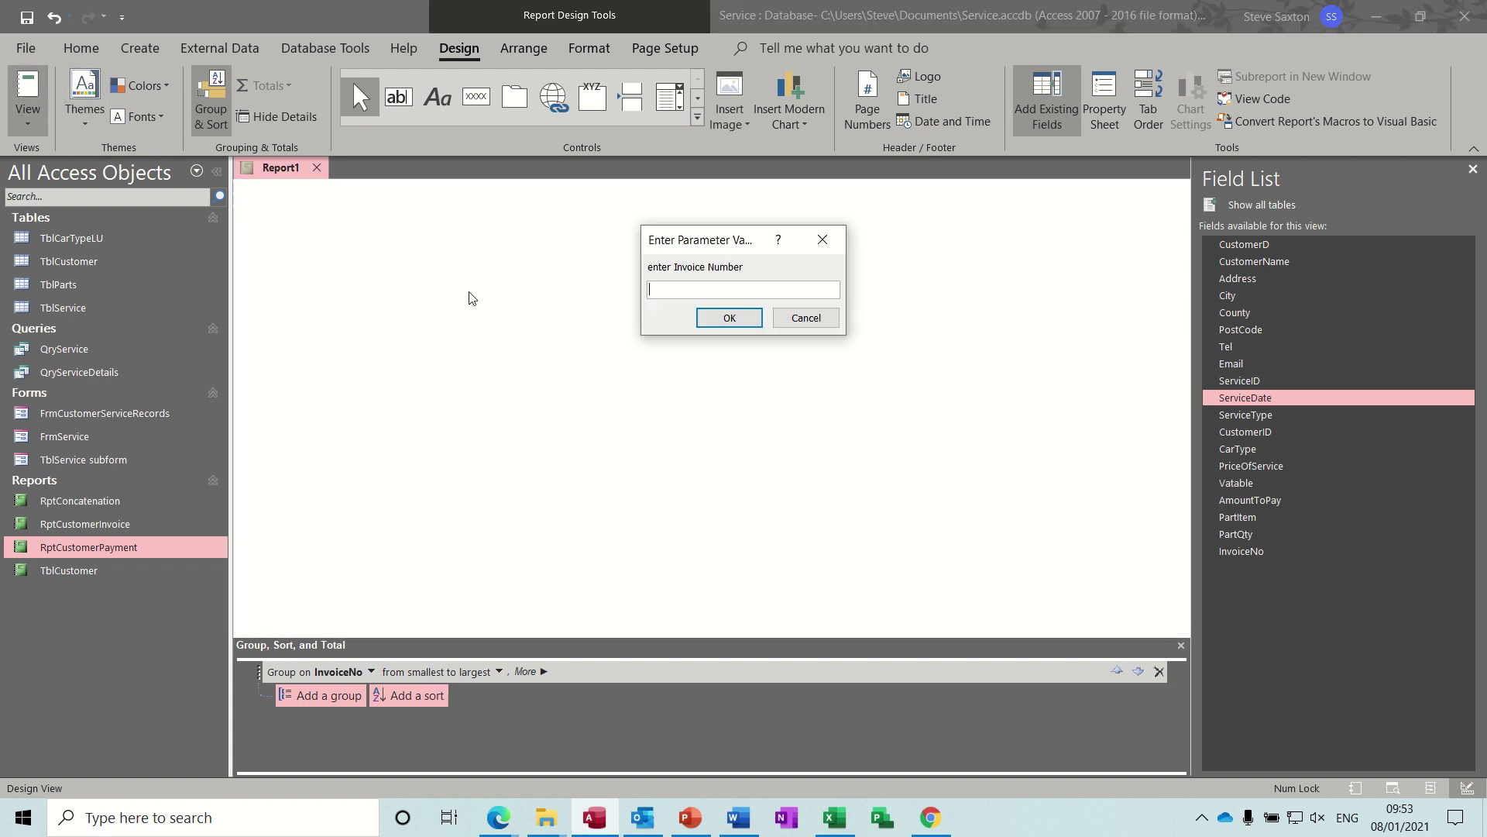
pyautogui.write('2')
pyautogui.press('Return')
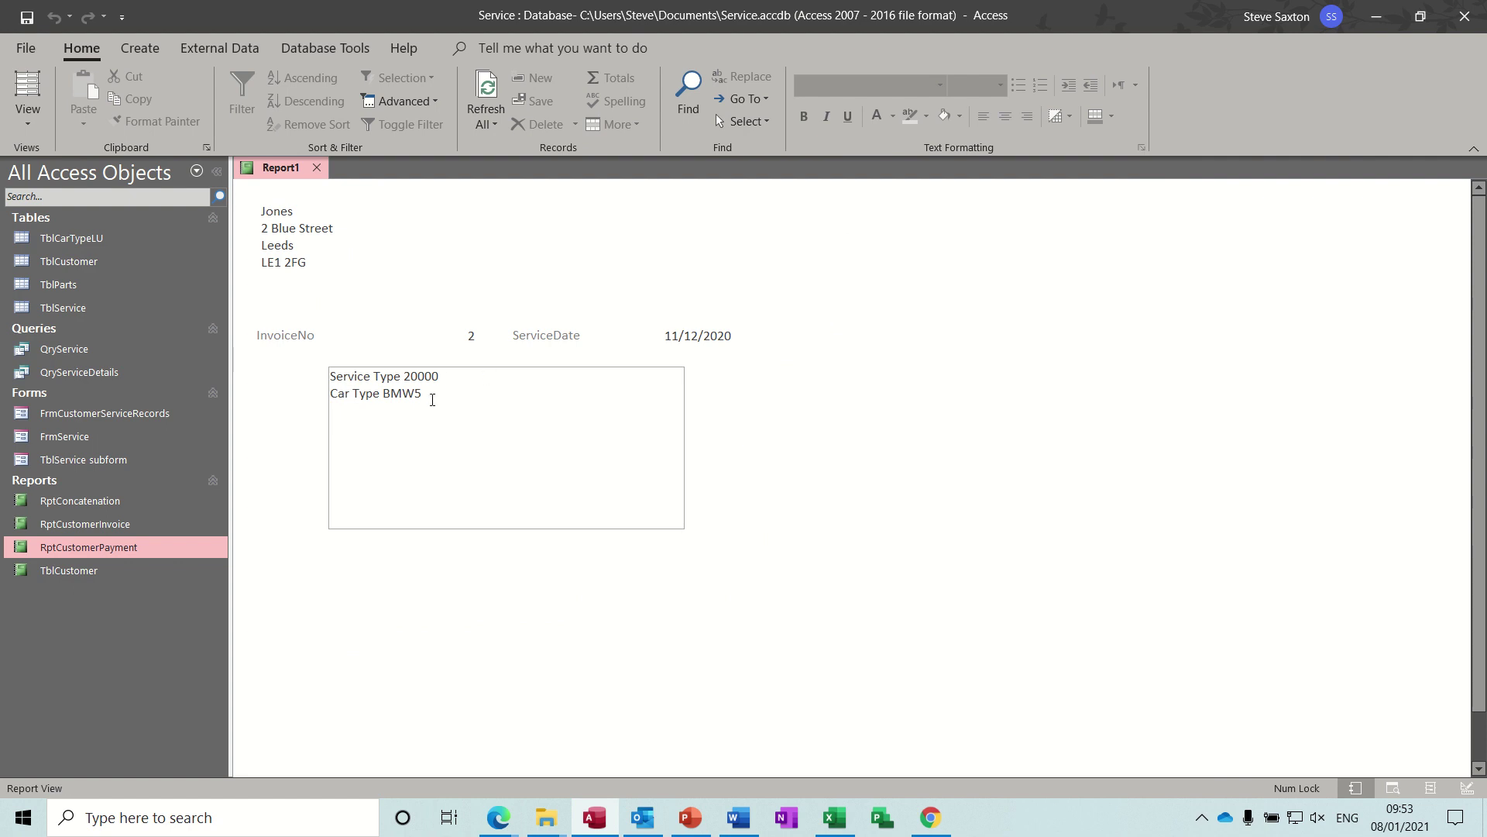
pyautogui.click(28, 117)
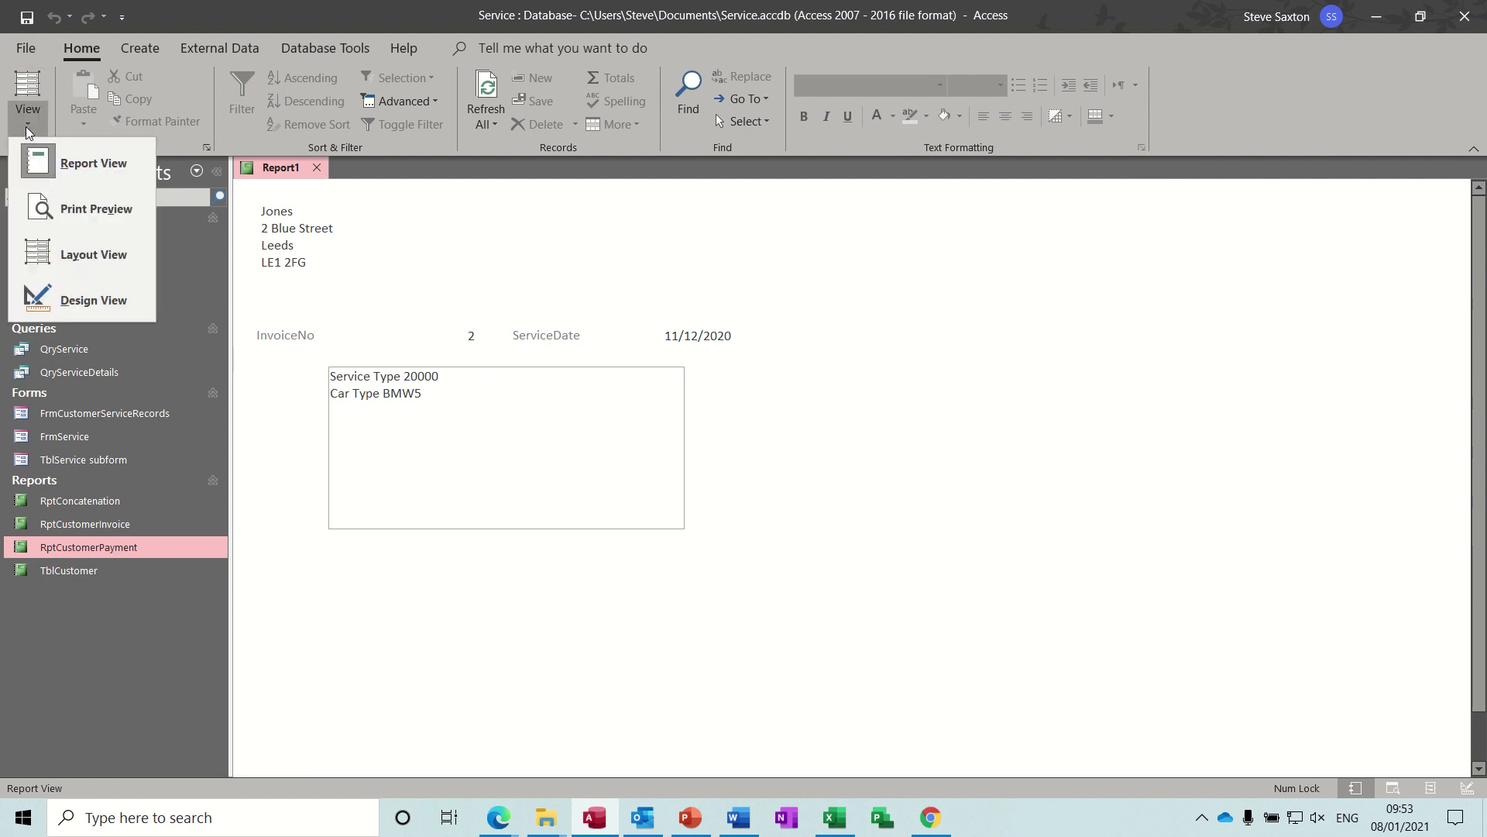
# Step: Move the service text box to the Detail's top-left and shorten it to two lines
pyautogui.click(81, 298)
pyautogui.moveTo(536, 474); pyautogui.dragTo(403, 443)
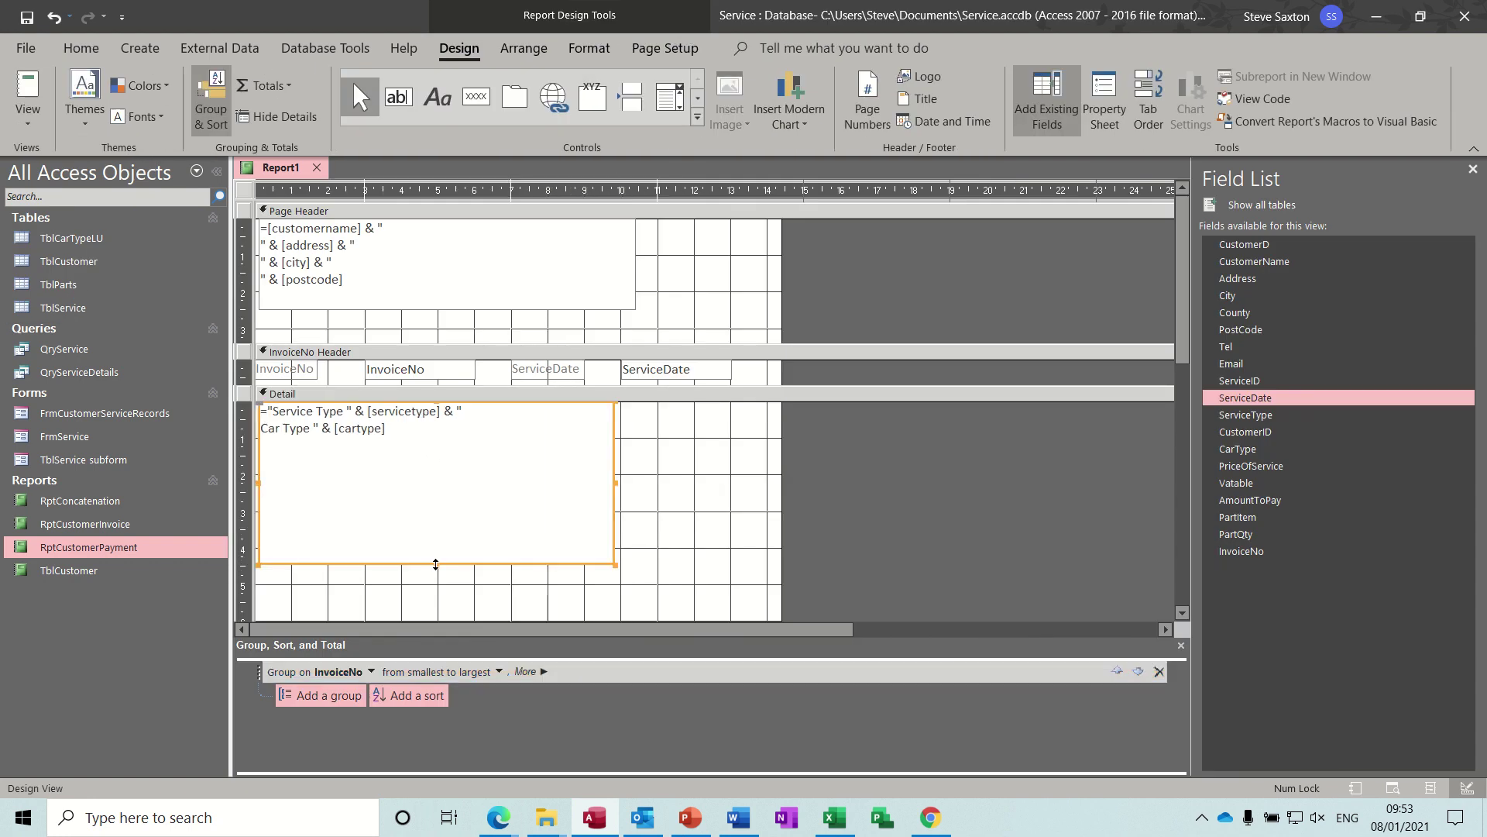
pyautogui.moveTo(435, 564); pyautogui.dragTo(439, 443)
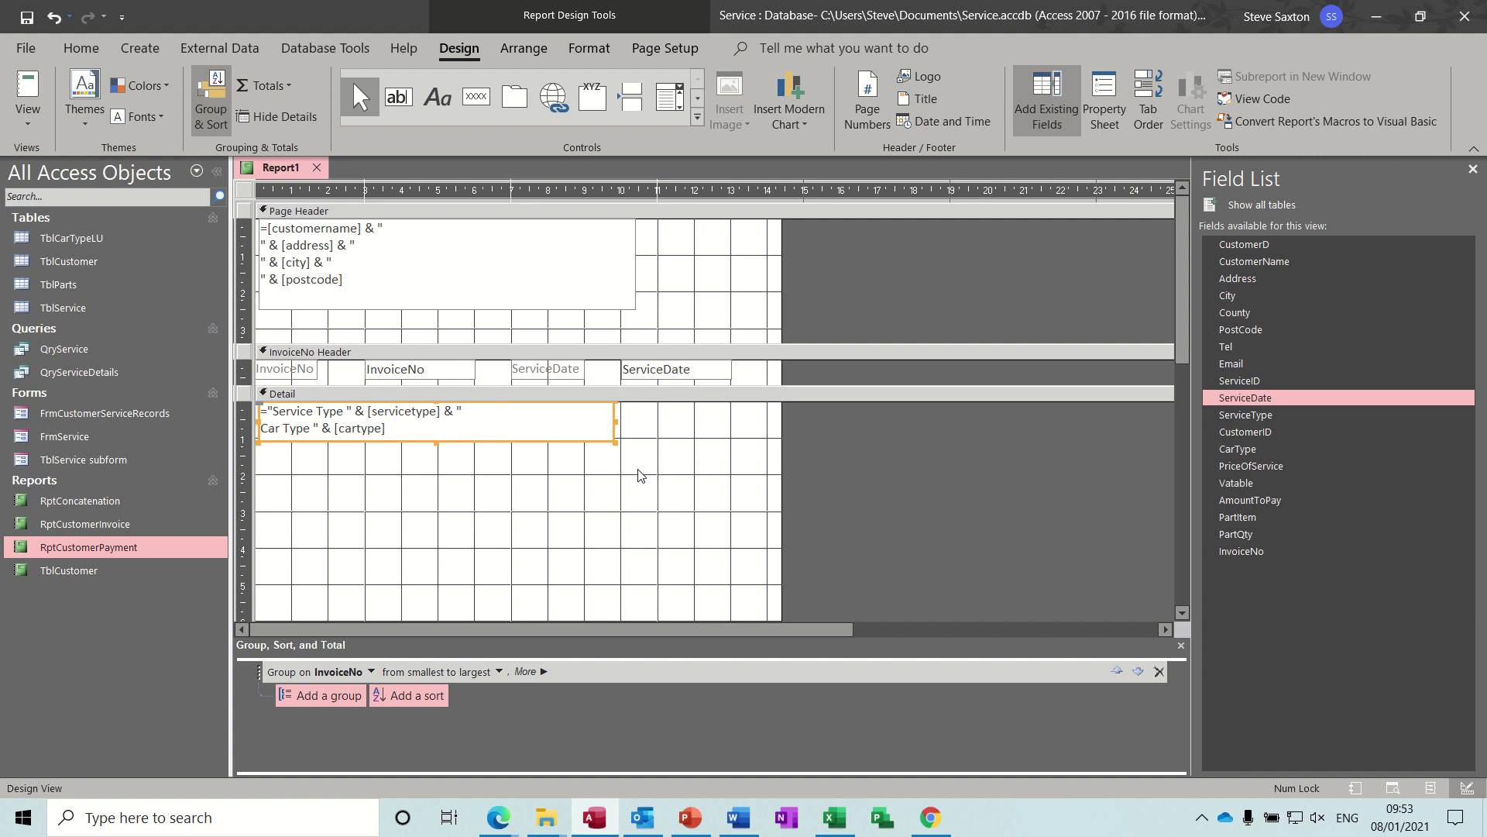
# Step: Make the service box's border transparent and preview the report for invoice 1
pyautogui.click(1103, 88)
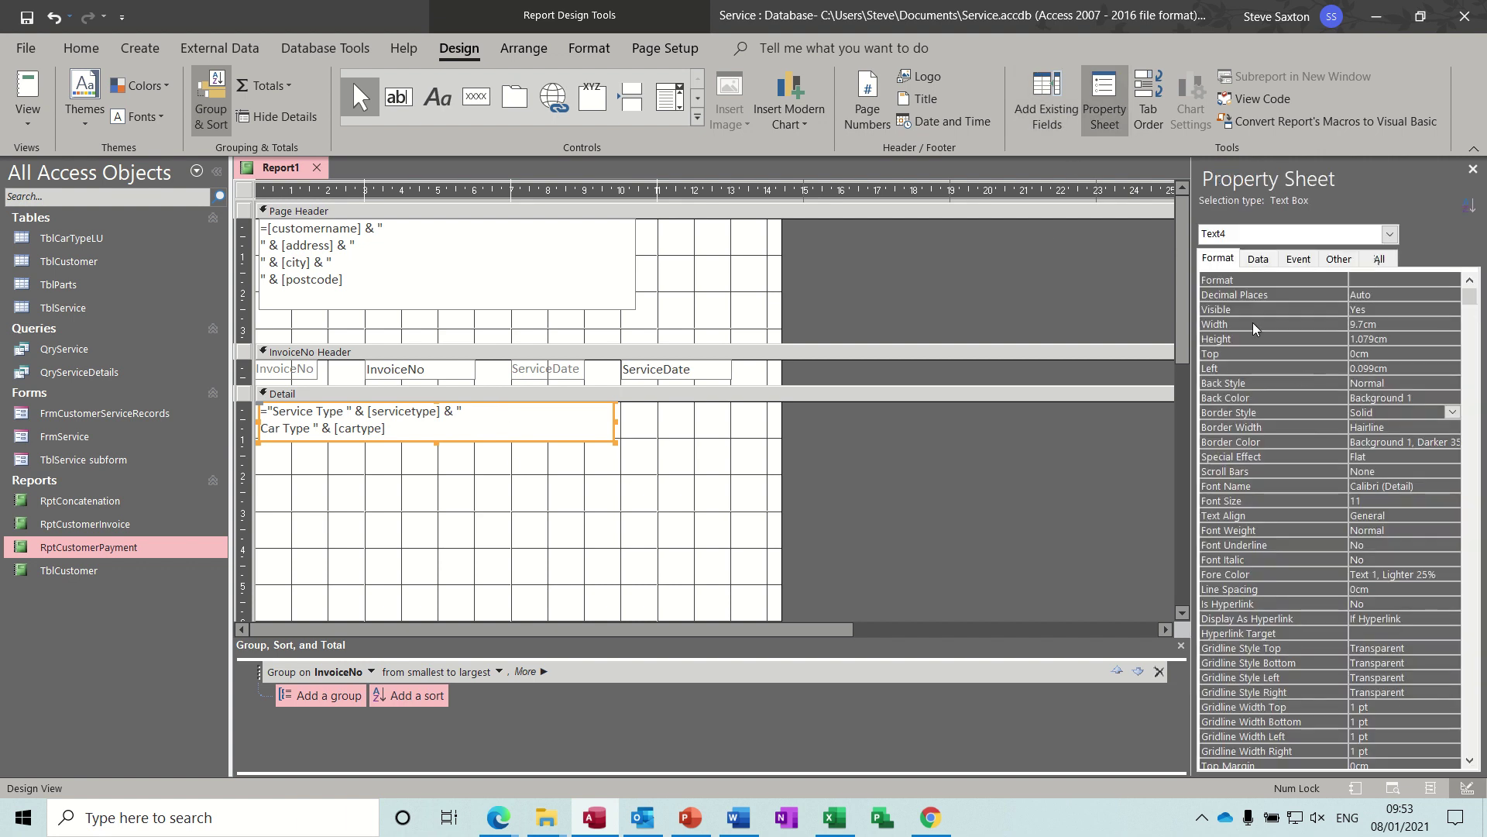
pyautogui.click(1451, 410)
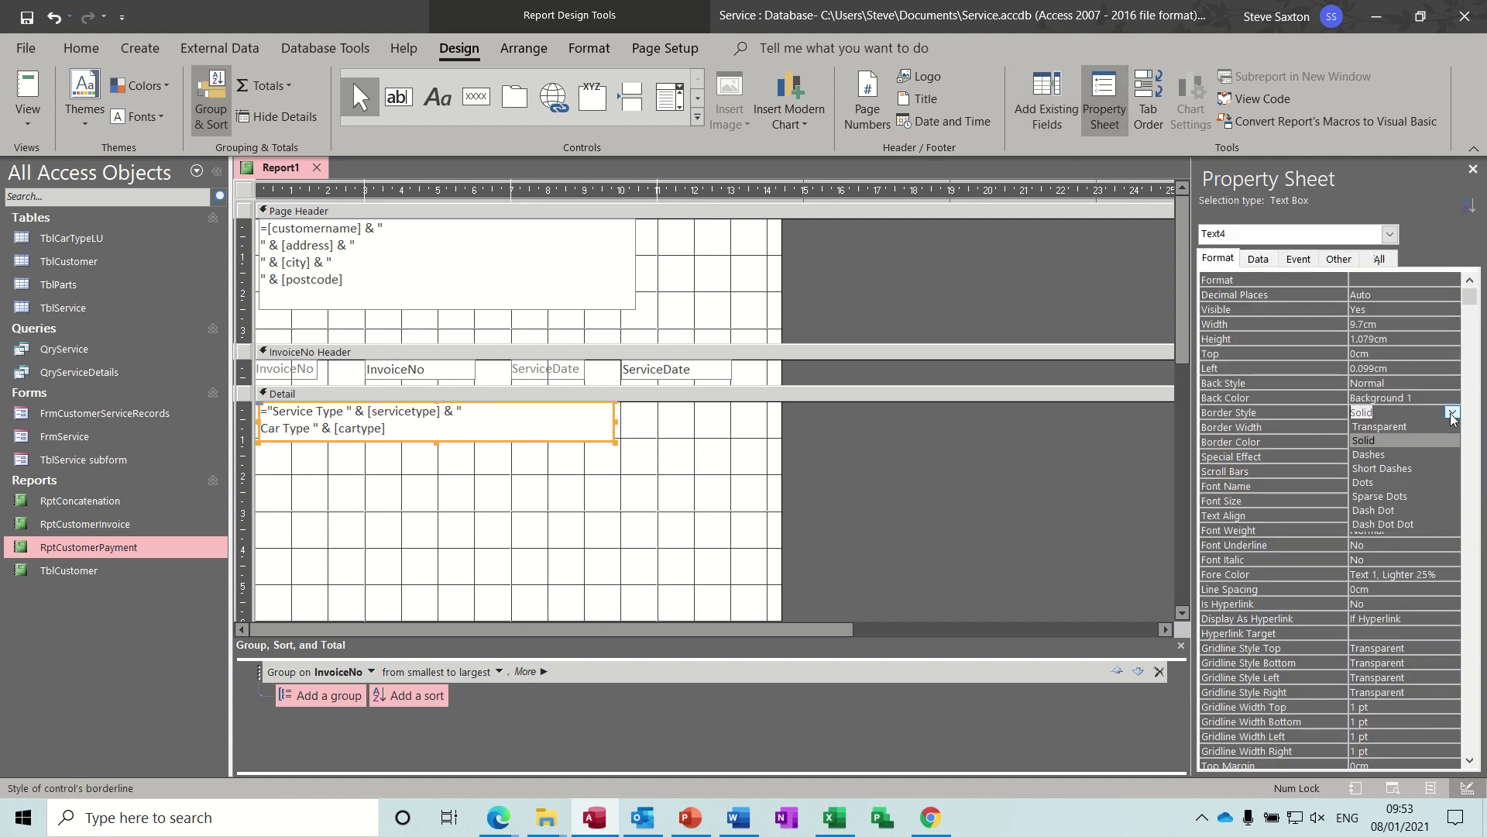
pyautogui.click(1425, 424)
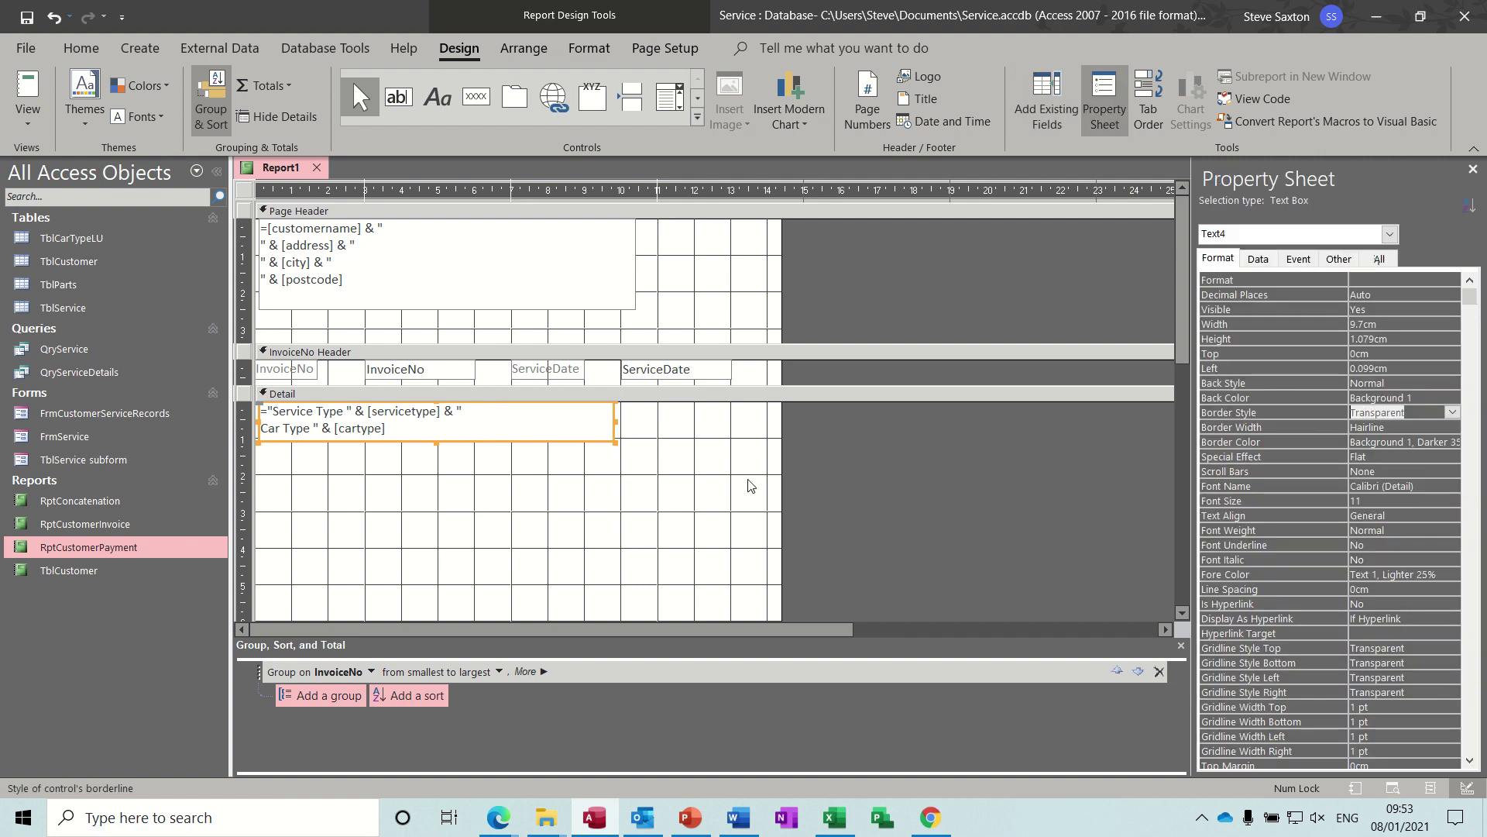
pyautogui.click(28, 88)
pyautogui.write('1')
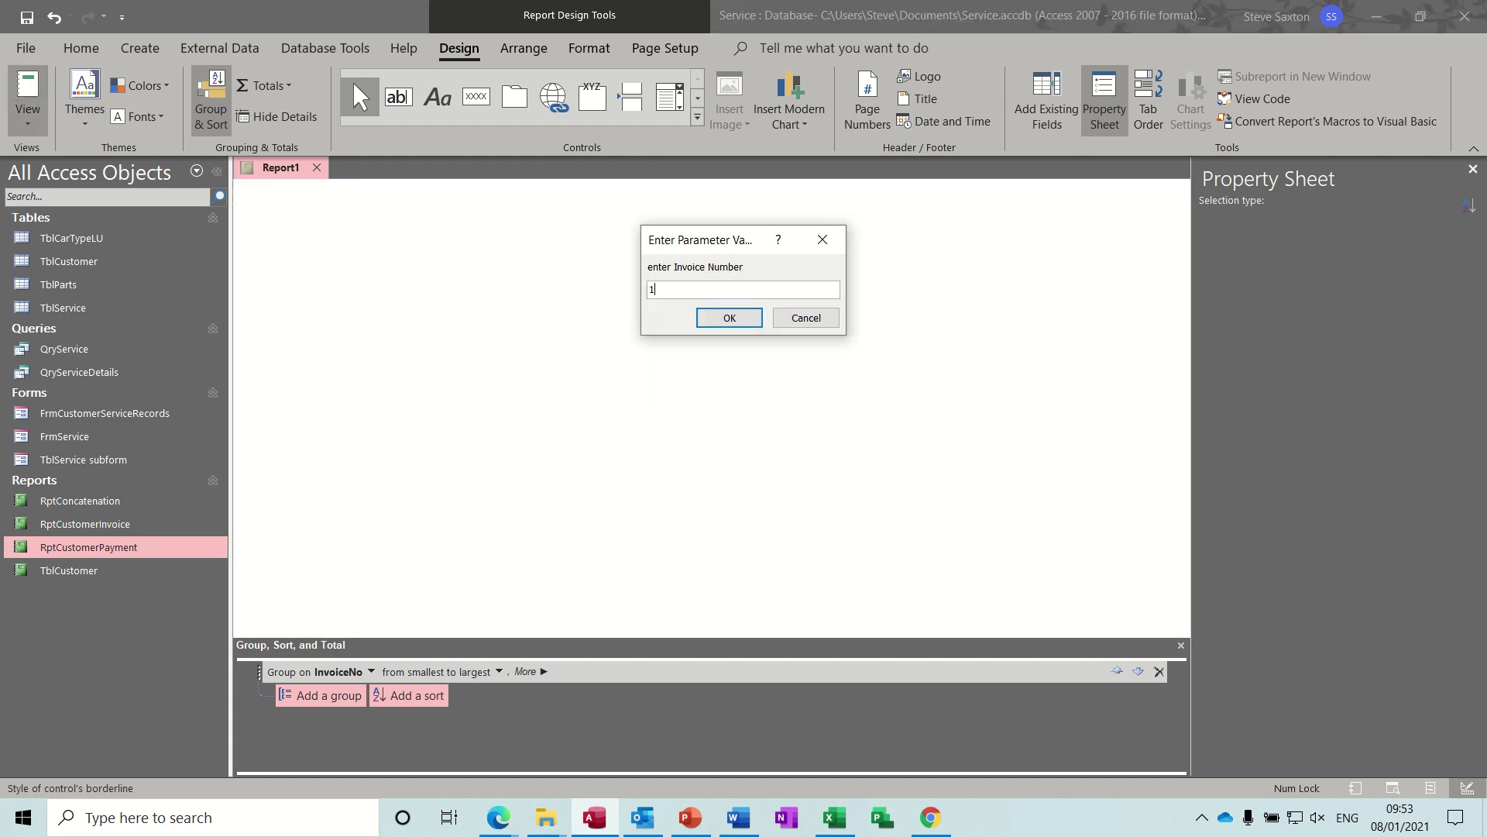
pyautogui.press('Return')
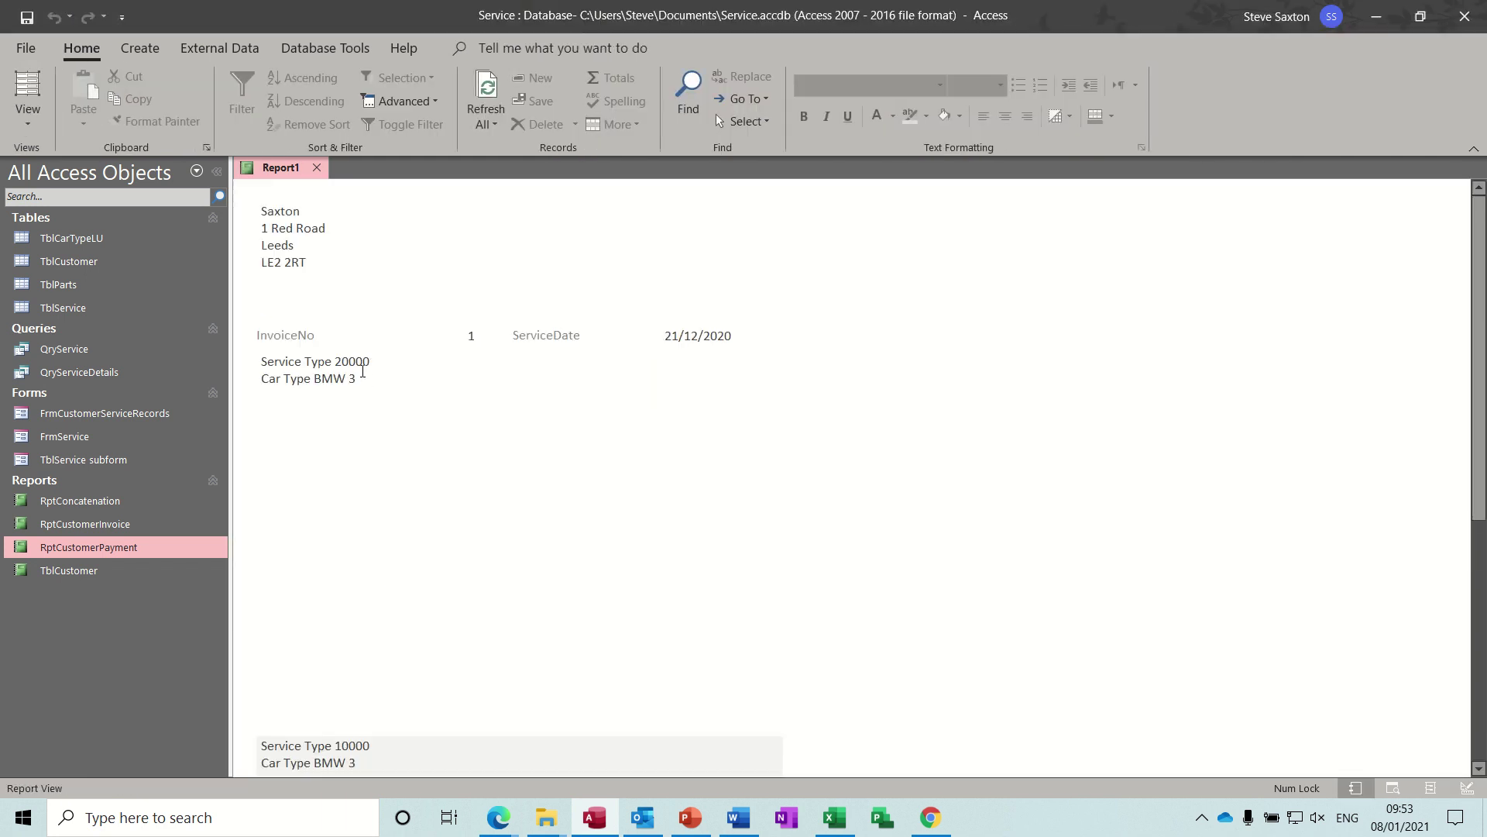
pyautogui.click(28, 116)
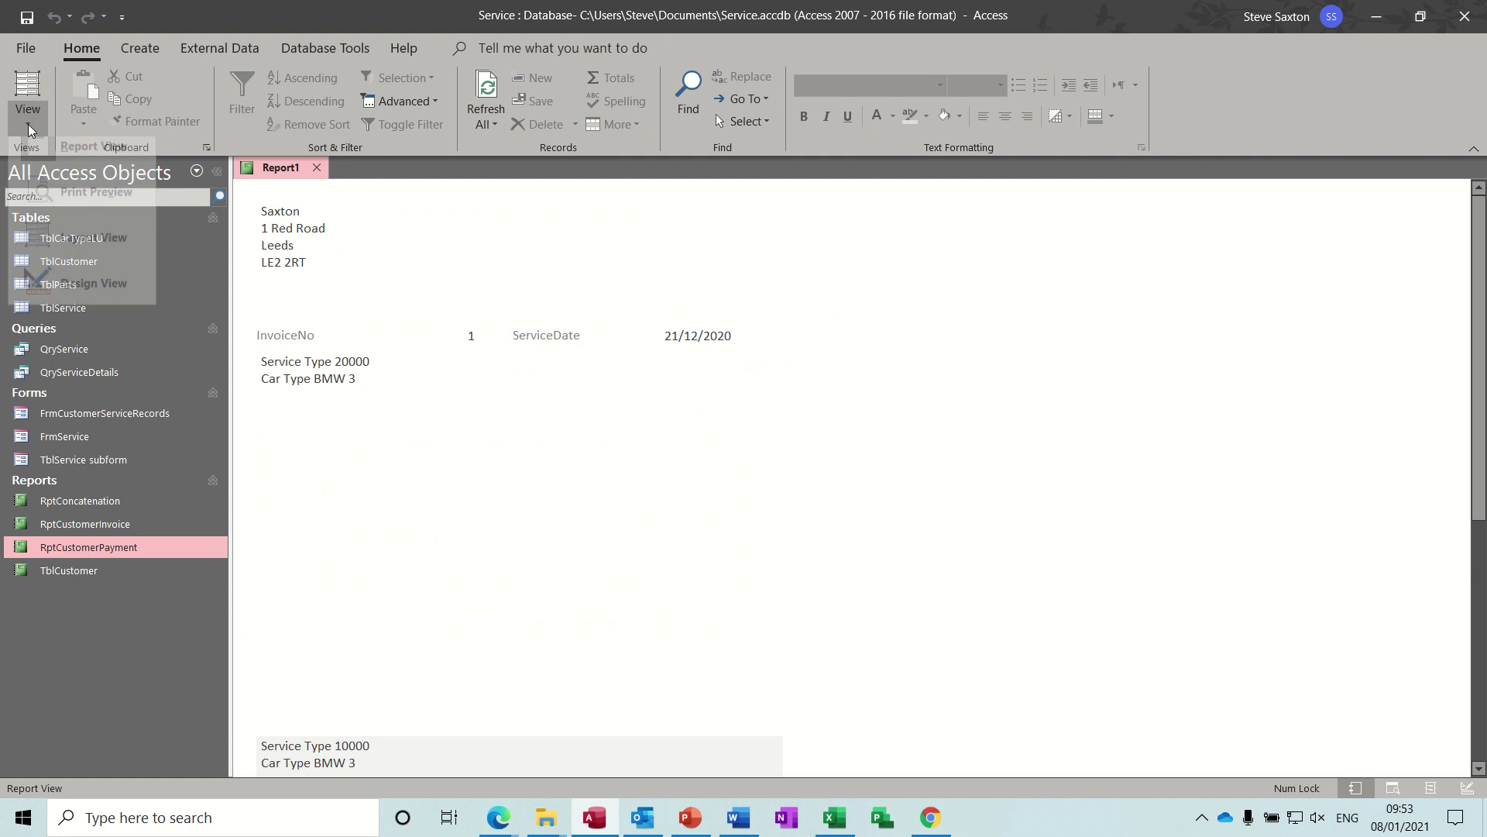
# Step: Back in Design View, close the Group, Sort and Total pane and pull the Page Footer up to shrink Detail
pyautogui.click(78, 300)
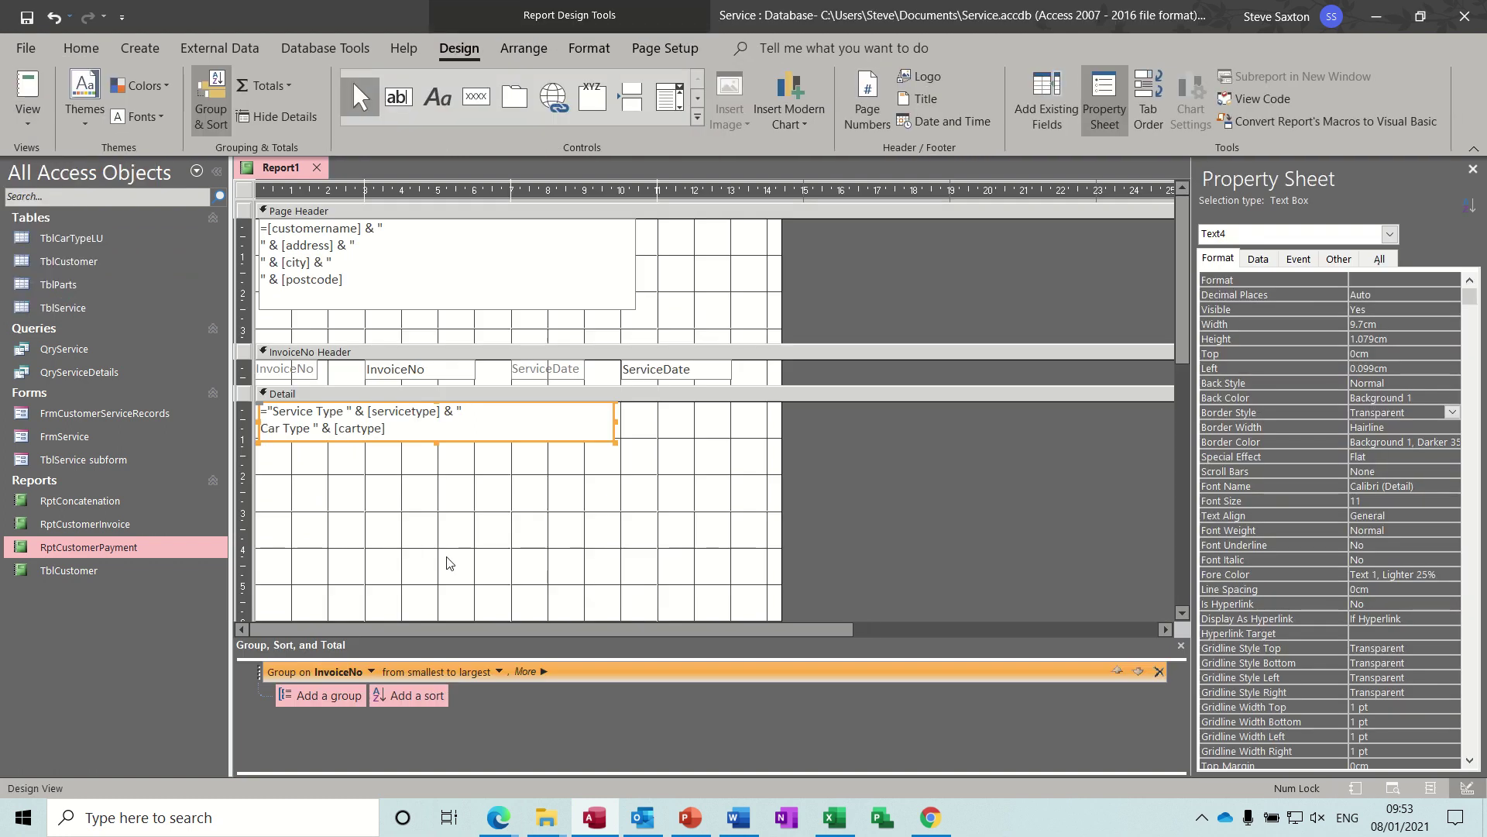
pyautogui.click(1180, 646)
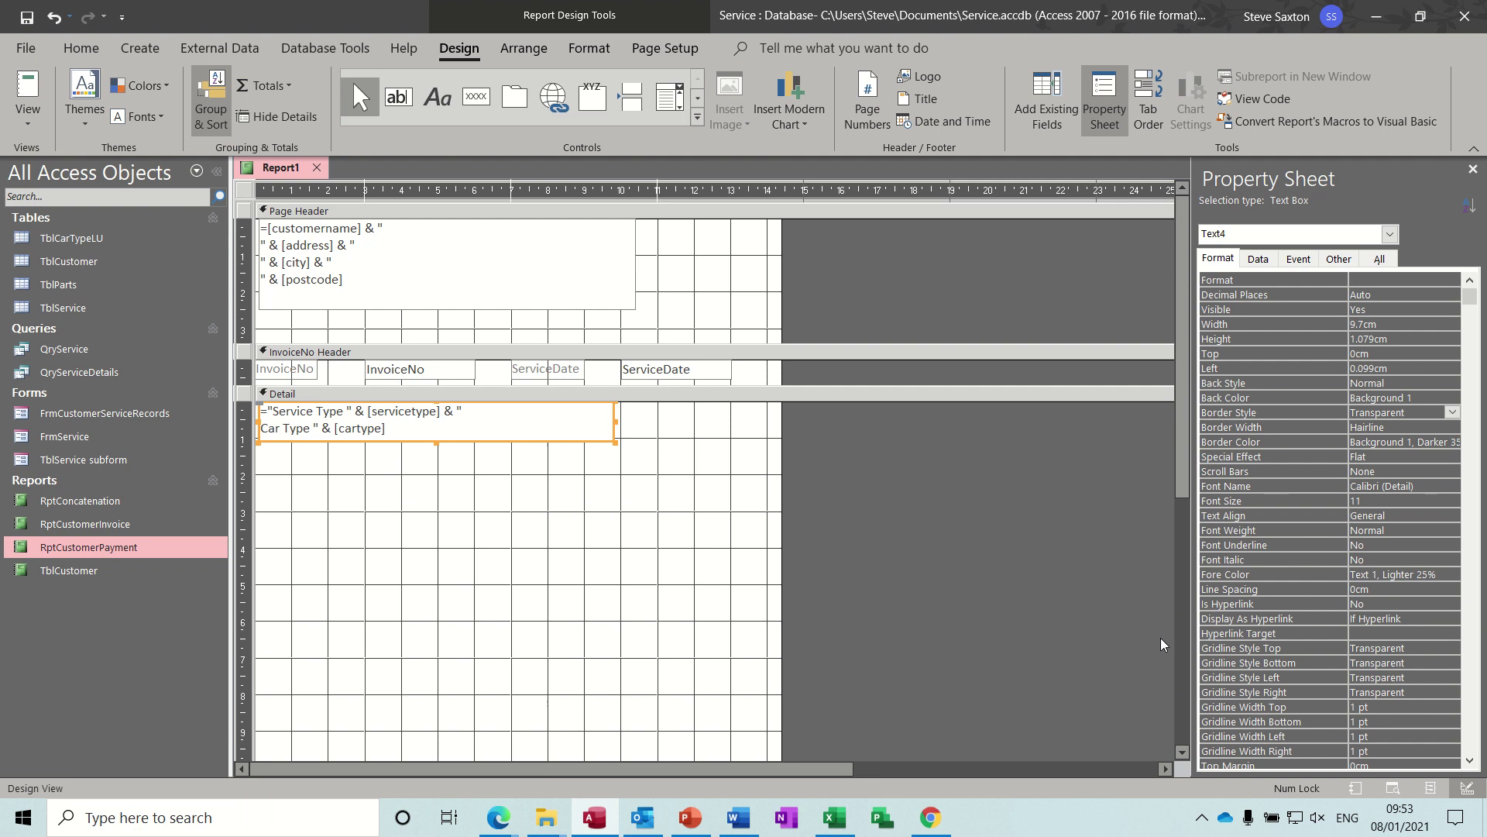
pyautogui.moveTo(1183, 465); pyautogui.dragTo(1179, 560)
pyautogui.moveTo(693, 695); pyautogui.dragTo(694, 348)
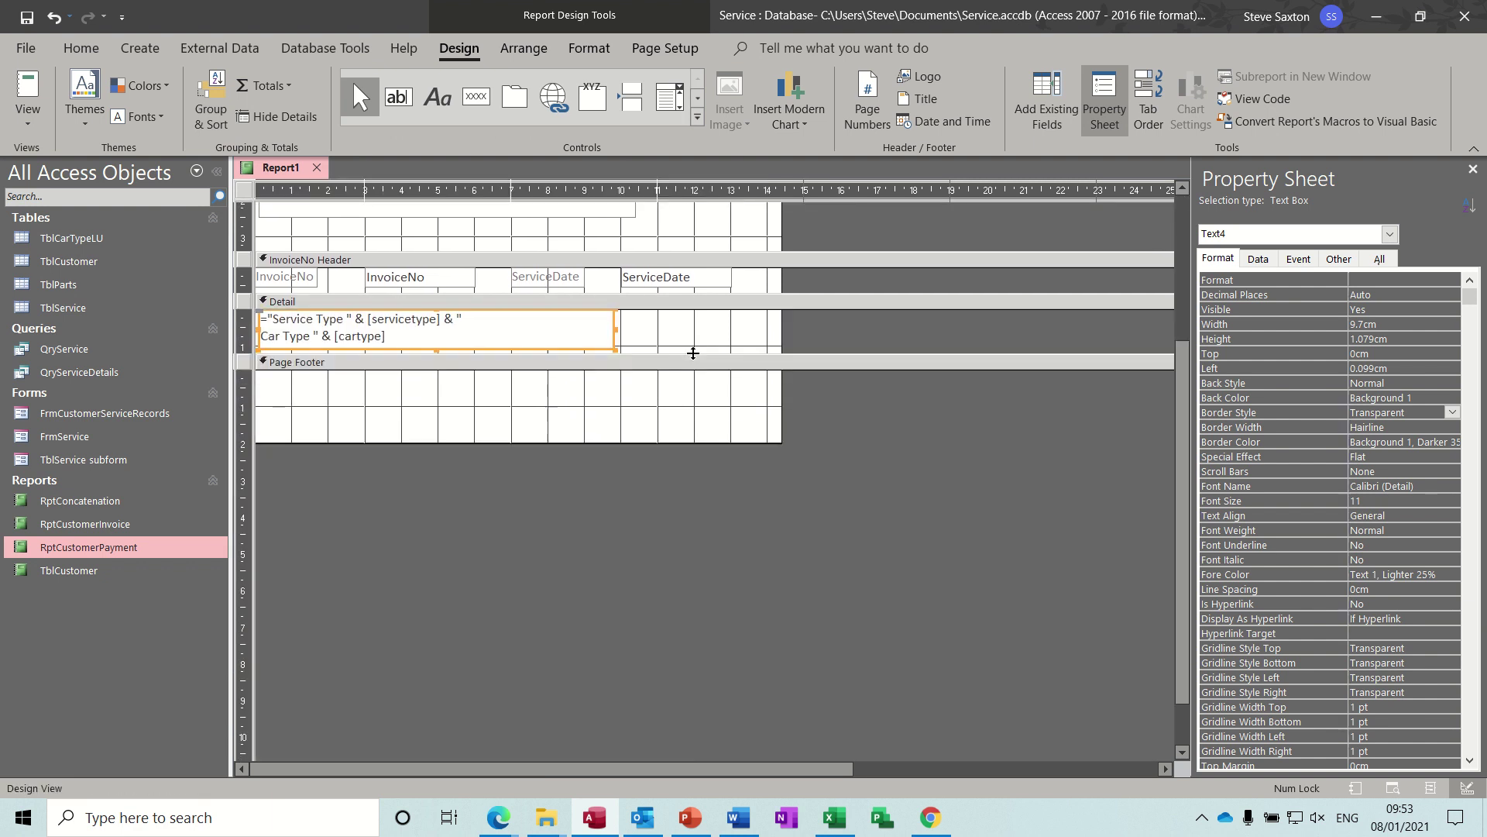
# Step: Preview invoice 1 in Report View to check the spacing, then return to Design View
pyautogui.click(46, 95)
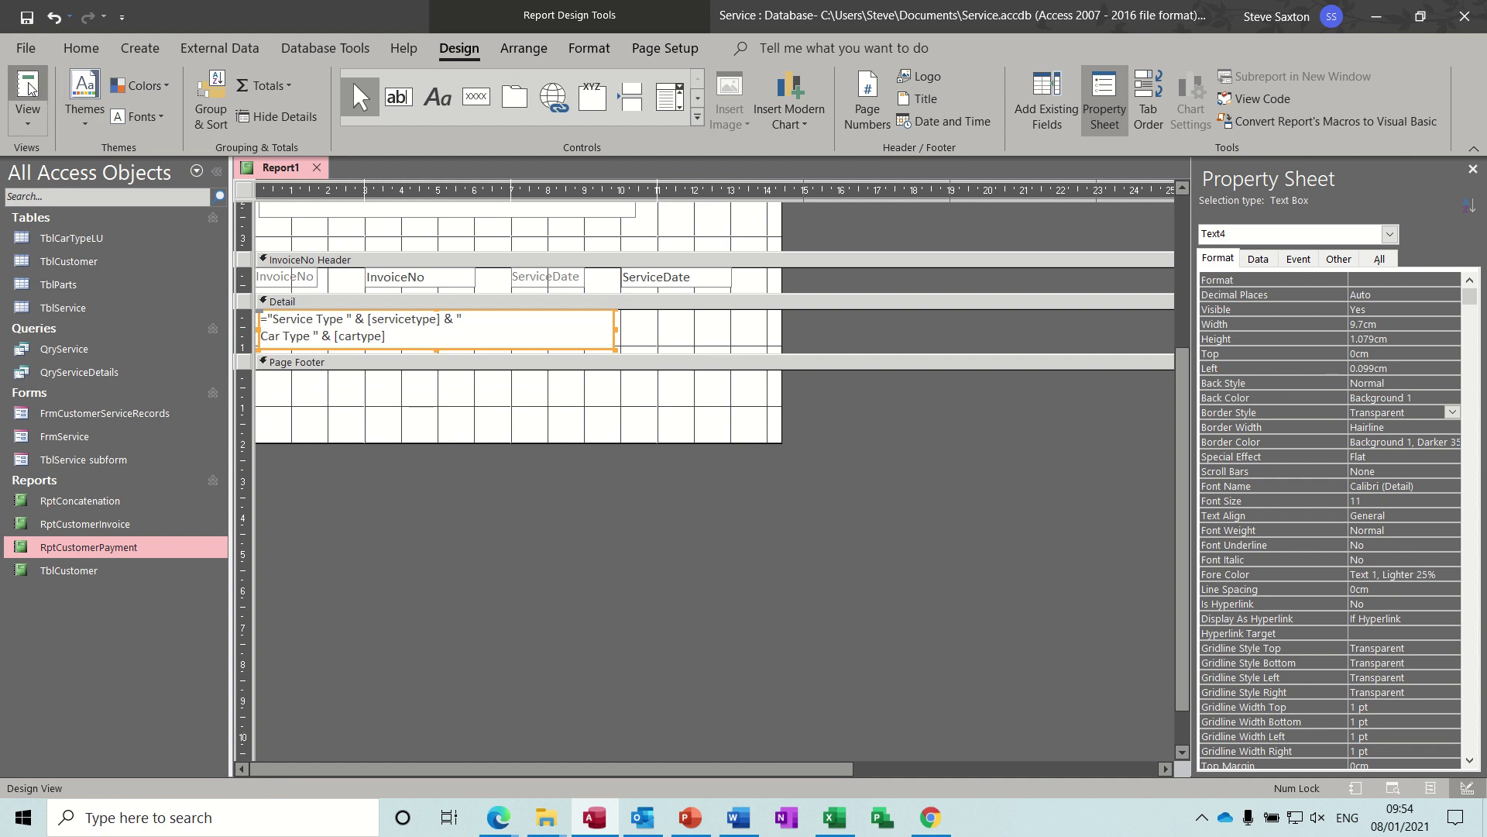
pyautogui.write('1')
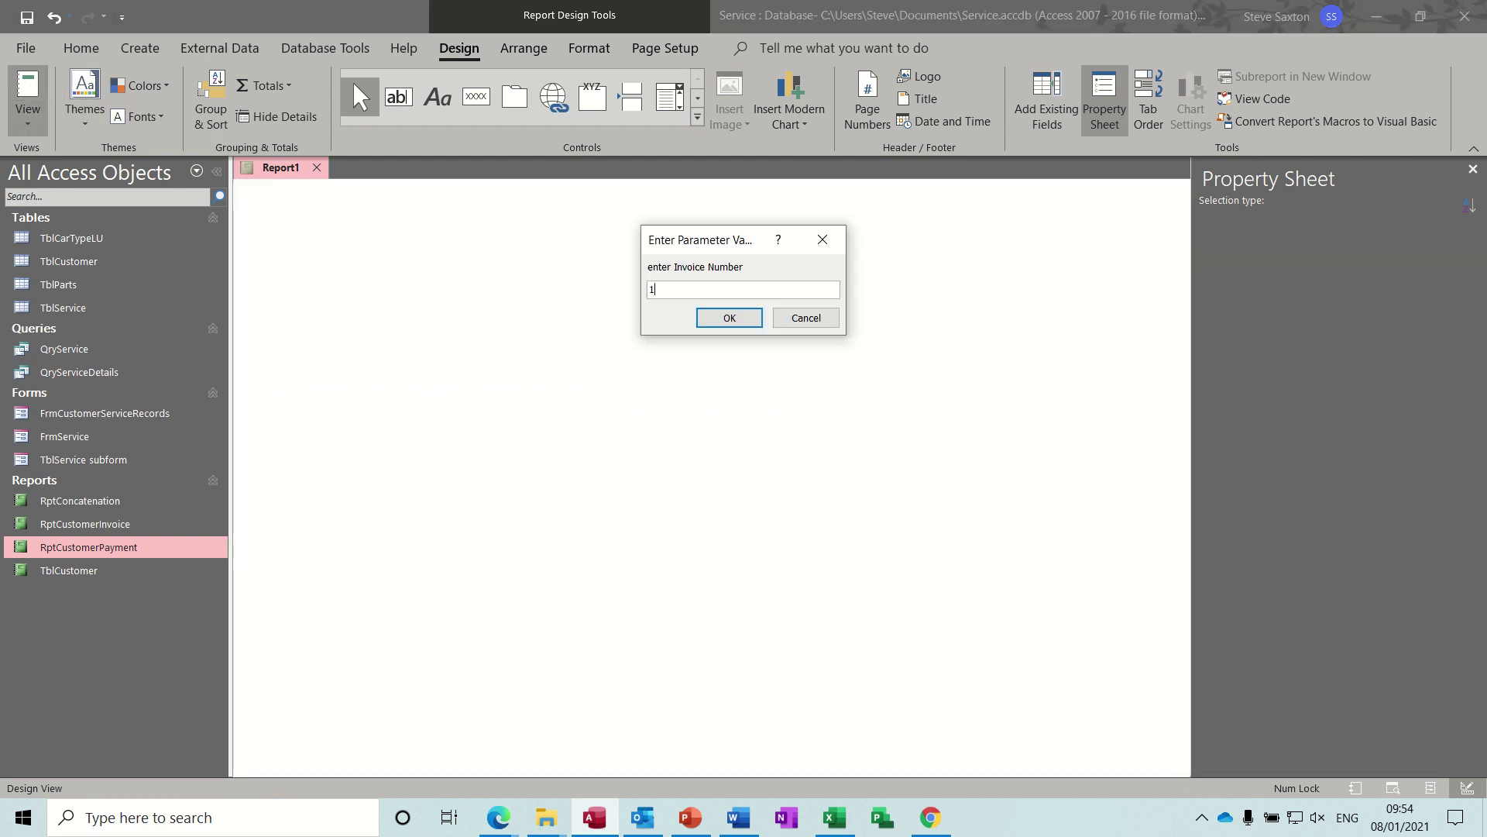
pyautogui.press('Return')
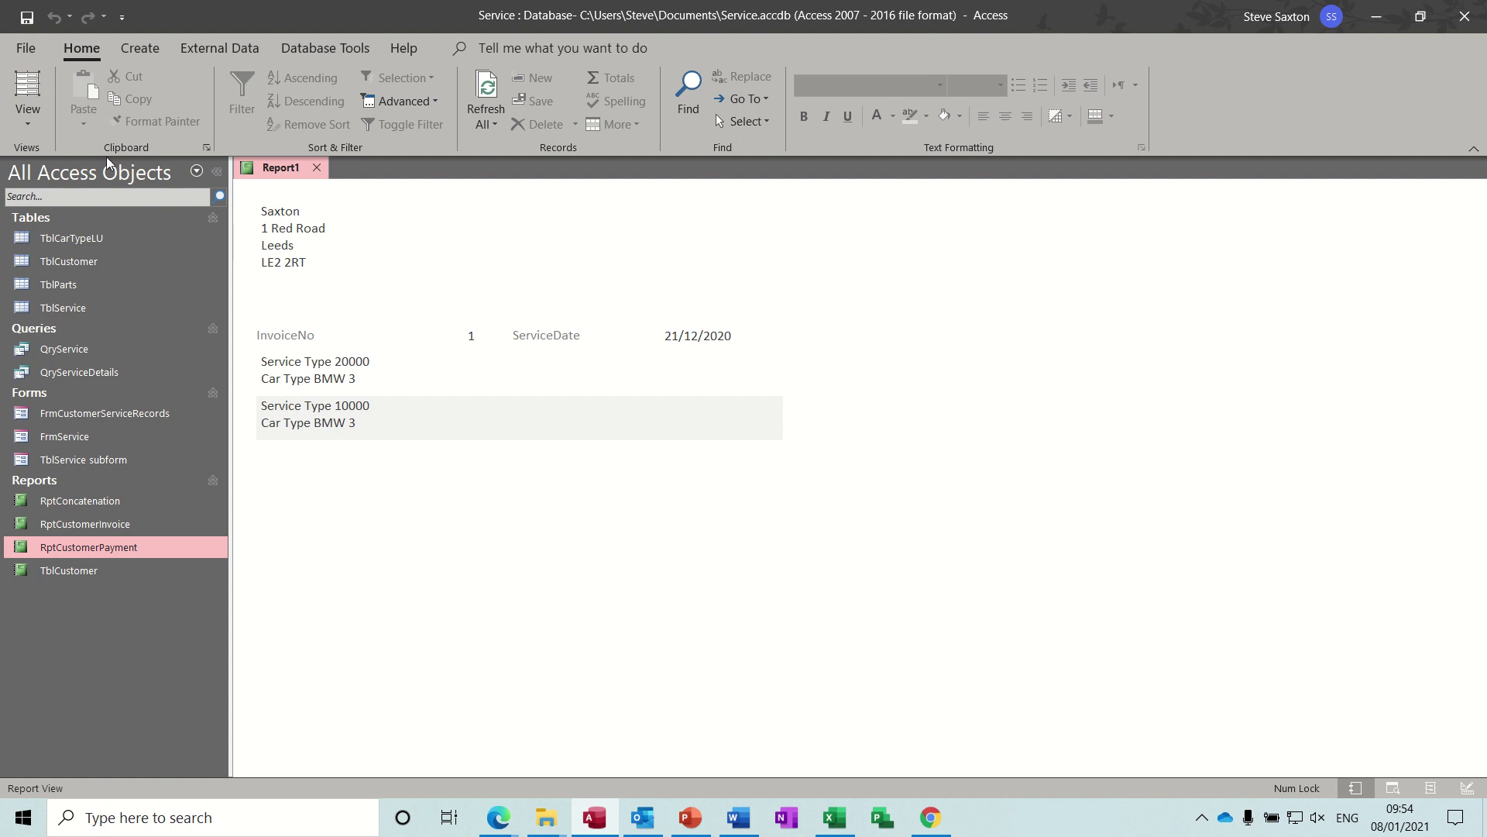
pyautogui.click(36, 129)
pyautogui.click(71, 299)
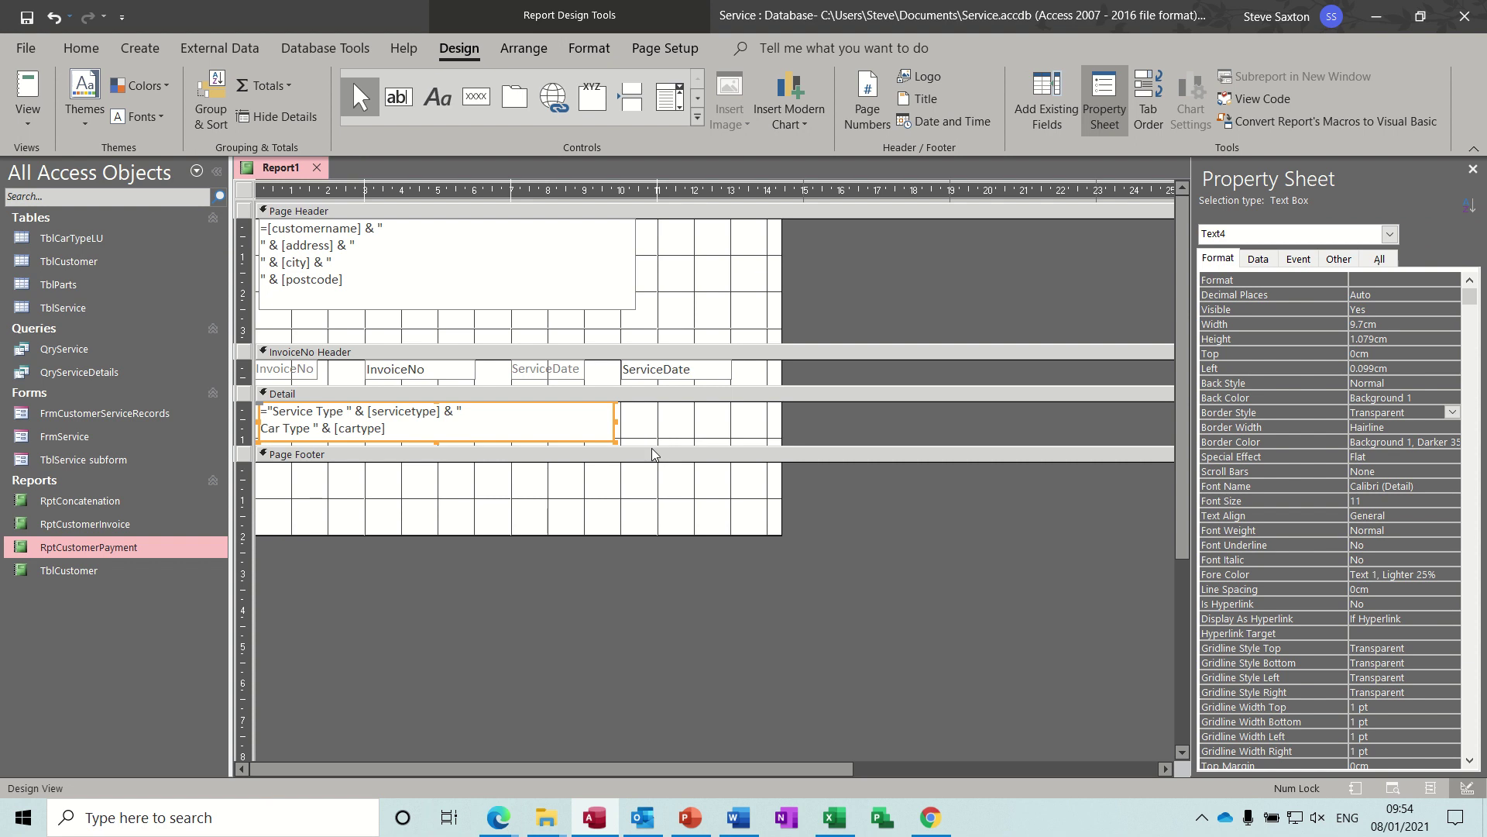
# Step: Enlarge the Detail section and draw a second text box below the service lines, deleting its label
pyautogui.moveTo(655, 444); pyautogui.dragTo(656, 535)
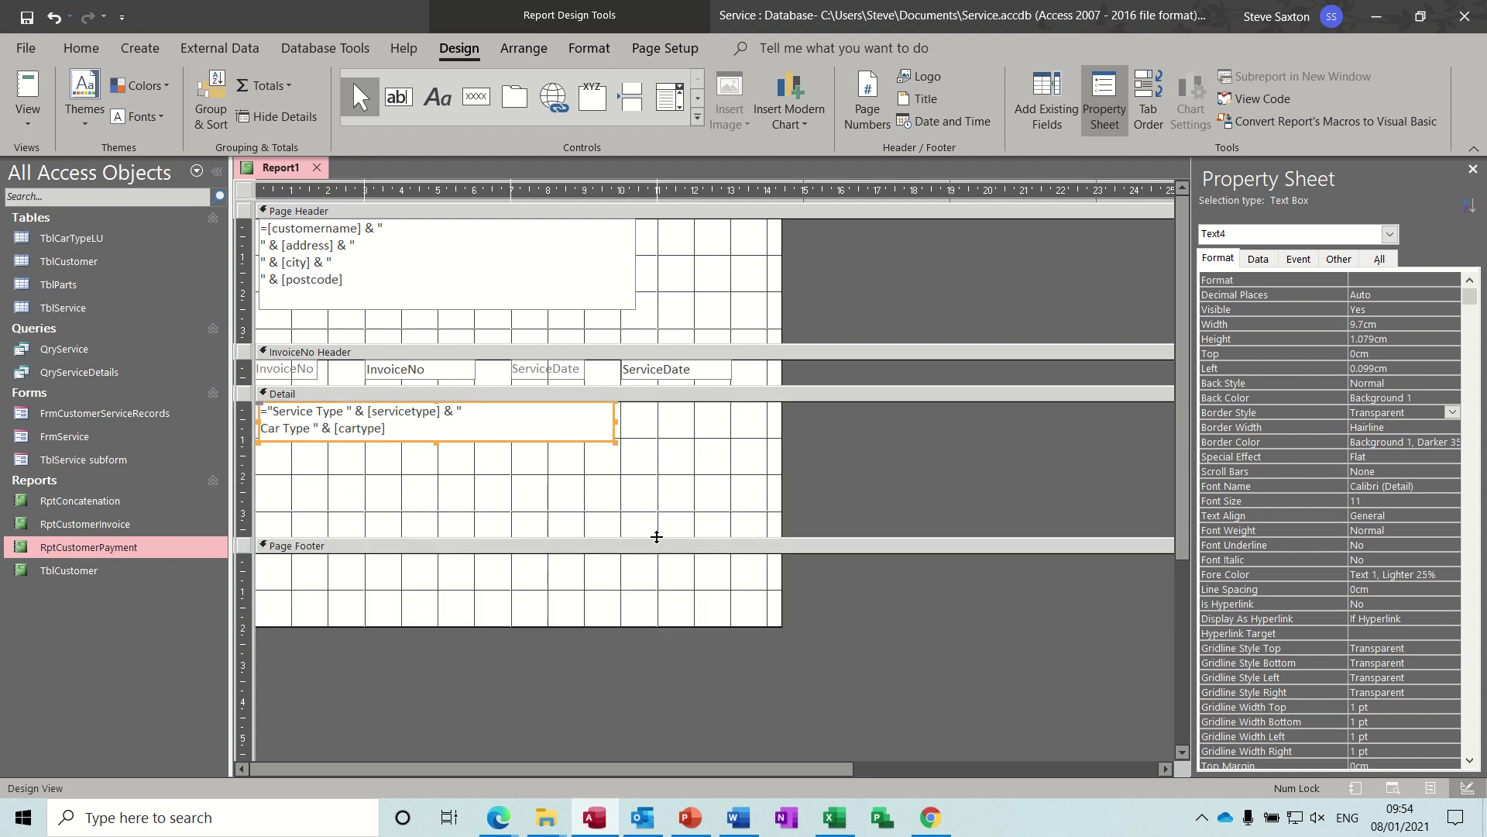
pyautogui.click(398, 97)
pyautogui.moveTo(281, 452); pyautogui.dragTo(689, 527)
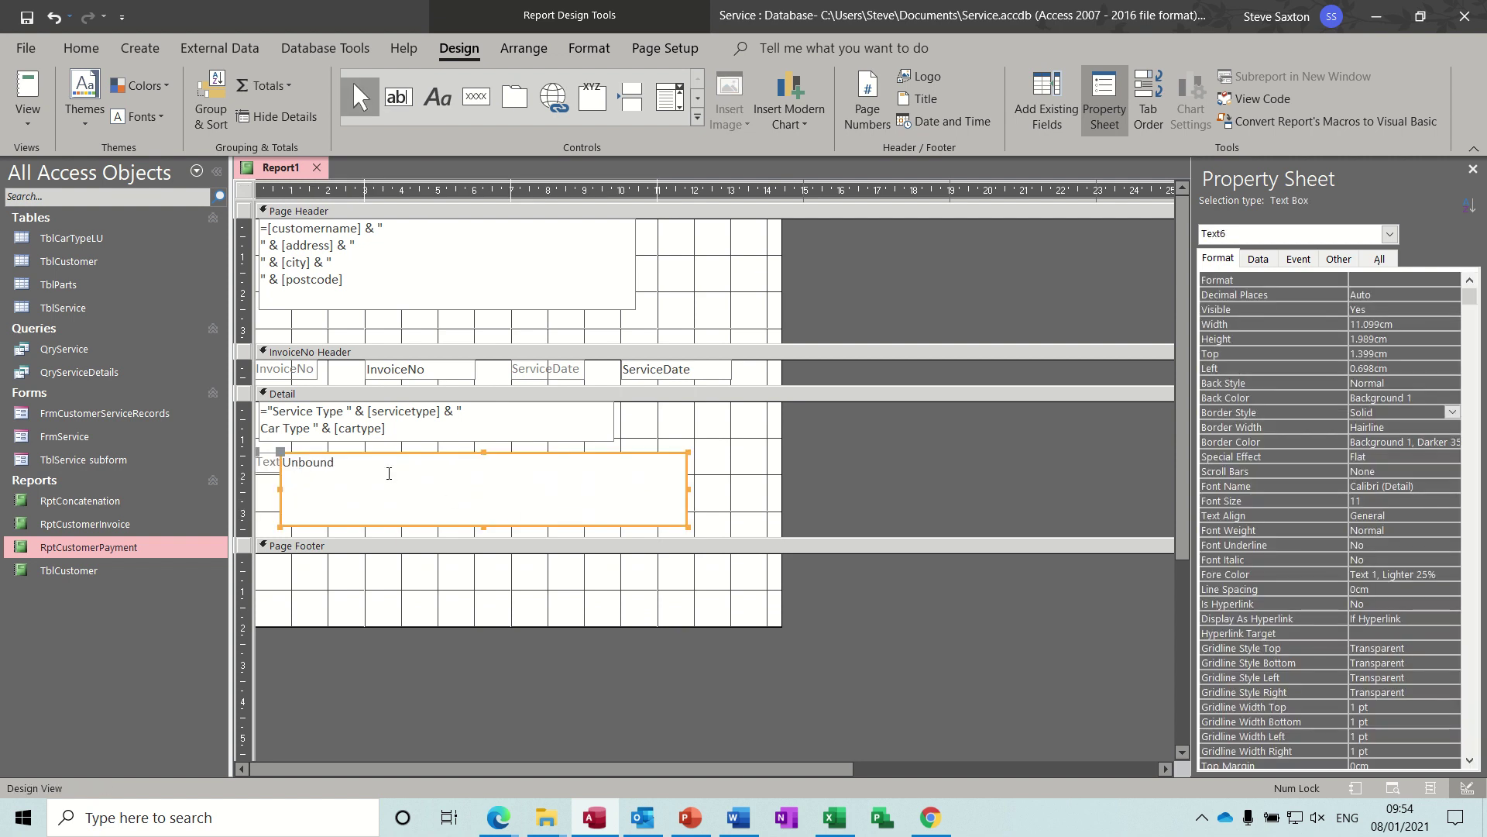
pyautogui.click(263, 463)
pyautogui.press('Delete')
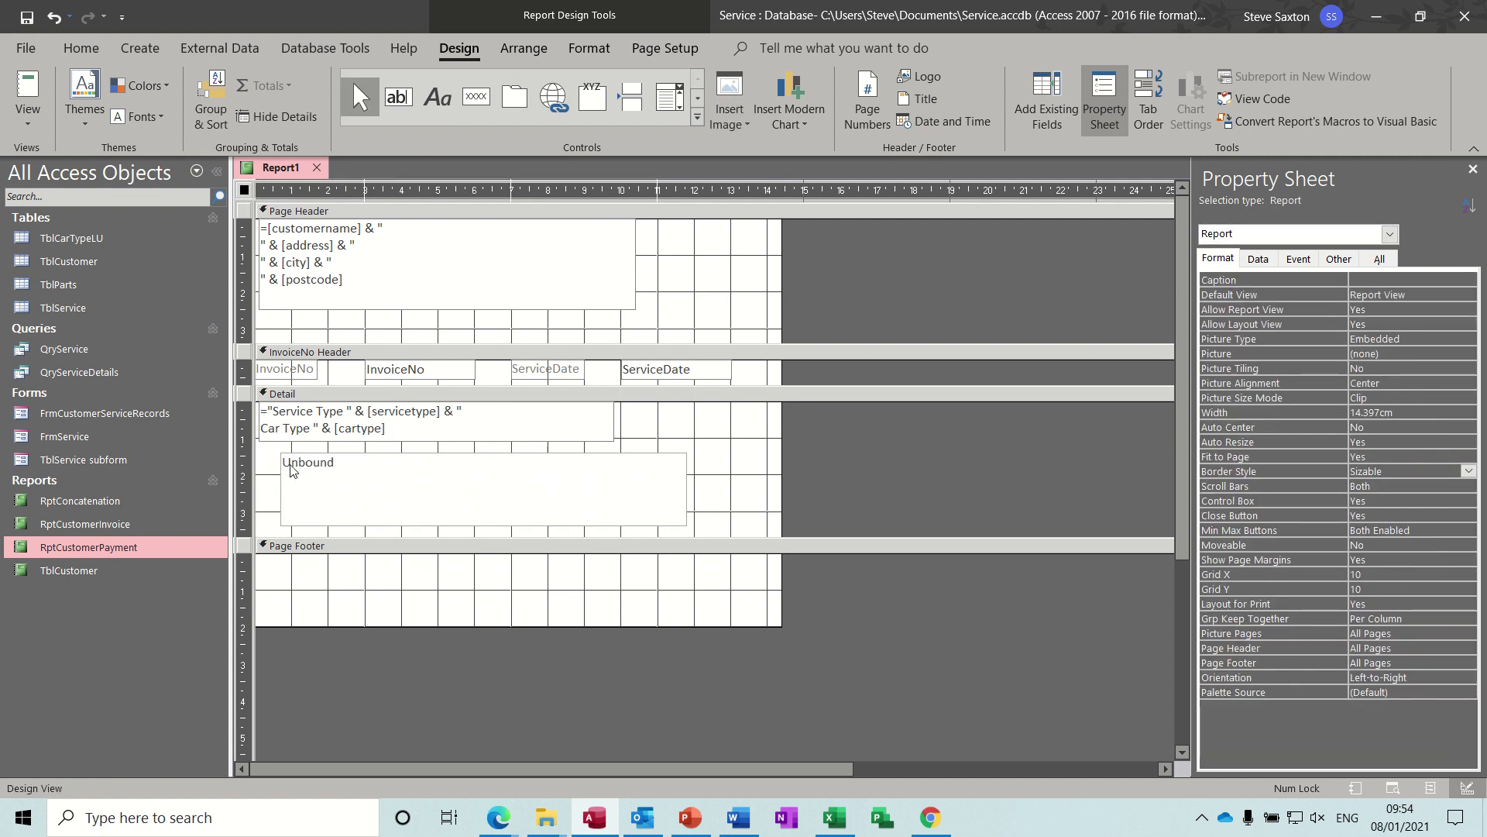
# Step: Start the new box's expression with '=' and show the Field List pane
pyautogui.click(298, 467)
pyautogui.click(298, 467)
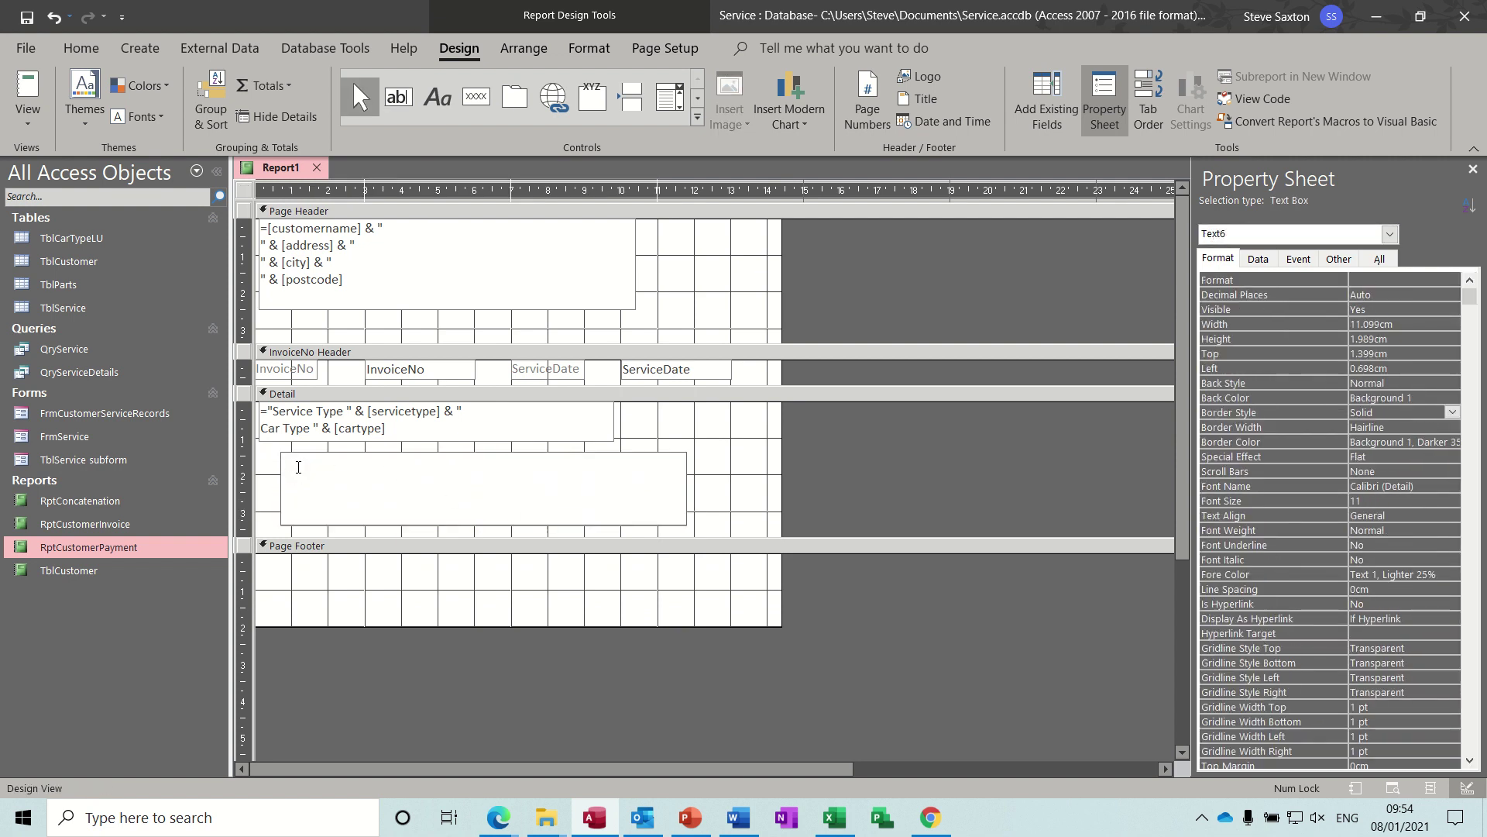
pyautogui.write('=')
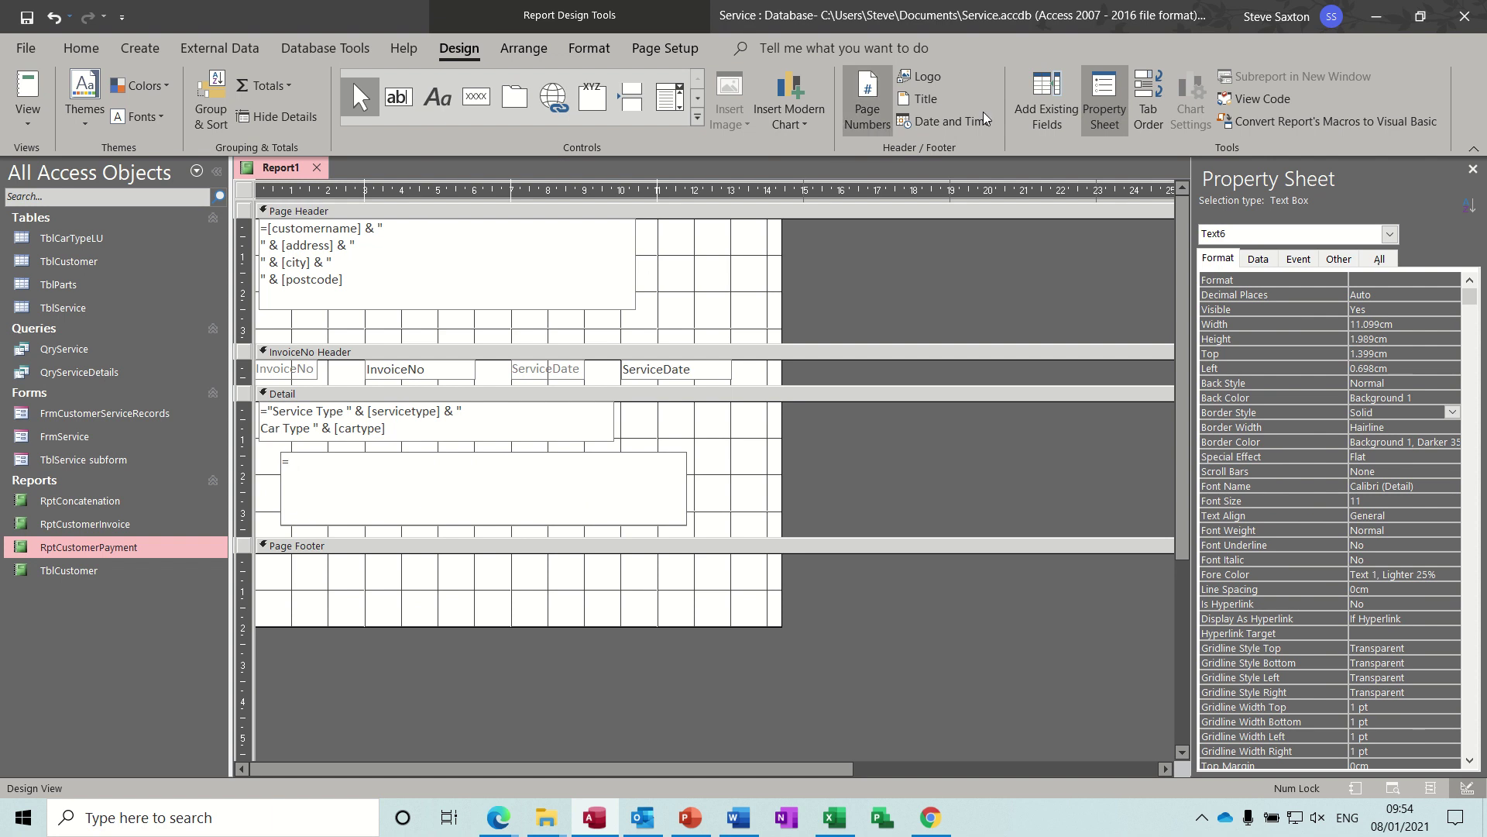
pyautogui.click(1041, 118)
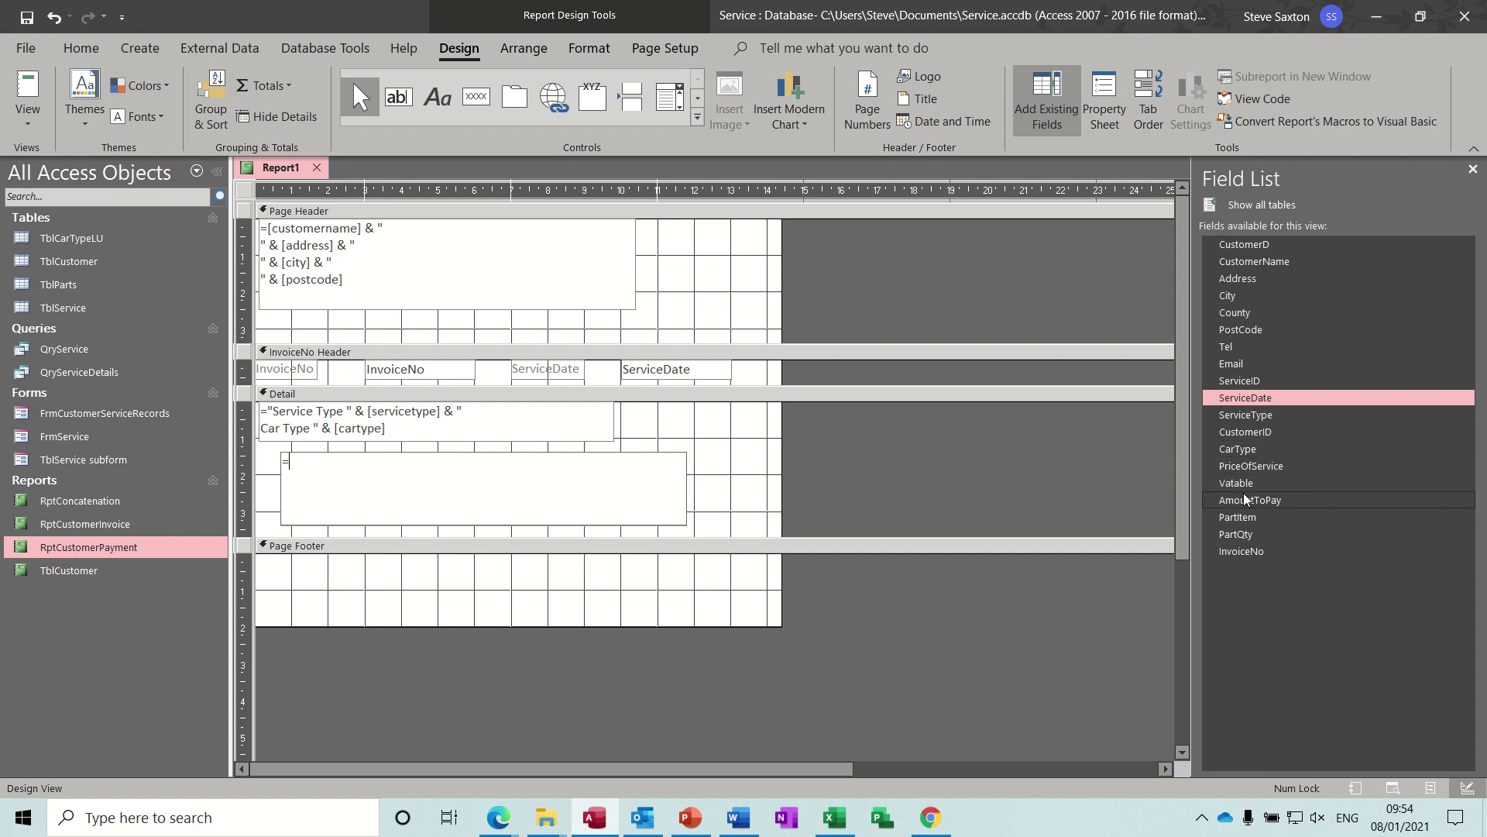
# Step: Enter ="Price of Service " & [priceofservice] & " " & IIf([vatable]=-1,"Yes","No") in the second box
pyautogui.moveTo(1247, 499)
pyautogui.write('"Price of Service')
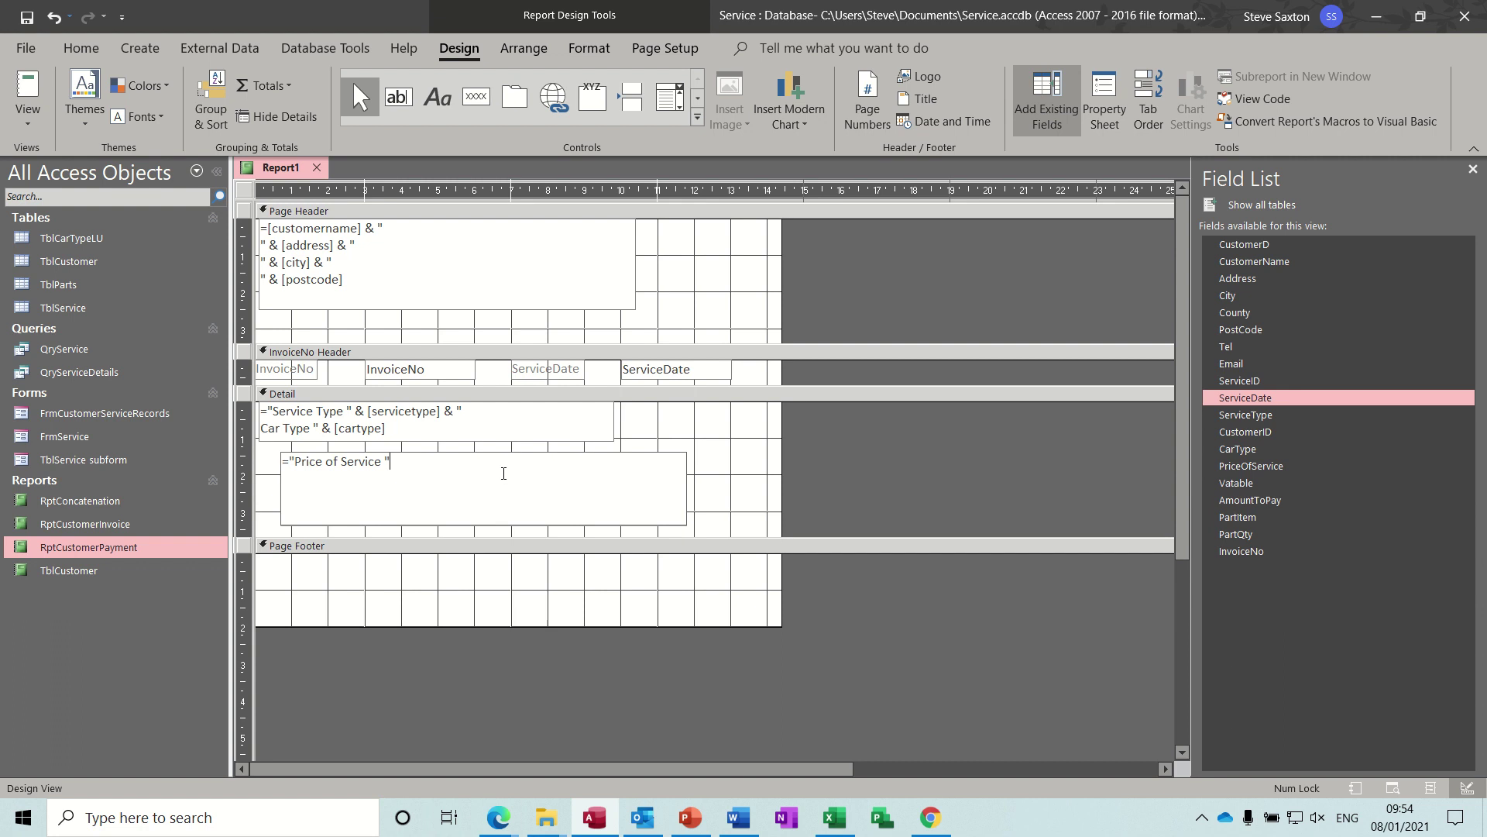
pyautogui.write(' "&')
pyautogui.write('[')
pyautogui.write('priceof')
pyautogui.write('service]')
pyautogui.write('&')
pyautogui.write('"')
pyautogui.write('&')
pyautogui.write('iif(')
pyautogui.write('[vatab')
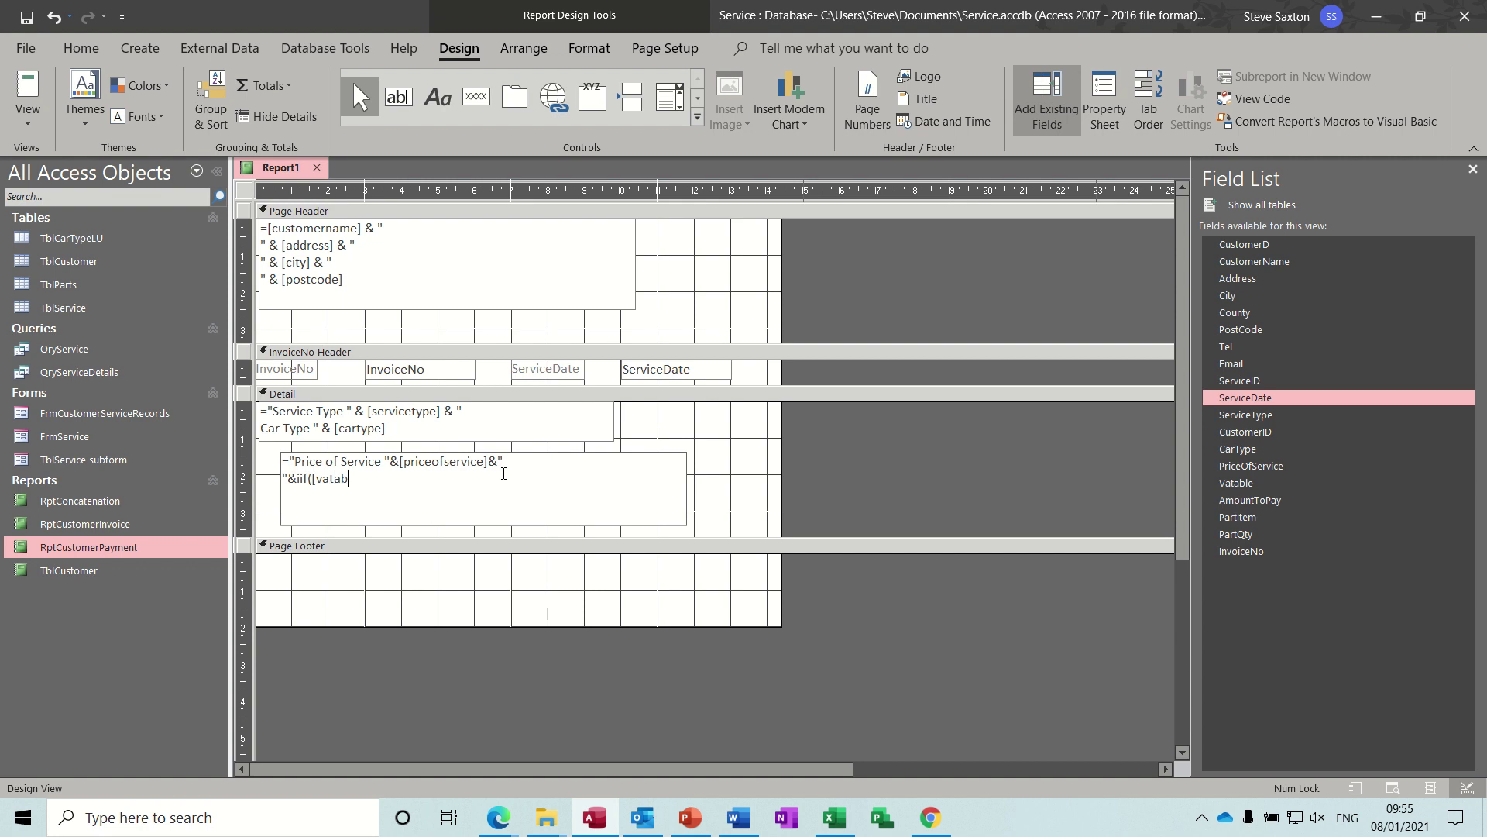
pyautogui.write('le]=-')
pyautogui.write('1')
pyautogui.write(',"Yes","No')
pyautogui.click(744, 496)
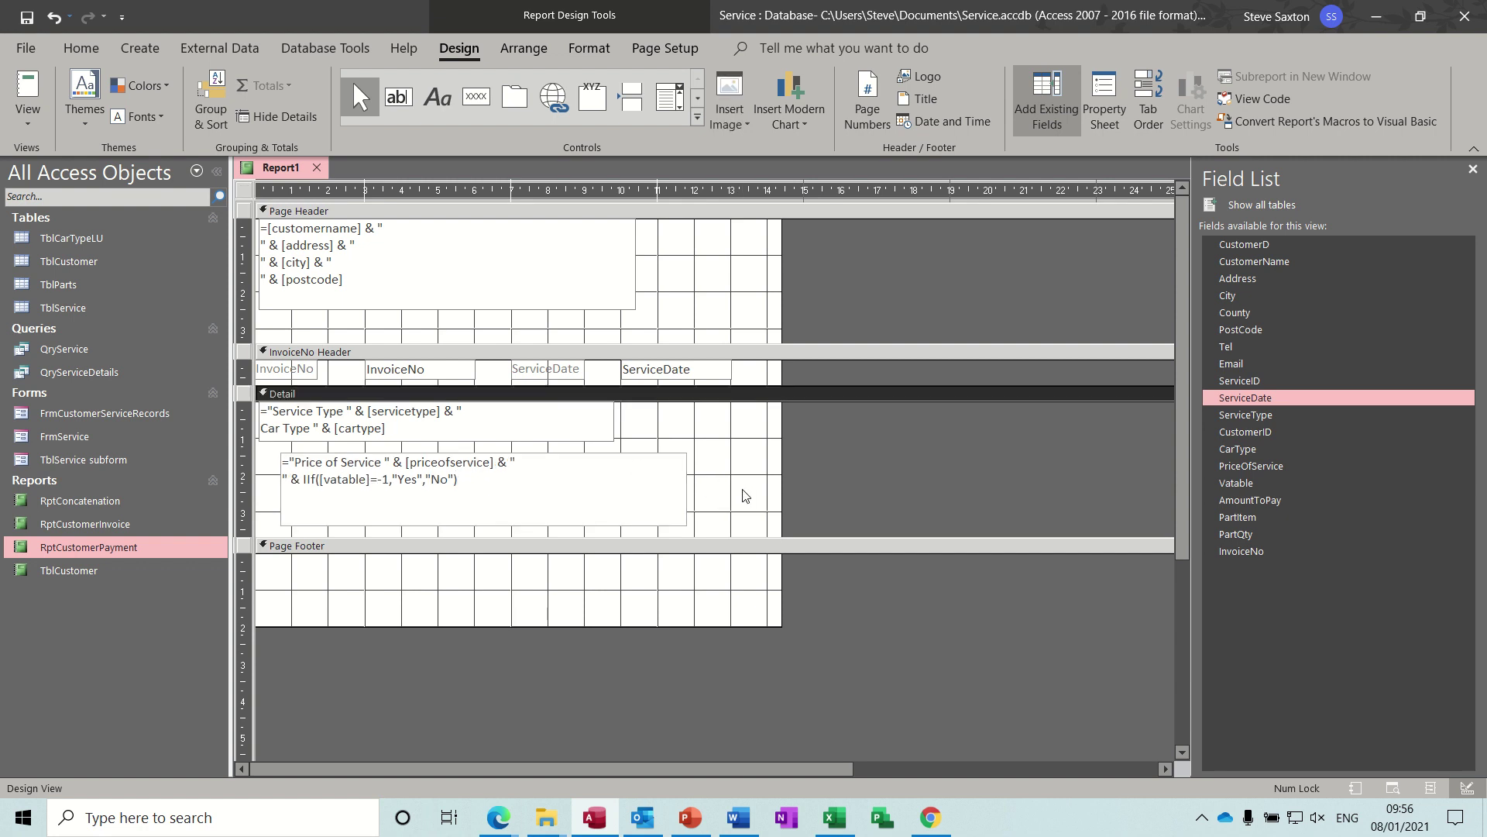
pyautogui.click(27, 86)
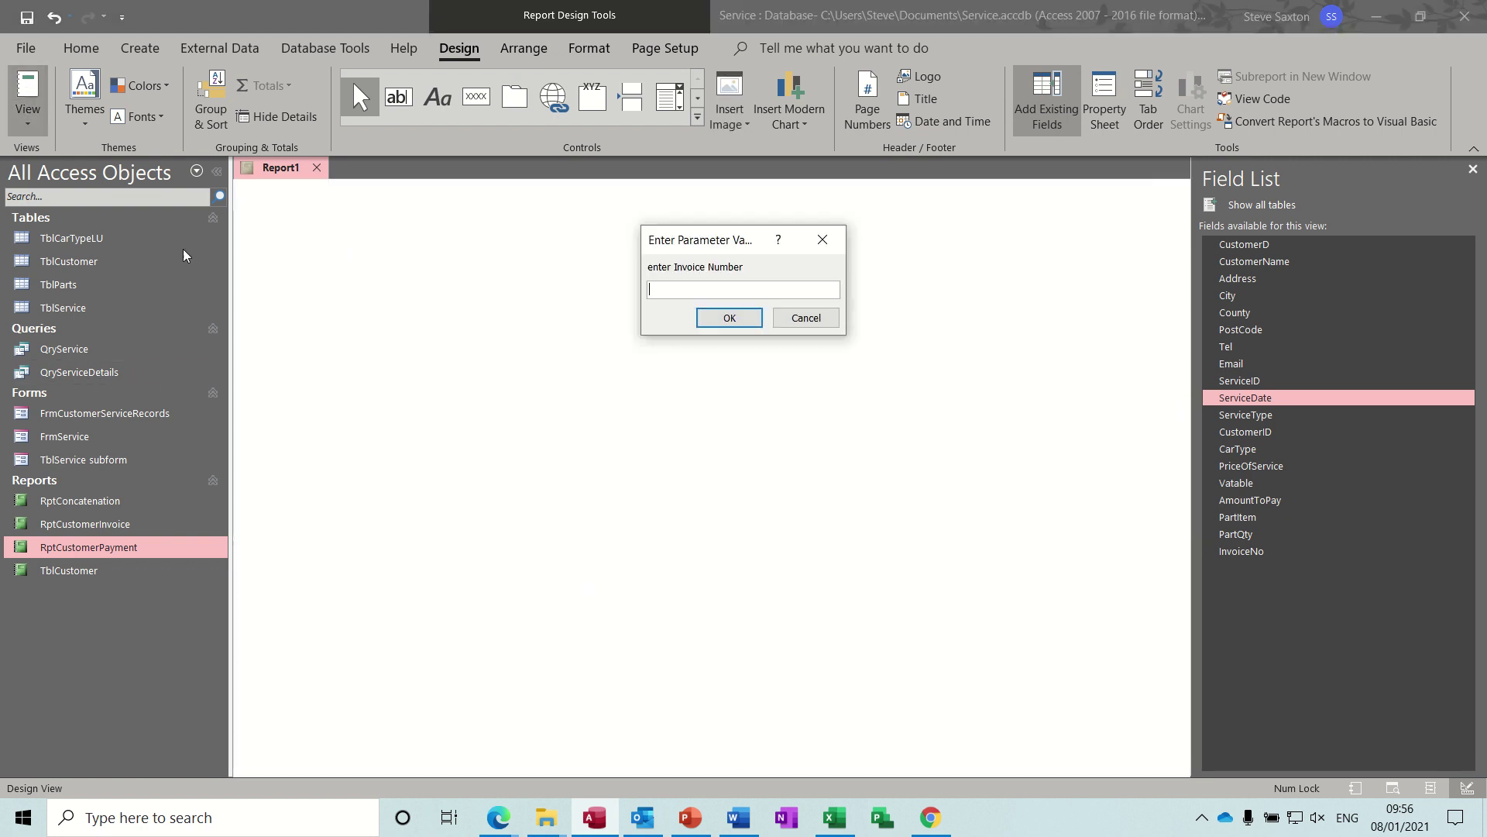
pyautogui.press('Return')
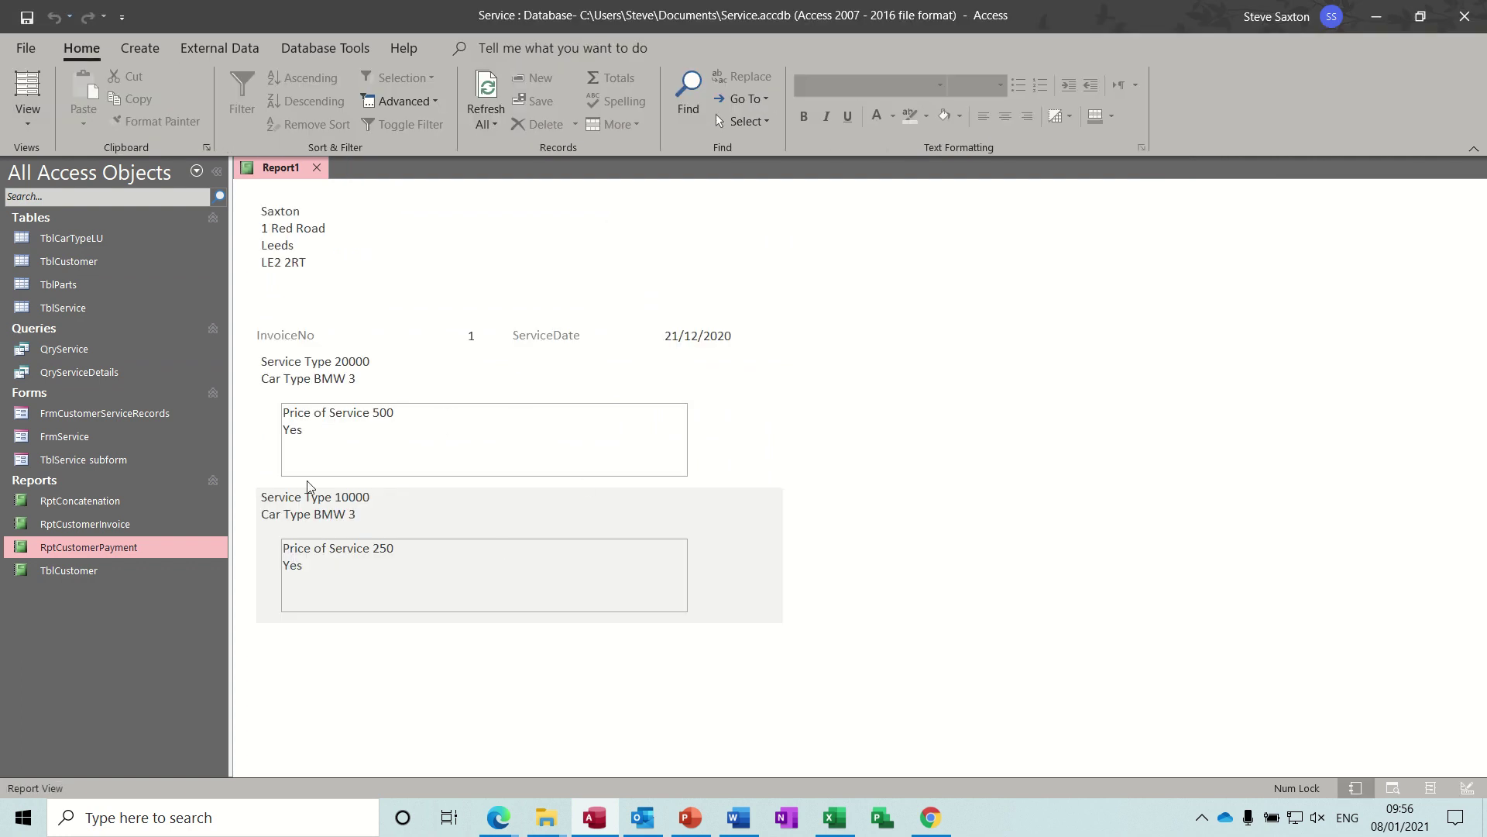
pyautogui.click(27, 117)
pyautogui.click(75, 300)
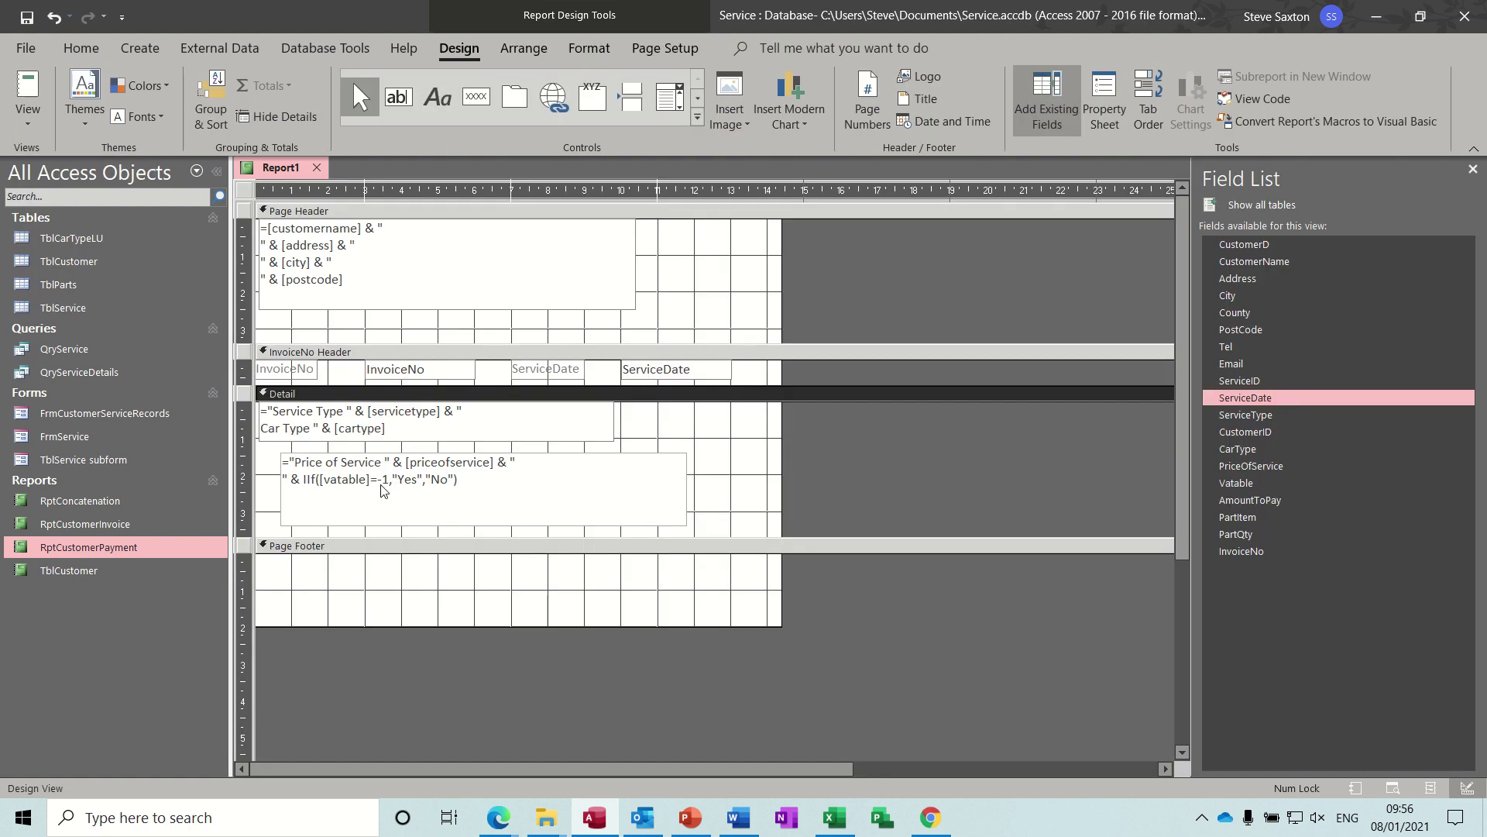
# Step: Move the price box to Detail's left edge, reduce its height, and drag Detail's bottom border down
pyautogui.click(473, 487)
pyautogui.click(473, 486)
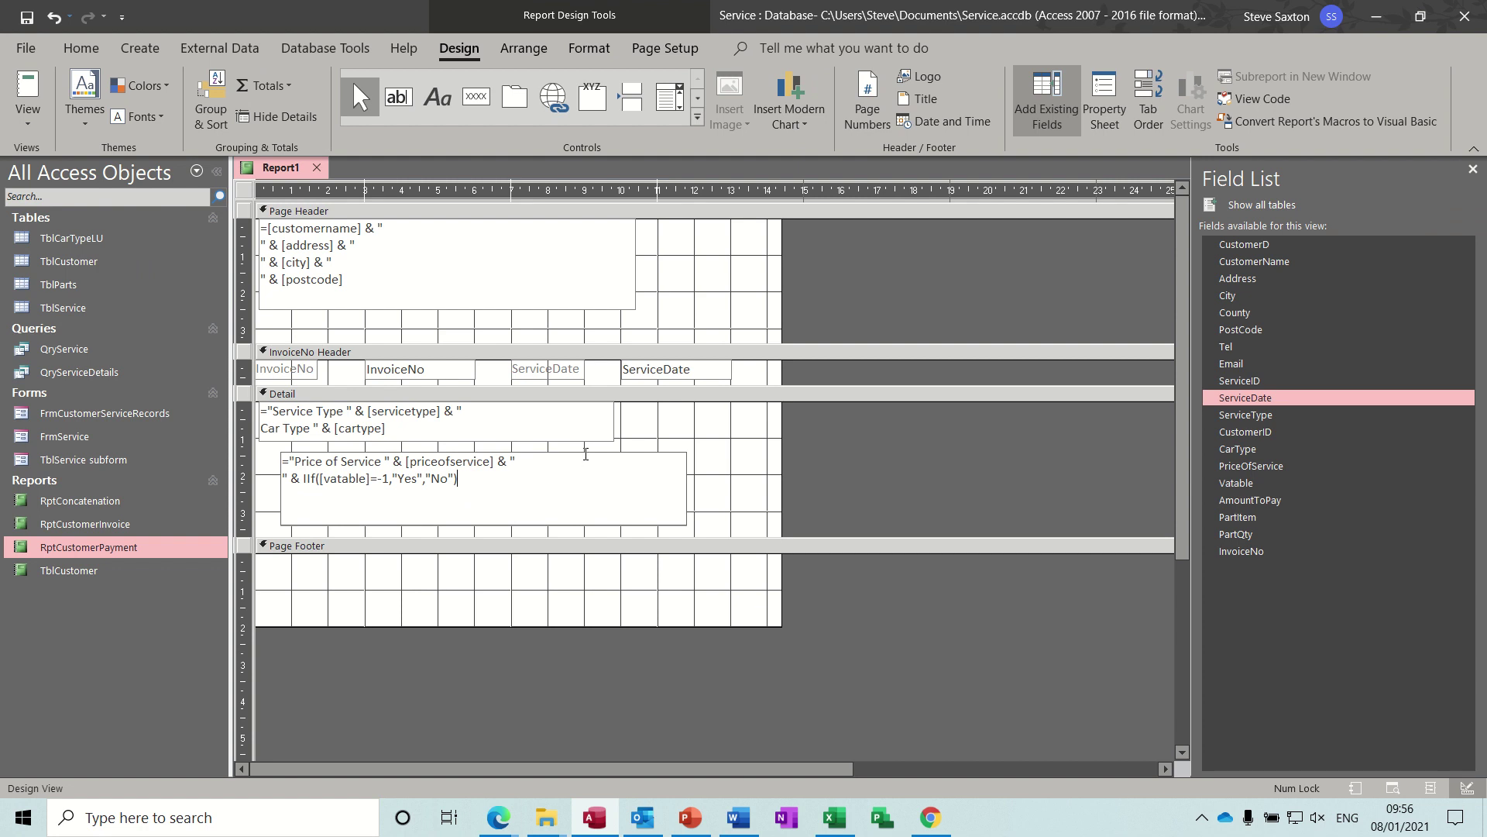
pyautogui.moveTo(581, 449); pyautogui.dragTo(564, 443)
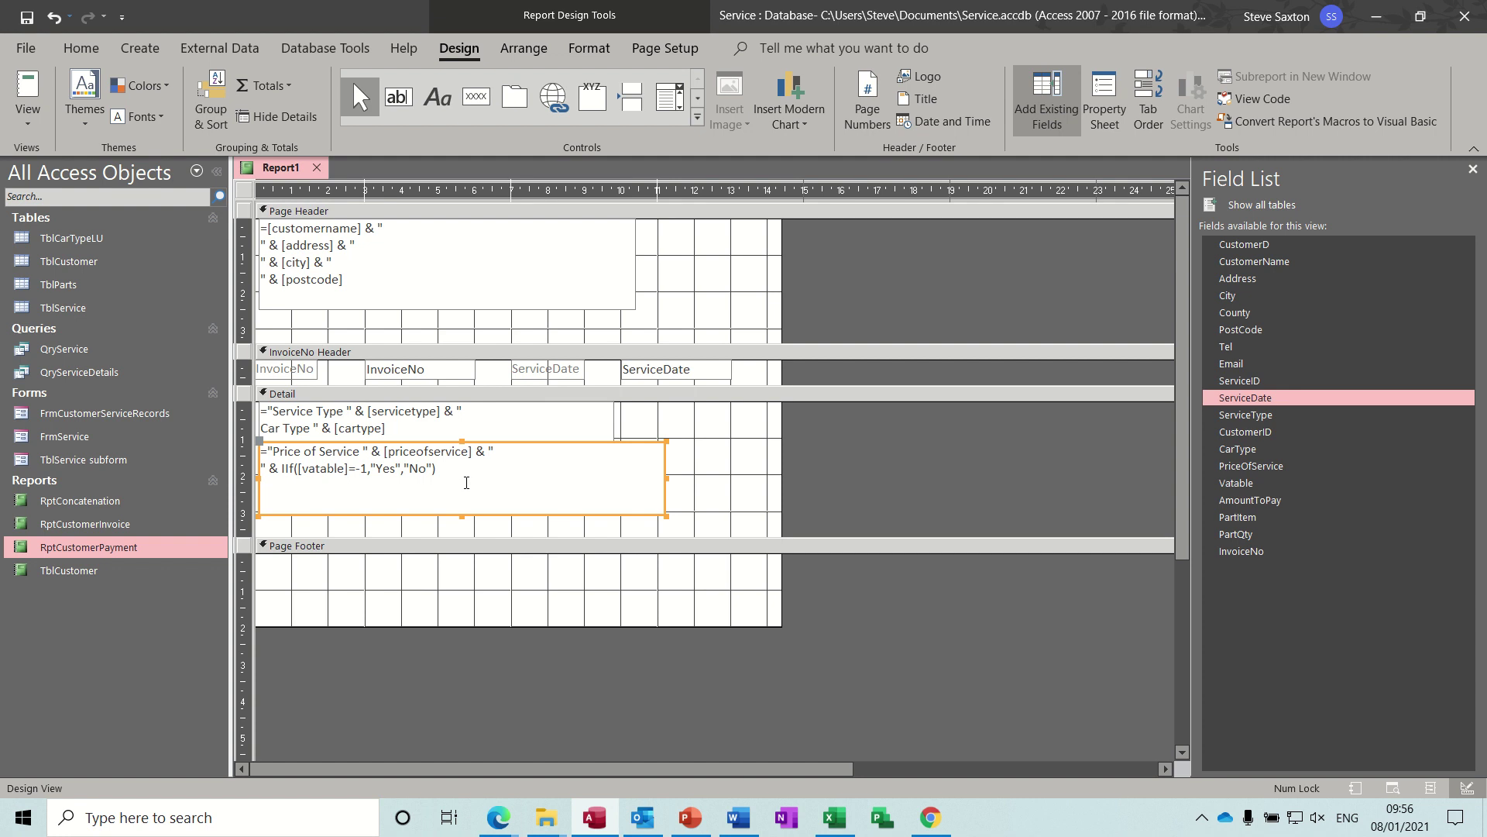
pyautogui.moveTo(465, 514); pyautogui.dragTo(460, 492)
pyautogui.click(374, 530)
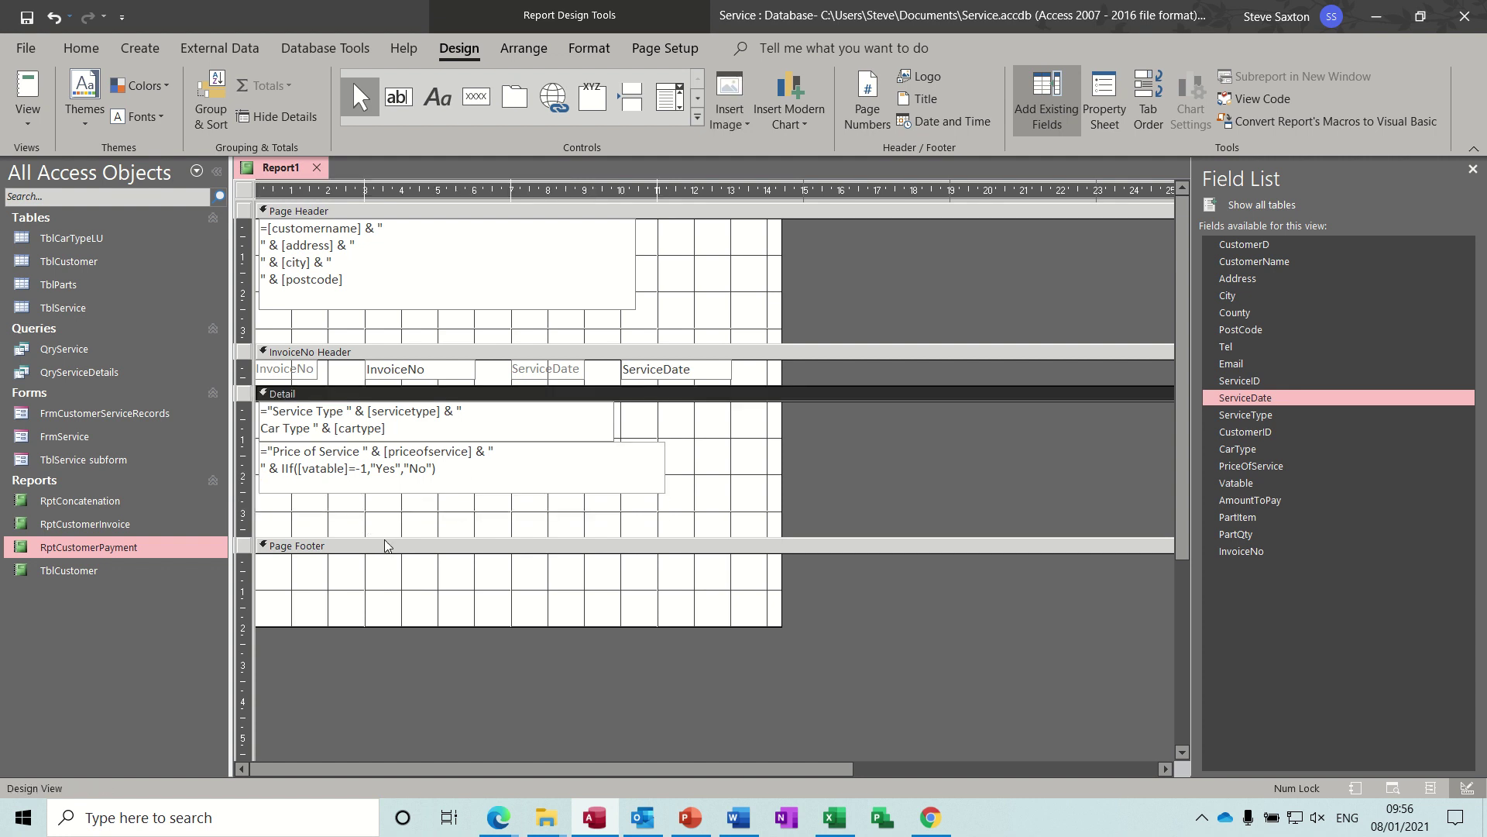
pyautogui.moveTo(384, 538); pyautogui.dragTo(384, 581)
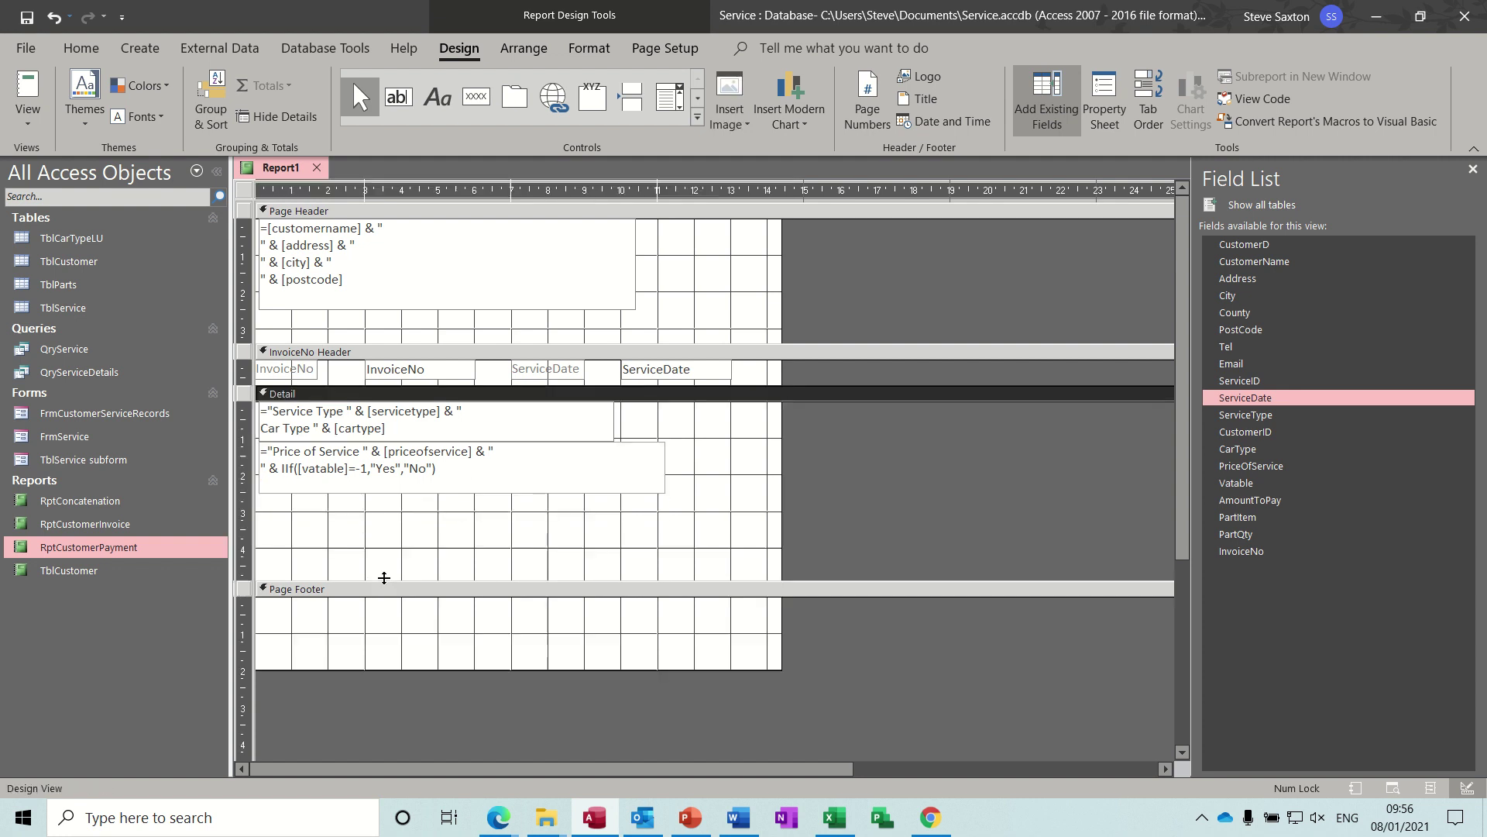
pyautogui.click(410, 90)
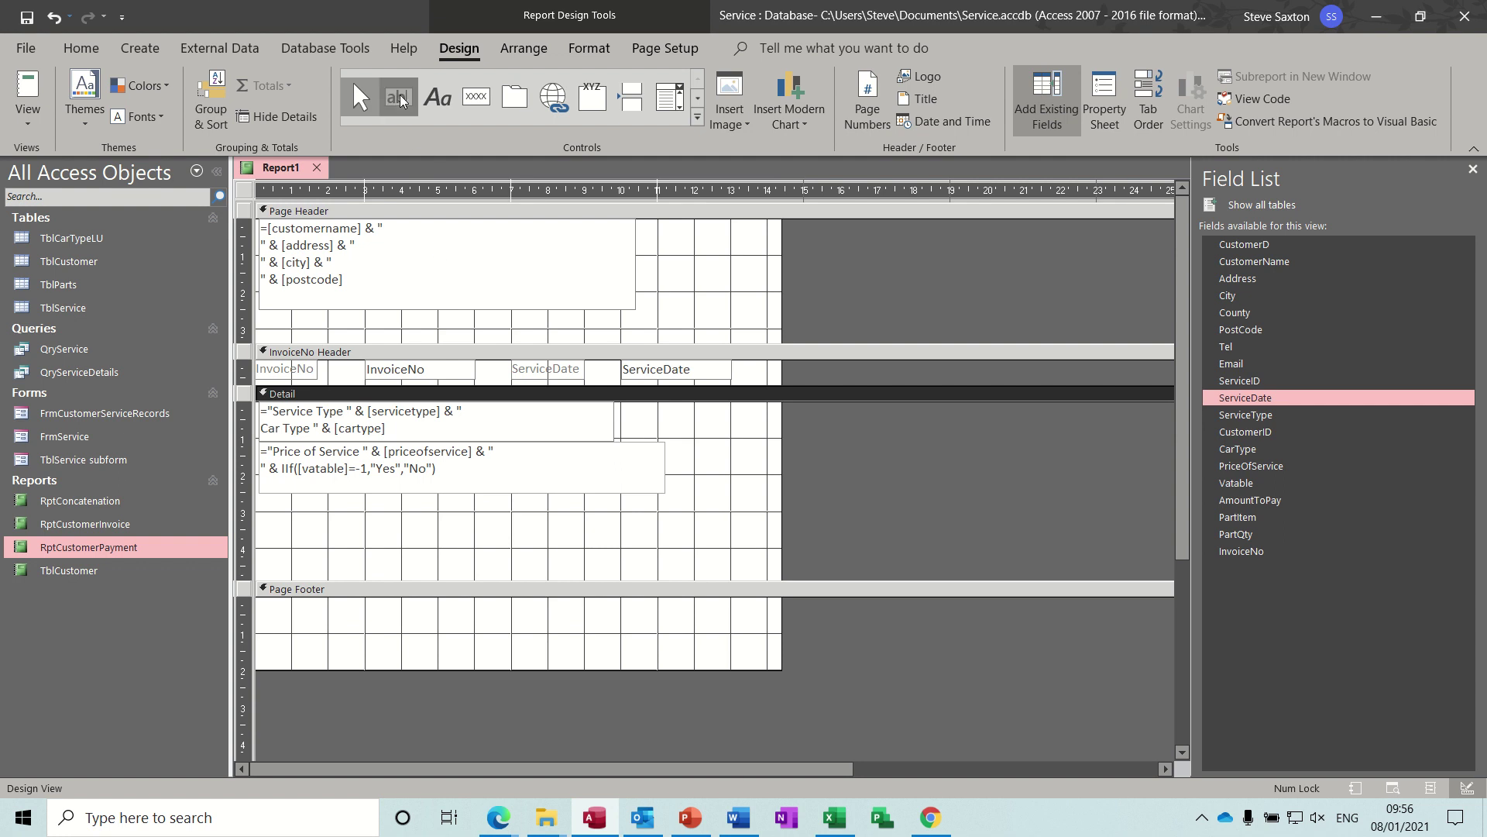
# Step: Draw a third Detail text box below the price line holding =" Amount Owed " & [Amounttopay]
pyautogui.moveTo(265, 505); pyautogui.dragTo(659, 560)
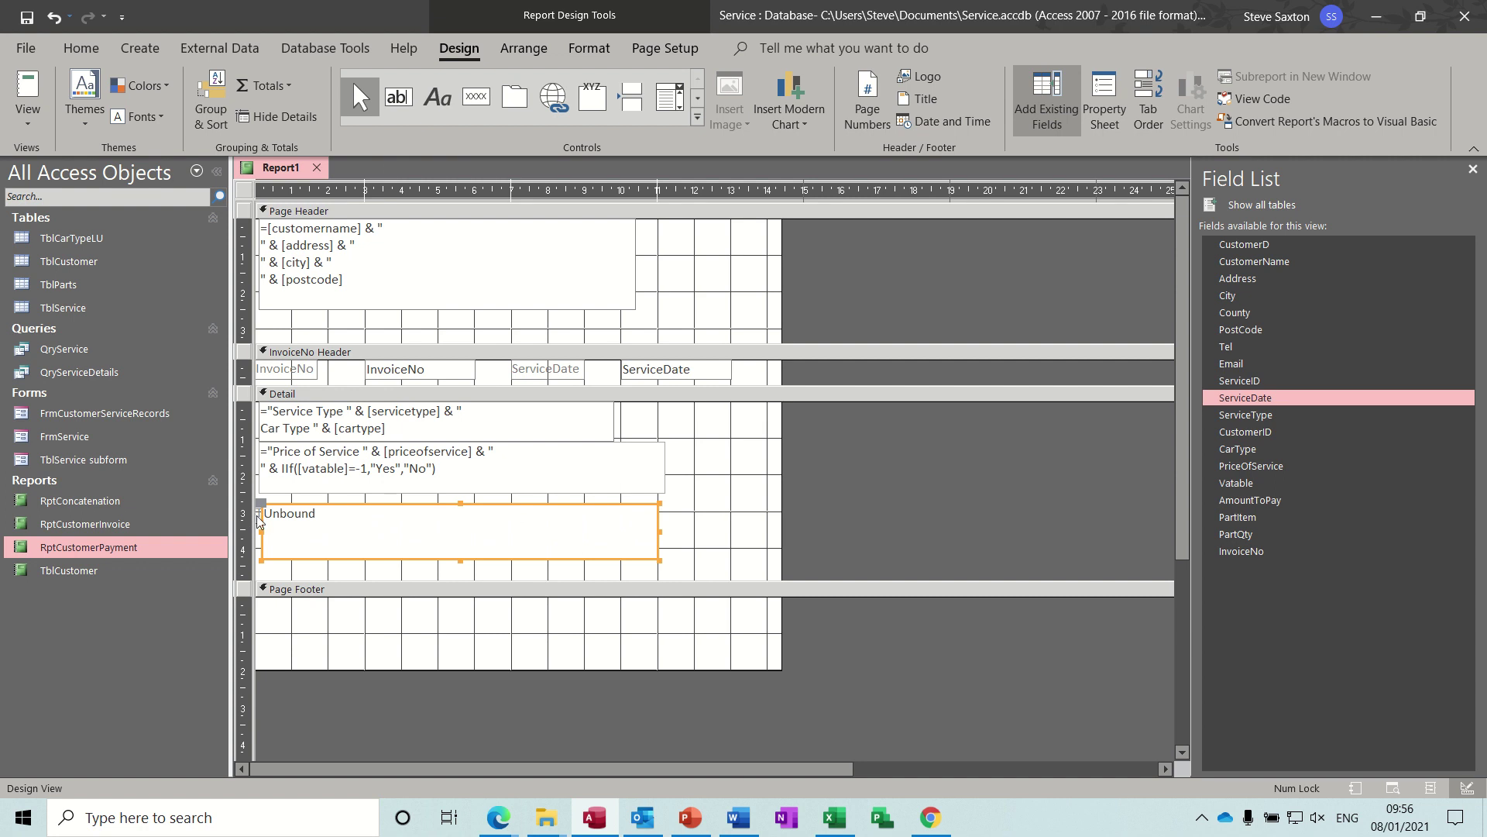
pyautogui.click(258, 517)
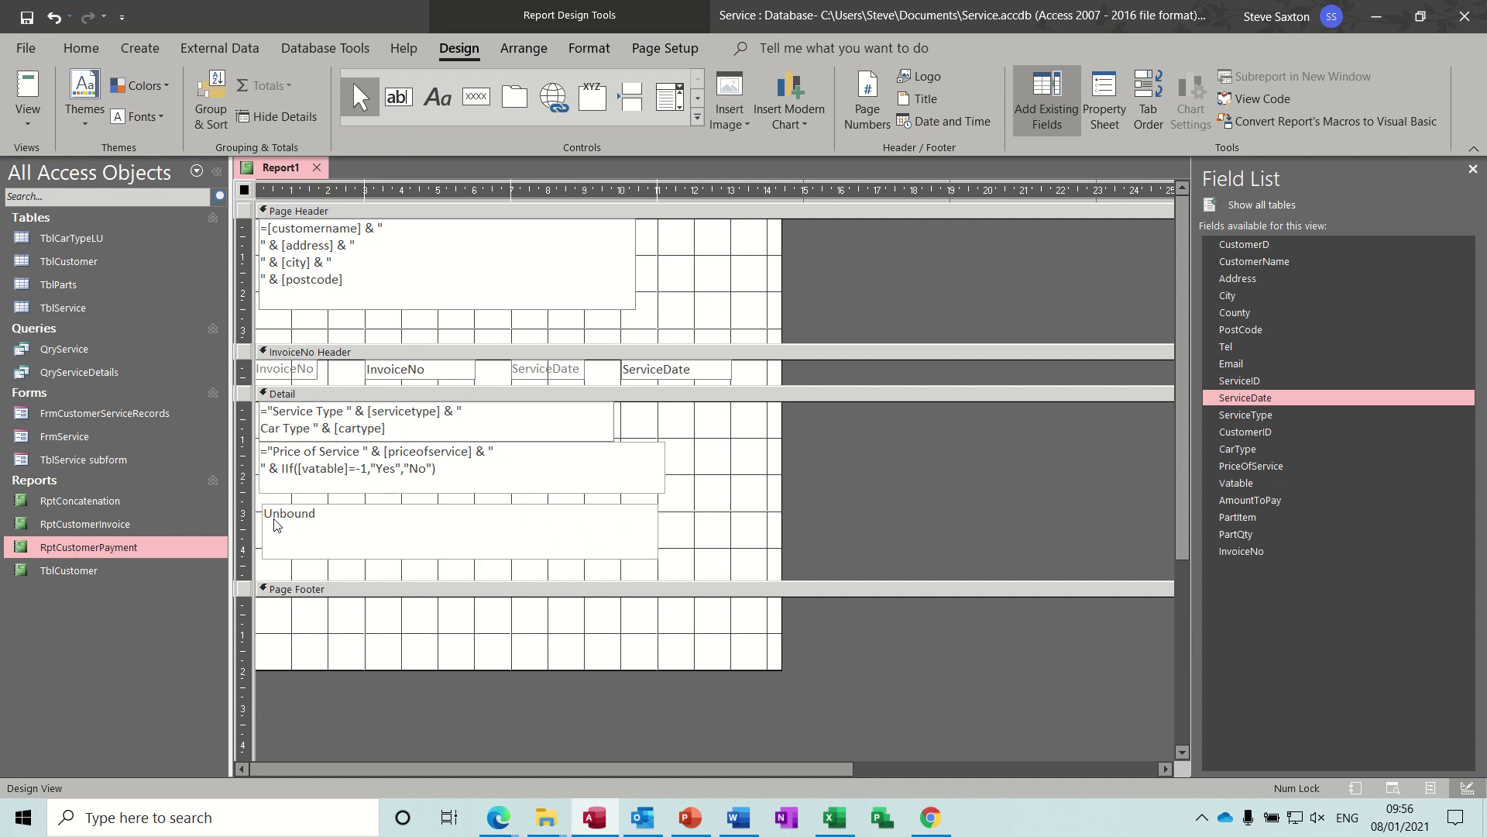
pyautogui.click(286, 519)
pyautogui.click(287, 519)
pyautogui.write('=')
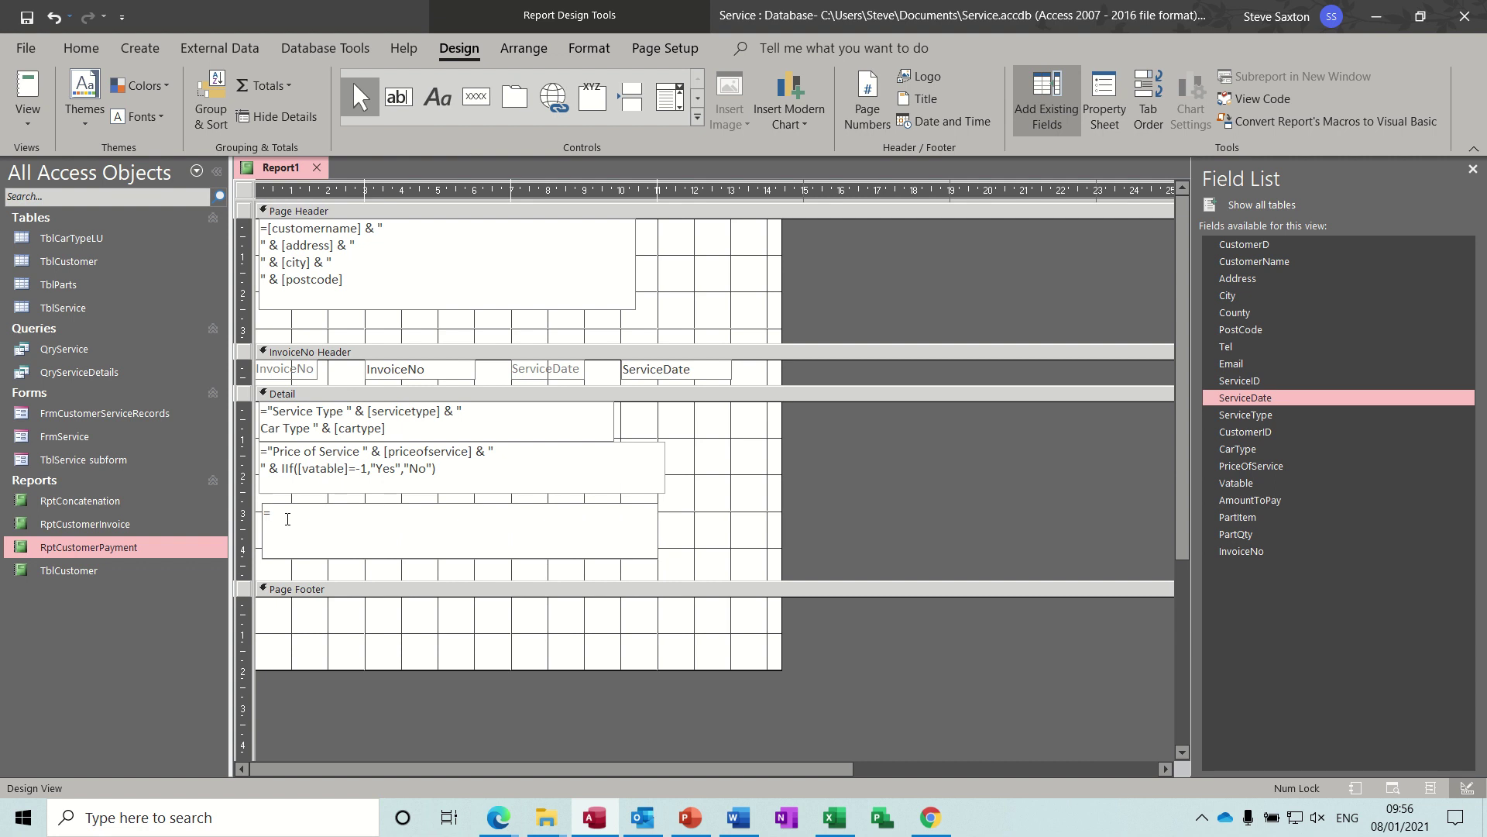
pyautogui.write('" Amount Owed "&[Amounttopay')
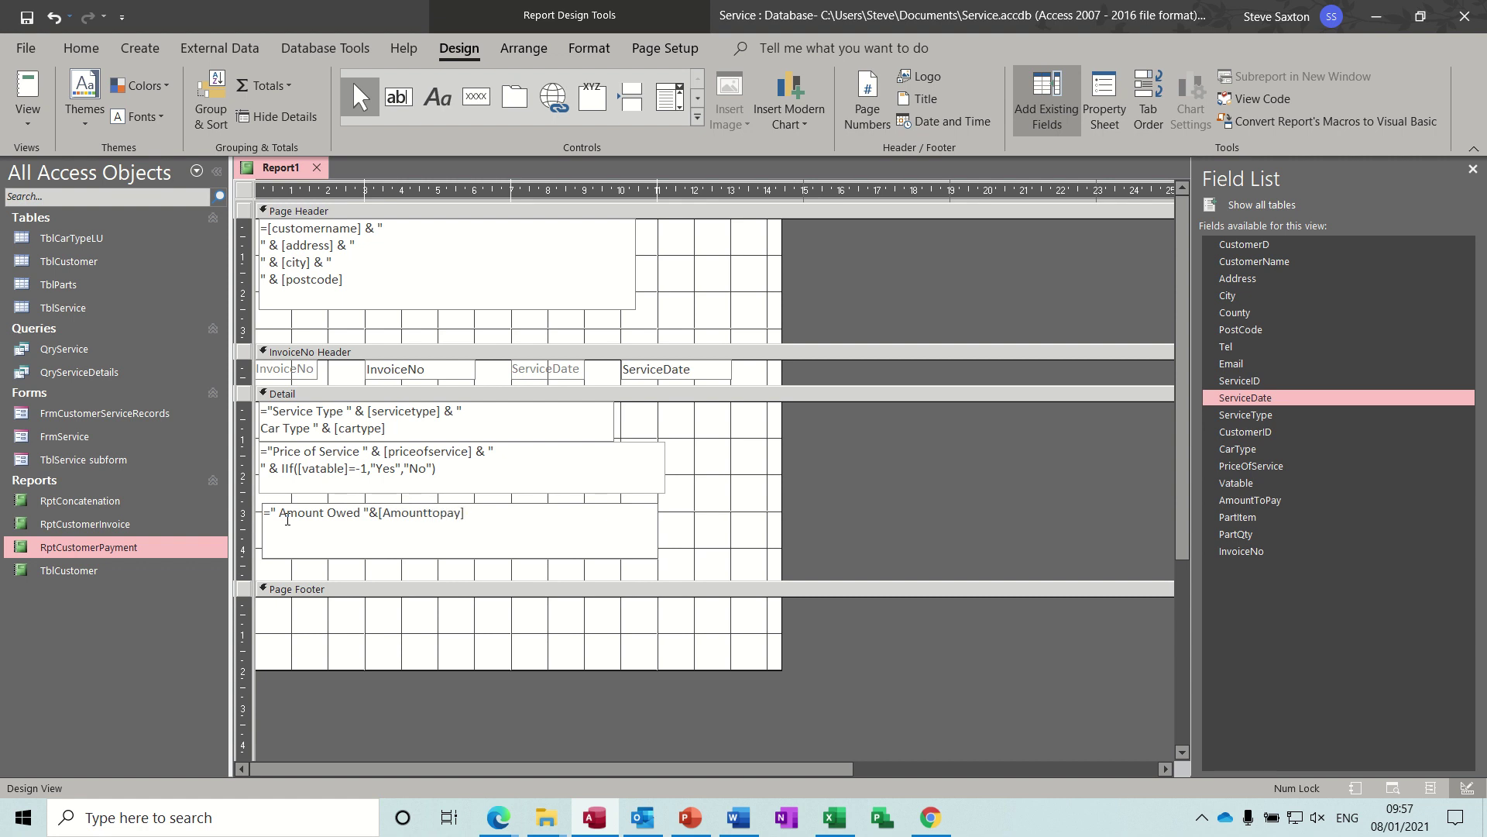
pyautogui.click(751, 536)
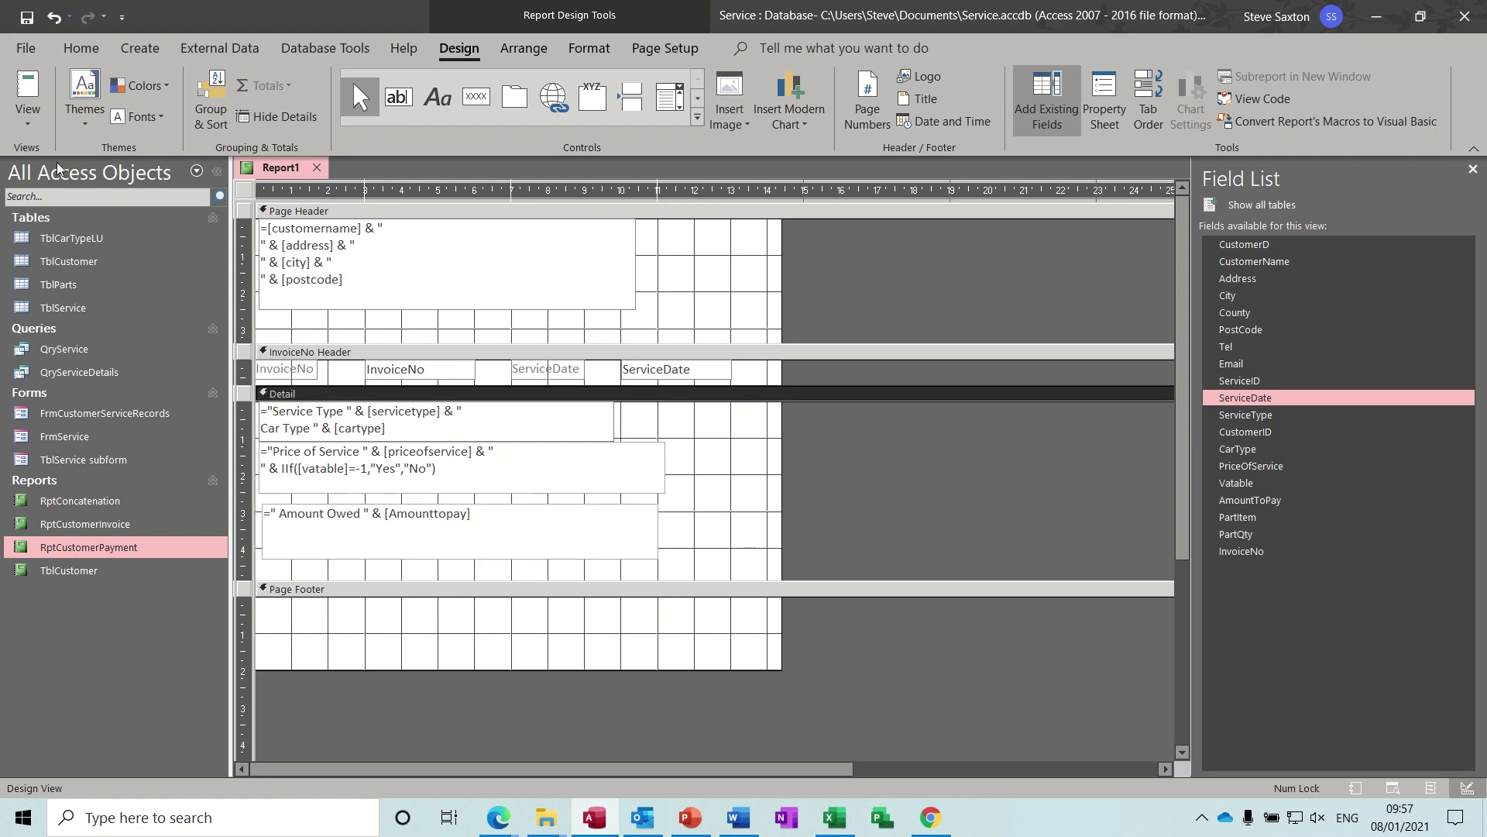
# Step: Preview invoice 1 to check the Amount Owed figure, then return to Design View
pyautogui.click(24, 93)
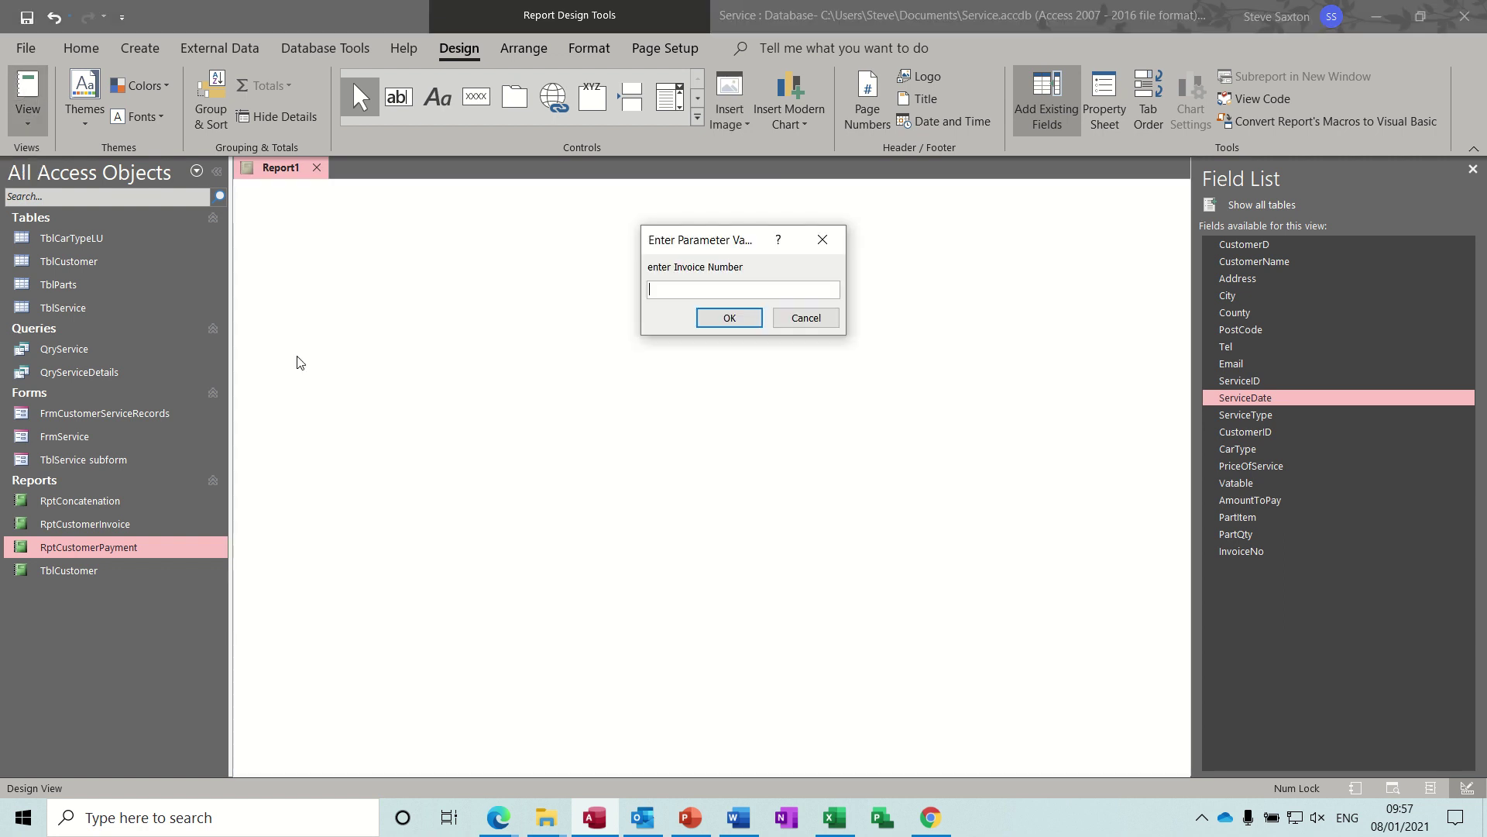
pyautogui.write('1')
pyautogui.press('Return')
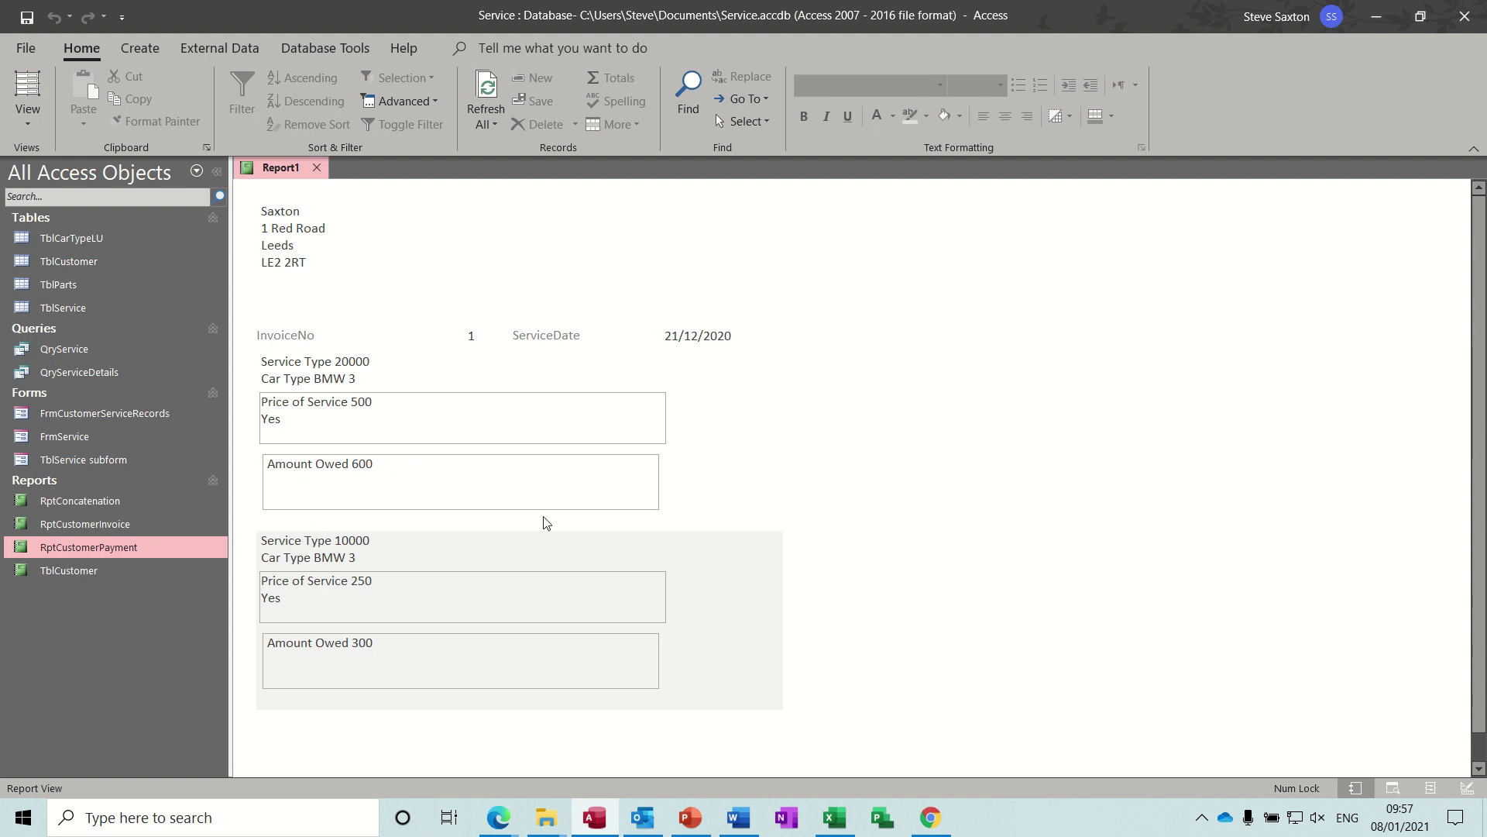
pyautogui.click(28, 109)
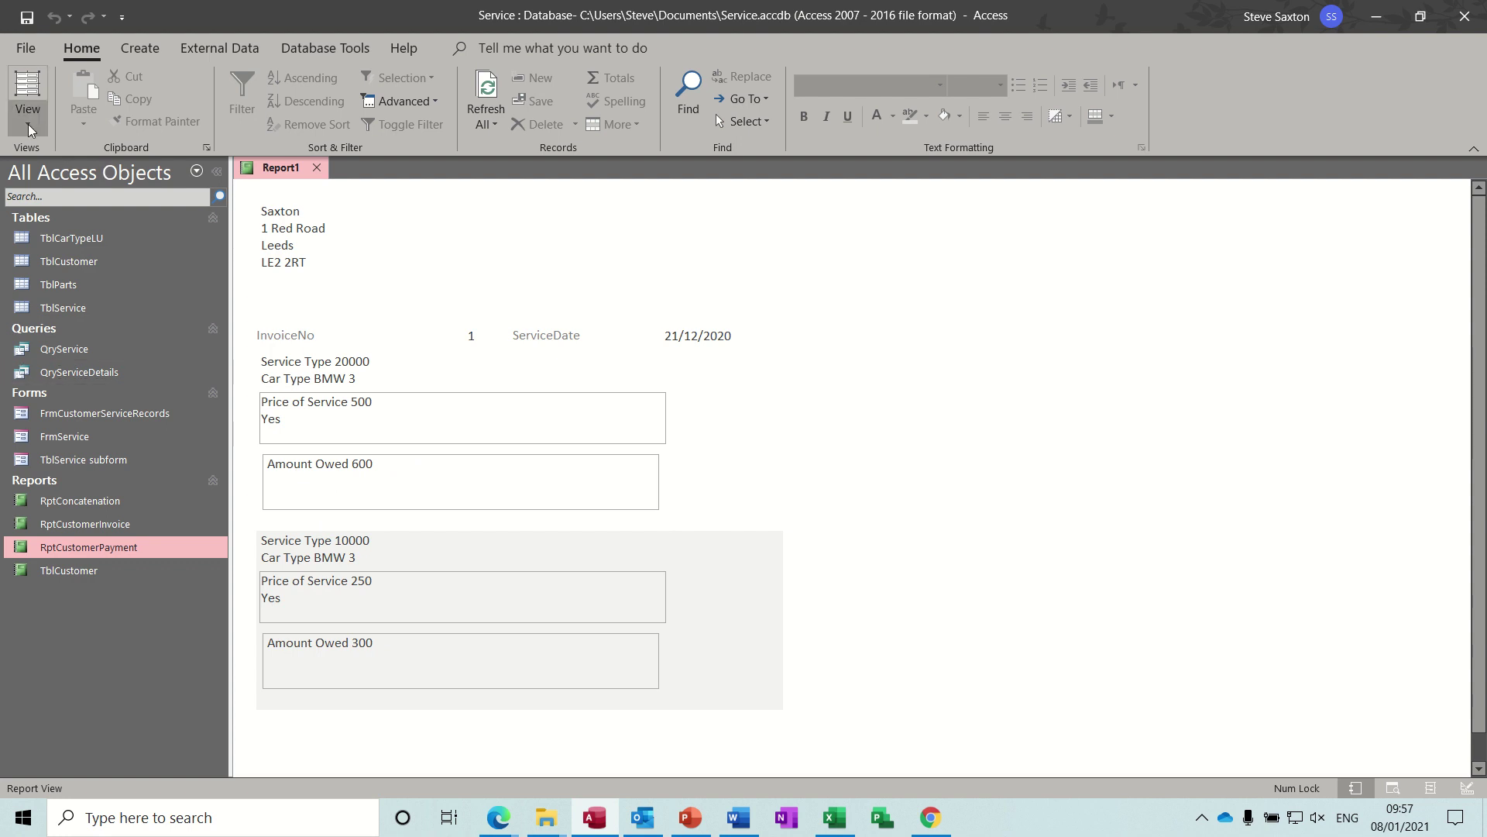
pyautogui.click(77, 302)
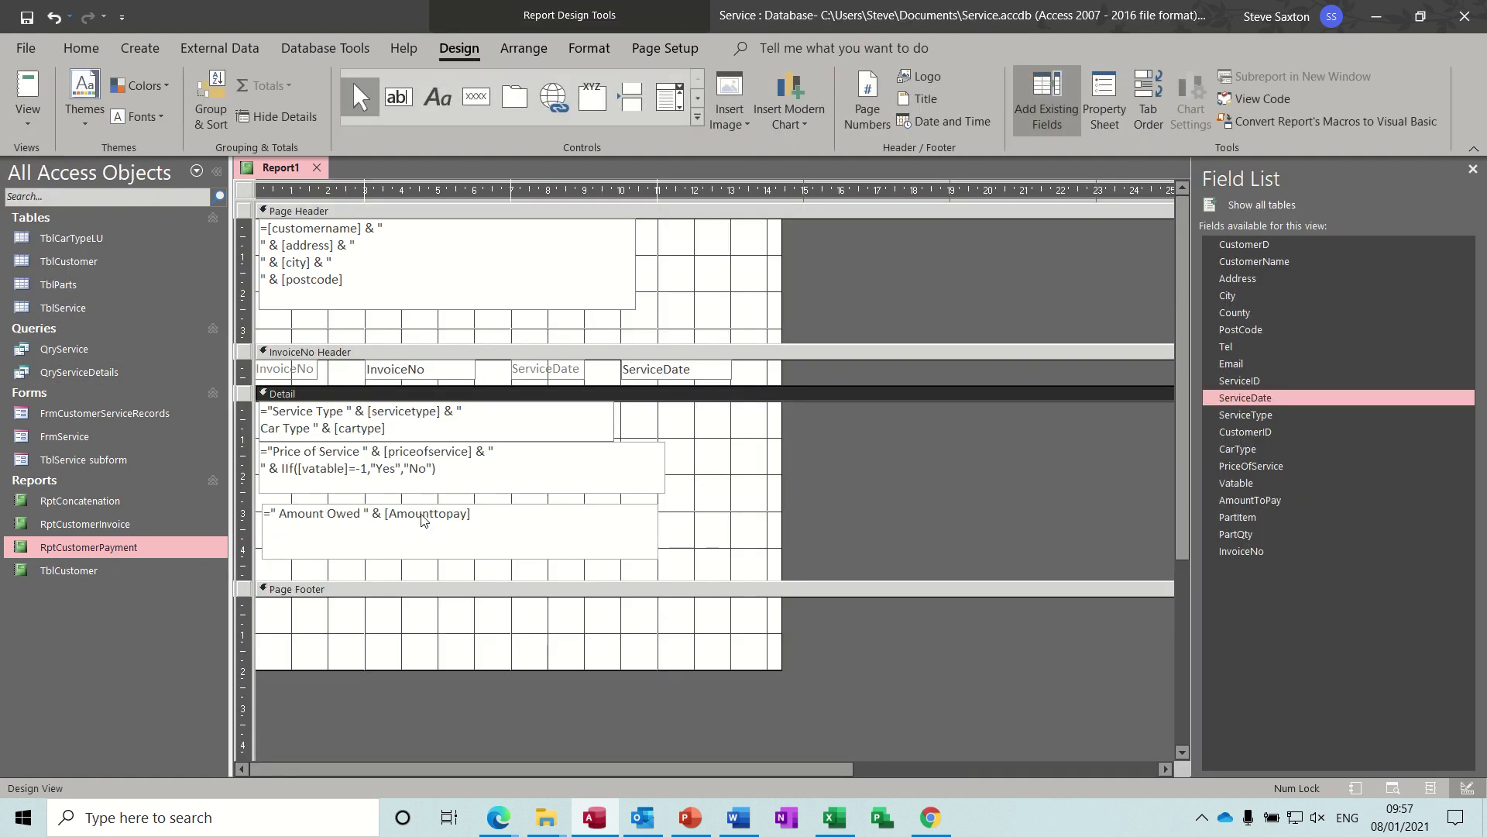
# Step: Insert a £ sign after 'Amount Owed ' in the expression
pyautogui.click(367, 519)
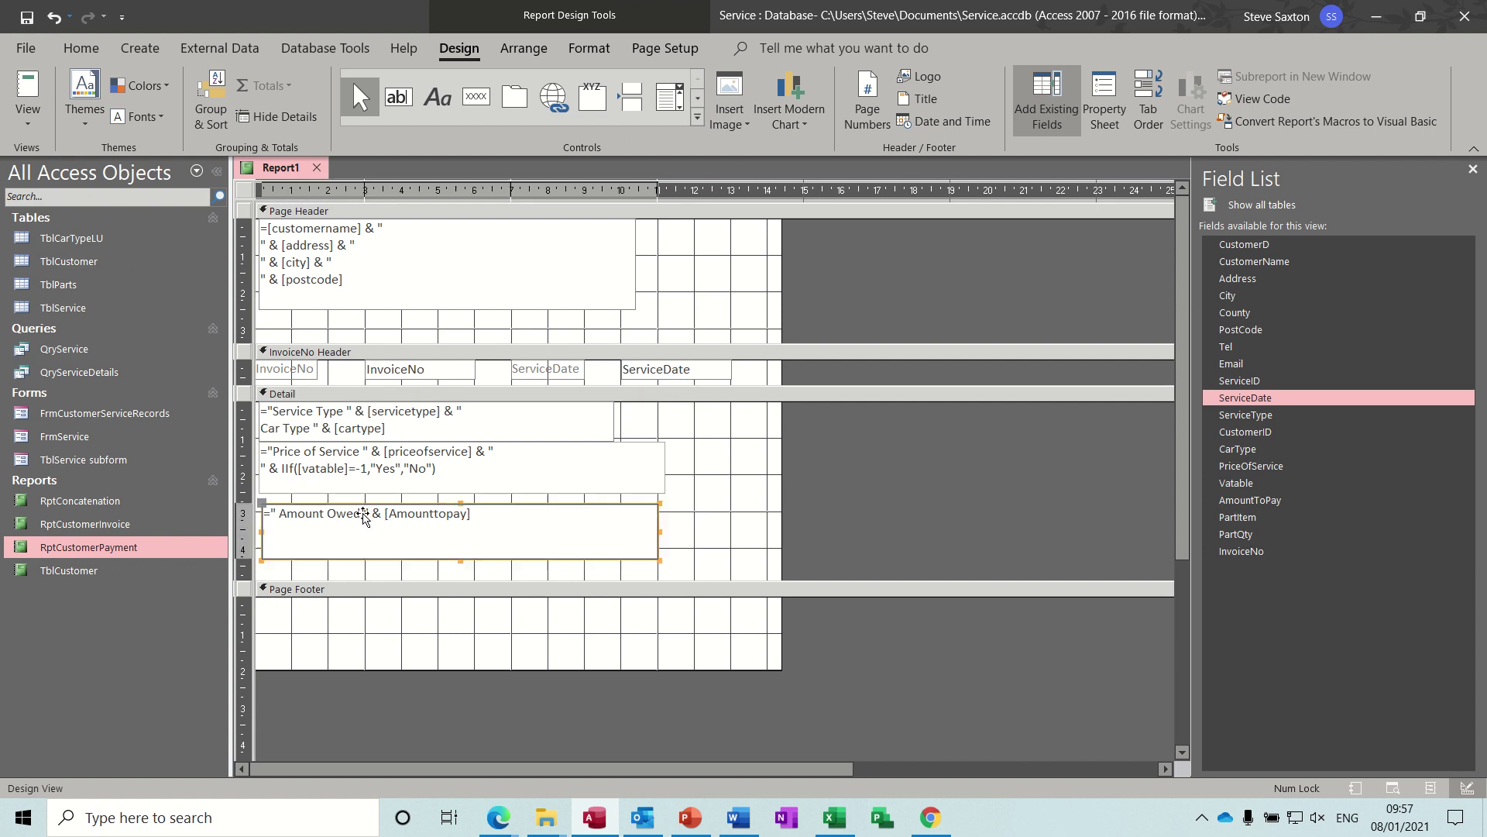
pyautogui.click(365, 516)
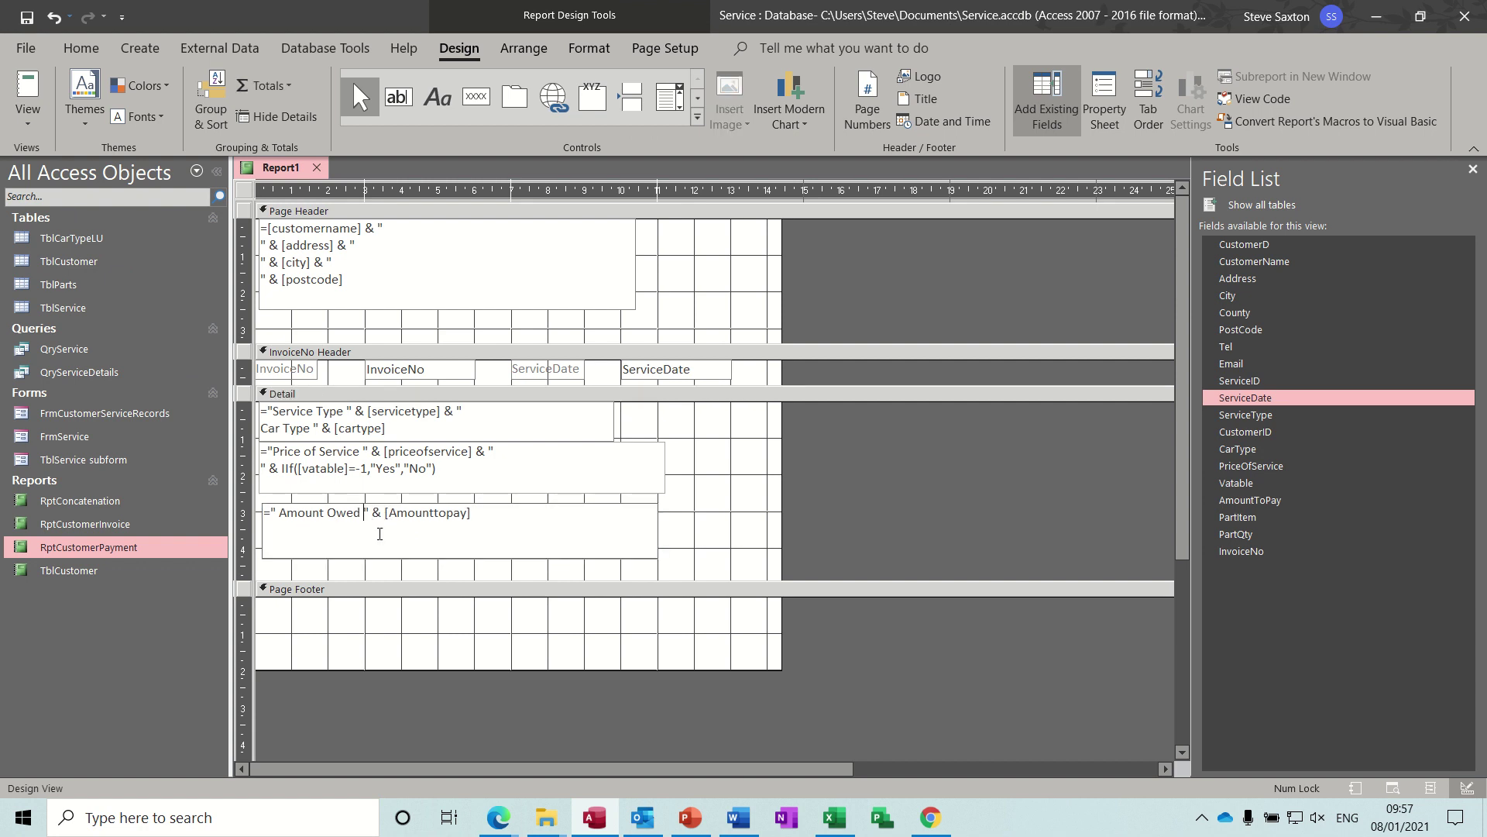
pyautogui.write('£')
pyautogui.click(717, 530)
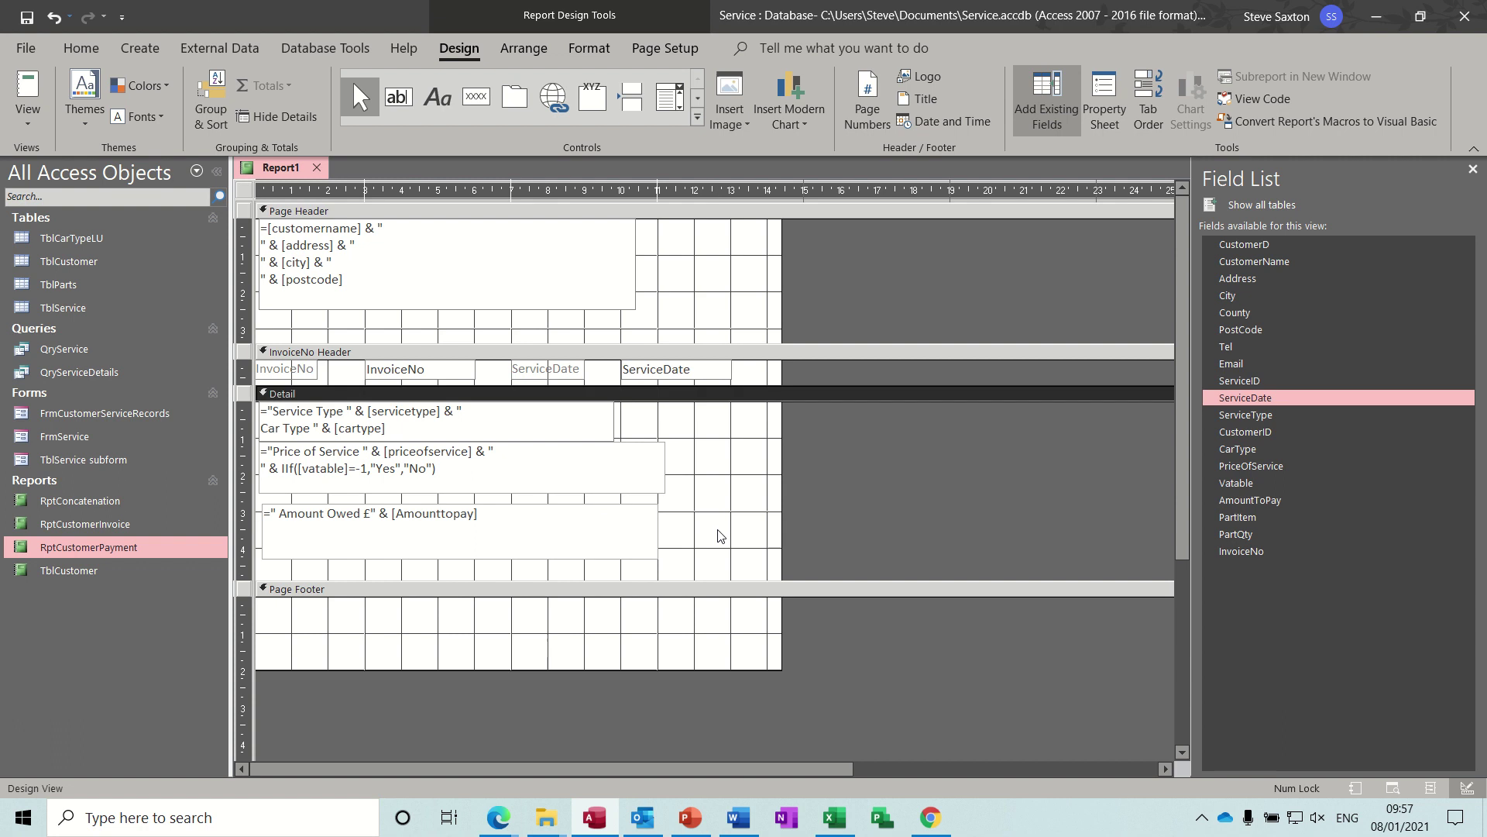
# Step: Preview invoice 1 again, now showing Amount Owed £600 and £300
pyautogui.click(41, 101)
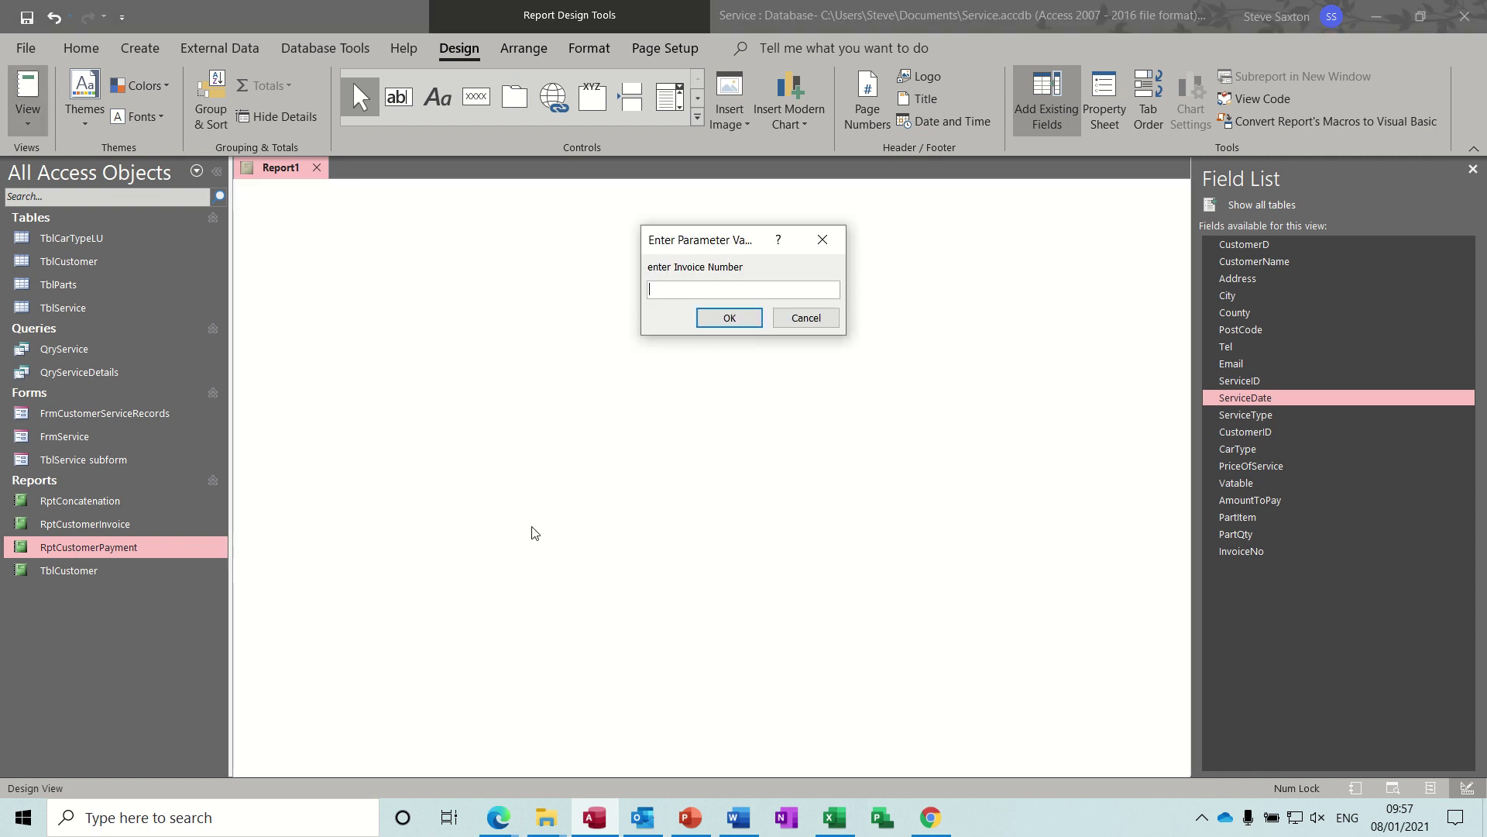
pyautogui.write('1')
pyautogui.press('Return')
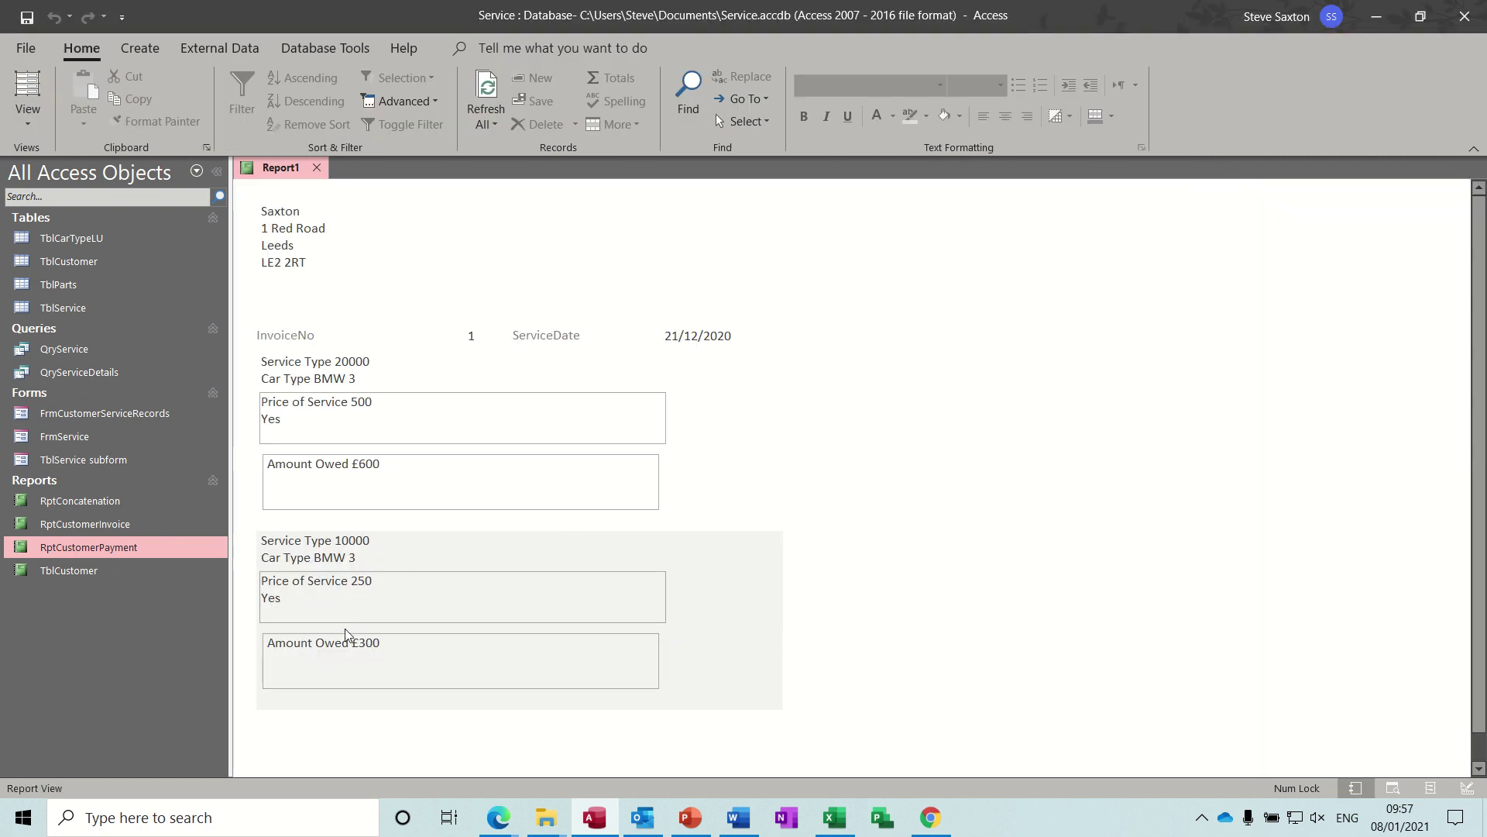
pyautogui.click(30, 127)
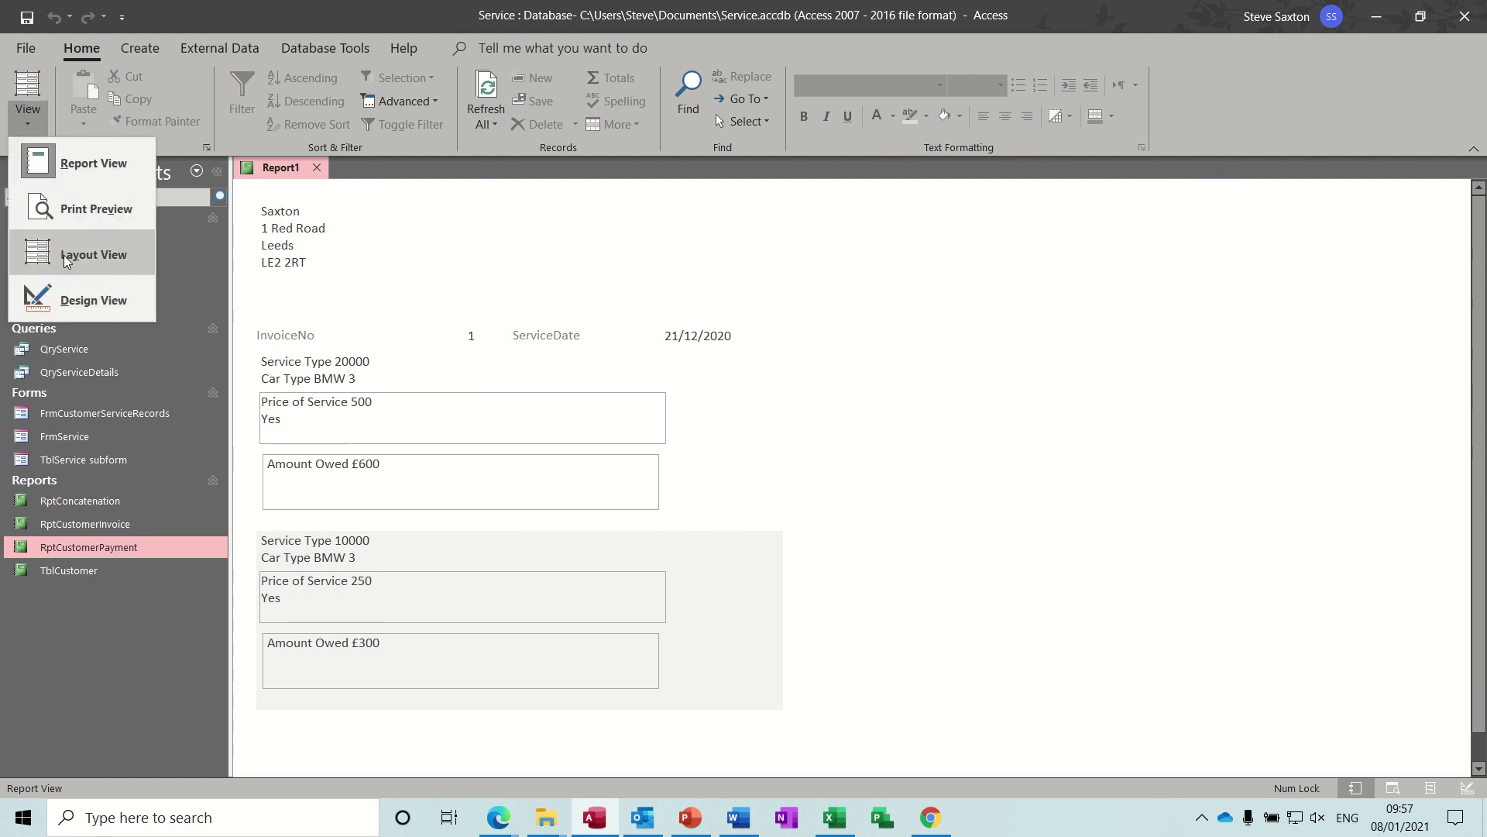
# Step: In Design View, nudge the three Detail boxes left and shorten the Detail section
pyautogui.click(71, 302)
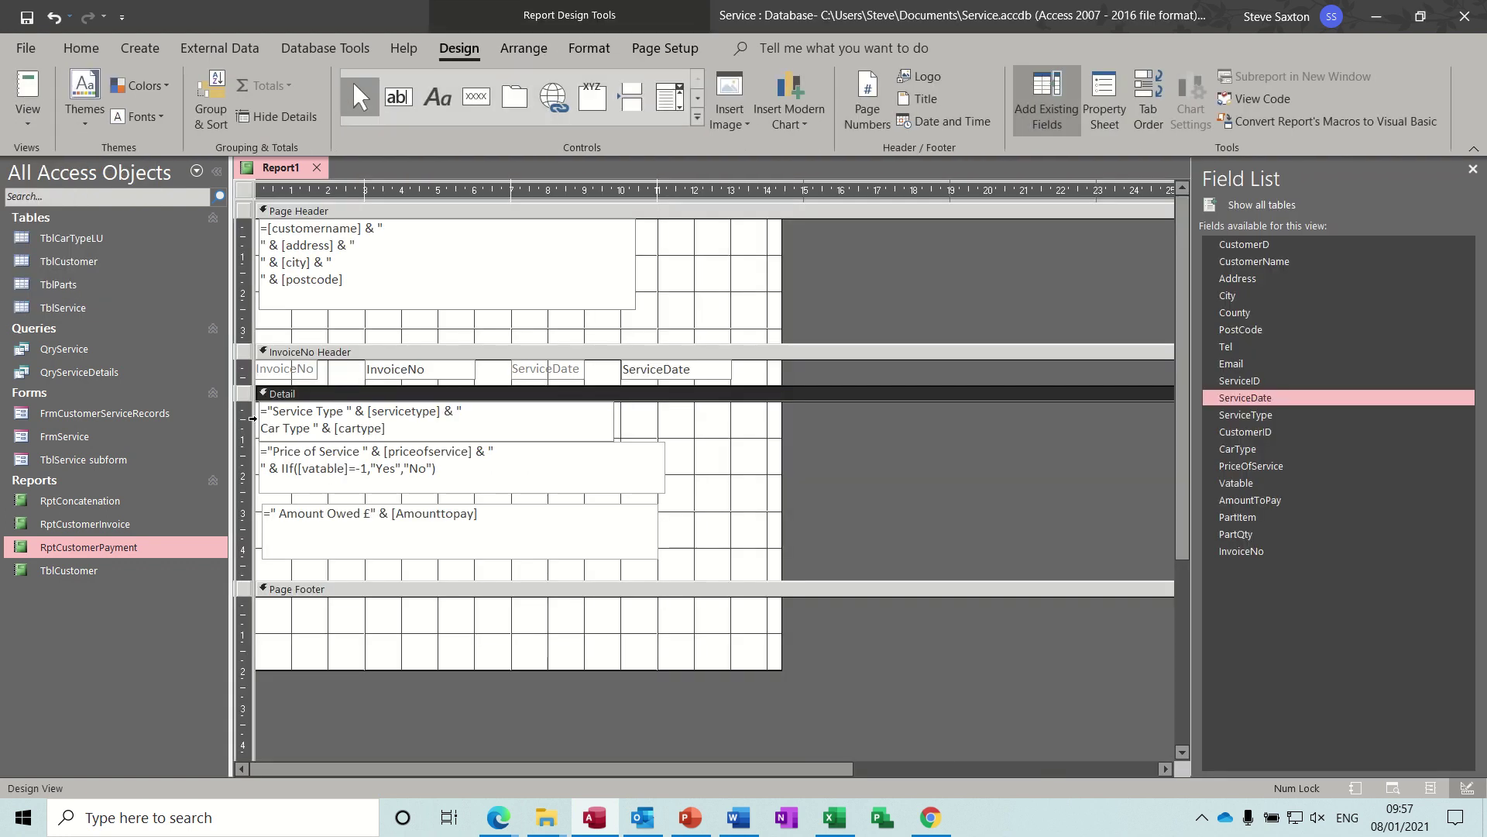
pyautogui.click(337, 430)
pyautogui.moveTo(336, 430); pyautogui.dragTo(354, 495)
pyautogui.click(370, 515)
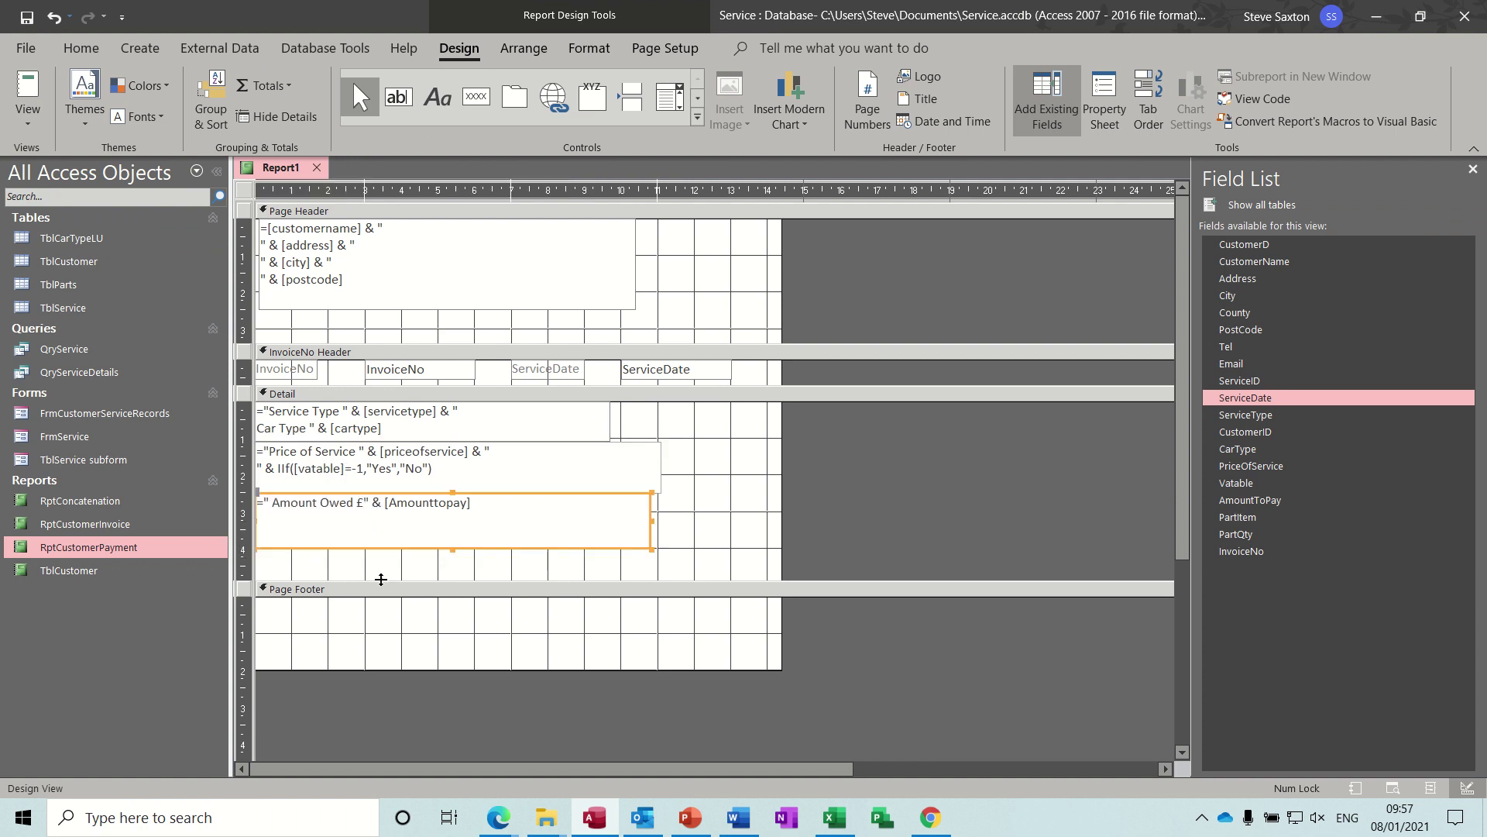
pyautogui.moveTo(381, 580); pyautogui.dragTo(379, 551)
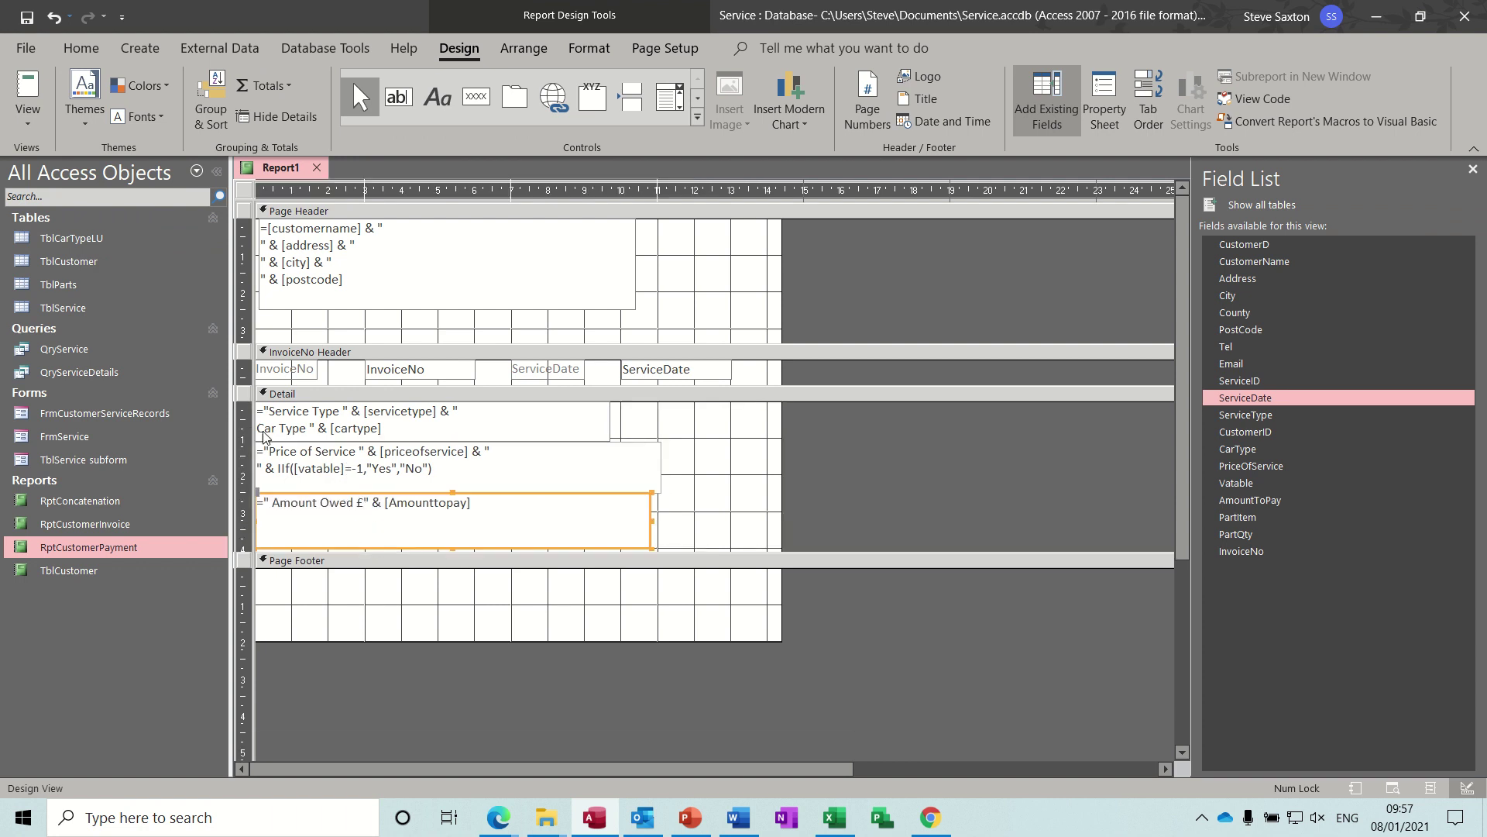
pyautogui.moveTo(243, 411); pyautogui.dragTo(243, 537)
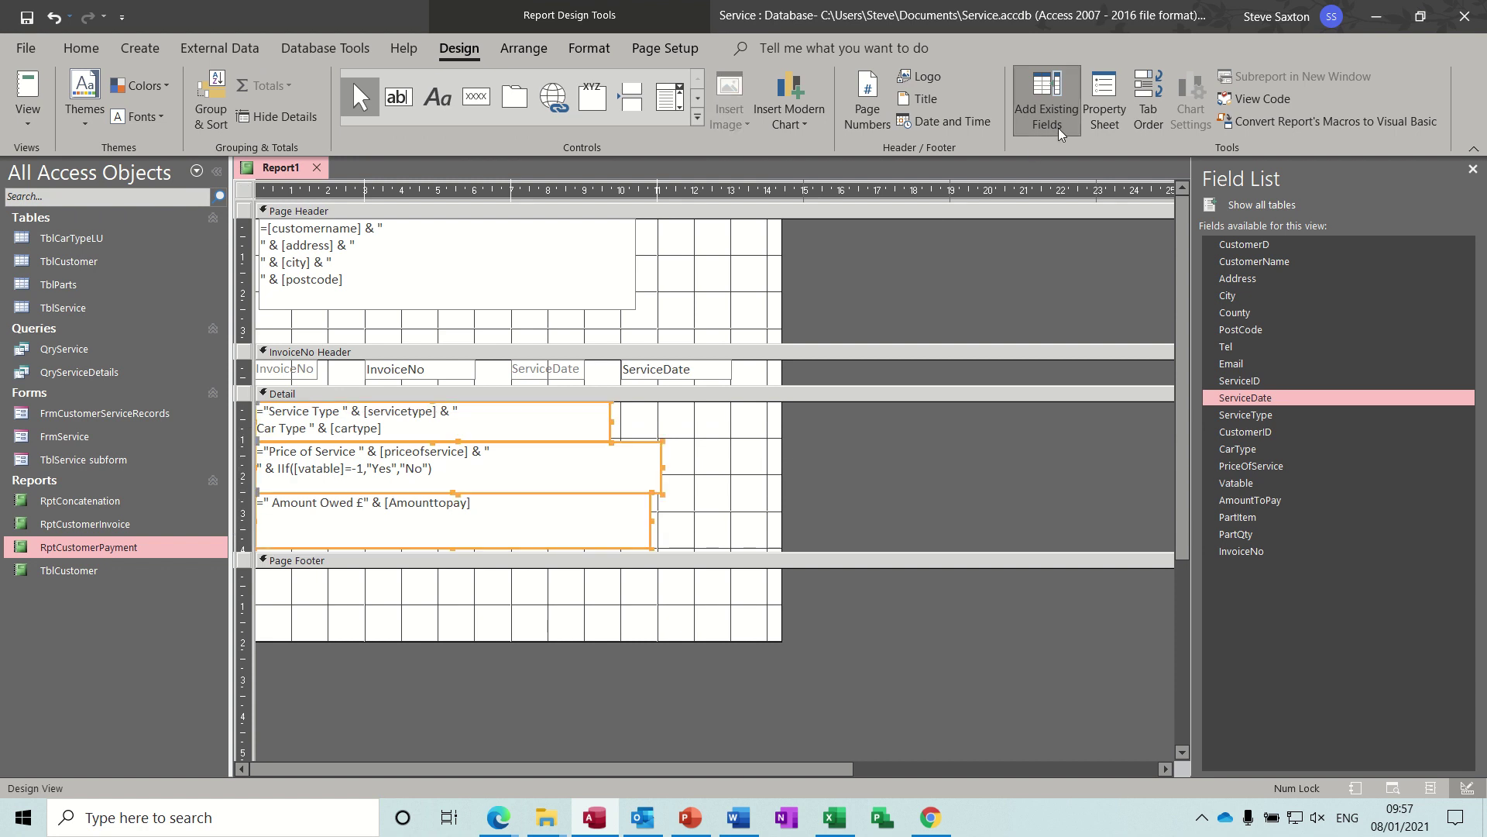
# Step: Set Border Style to Transparent for the selected Detail boxes and run the report preview
pyautogui.click(1100, 102)
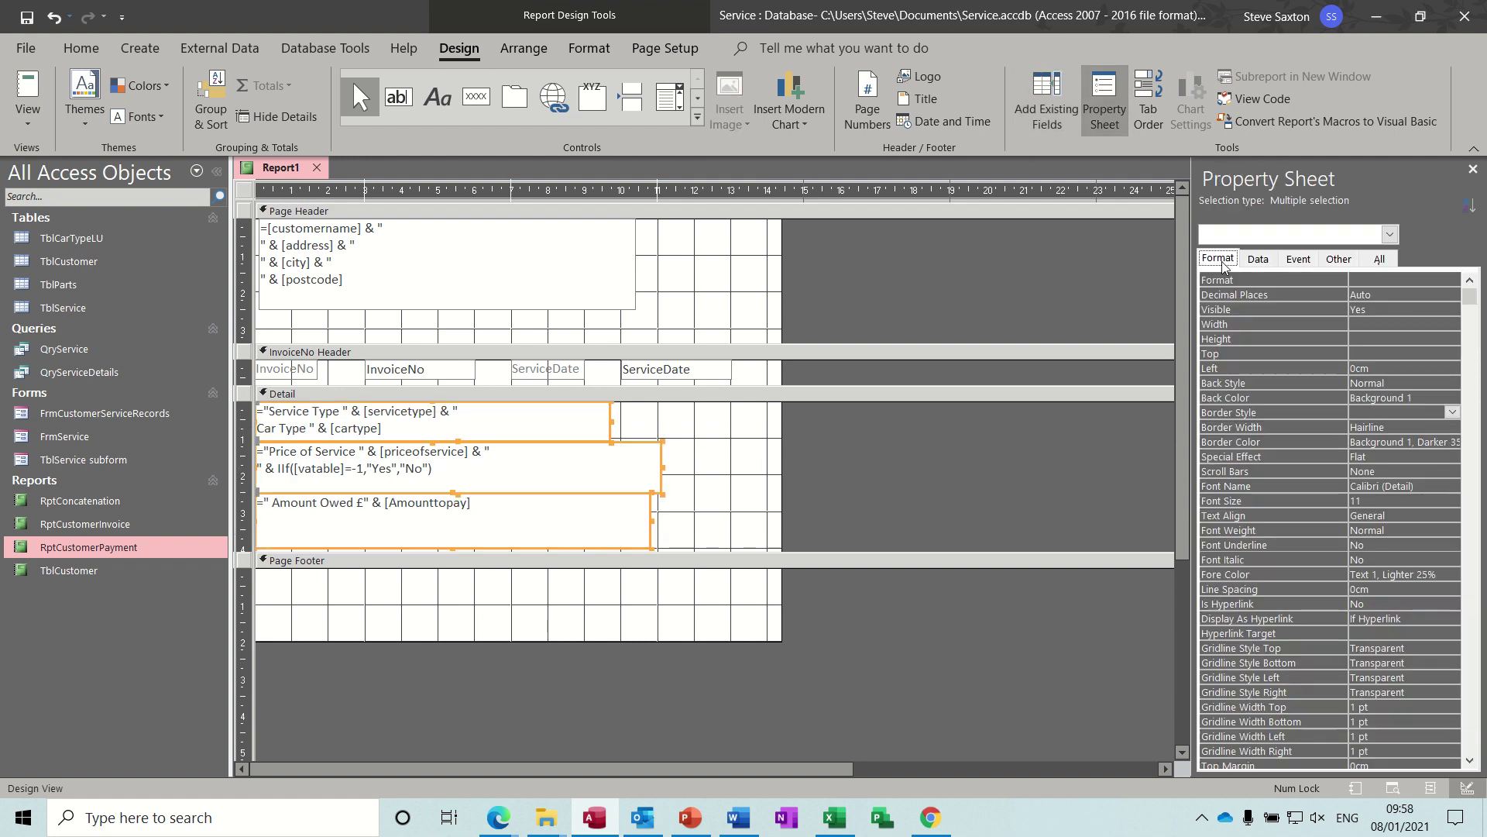
pyautogui.click(1453, 415)
pyautogui.click(1418, 425)
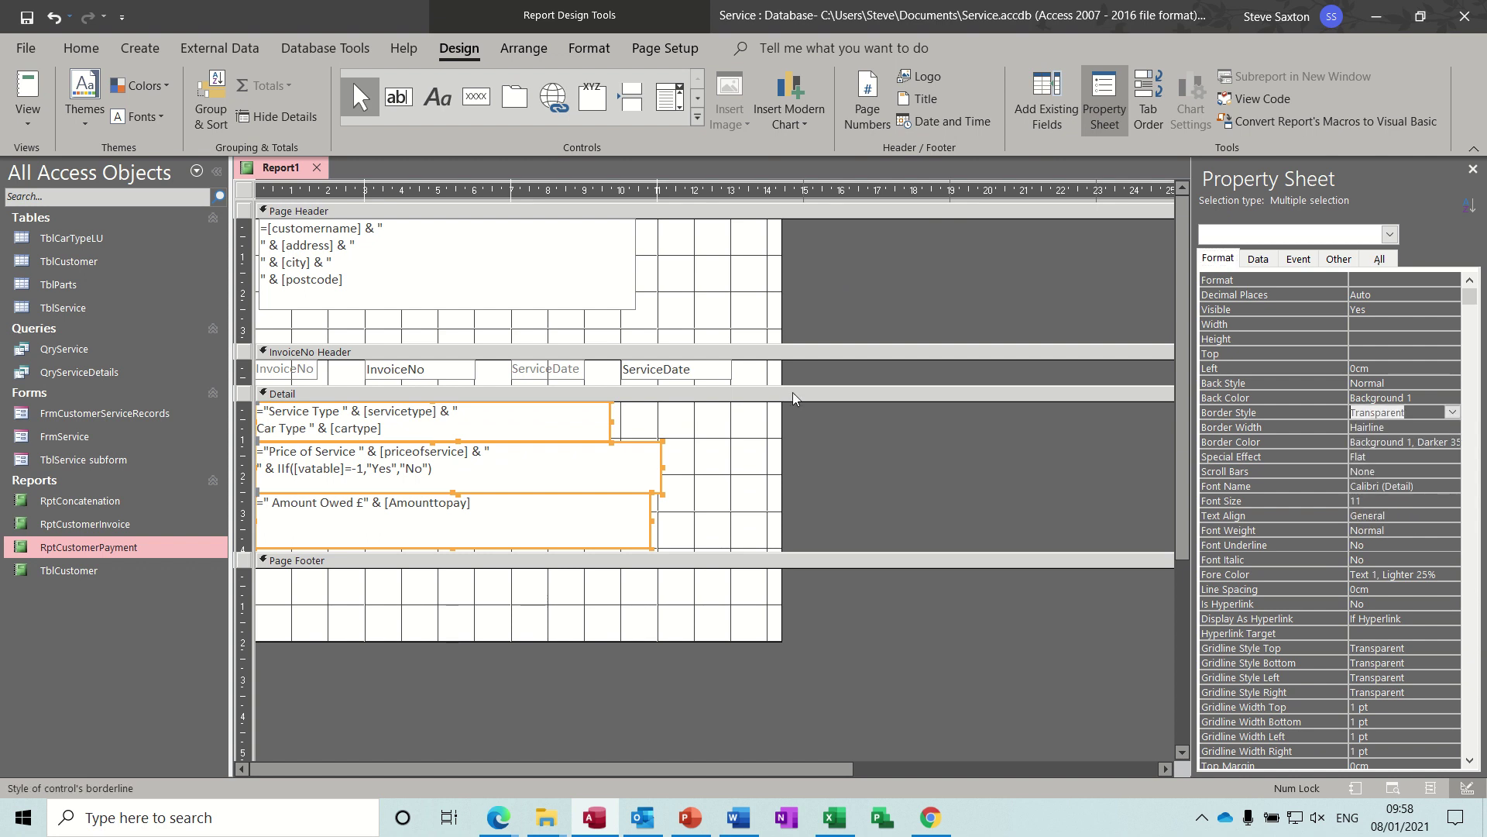
pyautogui.click(23, 88)
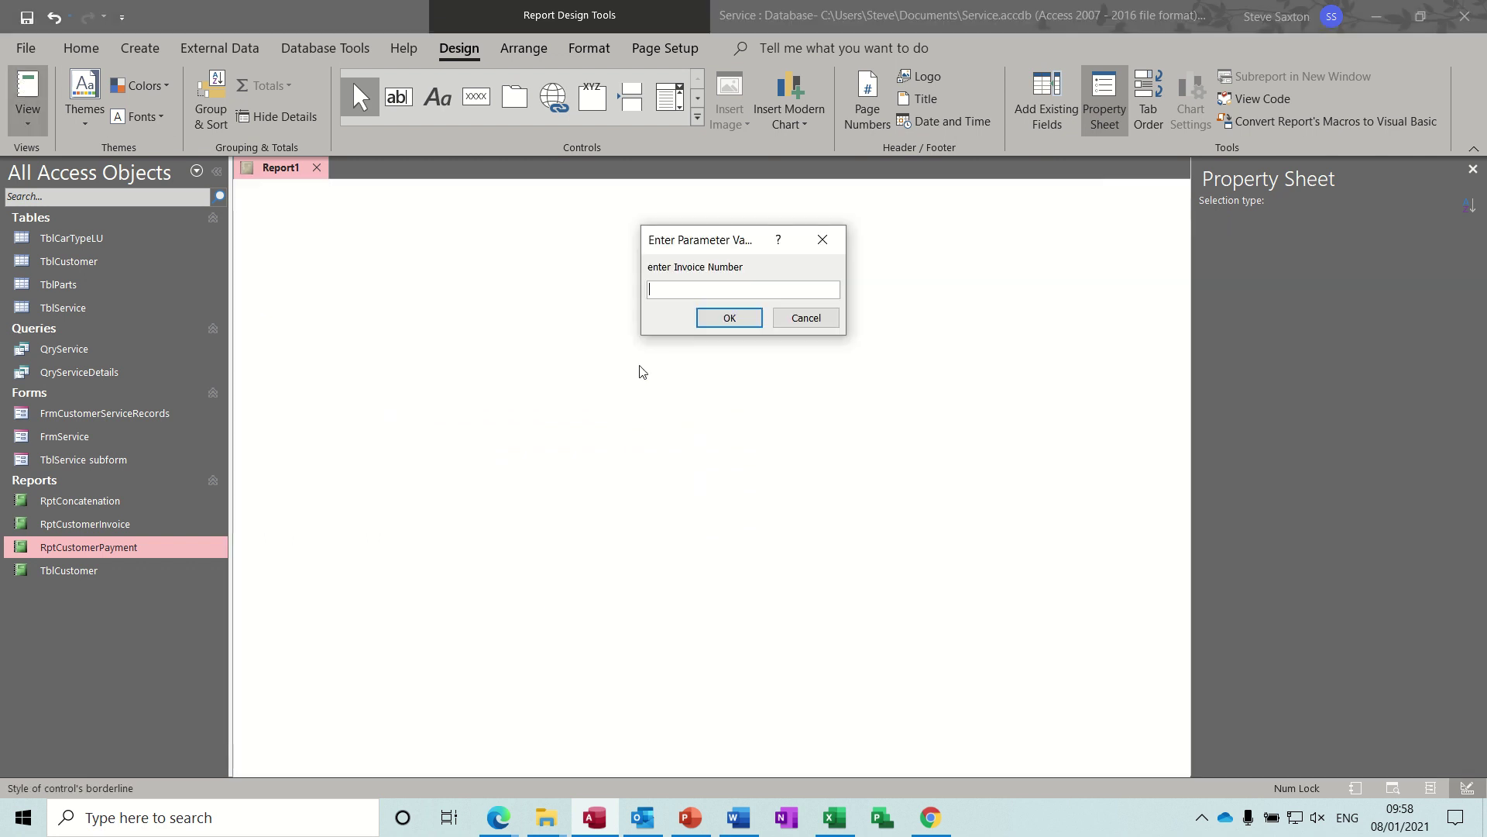
# Step: Show invoice 1's preview with borderless service lines, then switch back to Design View
pyautogui.press('Return')
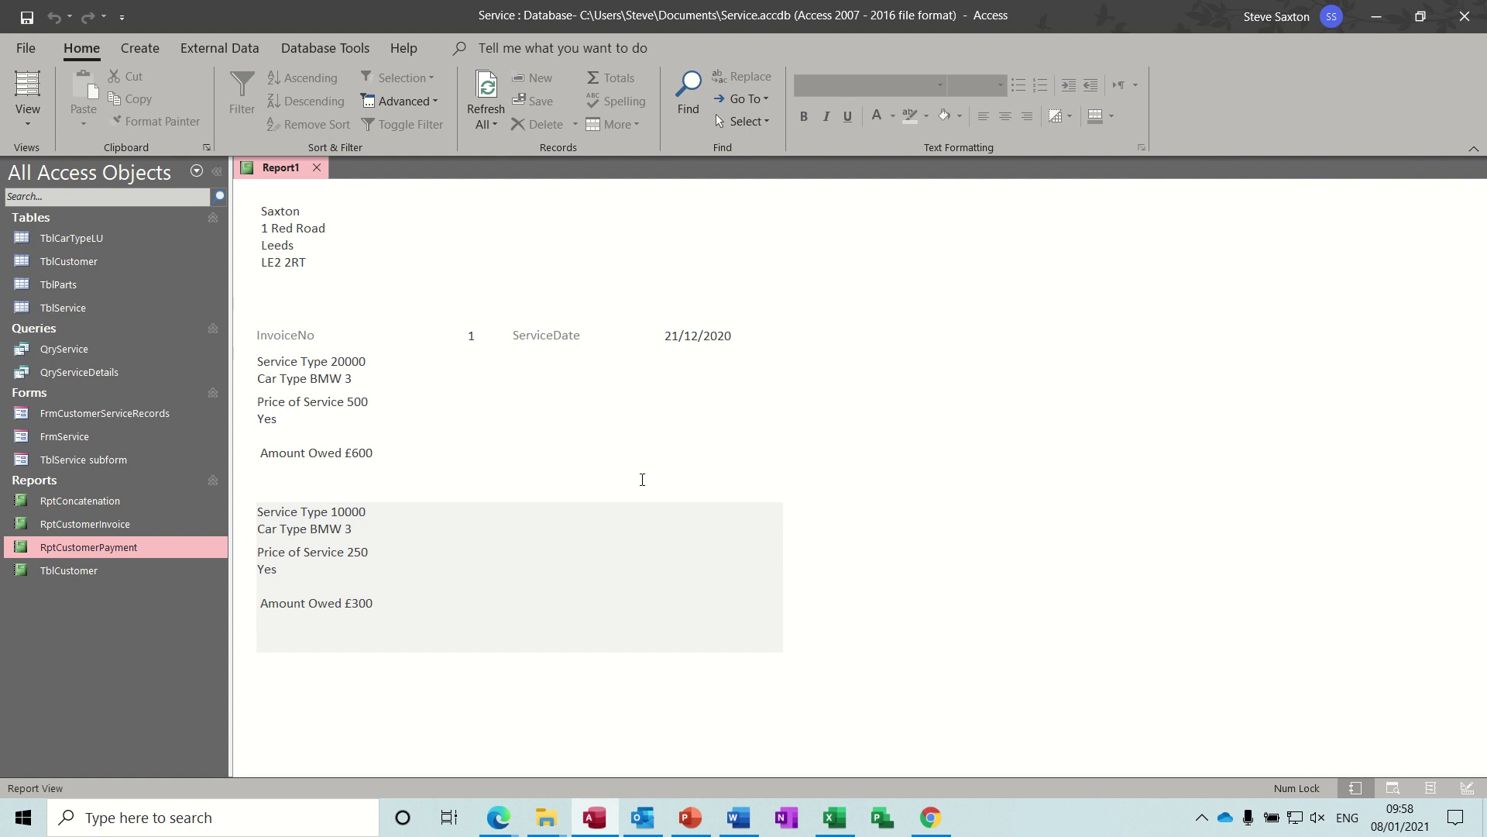
pyautogui.click(29, 116)
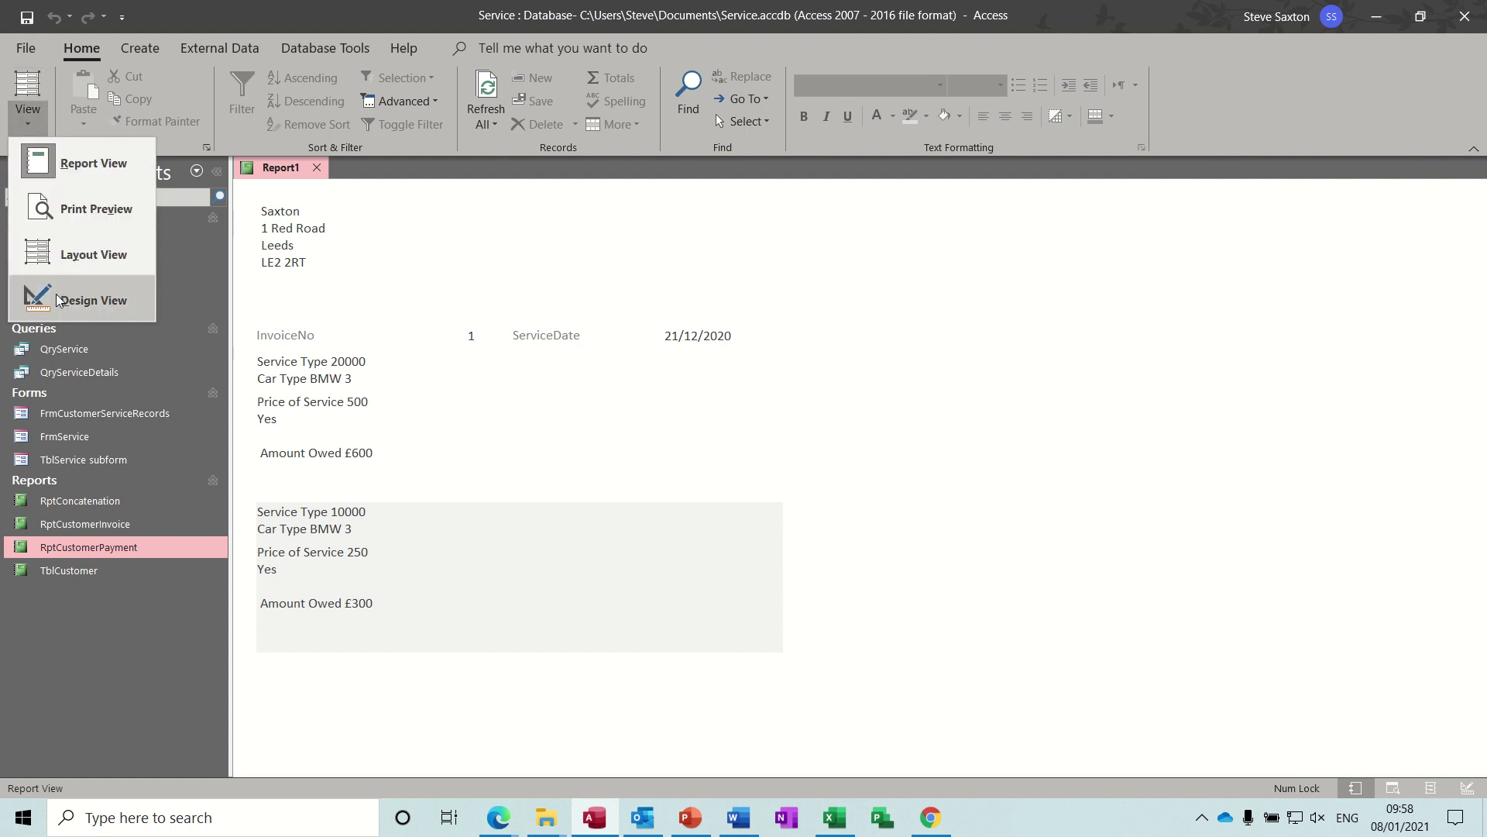
pyautogui.click(85, 300)
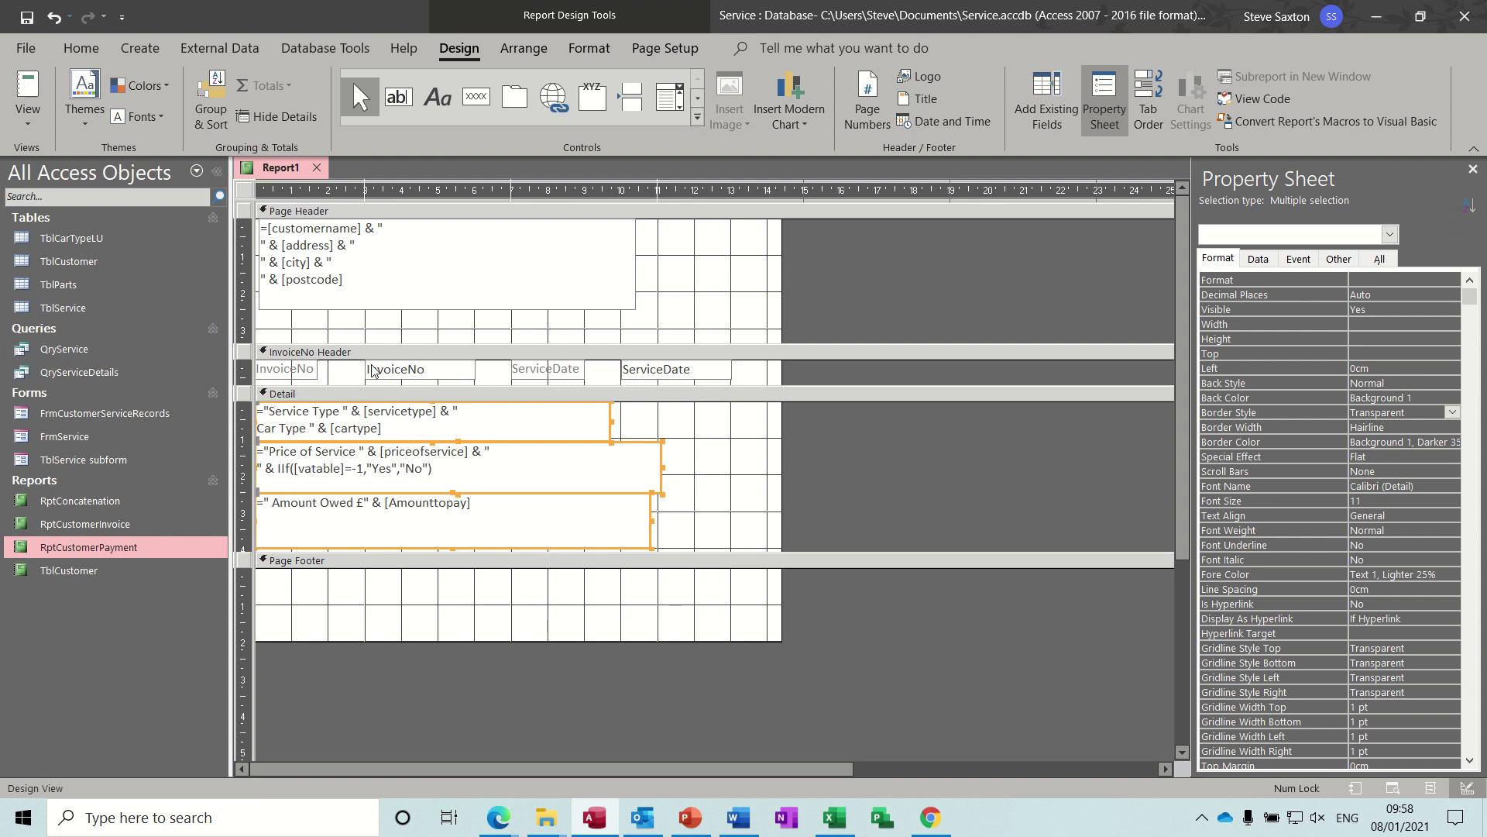
# Step: Change the InvoiceNo group from 'without a footer section' to 'with a footer section'
pyautogui.click(216, 95)
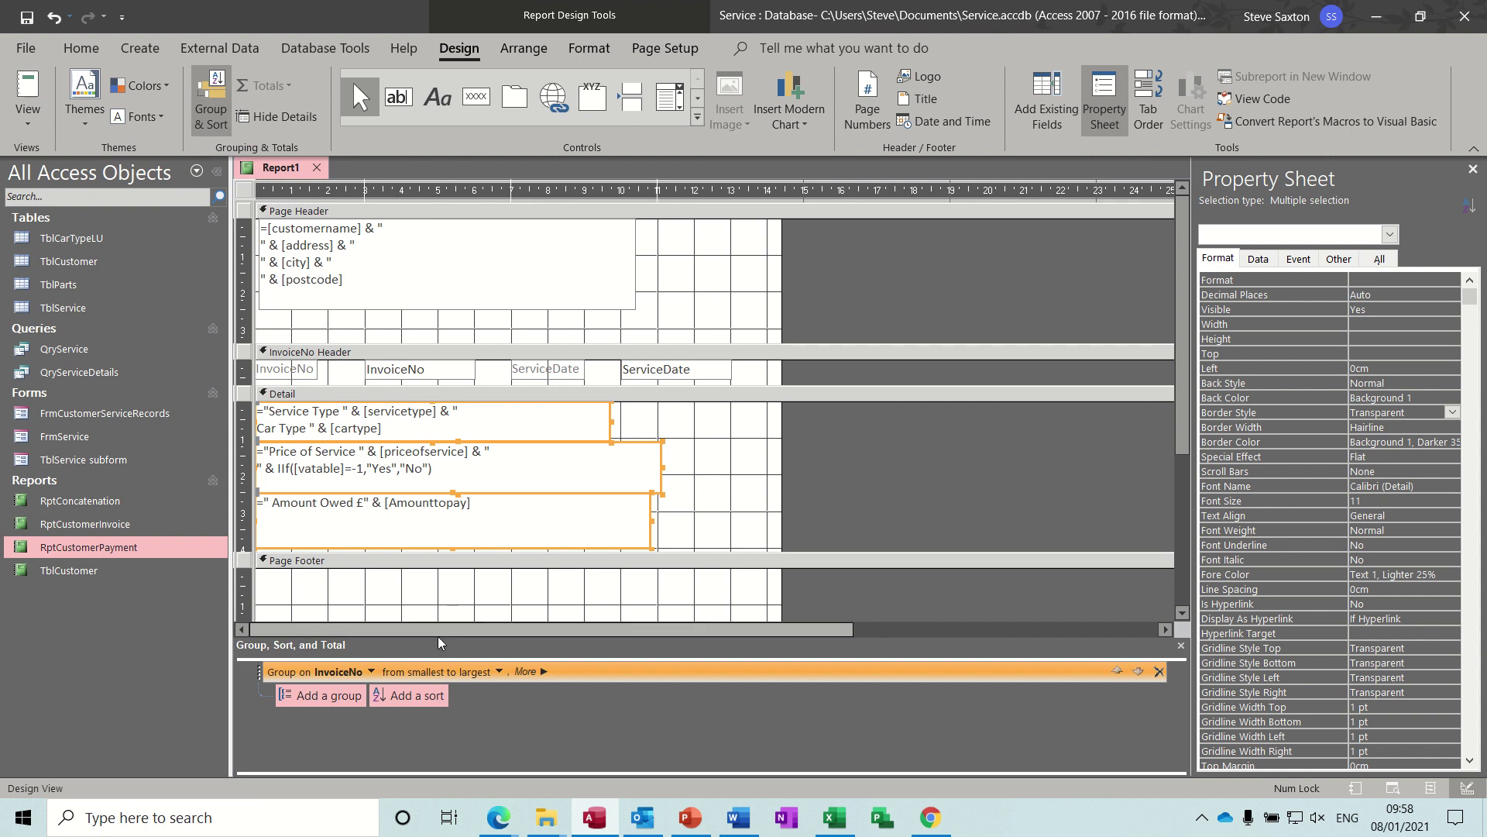
pyautogui.click(543, 672)
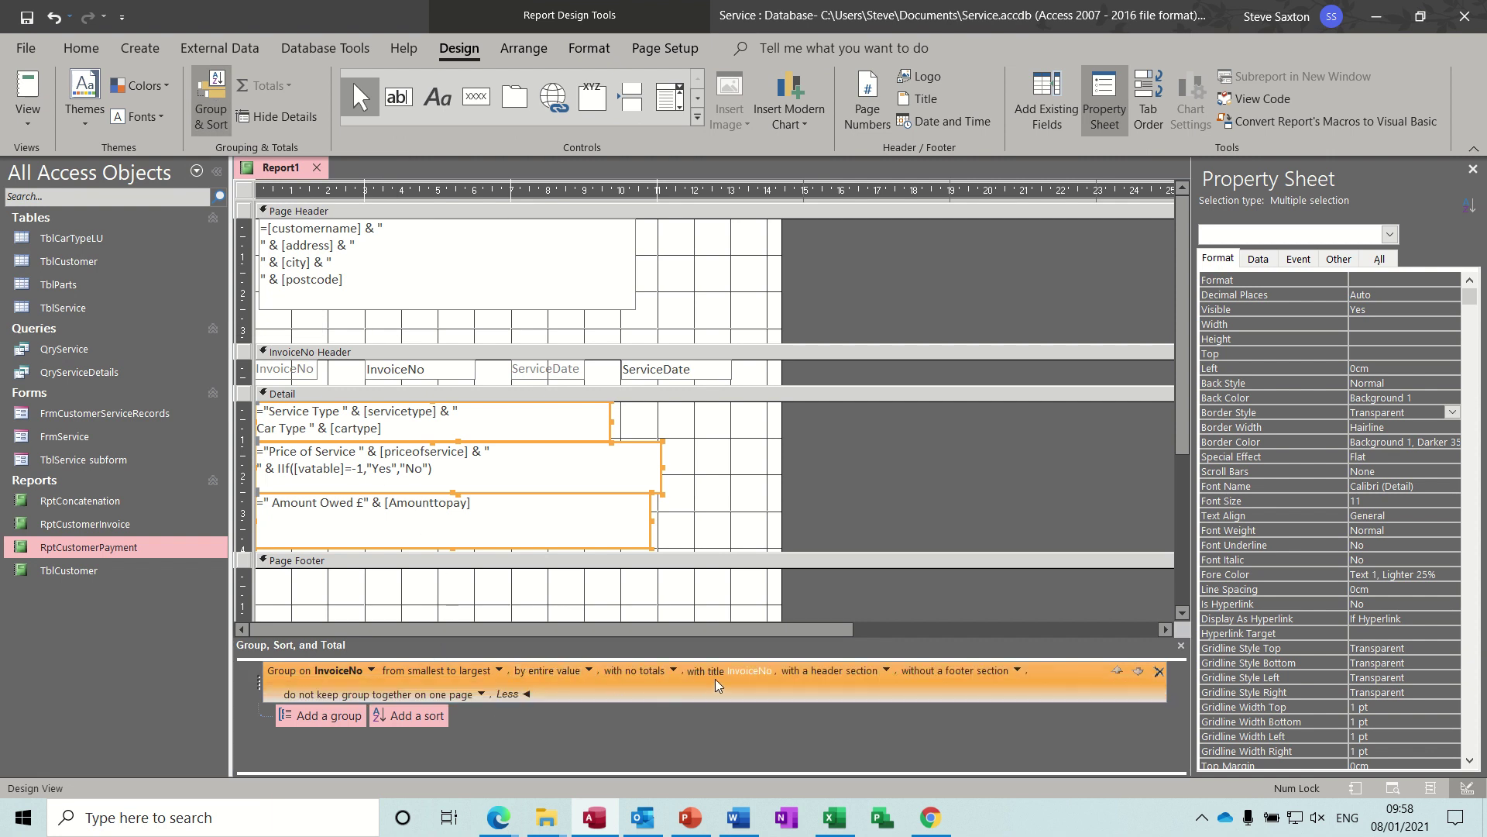
pyautogui.click(1018, 671)
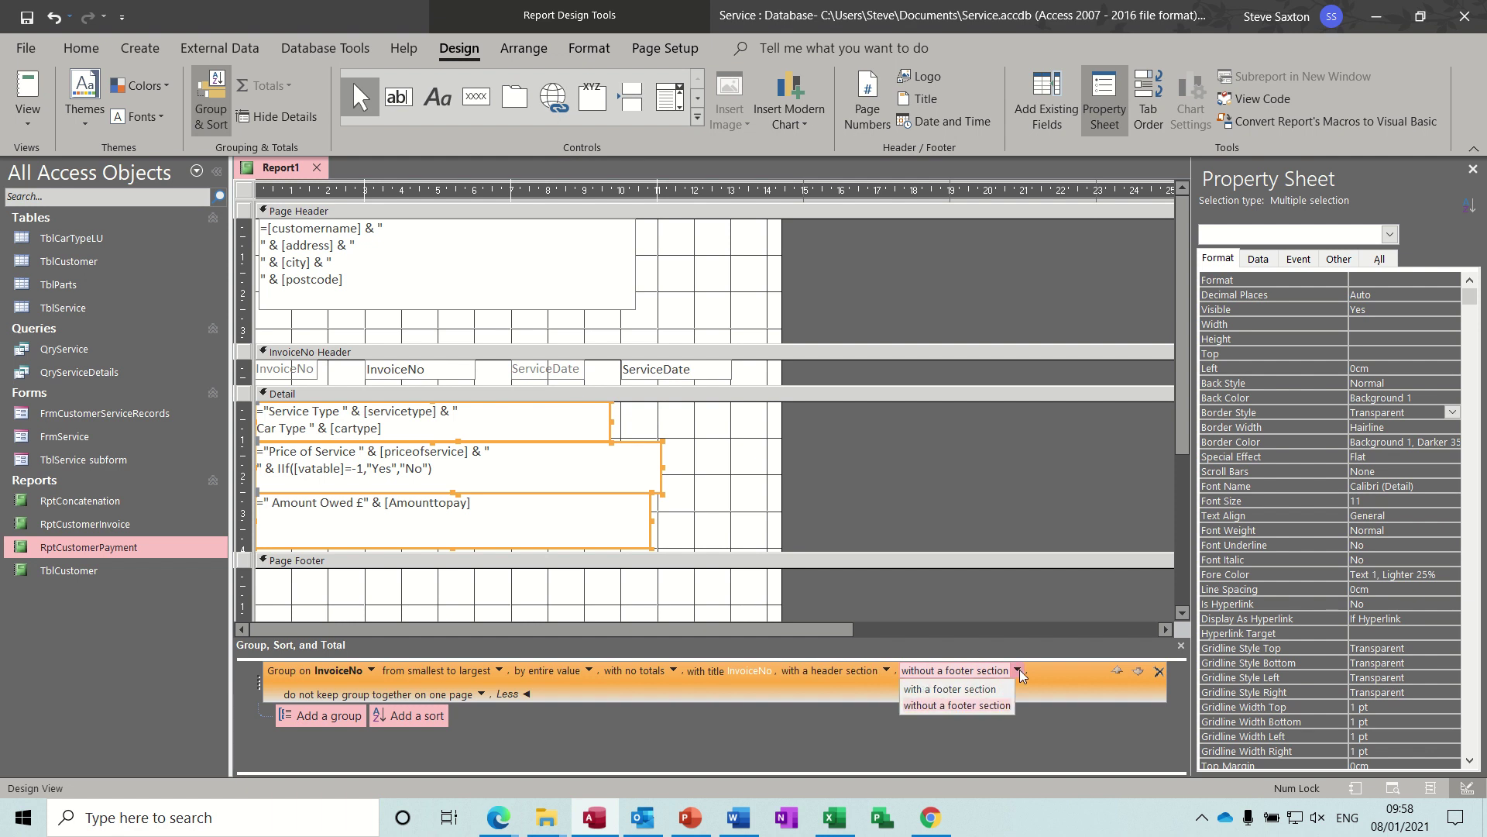
pyautogui.click(983, 689)
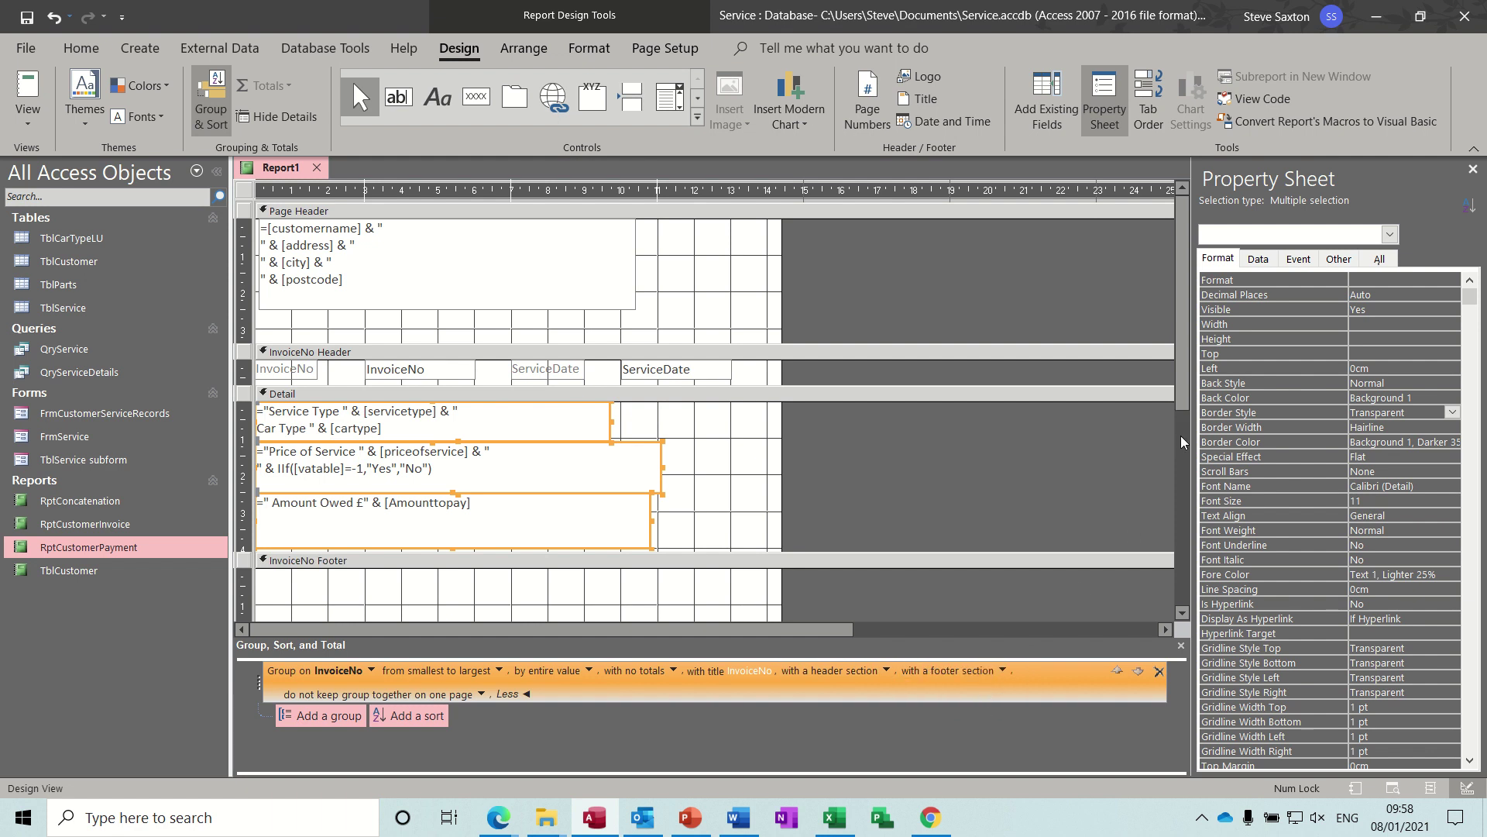
pyautogui.moveTo(1183, 387); pyautogui.dragTo(1183, 438)
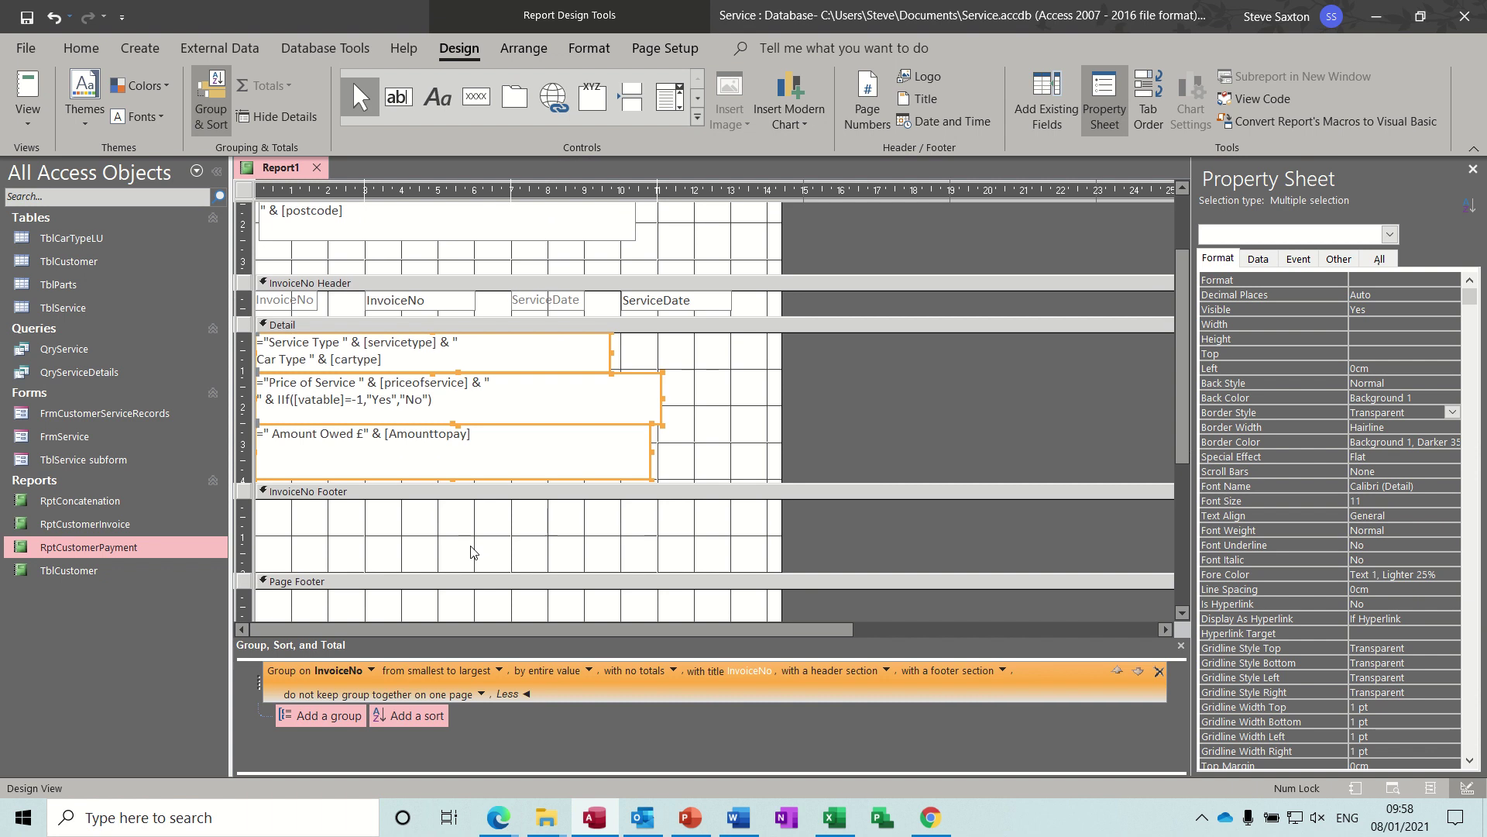
# Step: Draw a text box in the InvoiceNo Footer holding =Sum([amounttopay]), then start a preview
pyautogui.click(404, 528)
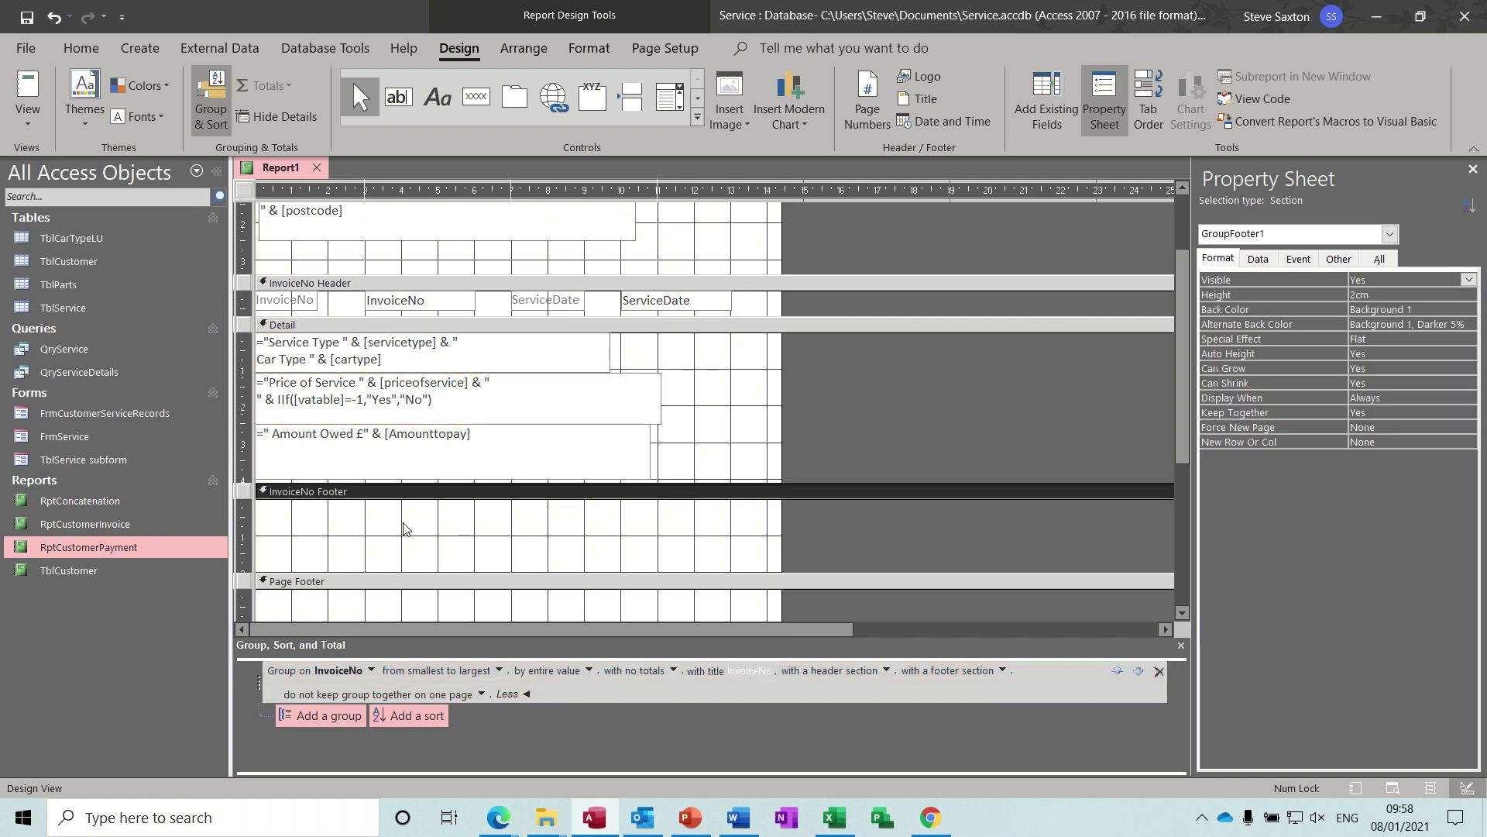
pyautogui.click(398, 97)
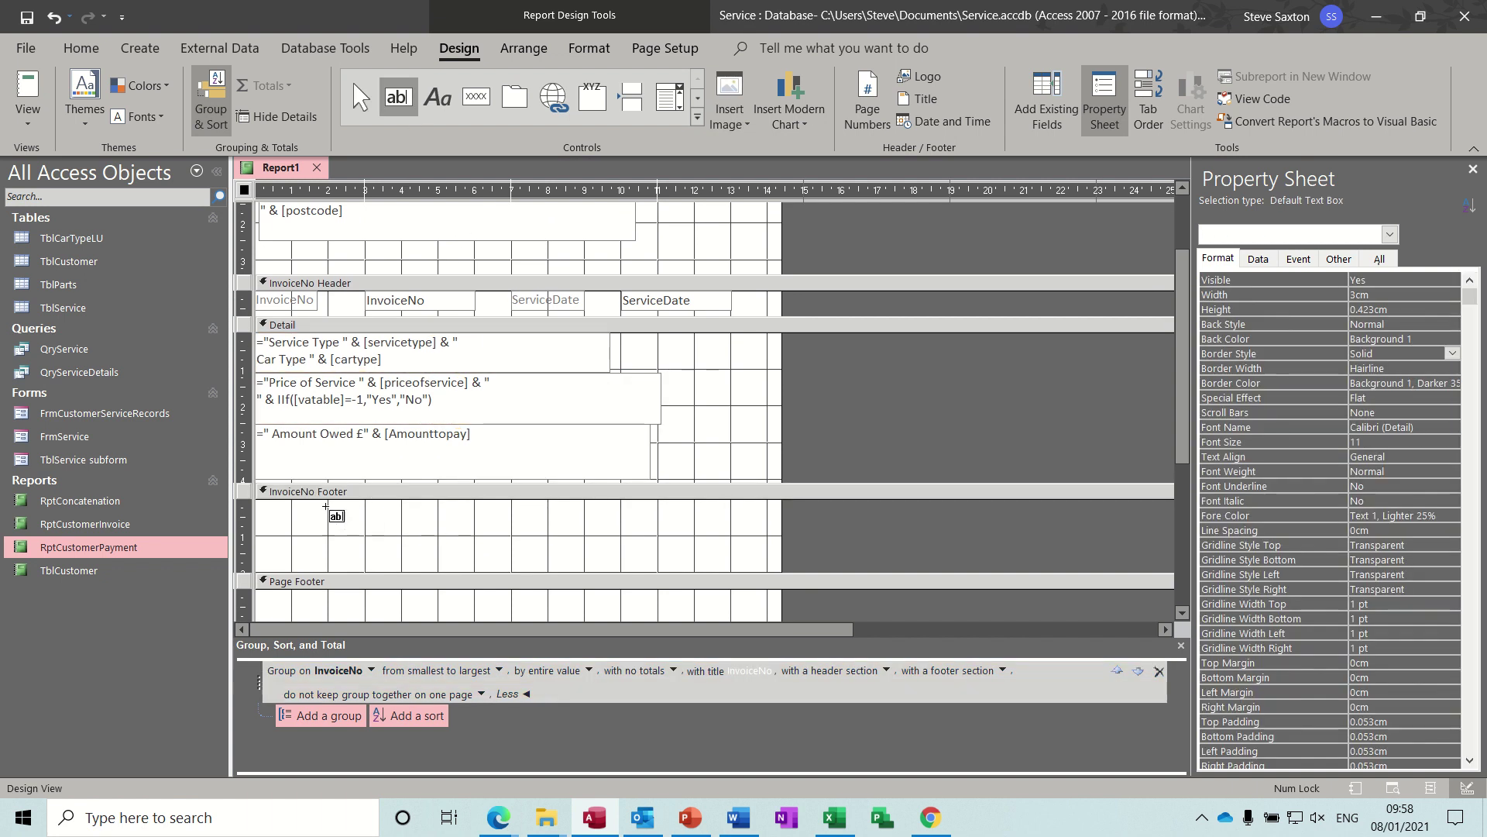
pyautogui.moveTo(304, 512); pyautogui.dragTo(532, 549)
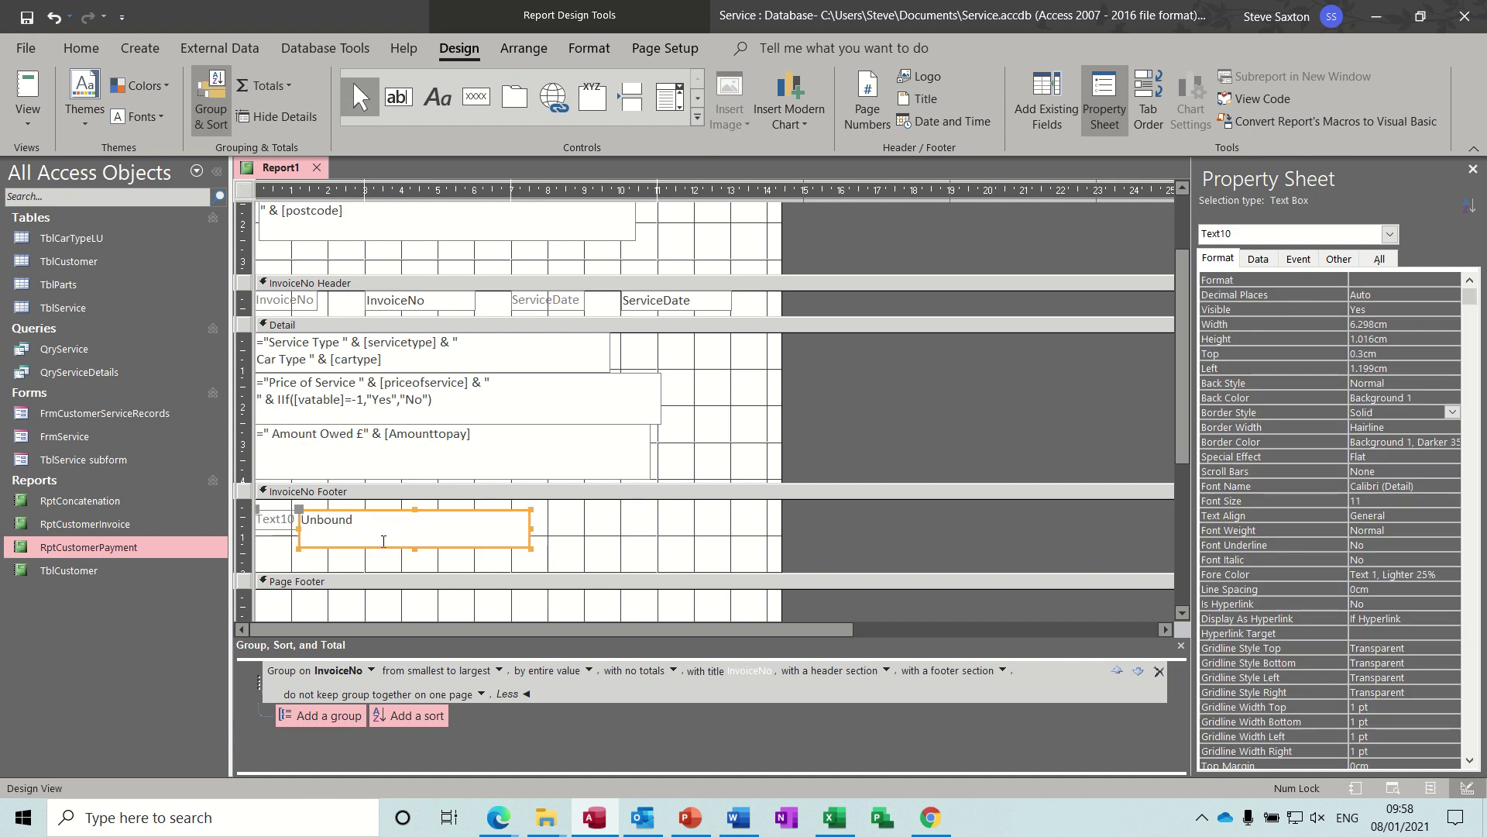
pyautogui.click(272, 519)
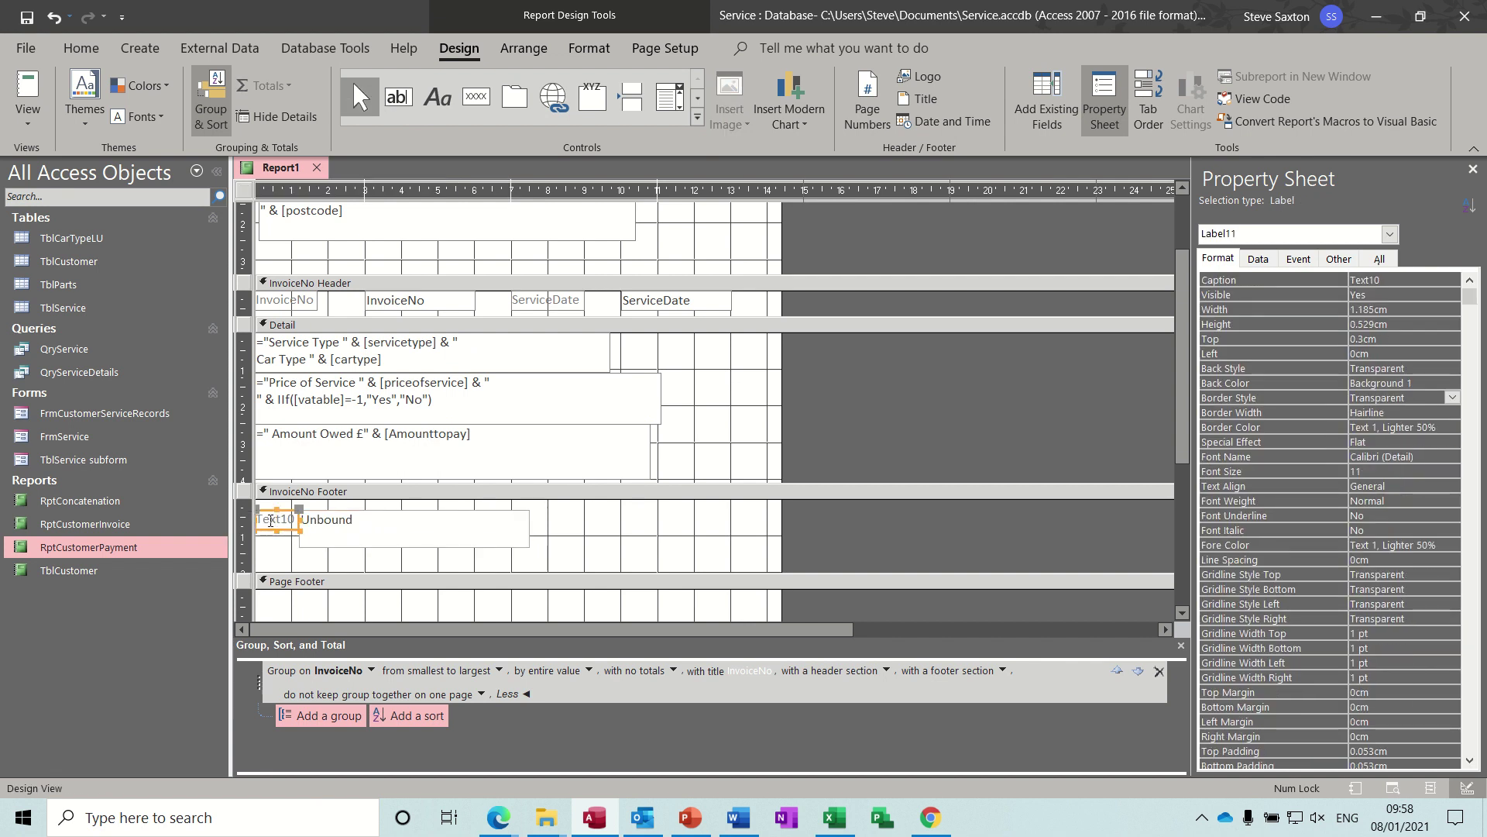
pyautogui.click(314, 527)
pyautogui.click(317, 521)
pyautogui.write('=')
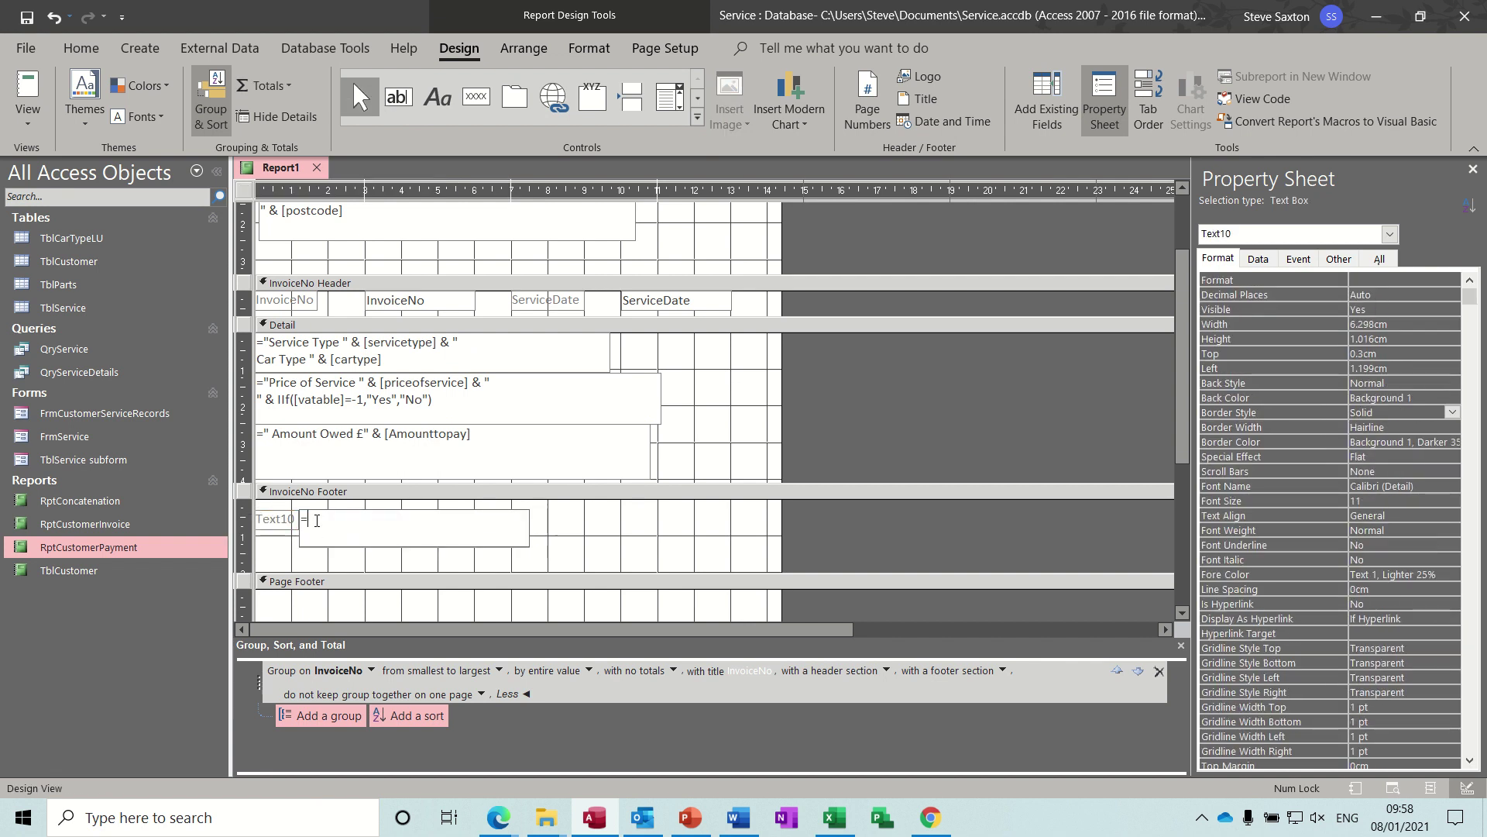
pyautogui.write('sum([amounttopay]')
pyautogui.click(617, 529)
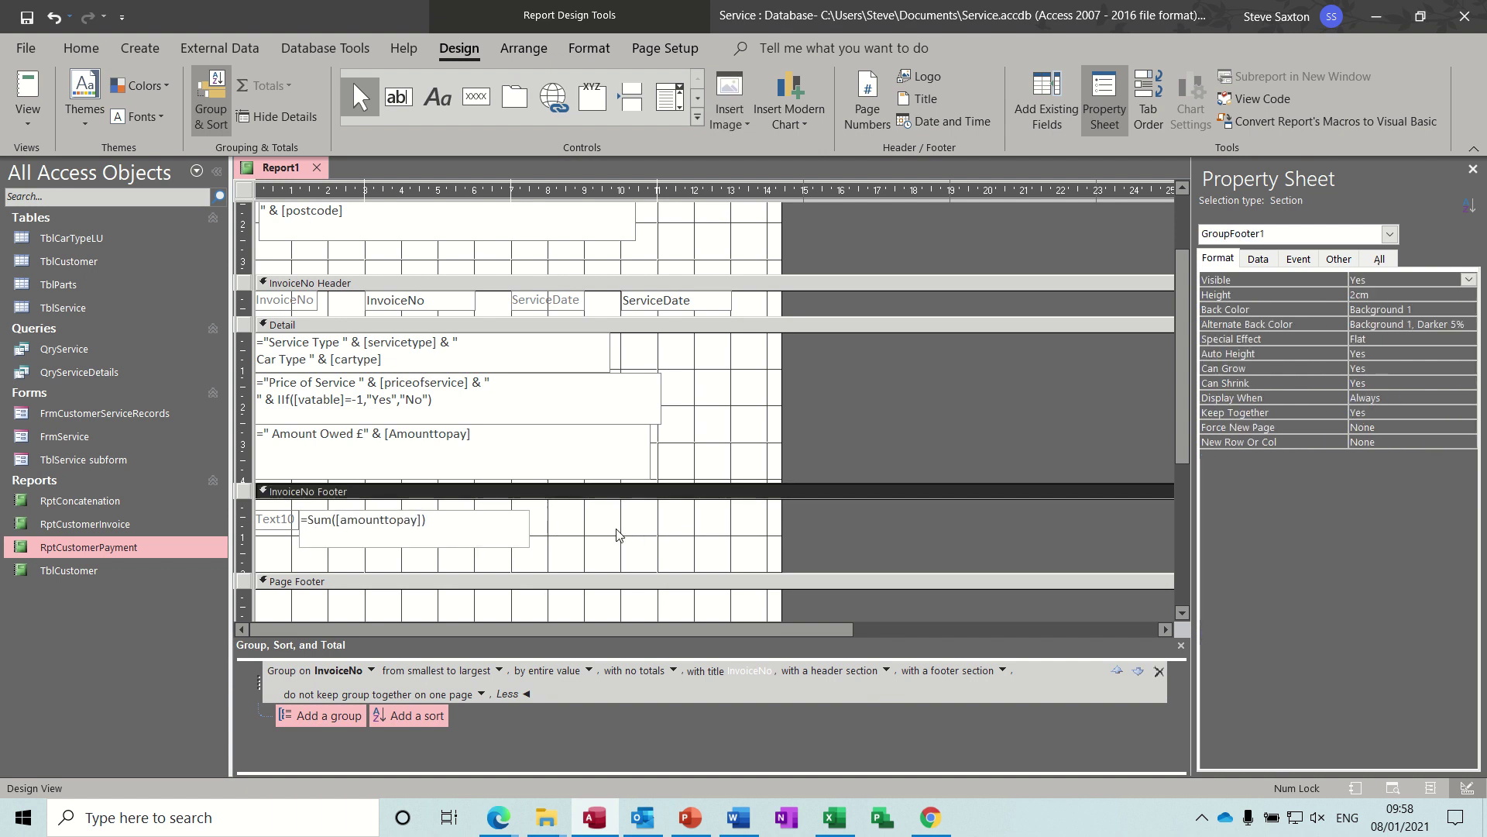
pyautogui.click(27, 85)
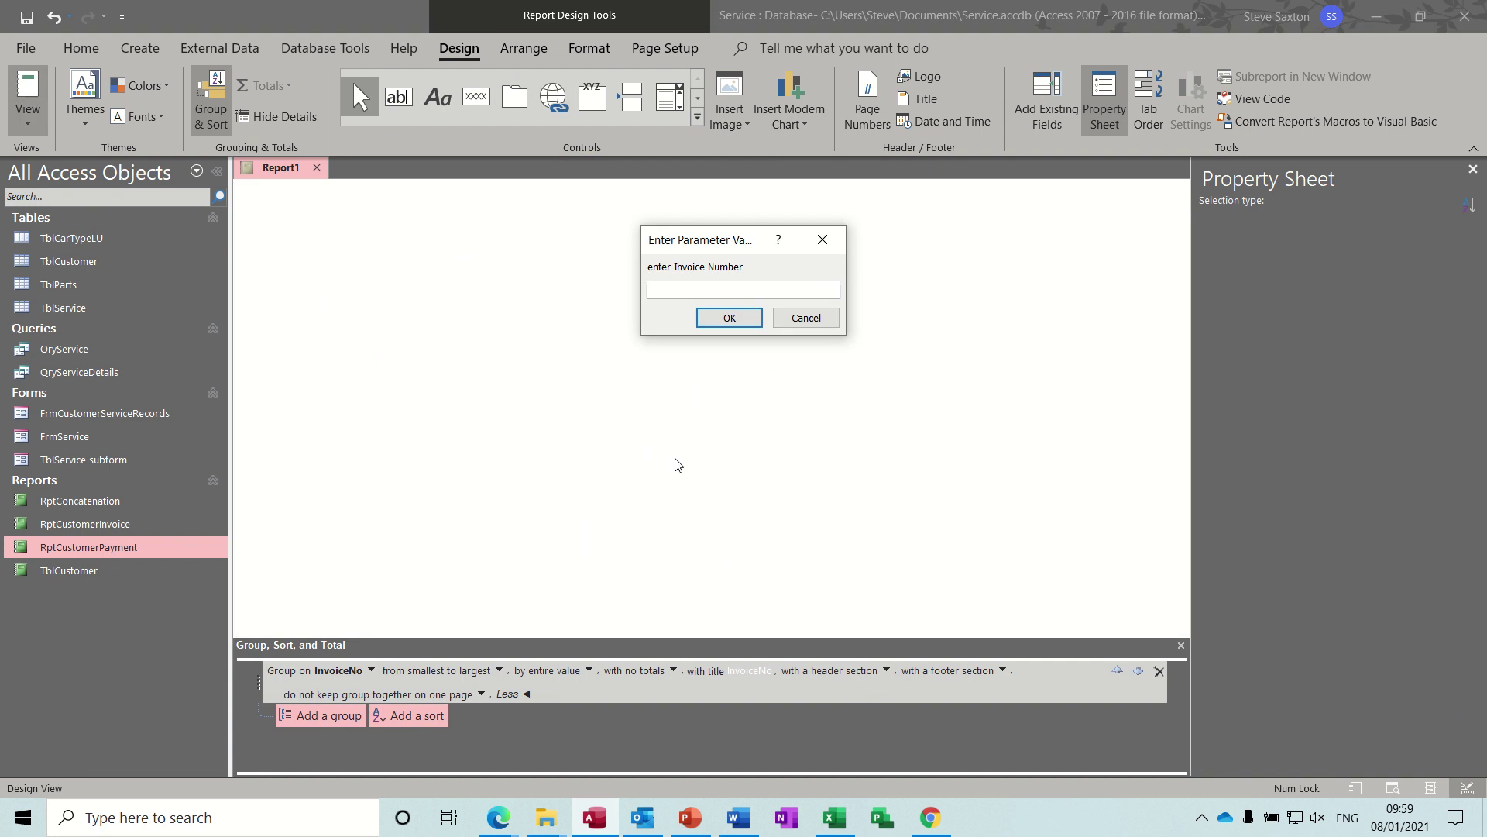
# Step: Preview invoice 1, confirm the footer total of 900, then return to Design View and select the sum box
pyautogui.write('1')
pyautogui.press('Return')
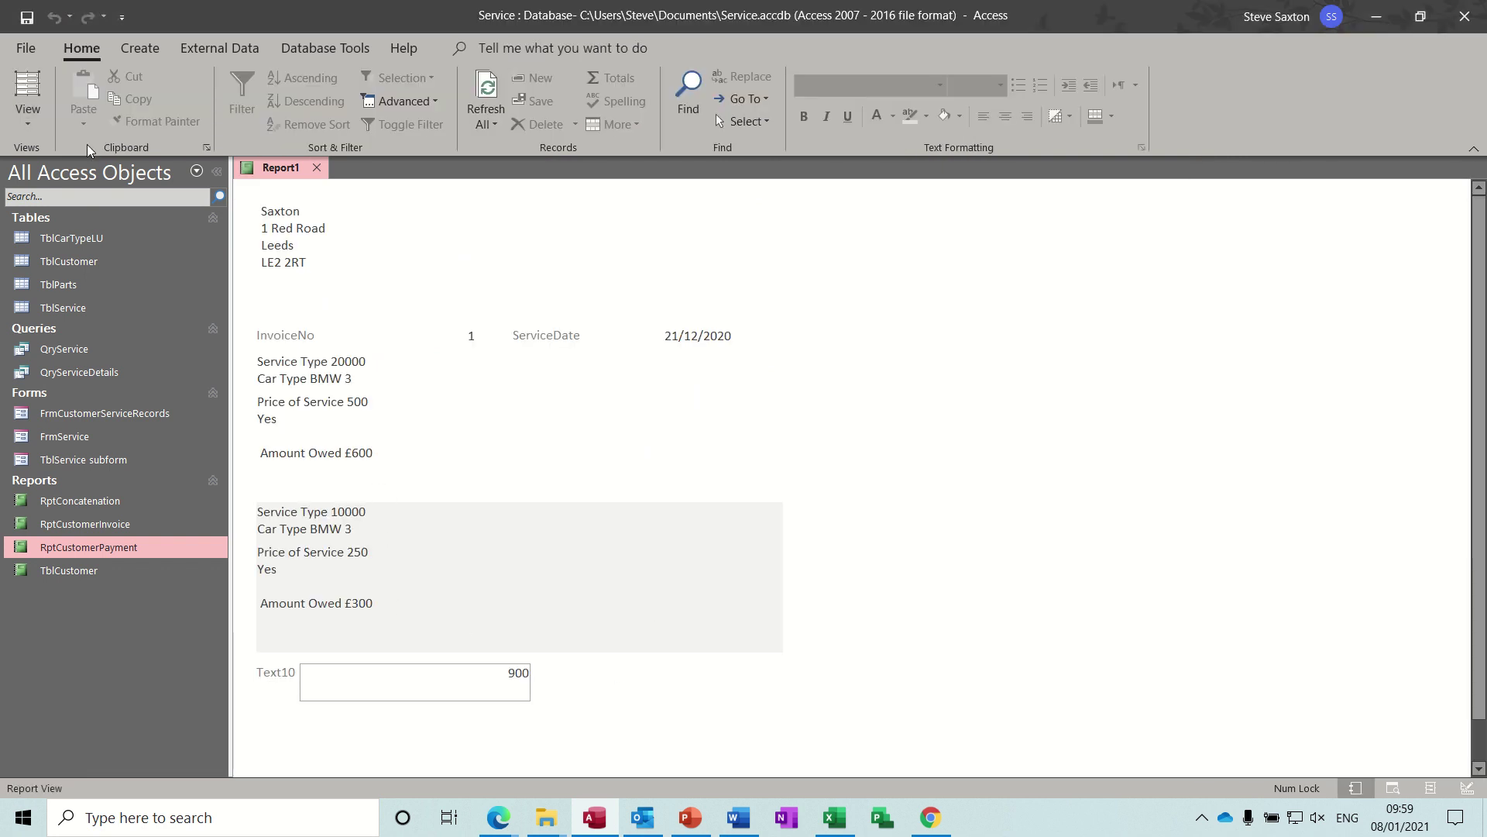
pyautogui.click(29, 123)
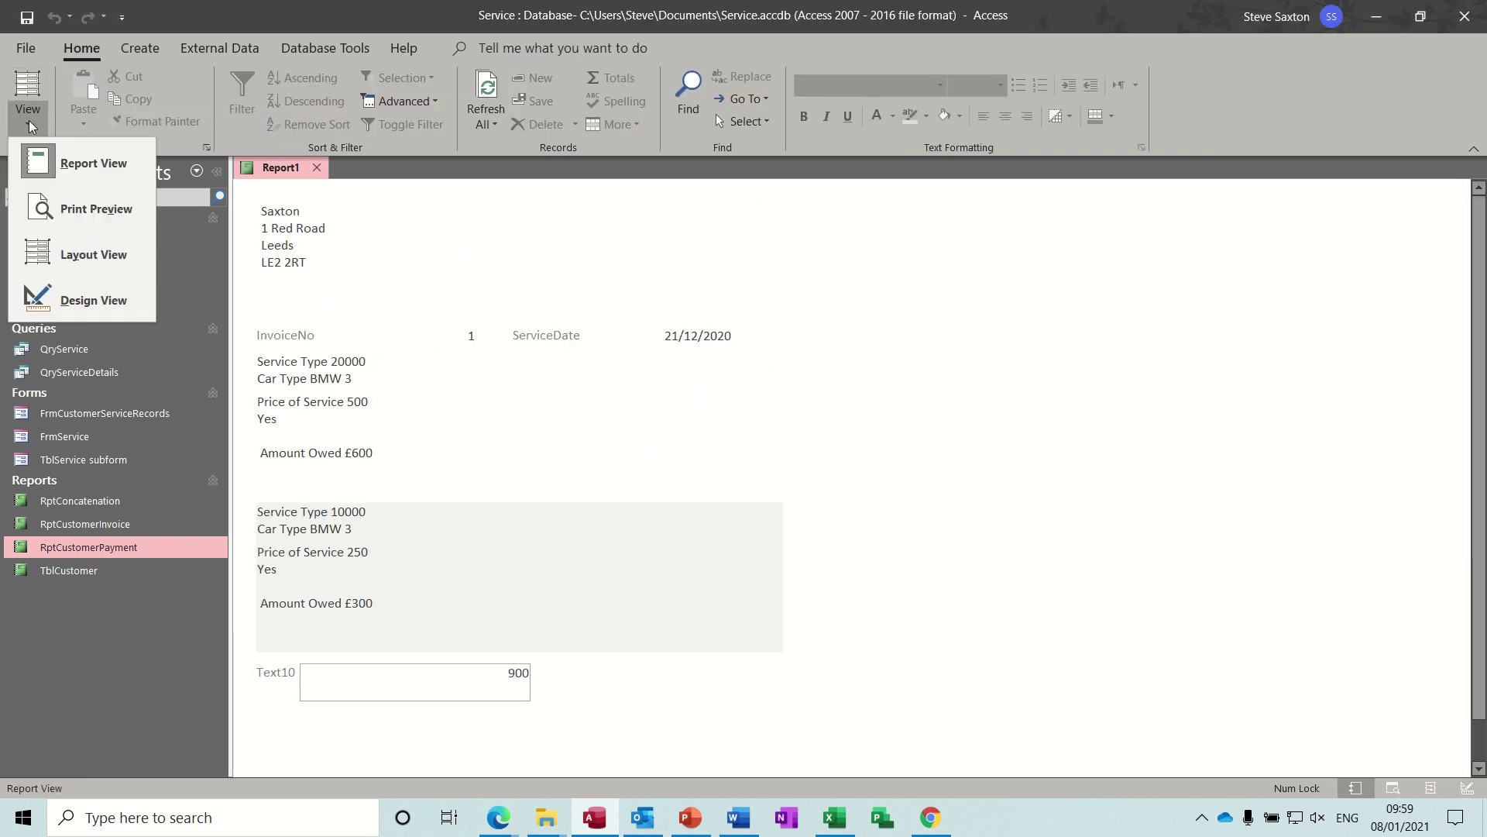
pyautogui.click(81, 301)
pyautogui.click(480, 608)
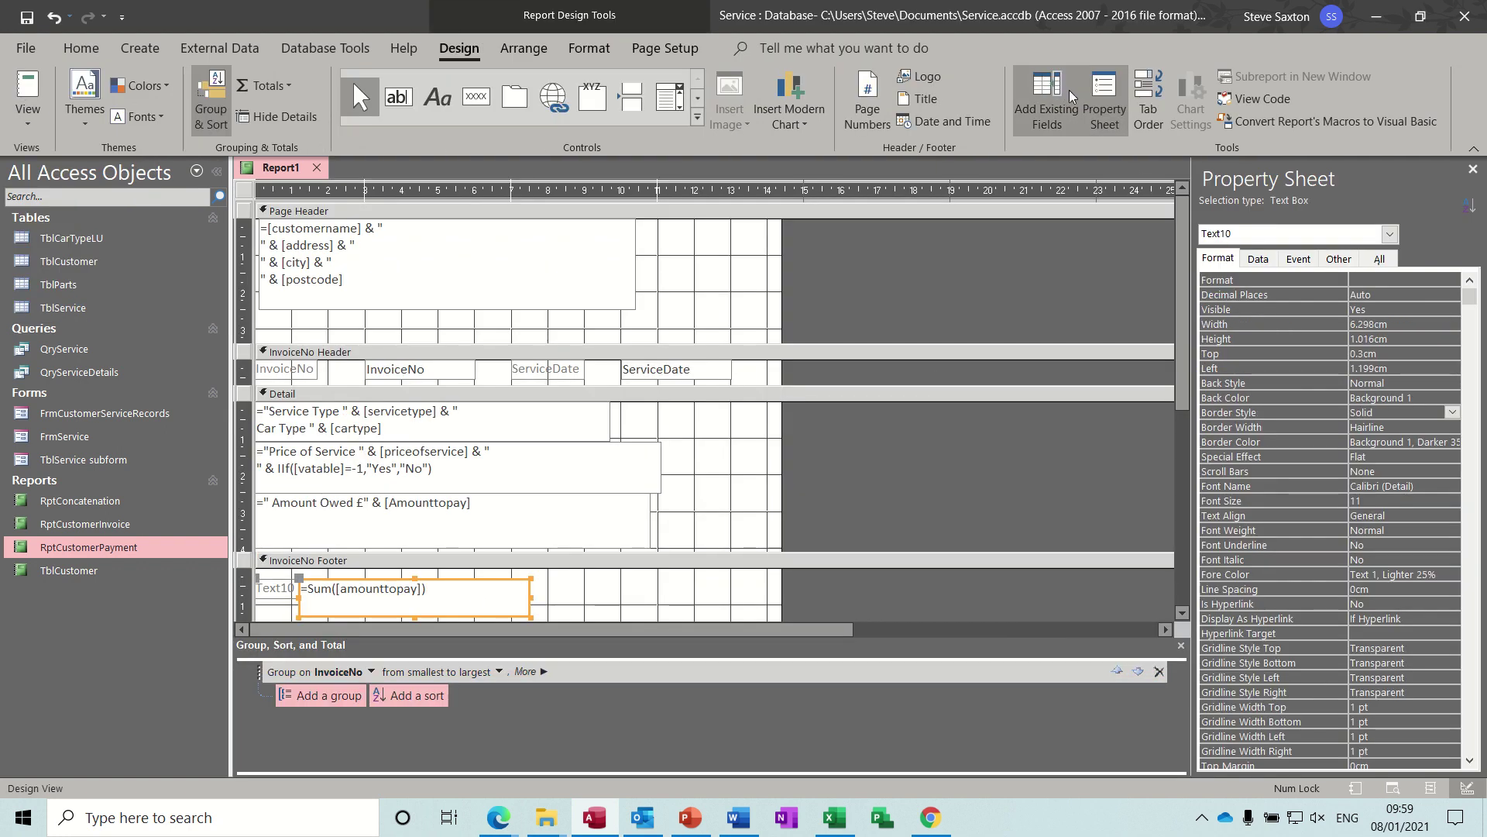
# Step: Format the invoice total box as Currency
pyautogui.click(1416, 280)
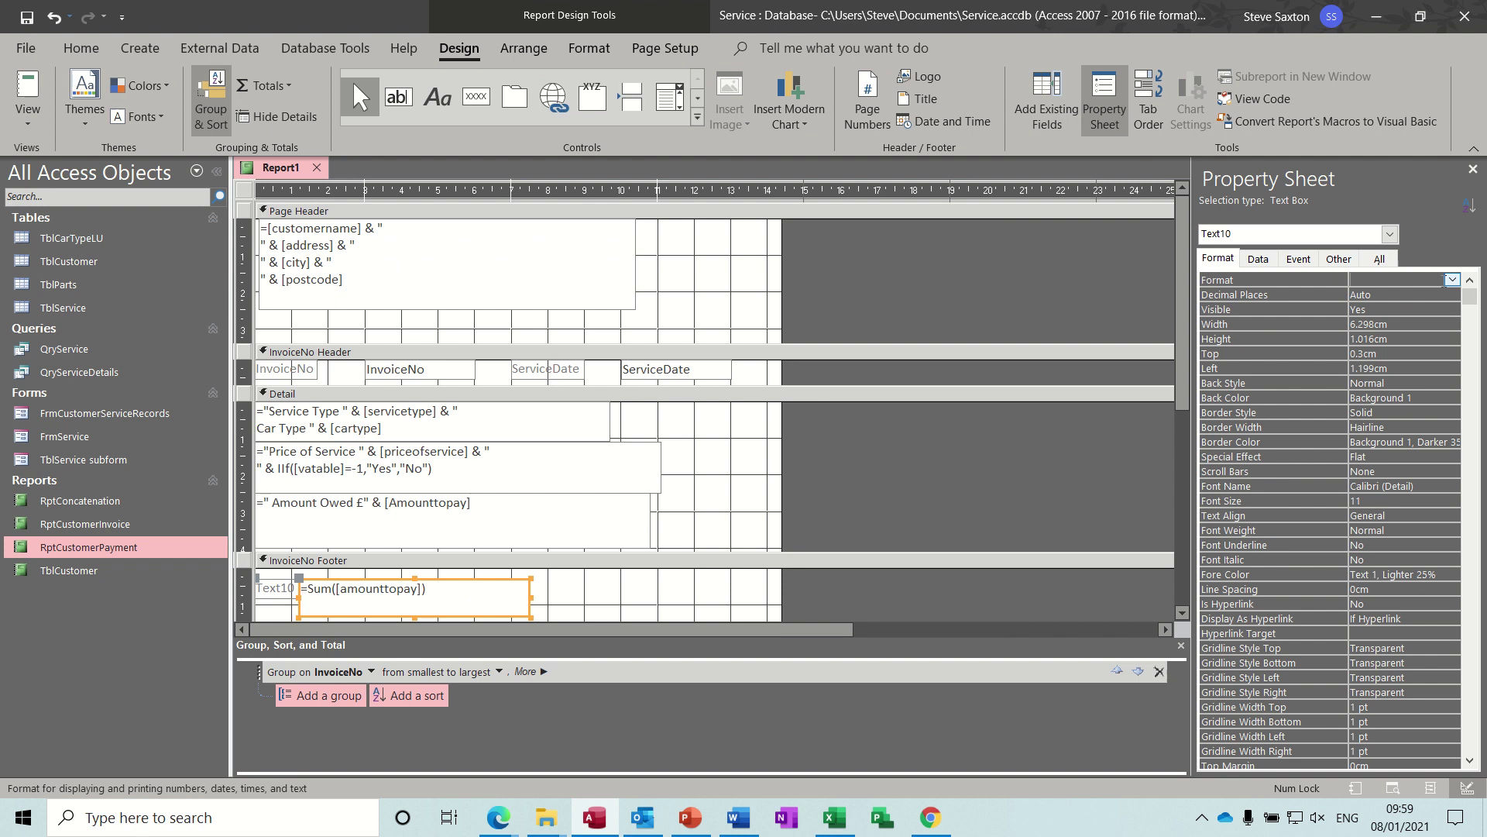
pyautogui.click(1448, 279)
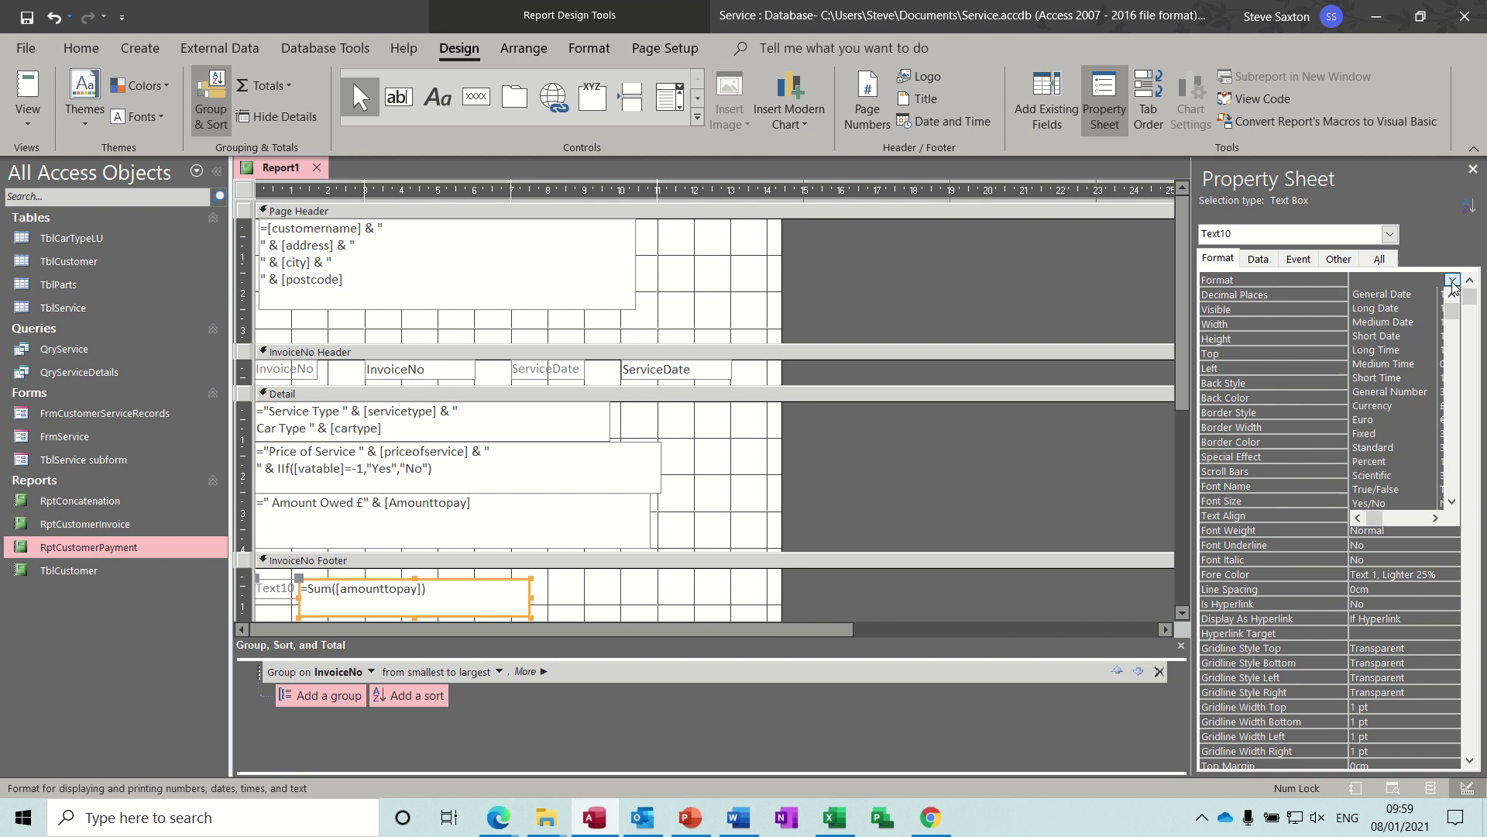
pyautogui.click(1395, 405)
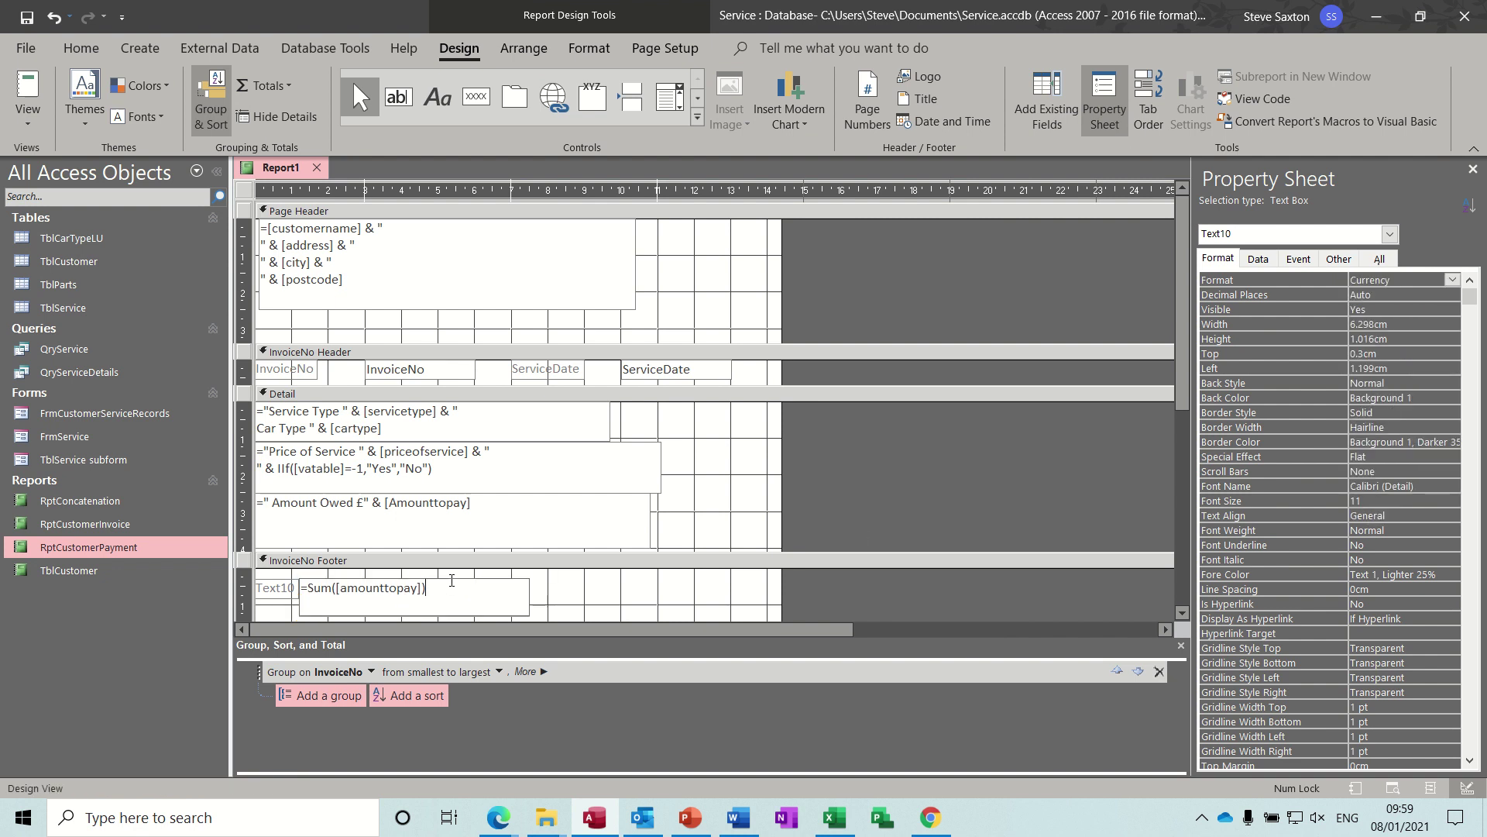
# Step: Reposition the total box and its label, captioning the label 'Invoice Total to Pay'
pyautogui.click(529, 596)
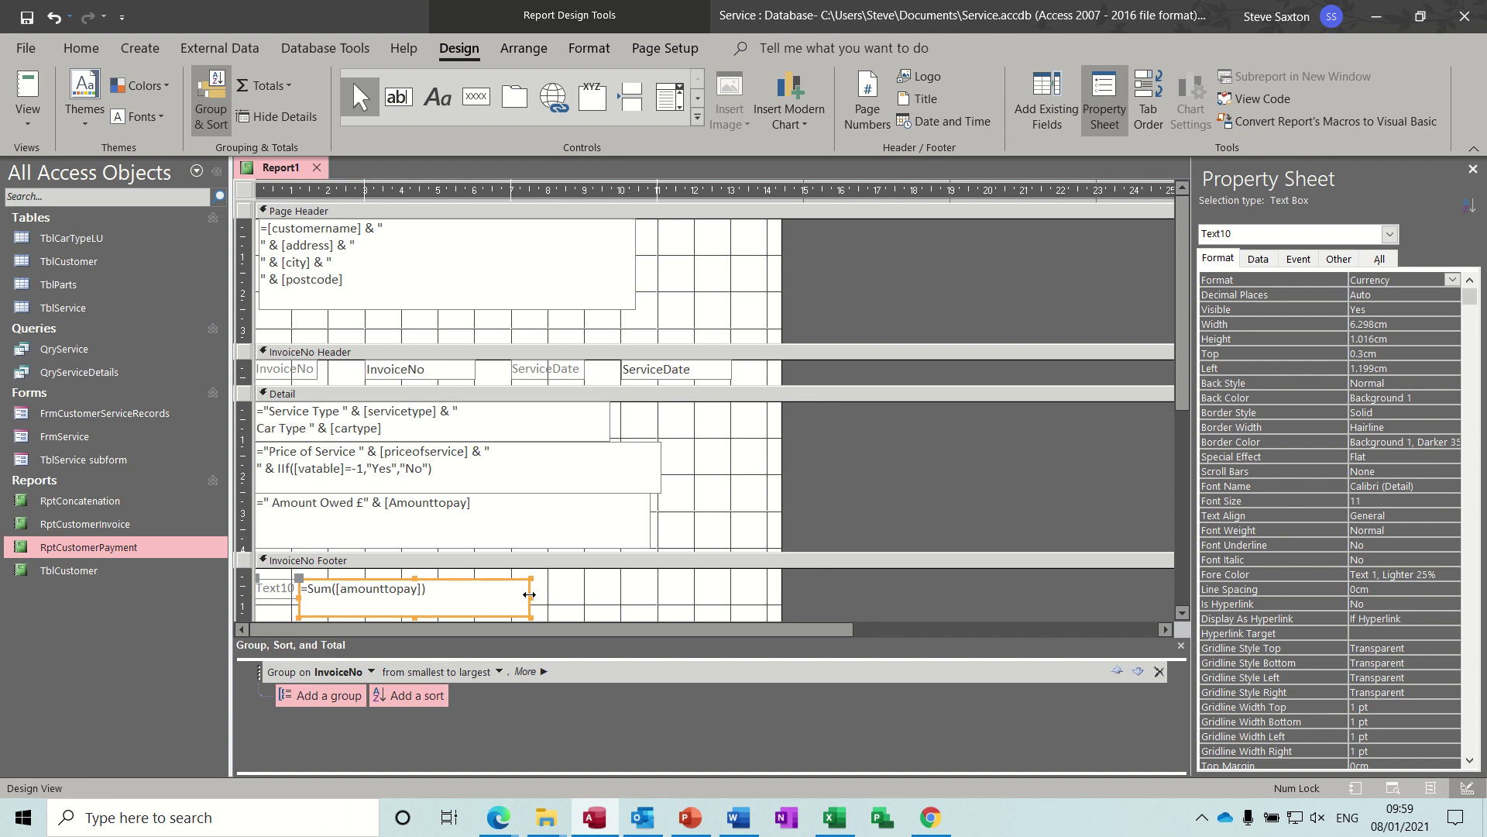
pyautogui.moveTo(528, 590); pyautogui.dragTo(572, 580)
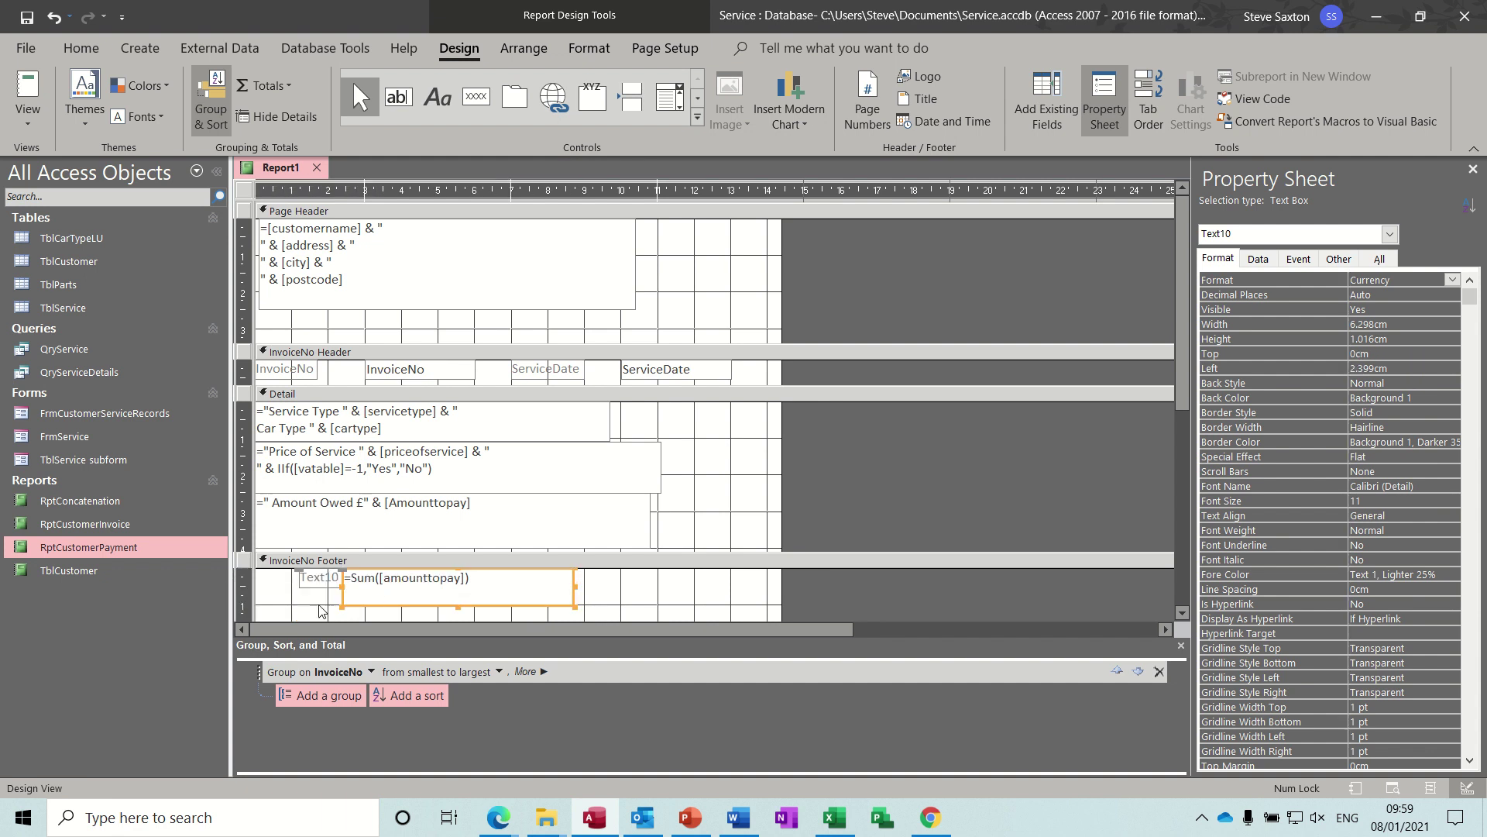
pyautogui.click(316, 584)
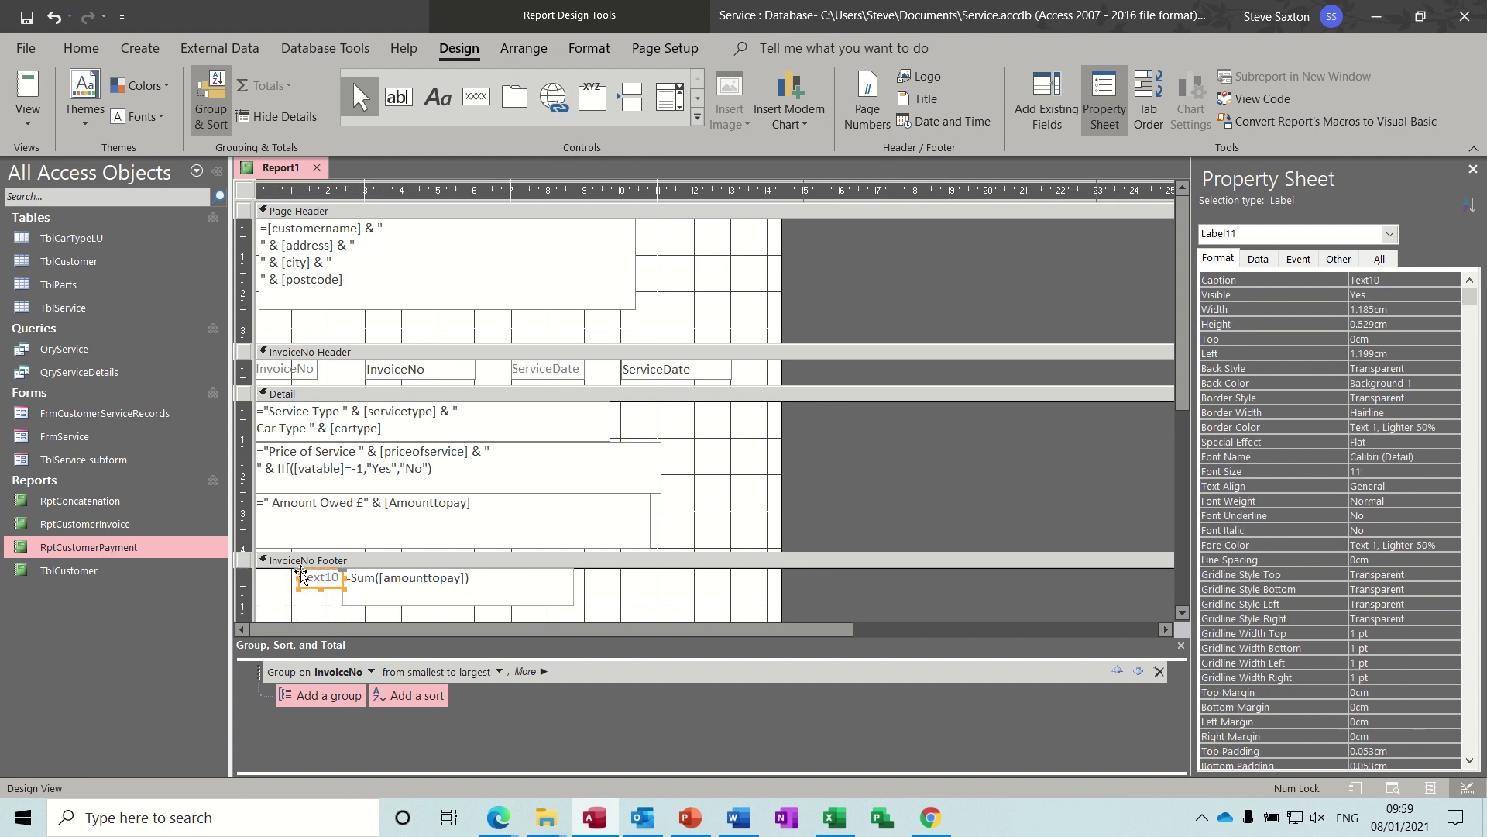
pyautogui.moveTo(302, 574); pyautogui.dragTo(256, 574)
pyautogui.click(297, 581)
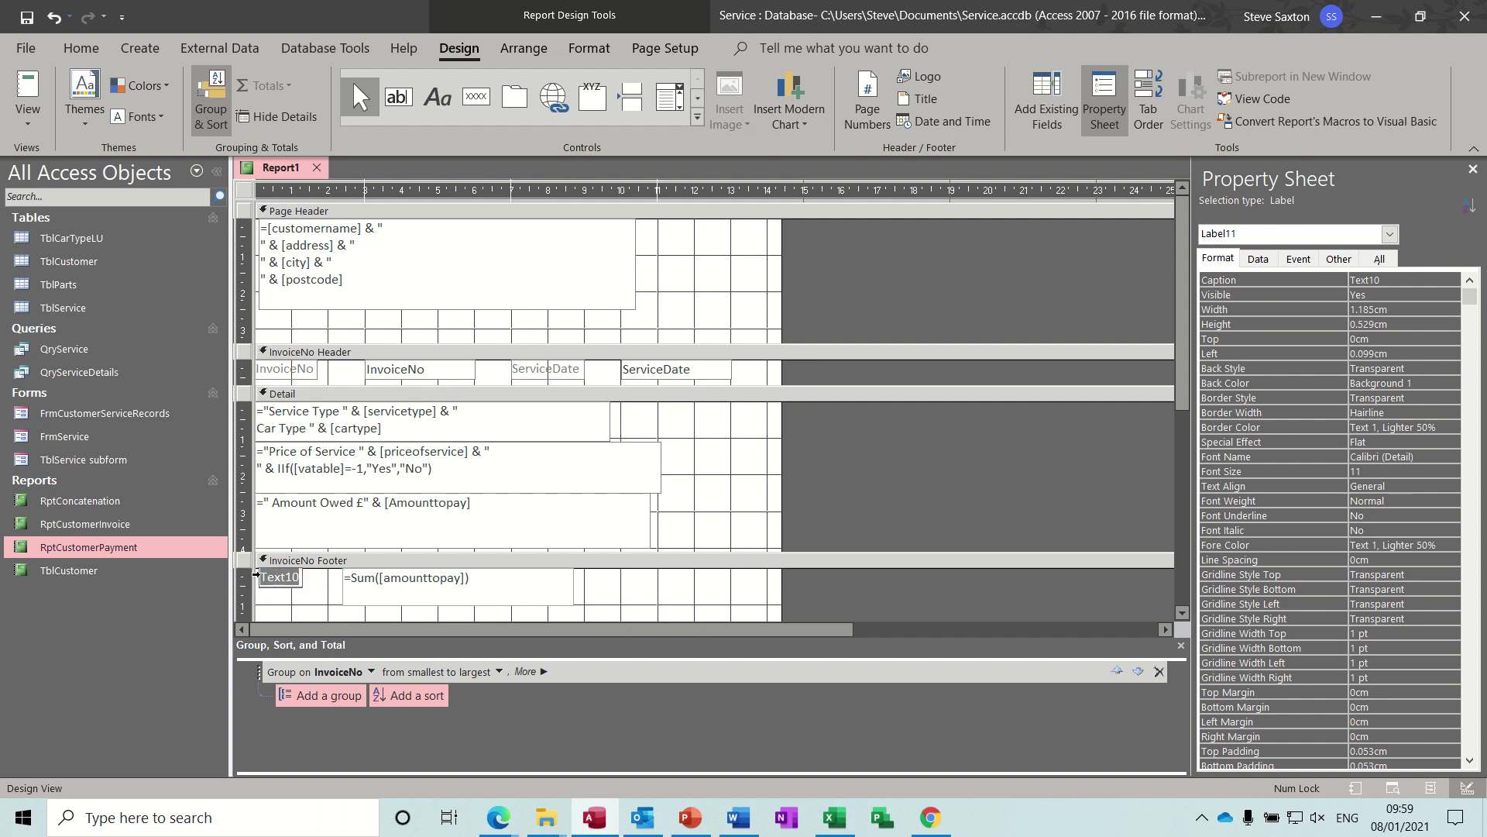
pyautogui.write('Invoice Total to Pa')
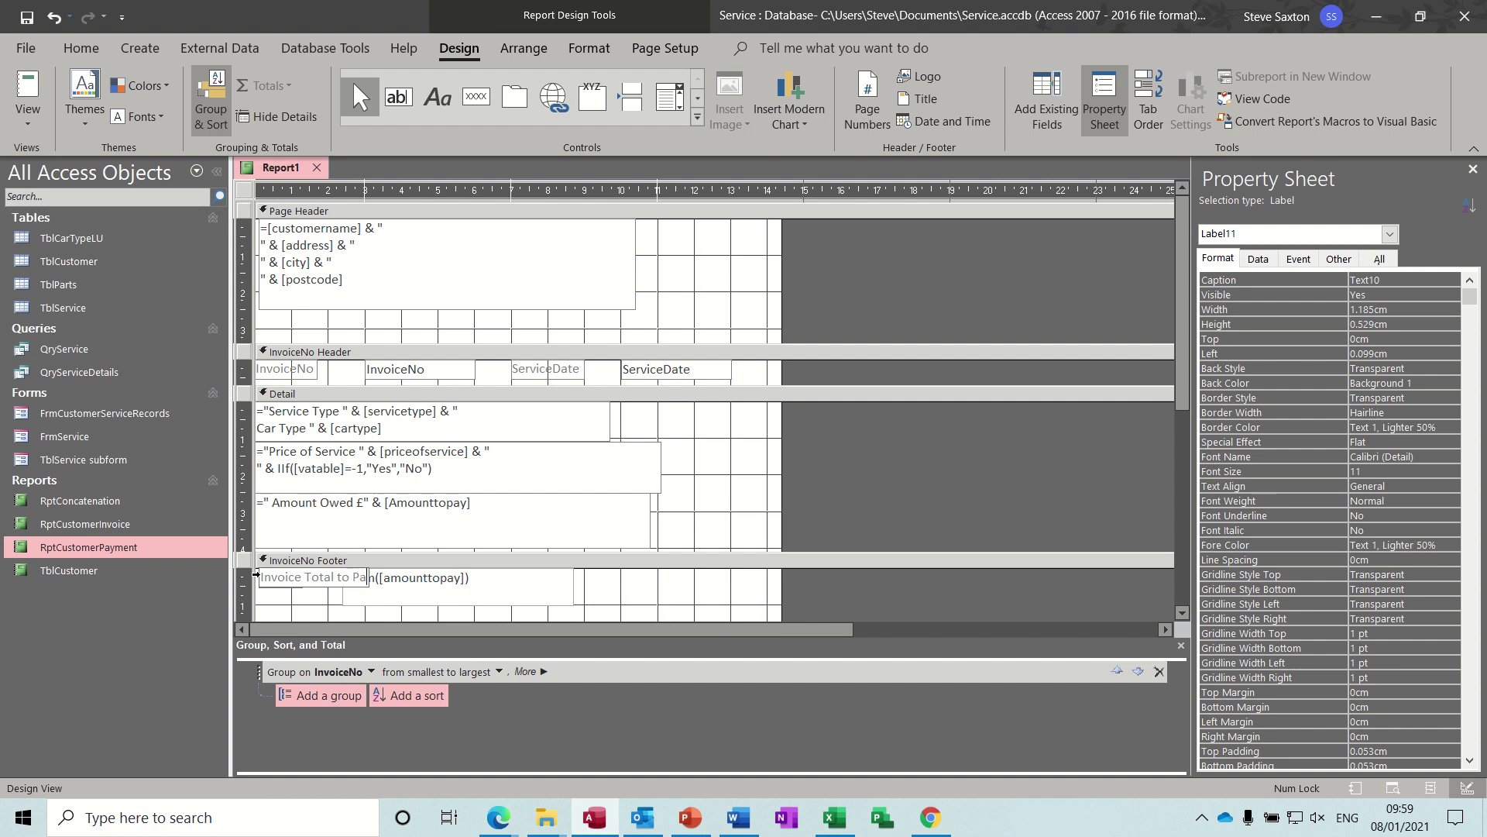
pyautogui.write('y')
pyautogui.click(653, 594)
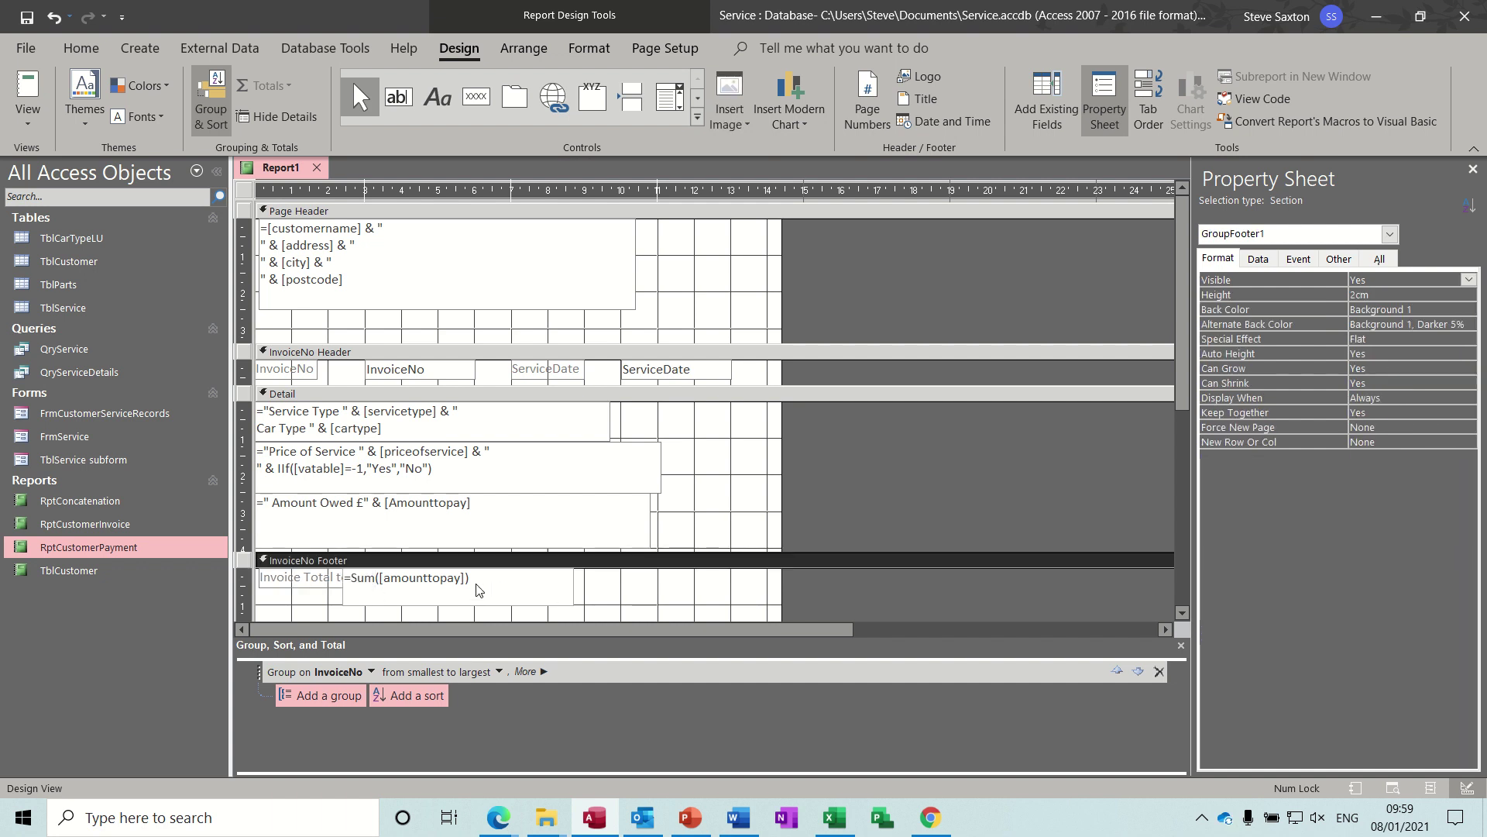
# Step: Set the total box right beside its label, shorten it, and run the report
pyautogui.click(435, 584)
pyautogui.moveTo(361, 574); pyautogui.dragTo(408, 573)
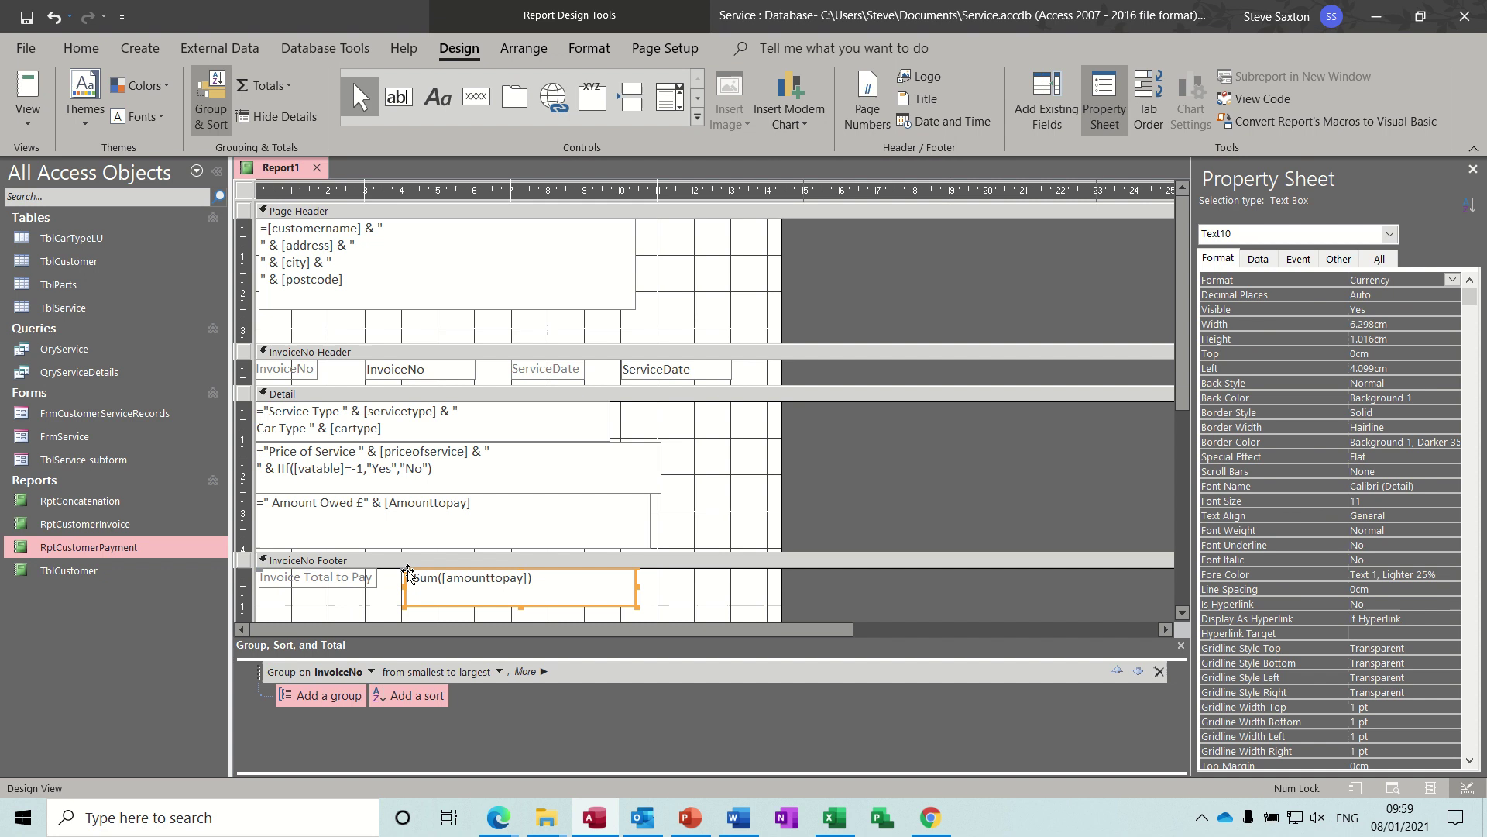
pyautogui.click(672, 596)
pyautogui.click(520, 606)
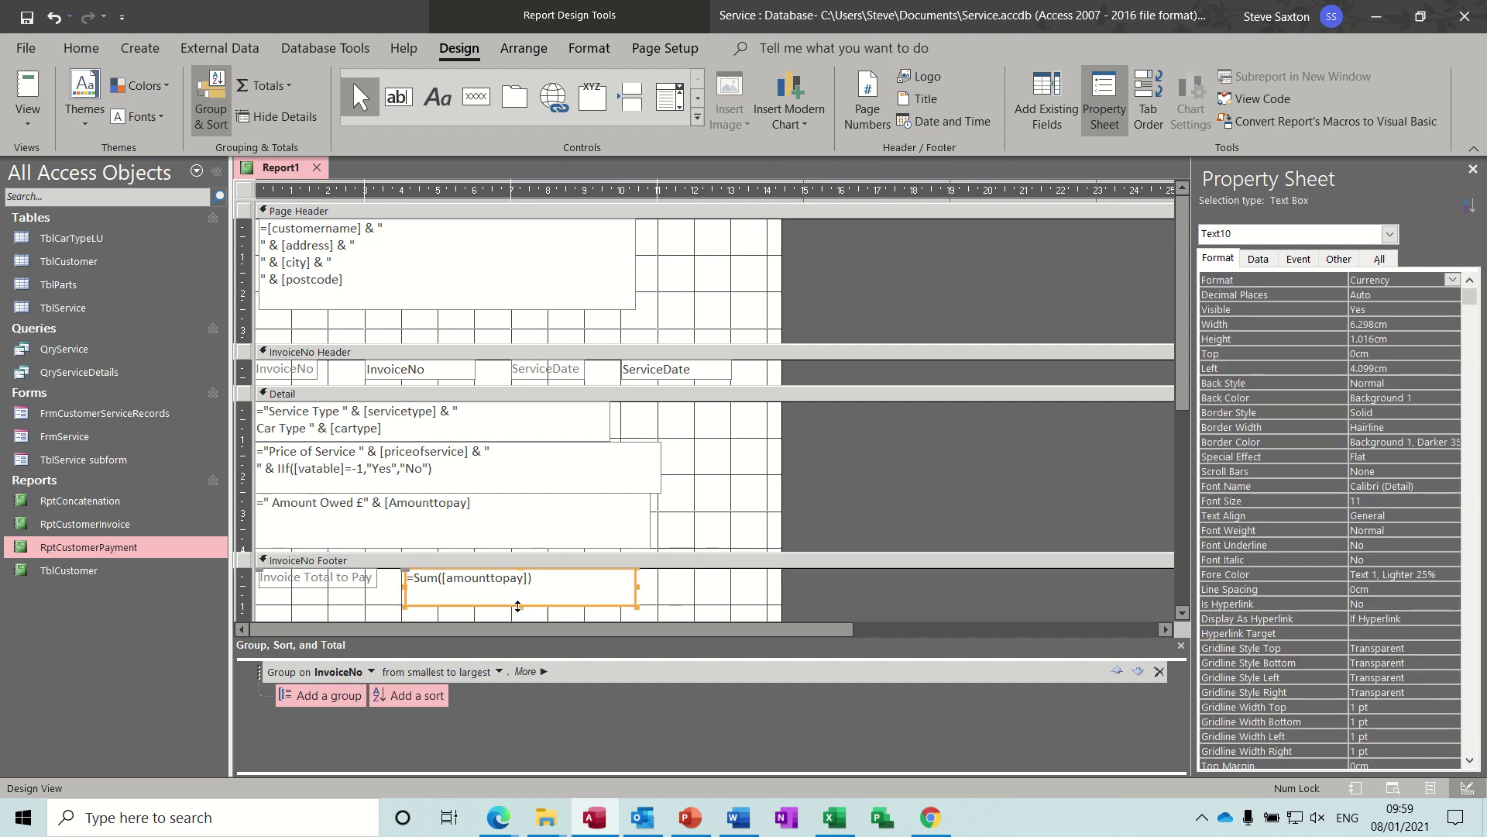
pyautogui.moveTo(520, 605); pyautogui.dragTo(520, 595)
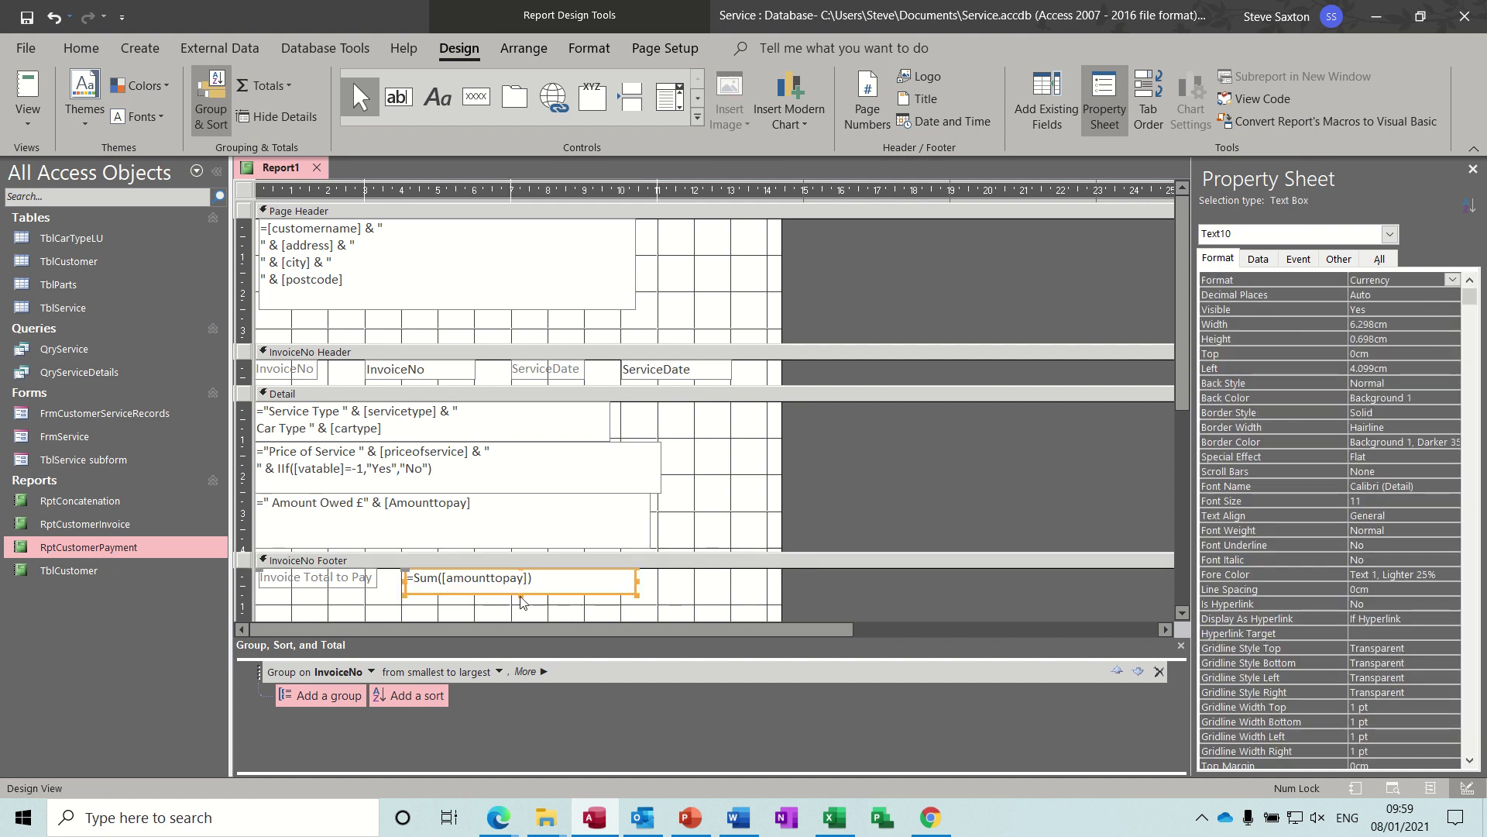
pyautogui.click(28, 89)
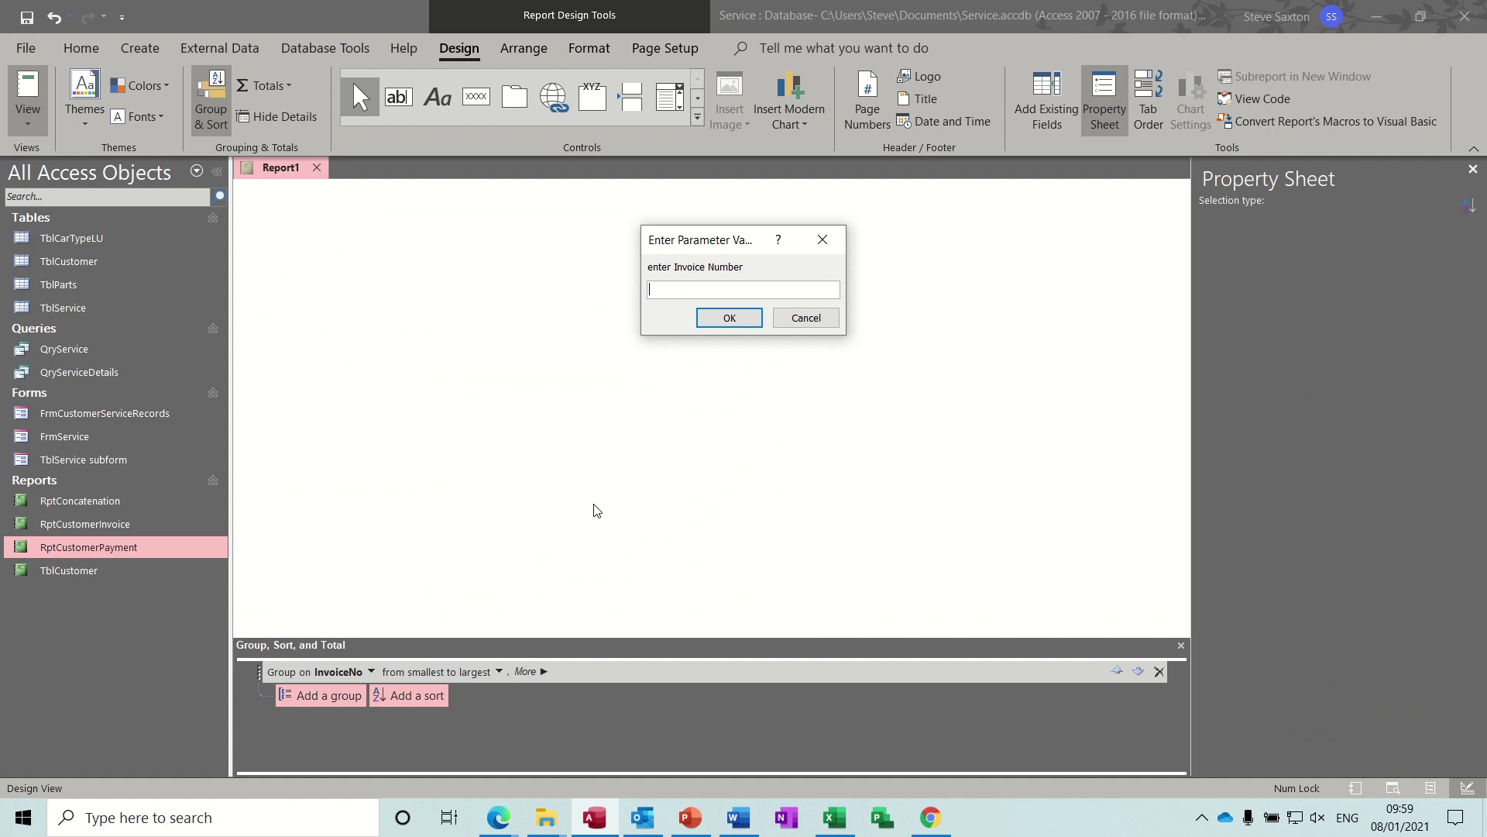
# Step: Preview invoice 2 to check its £720 total, then return to Design View
pyautogui.press('Return')
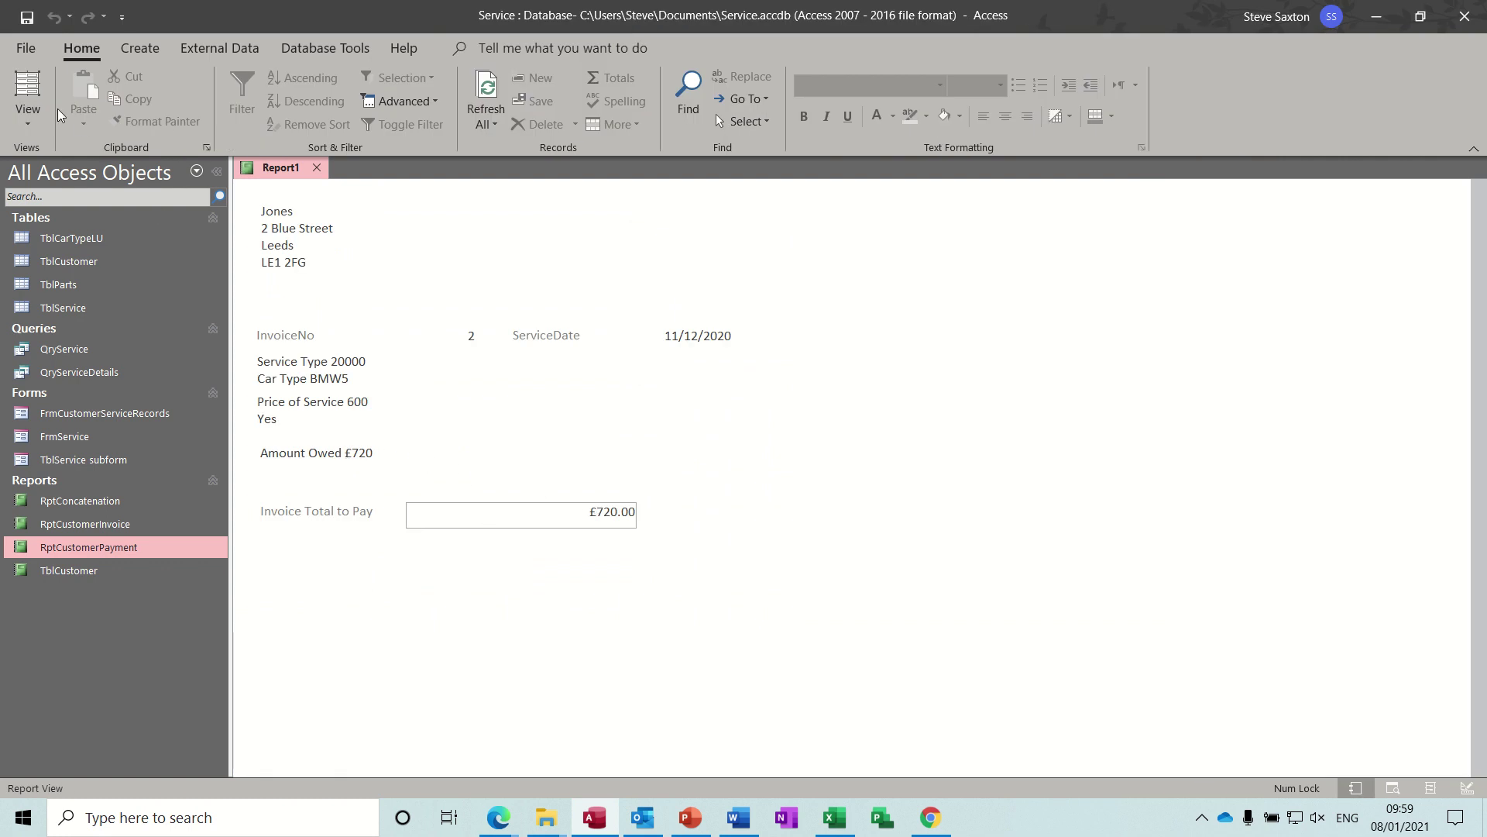
pyautogui.click(28, 120)
pyautogui.click(63, 295)
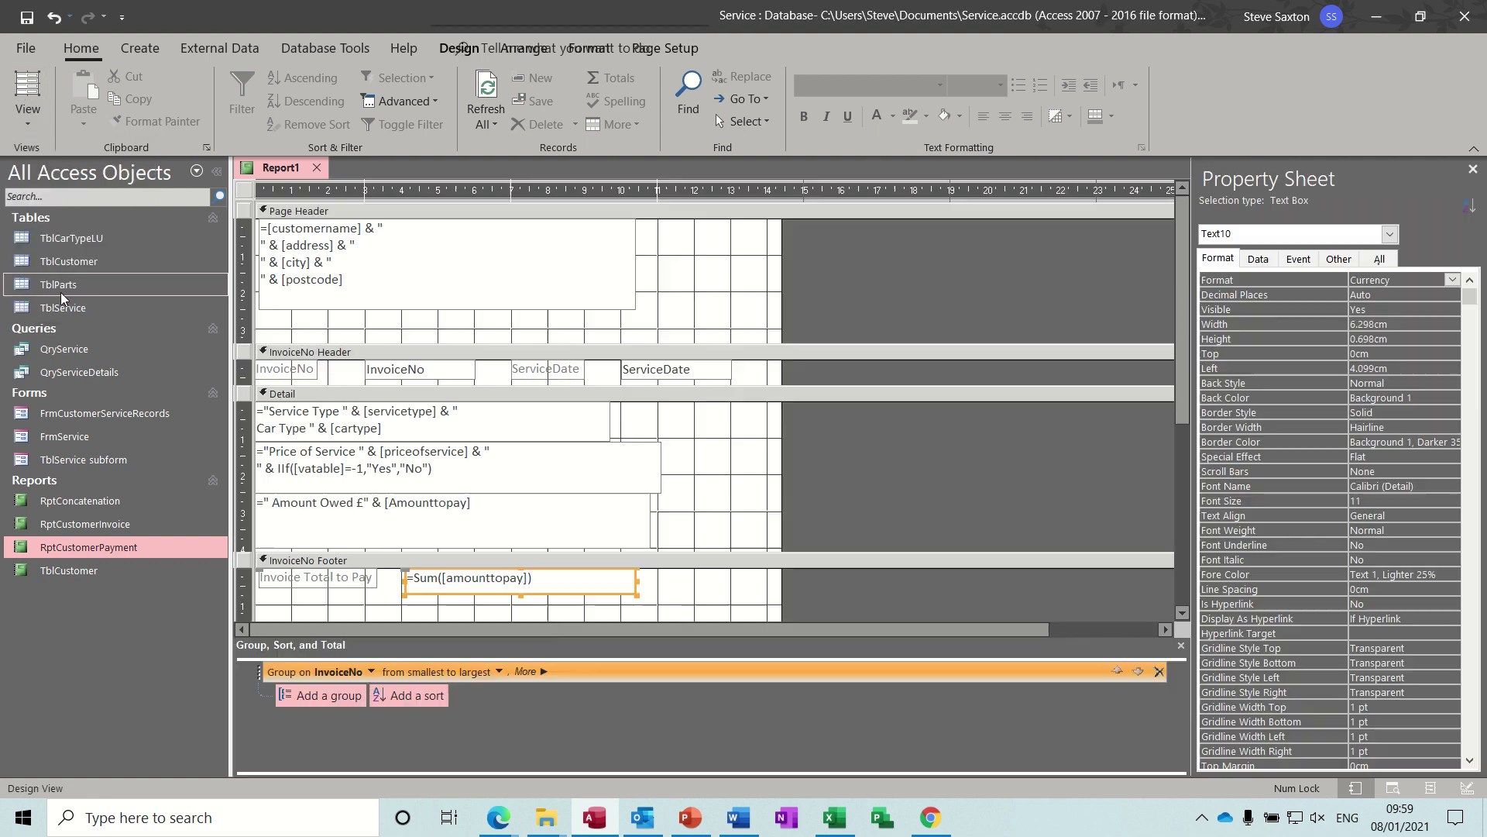
# Step: Rerun the report for invoice 1 to check its £900 total, then return to Design View
pyautogui.press('F5')
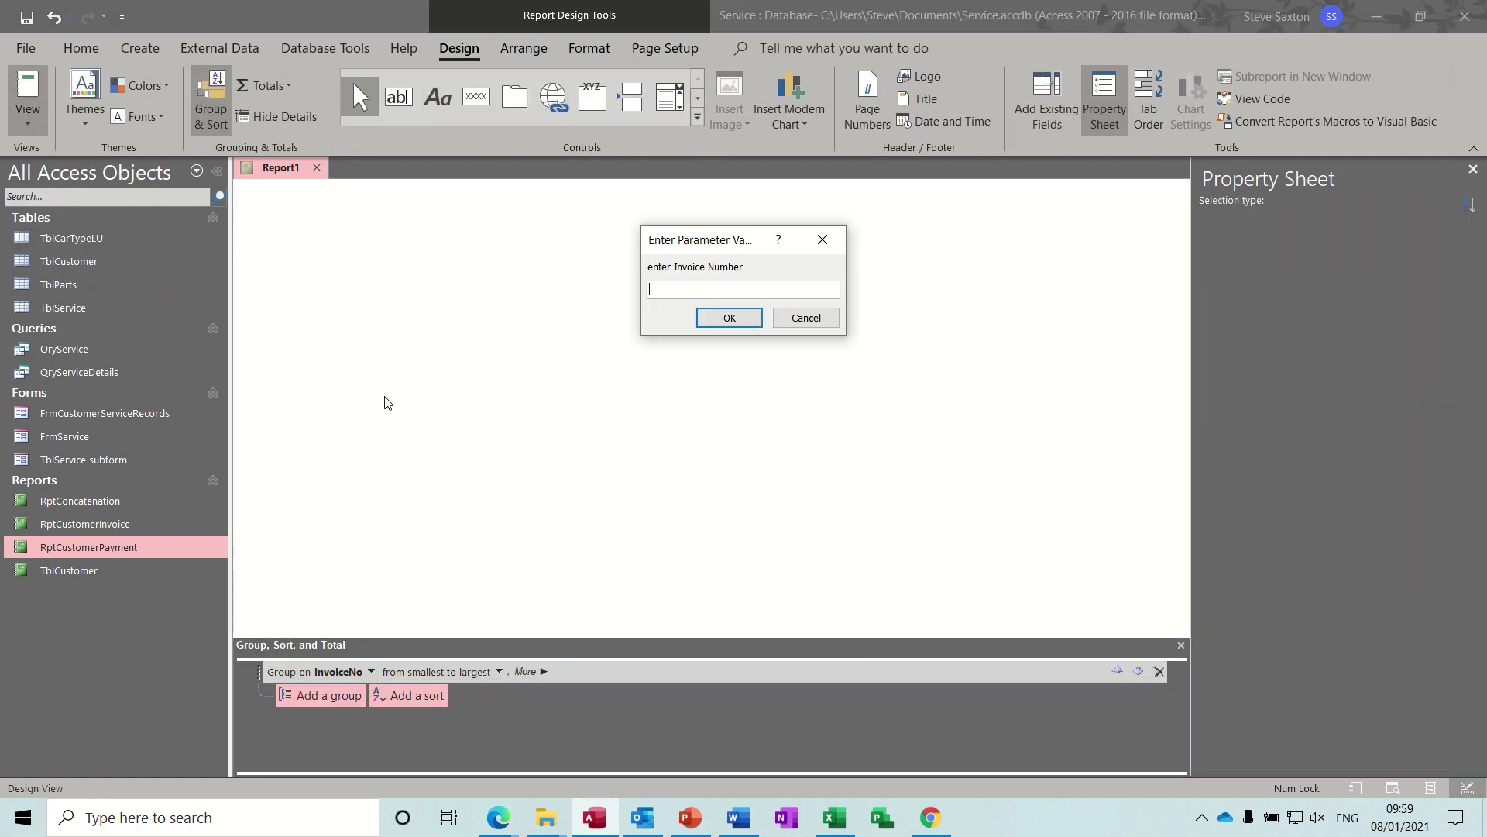
pyautogui.write('1')
pyautogui.press('Return')
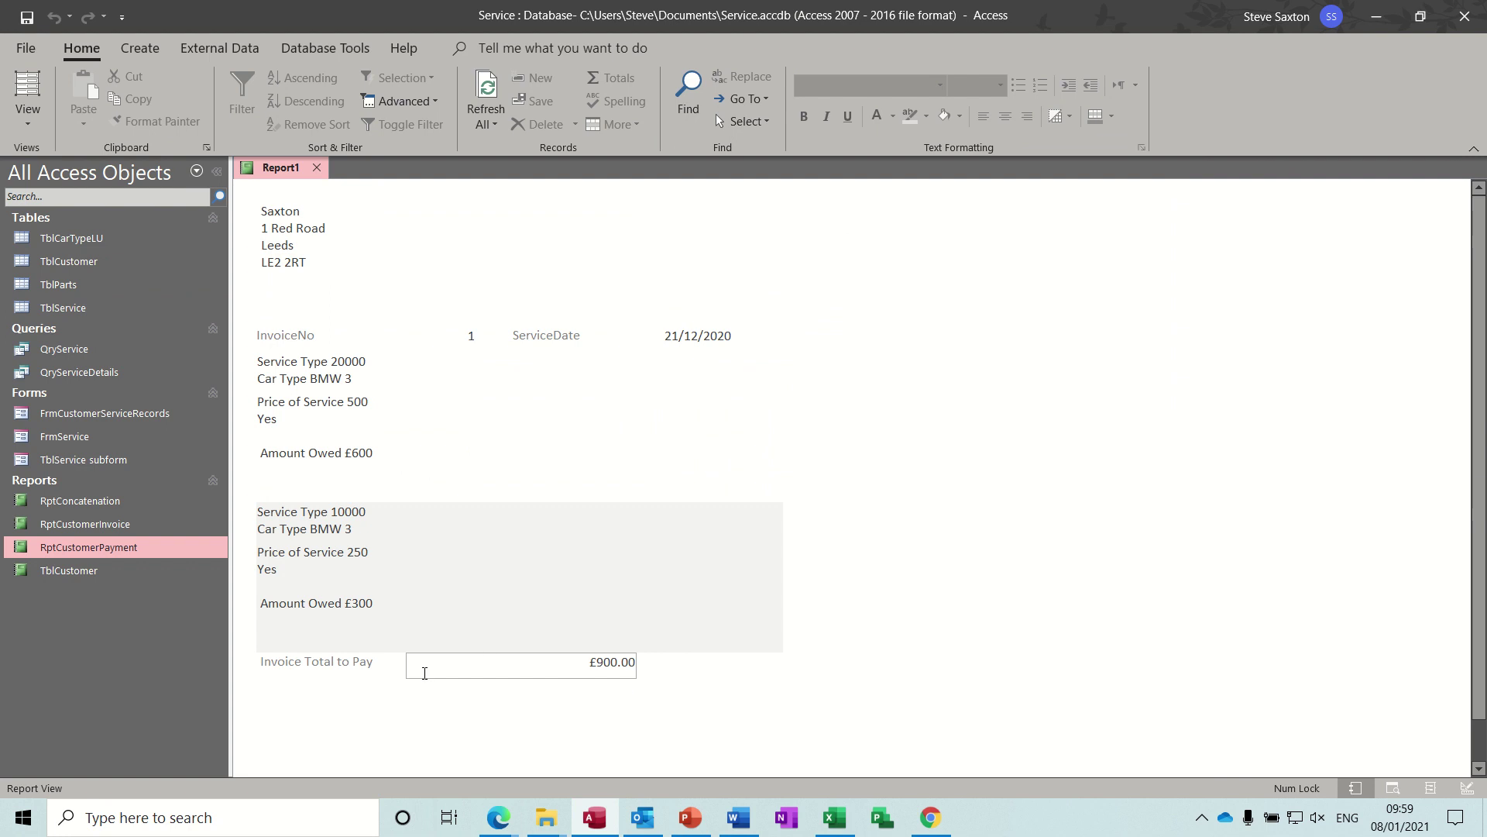
pyautogui.click(29, 123)
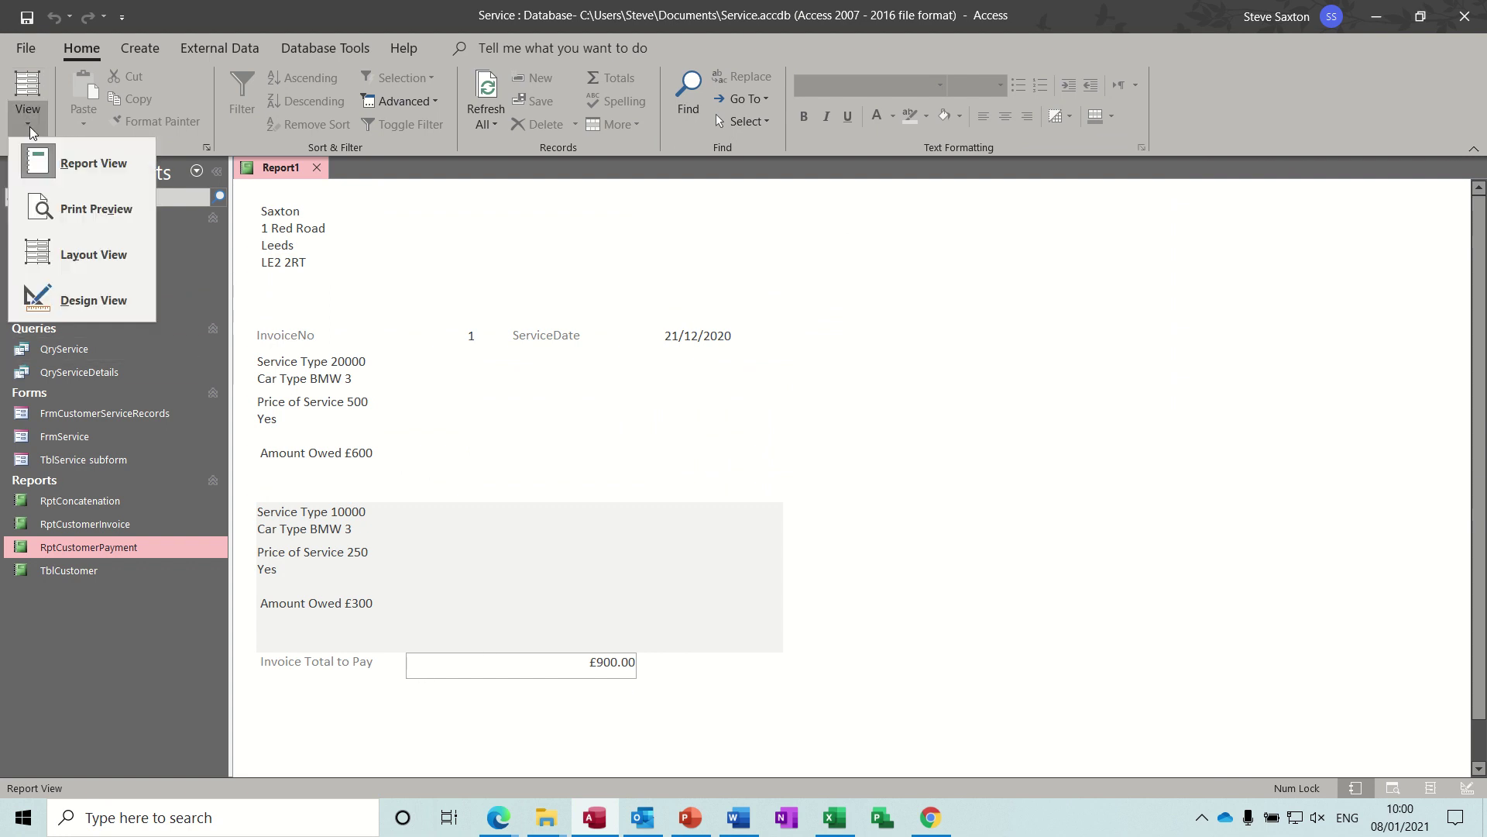
pyautogui.click(85, 300)
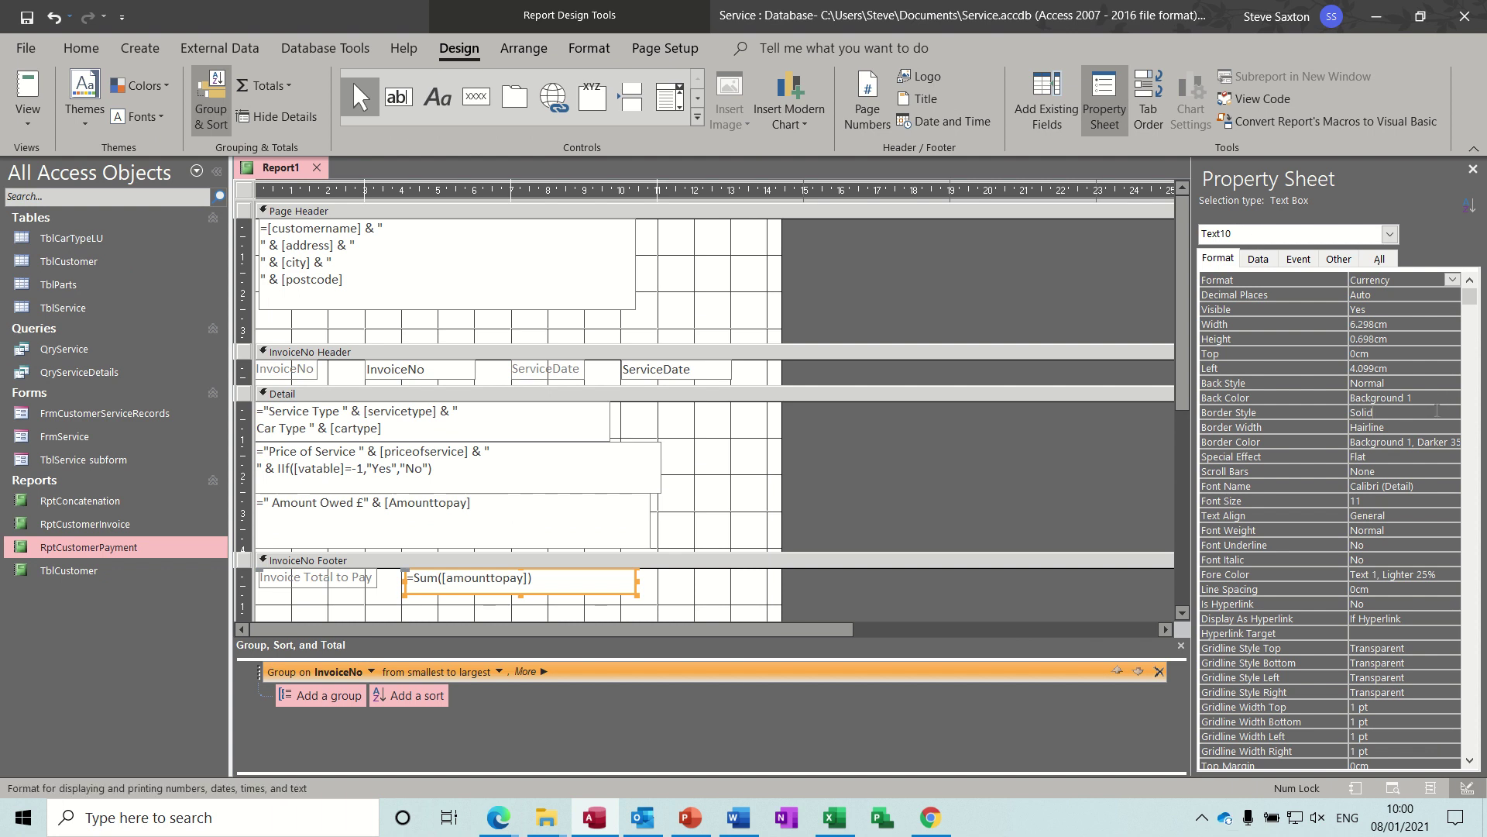
# Step: Make the total box's border transparent and close the Group, Sort and Total pane
pyautogui.click(1437, 410)
pyautogui.click(1452, 412)
pyautogui.click(1438, 426)
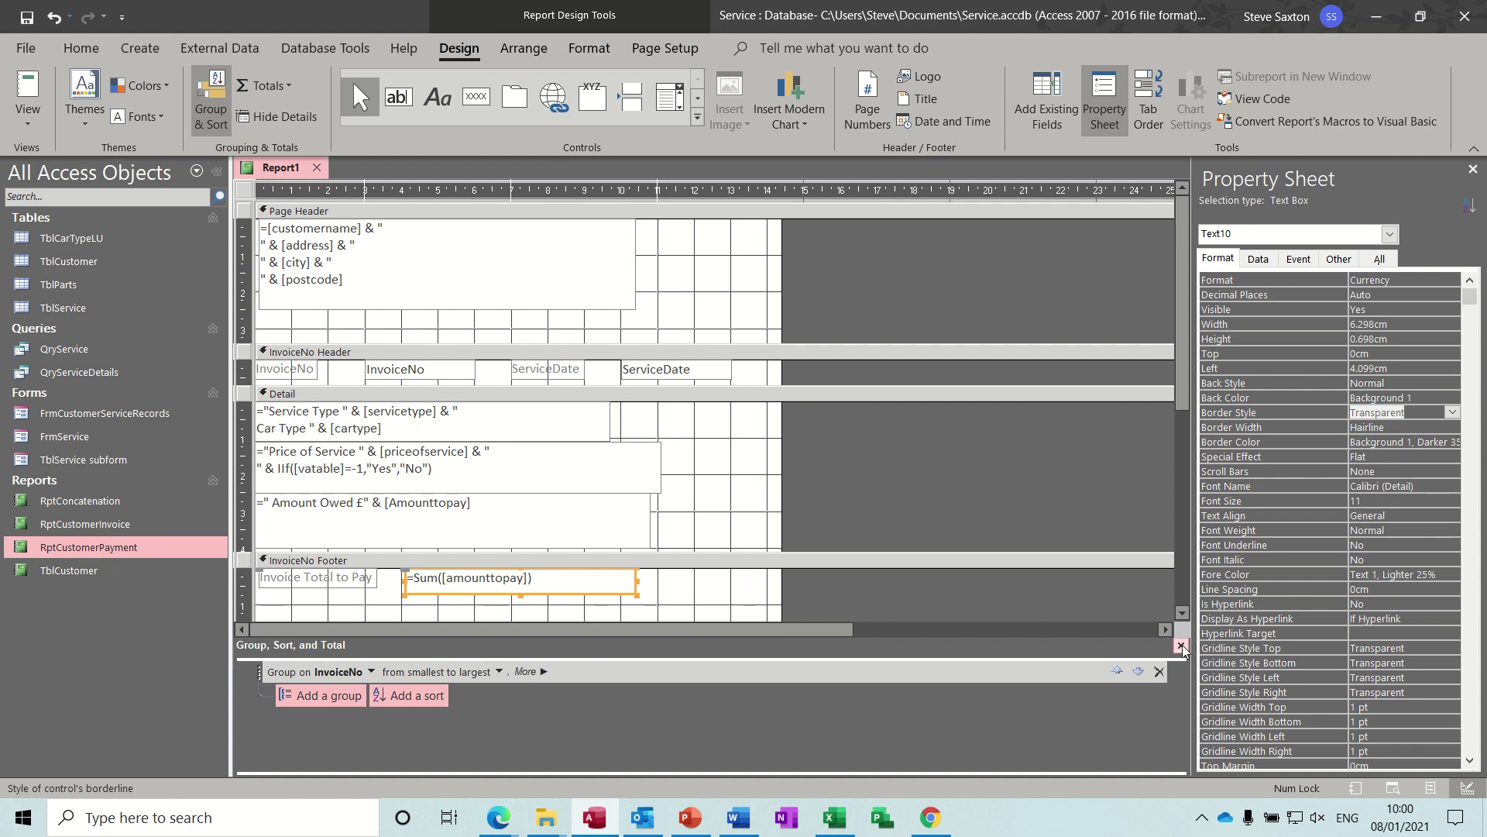
pyautogui.click(1181, 646)
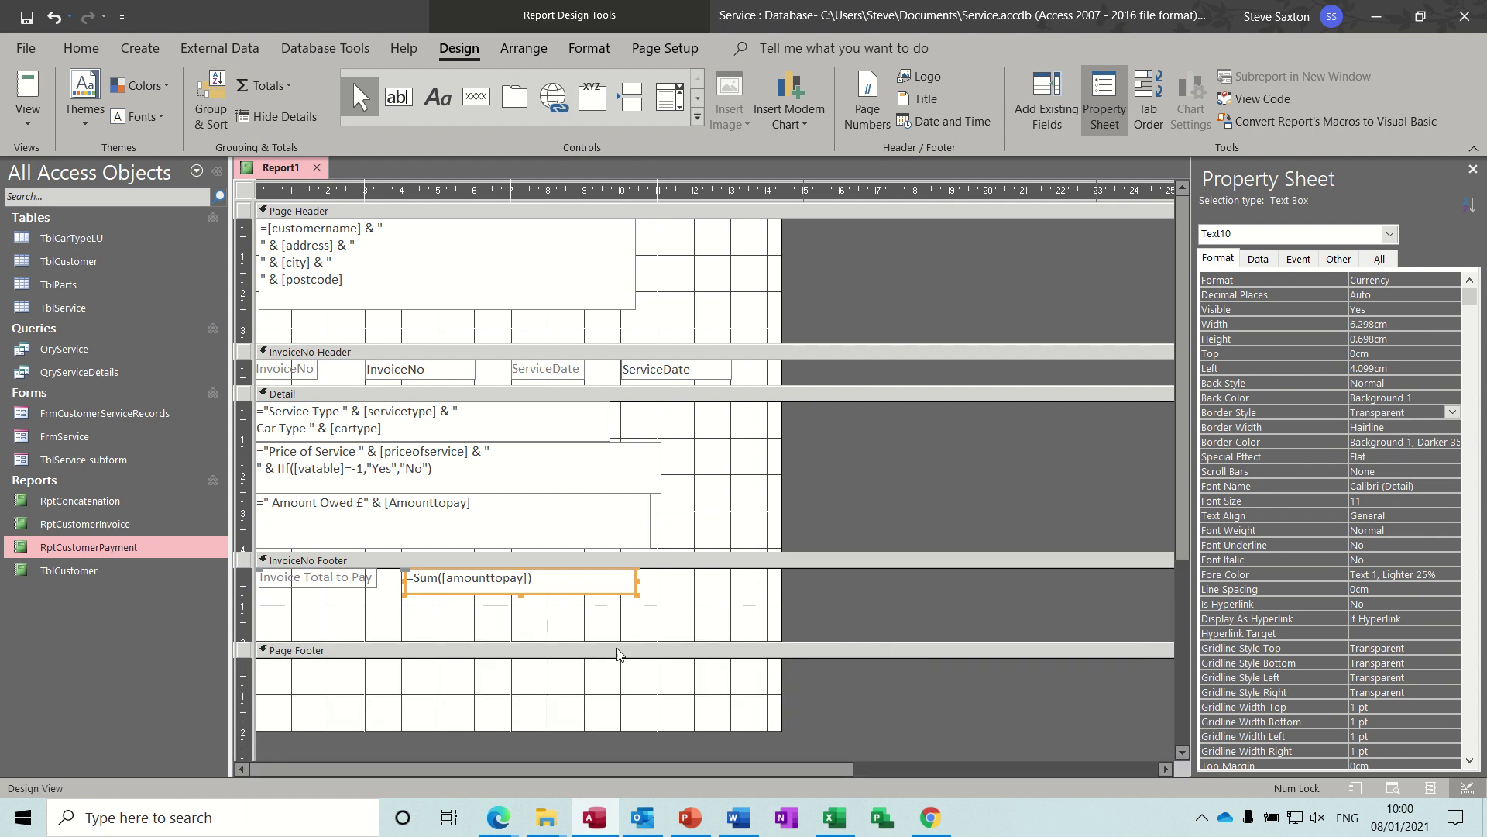
# Step: Add an InvoiceNo Footer text box without label showing ="This invoice is due on "&[servicedate]+30
pyautogui.click(404, 95)
pyautogui.moveTo(390, 597)
pyautogui.mouseDown()
pyautogui.moveTo(395, 611)
pyautogui.moveTo(753, 655)
pyautogui.mouseUp()
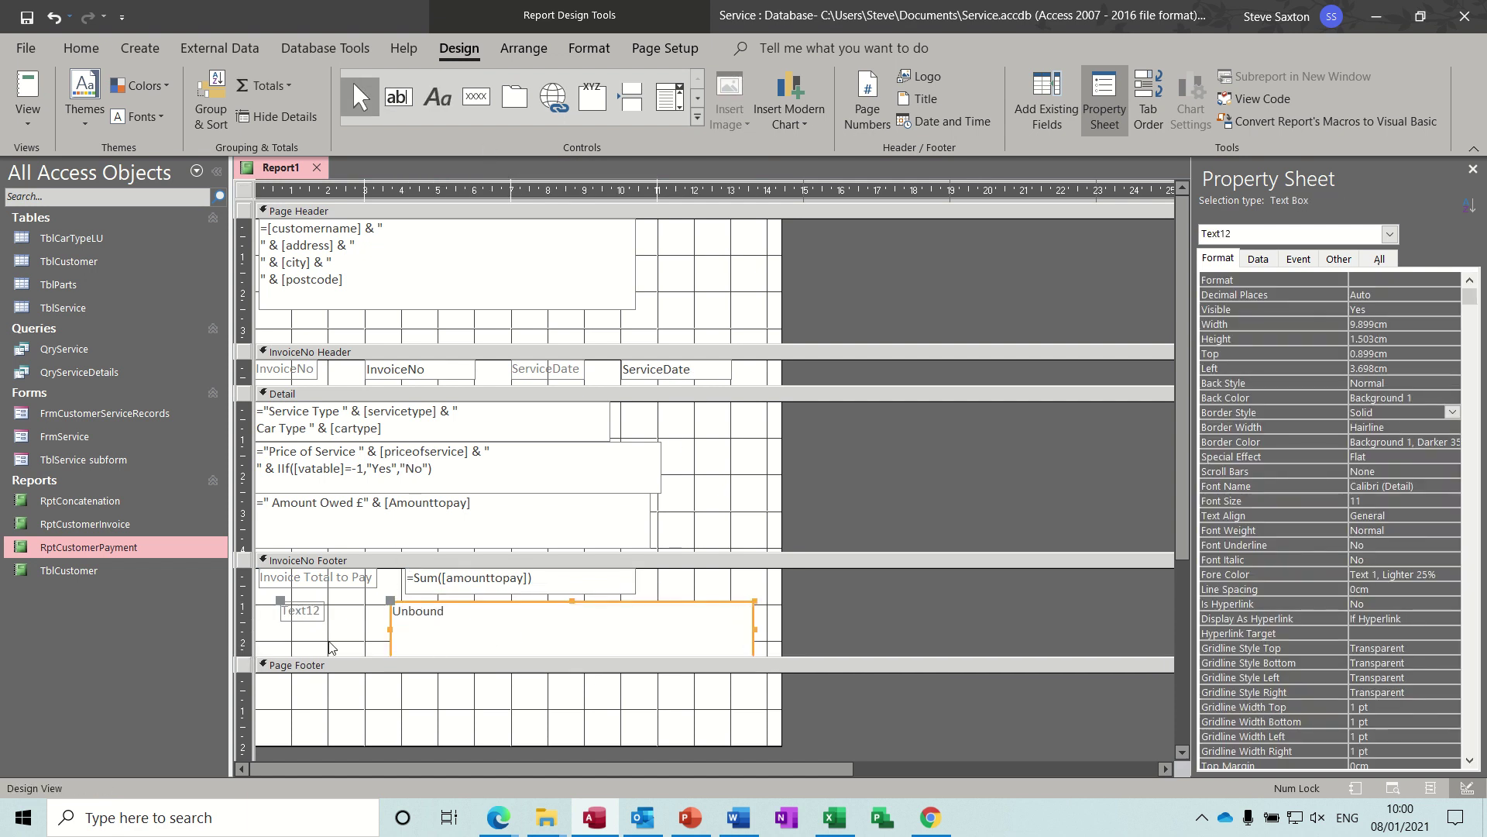
pyautogui.click(303, 613)
pyautogui.press('Delete')
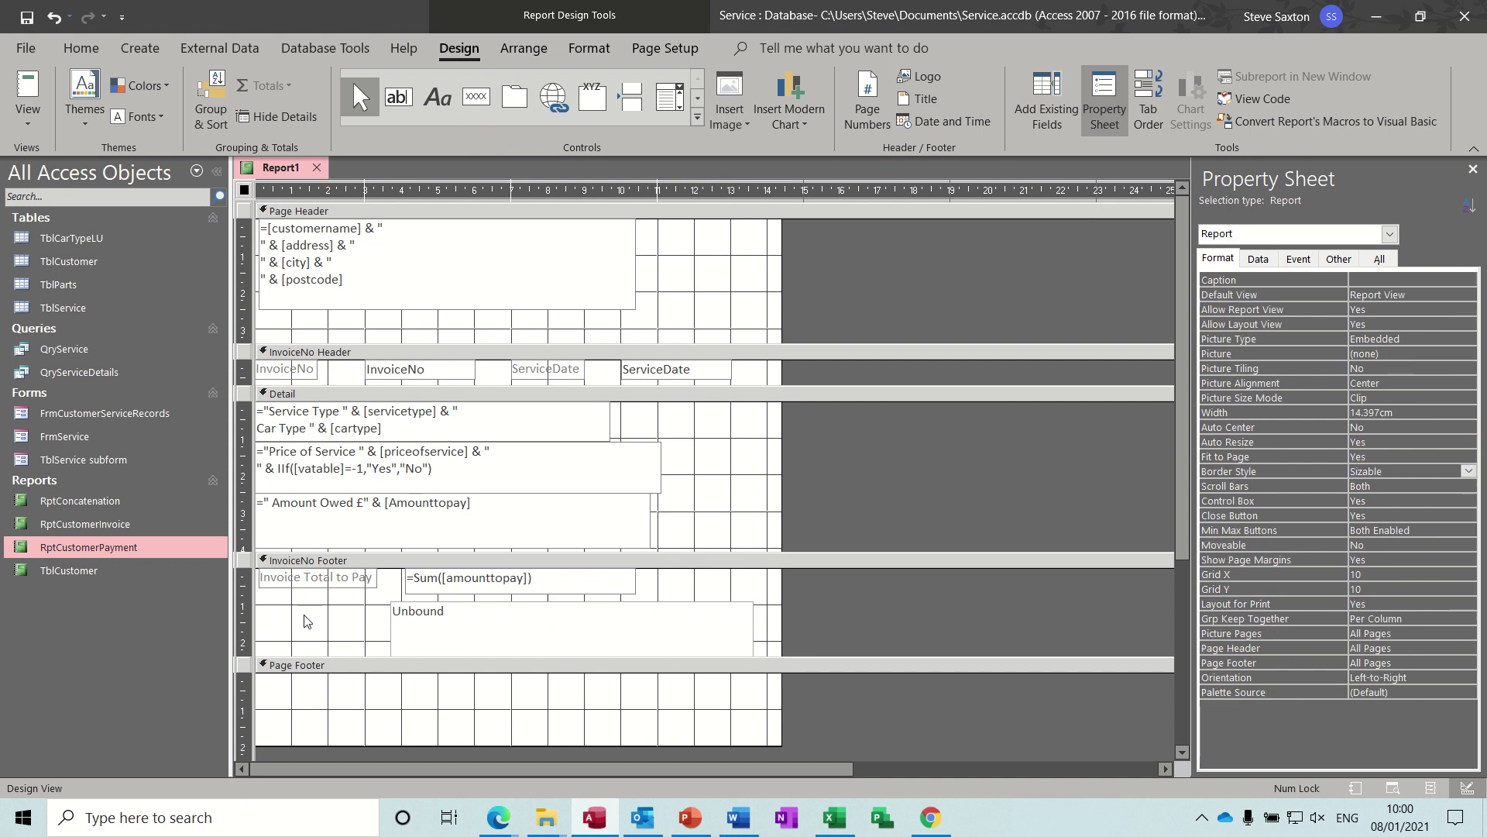
pyautogui.click(412, 620)
pyautogui.click(412, 620)
pyautogui.write('=')
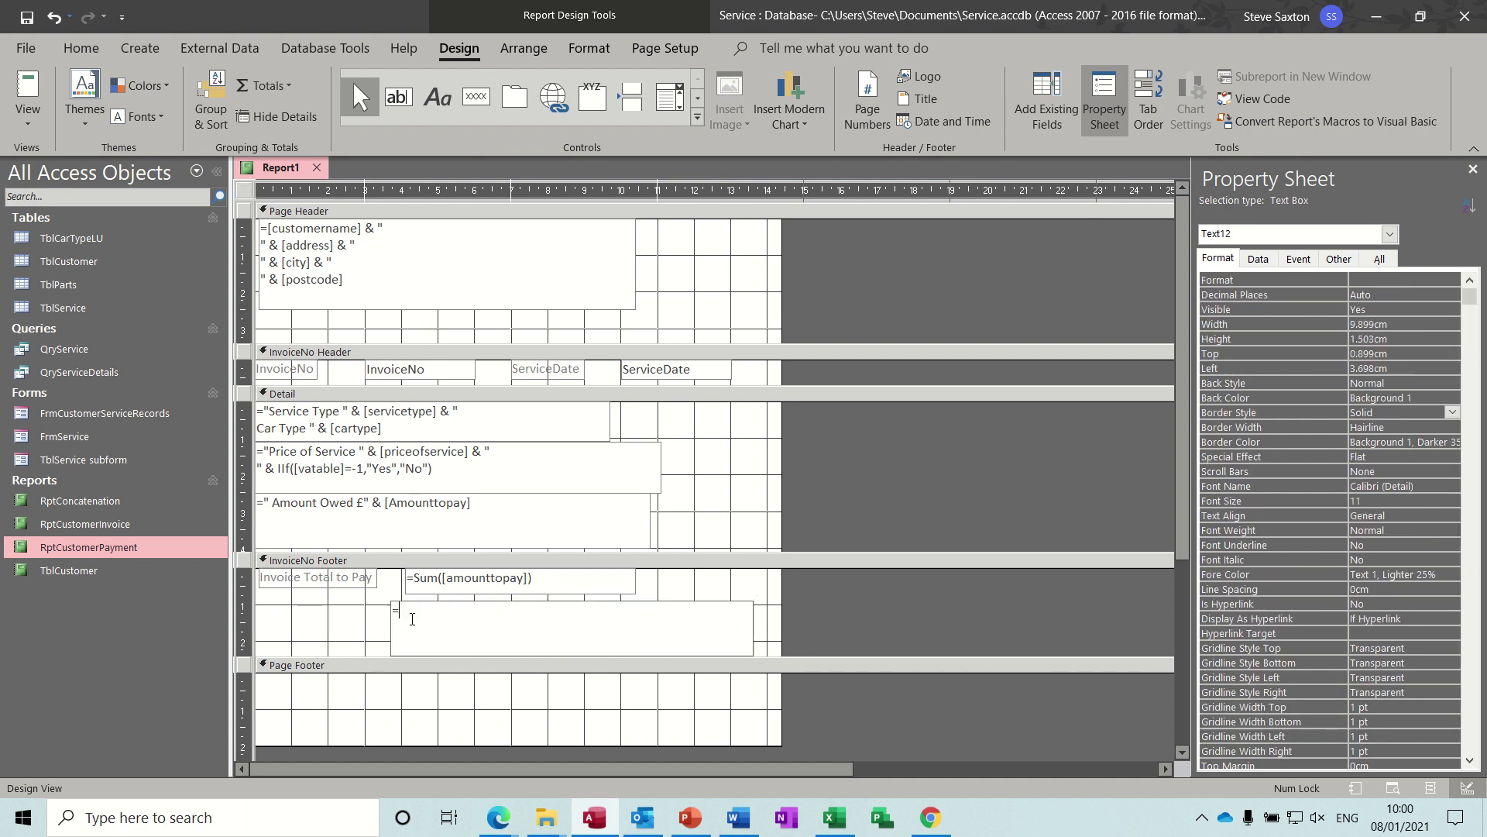
pyautogui.write('"This invoice is due on "&[servicedate')
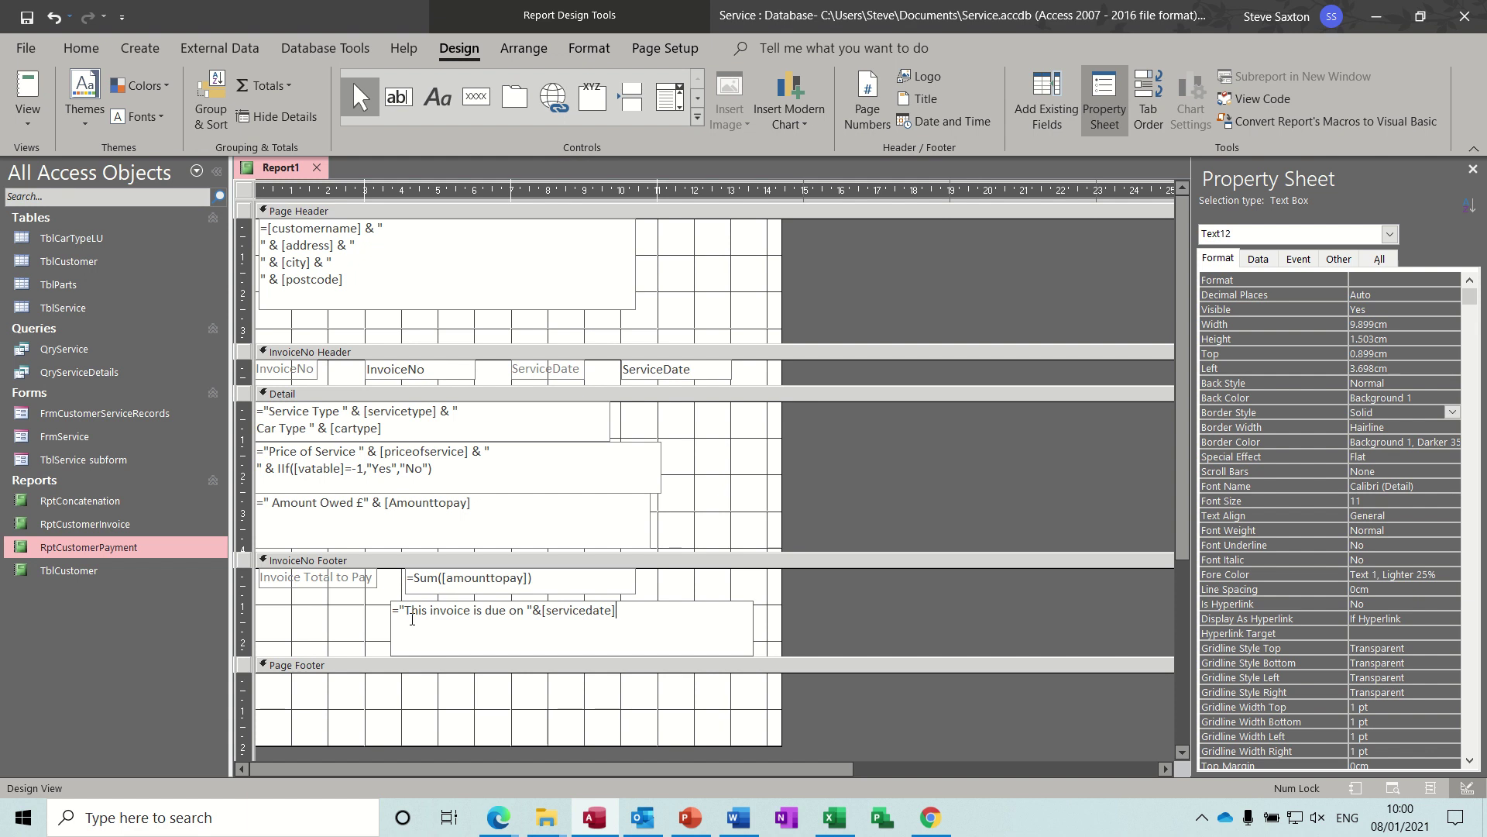
pyautogui.write(']+30')
pyautogui.click(758, 592)
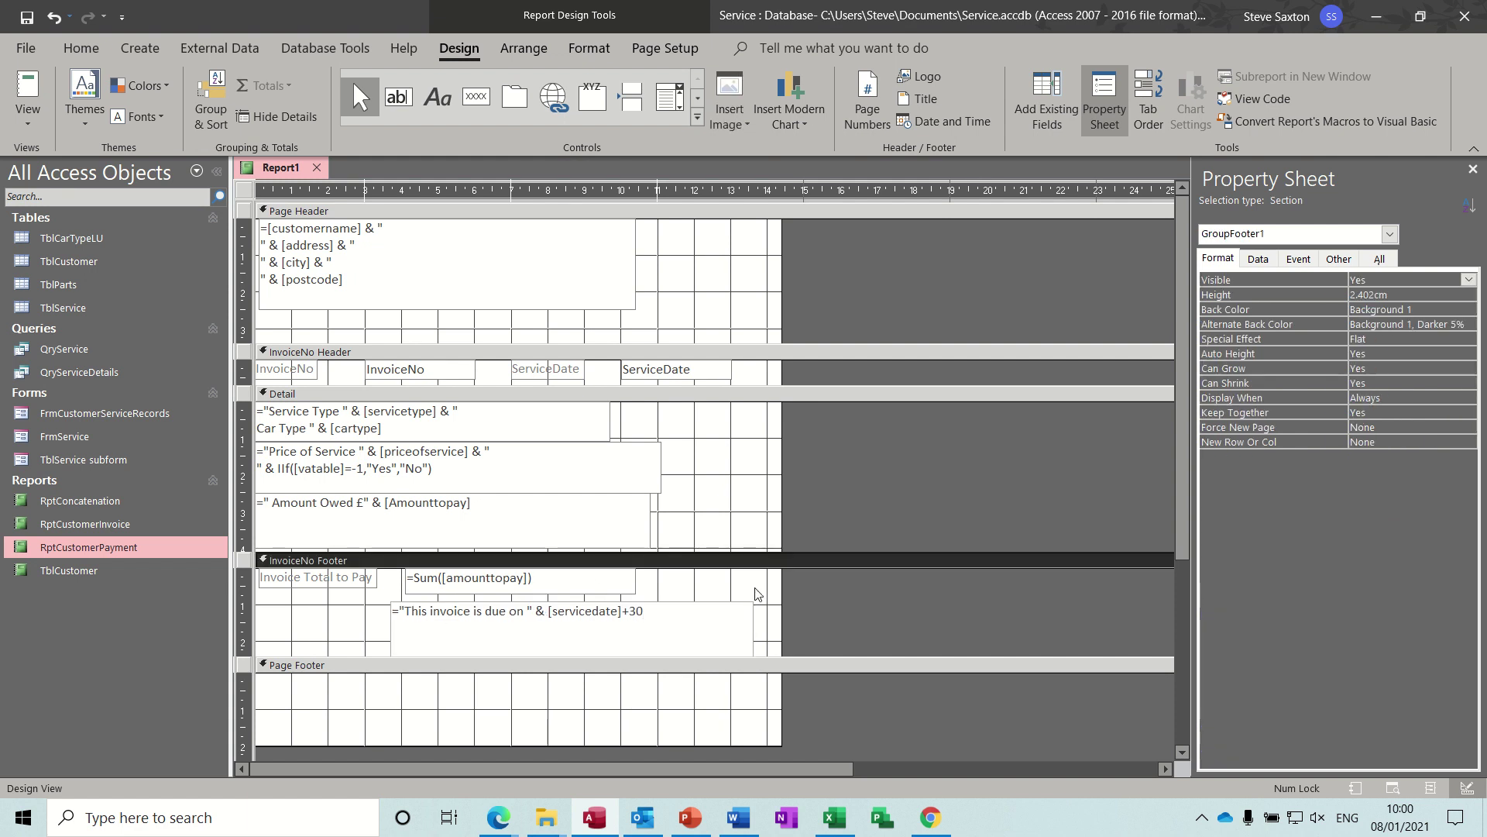
pyautogui.click(34, 89)
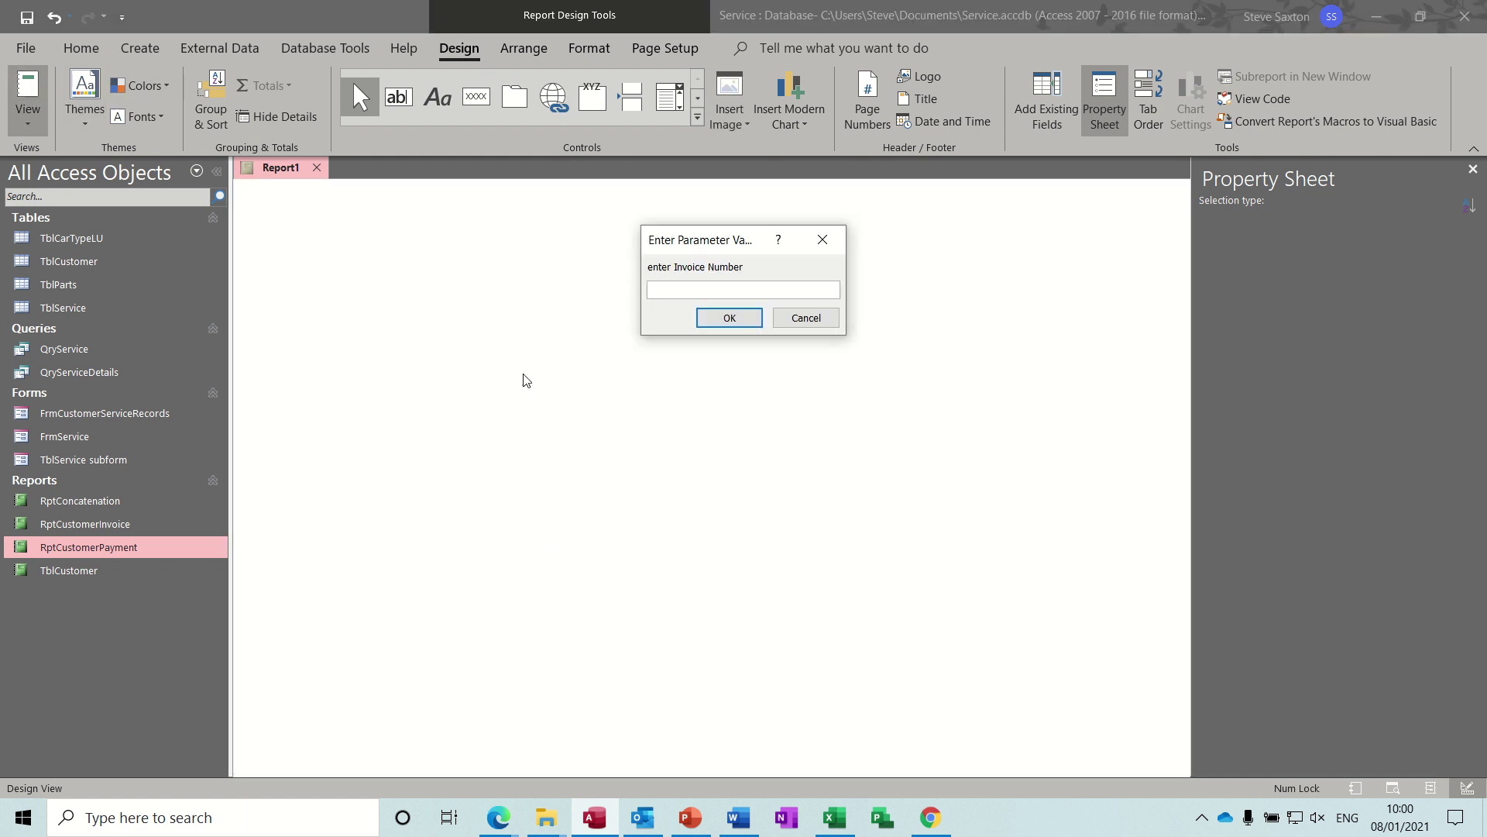
# Step: Preview invoice 1 to confirm the due date 20/01/2021, then return to Design View
pyautogui.write('1')
pyautogui.press('Return')
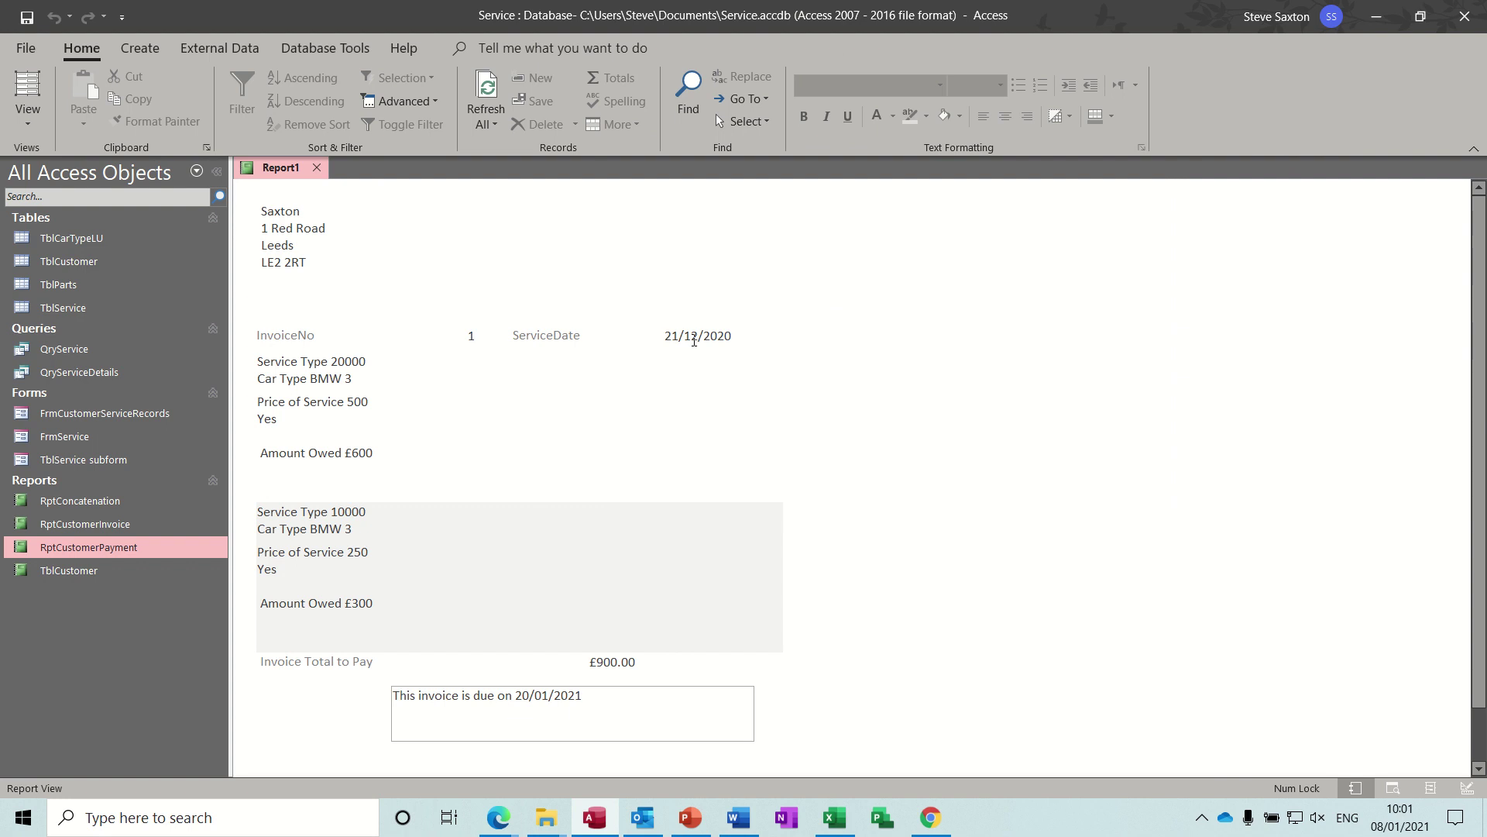
pyautogui.click(27, 116)
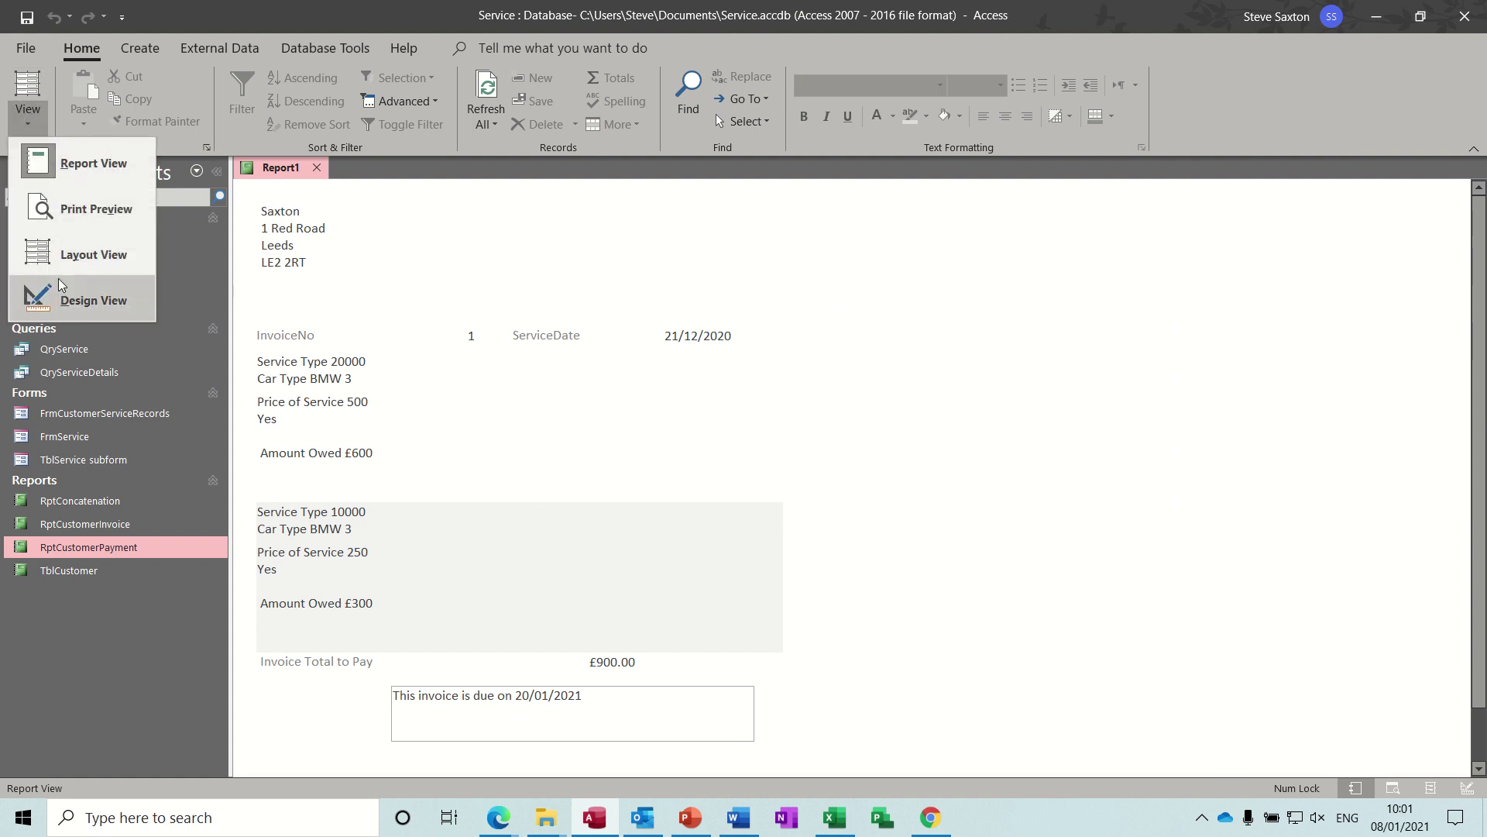
pyautogui.click(86, 300)
pyautogui.click(531, 620)
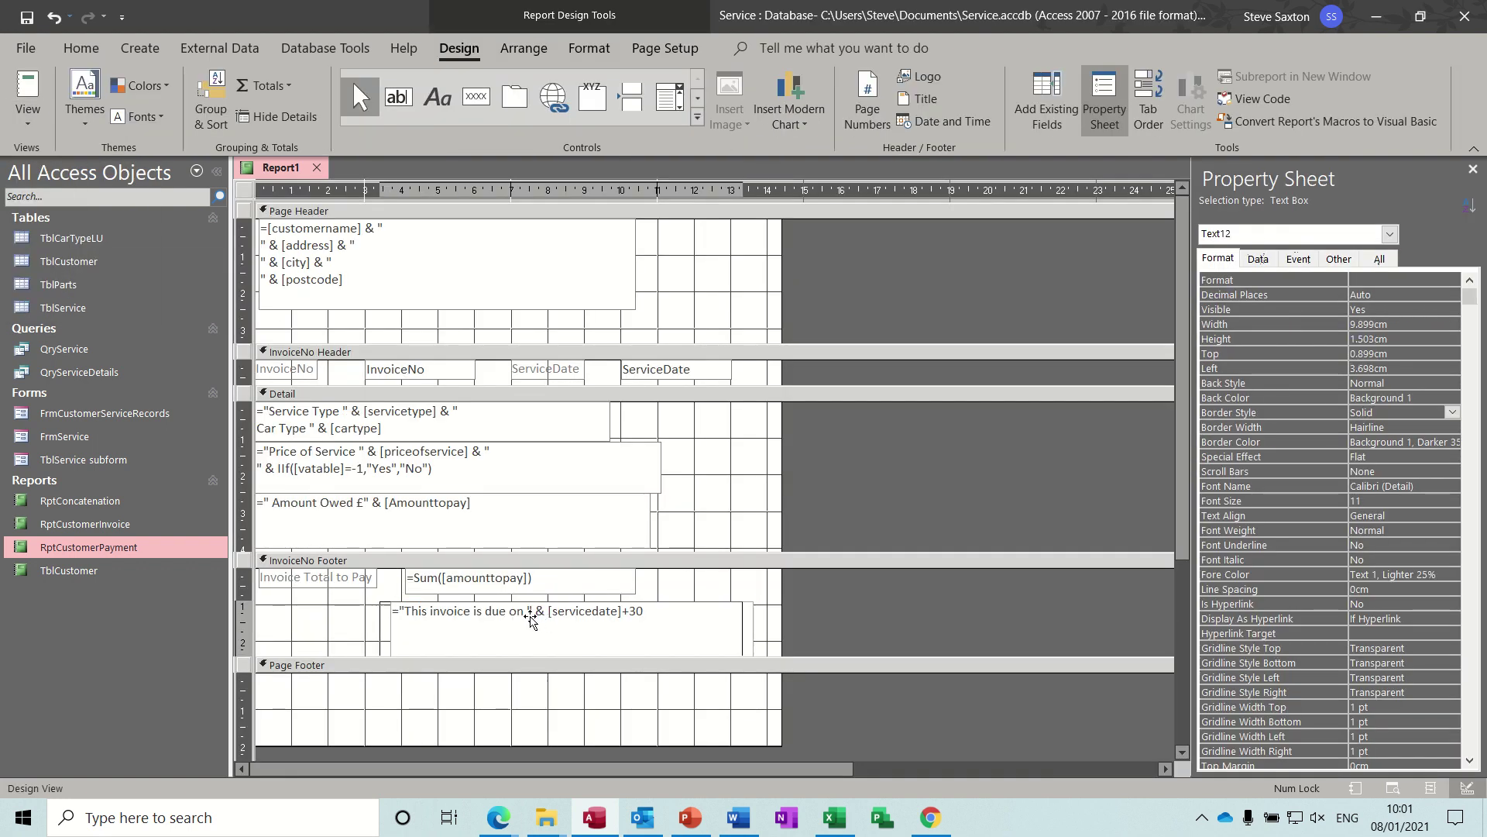
# Step: Move the due-date box to the footer's left edge and set its border to Transparent
pyautogui.moveTo(532, 620); pyautogui.dragTo(279, 606)
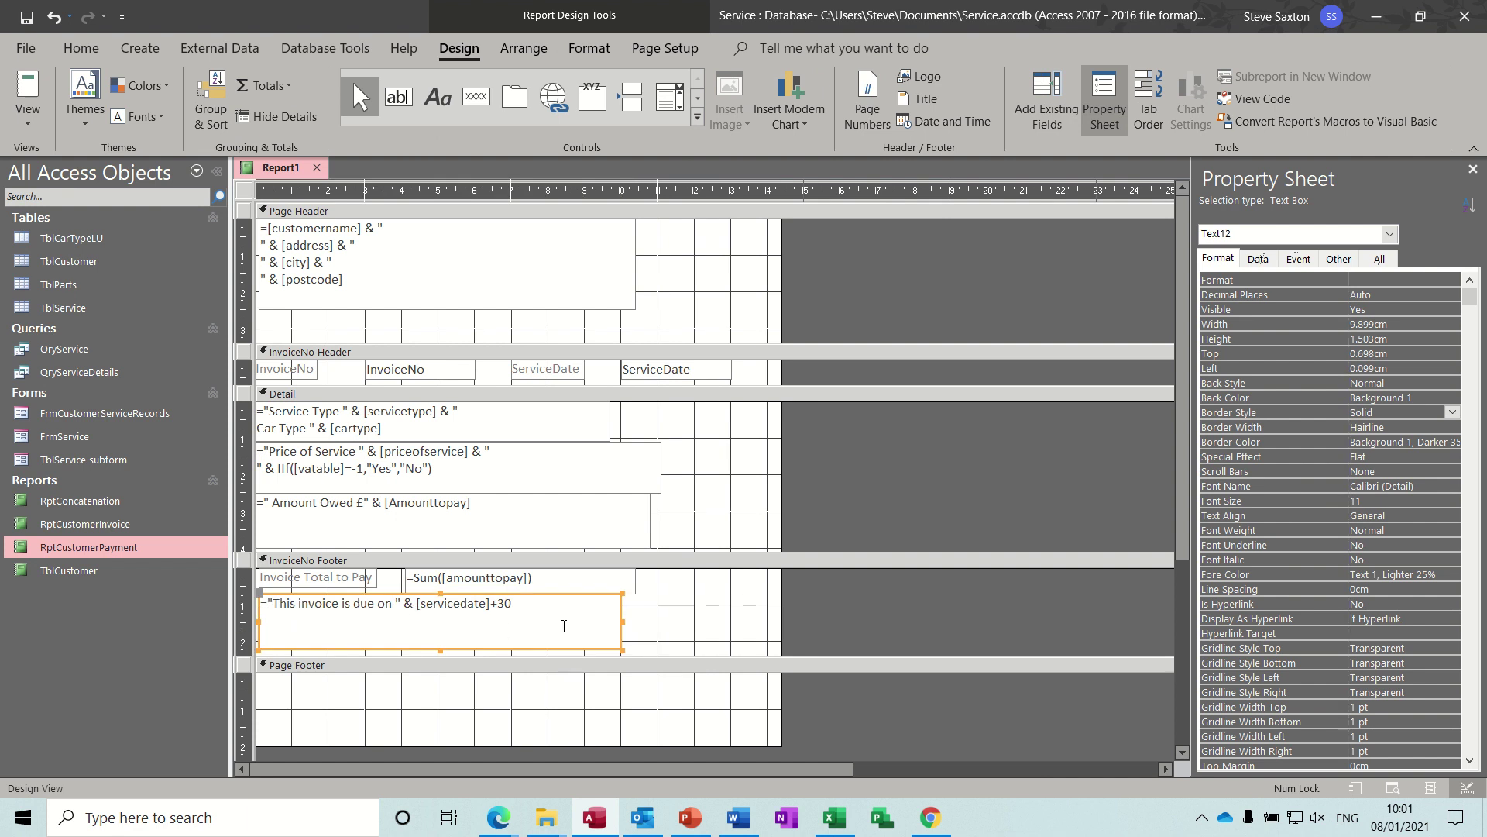
pyautogui.click(1452, 412)
pyautogui.click(1428, 425)
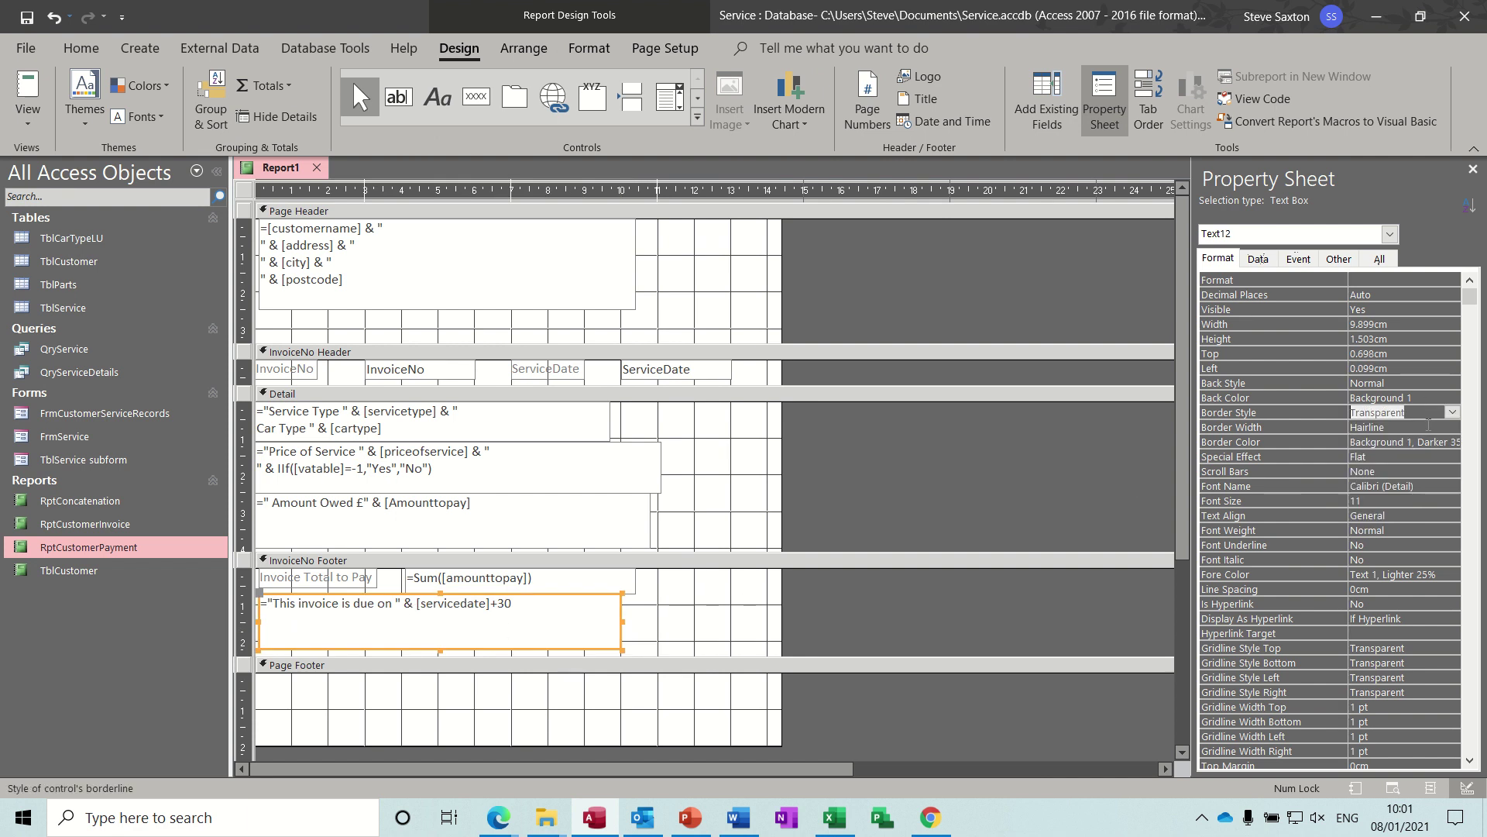
pyautogui.click(756, 608)
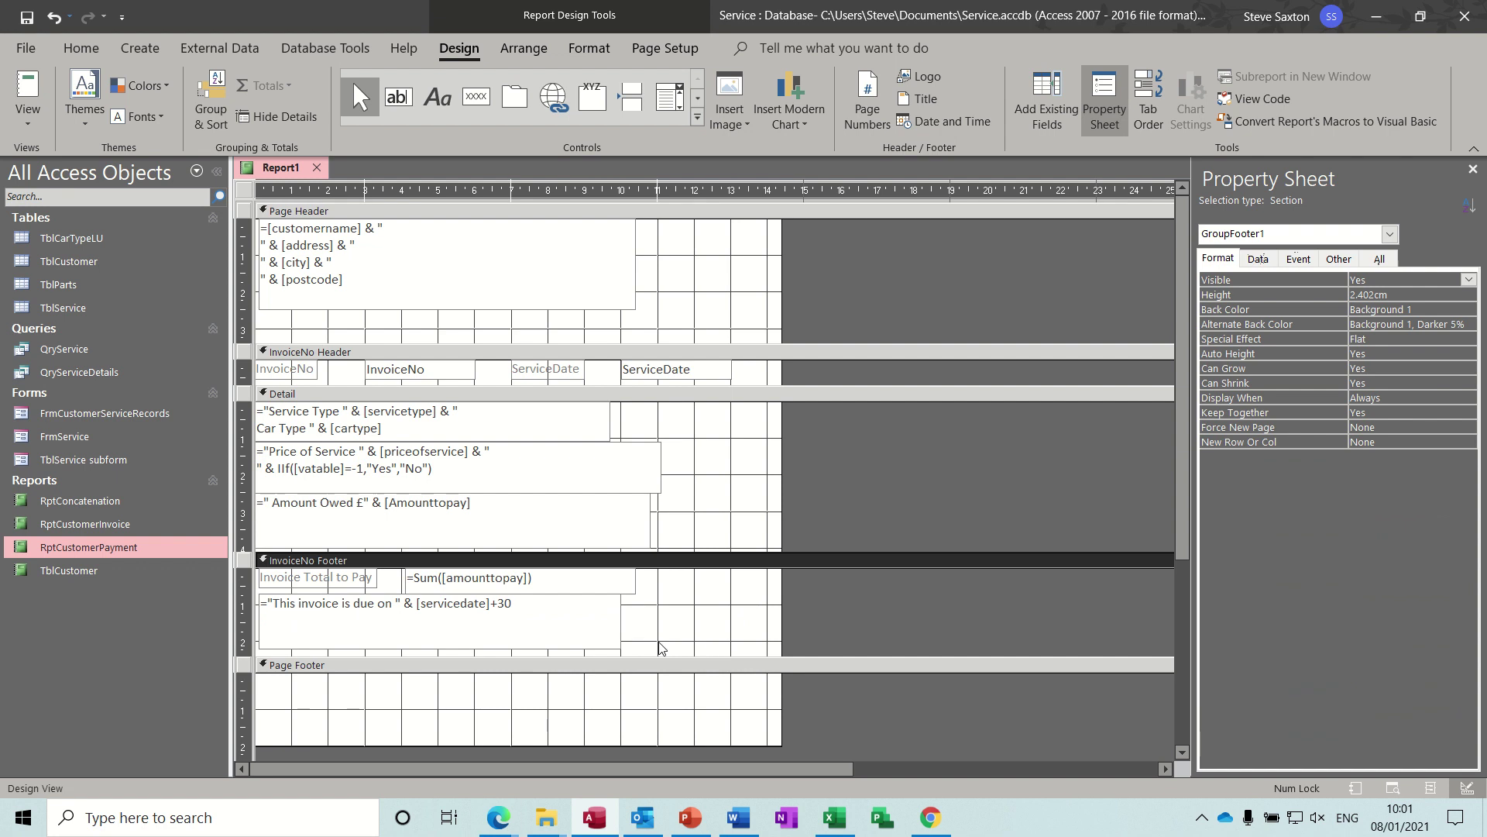
# Step: Run the report for invoice 1 to see the borderless due-date line under the £900.00 total
pyautogui.click(27, 99)
pyautogui.write('1')
pyautogui.press('Return')
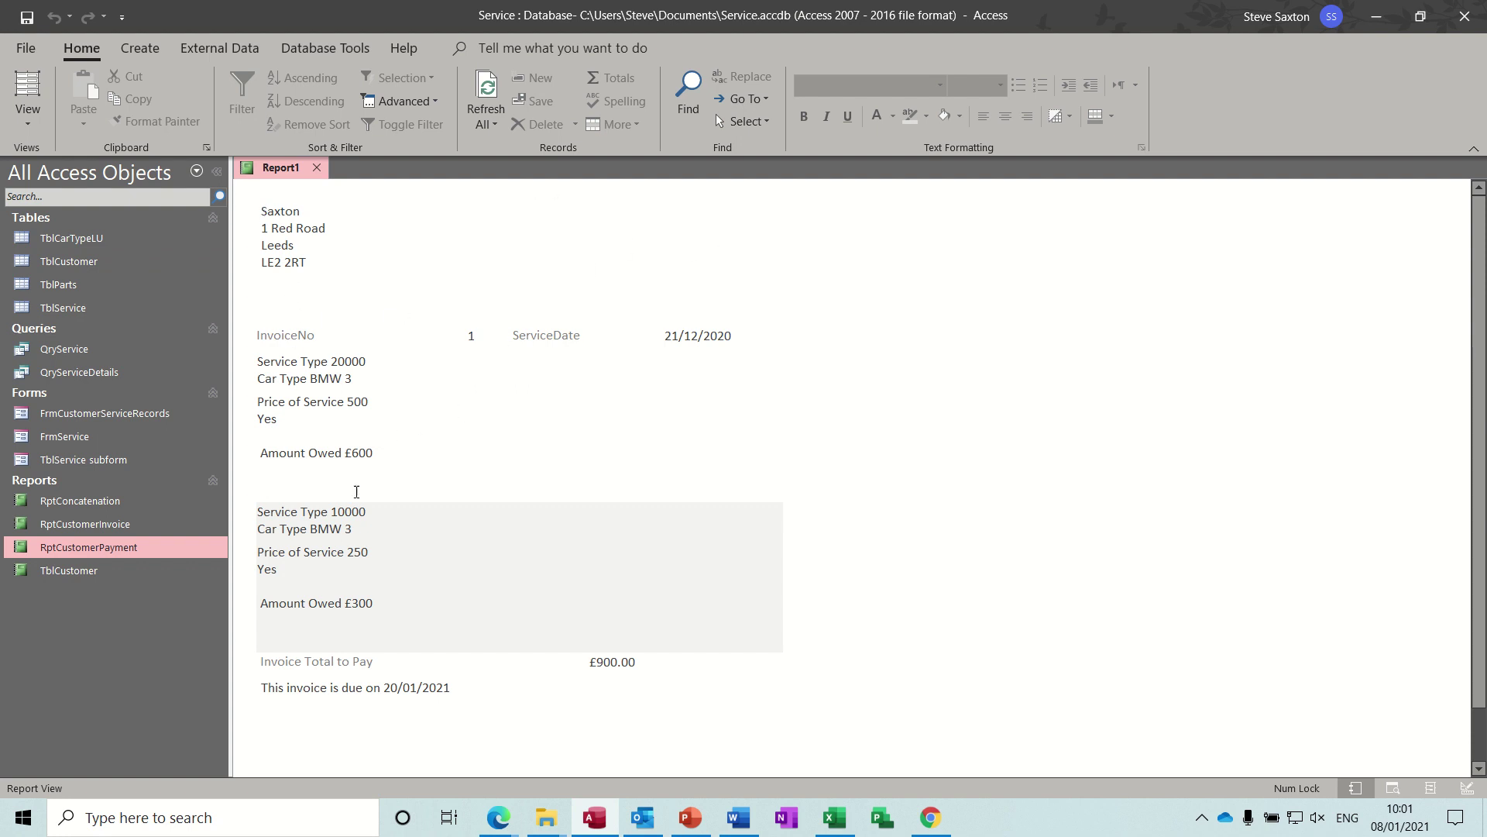
pyautogui.click(31, 126)
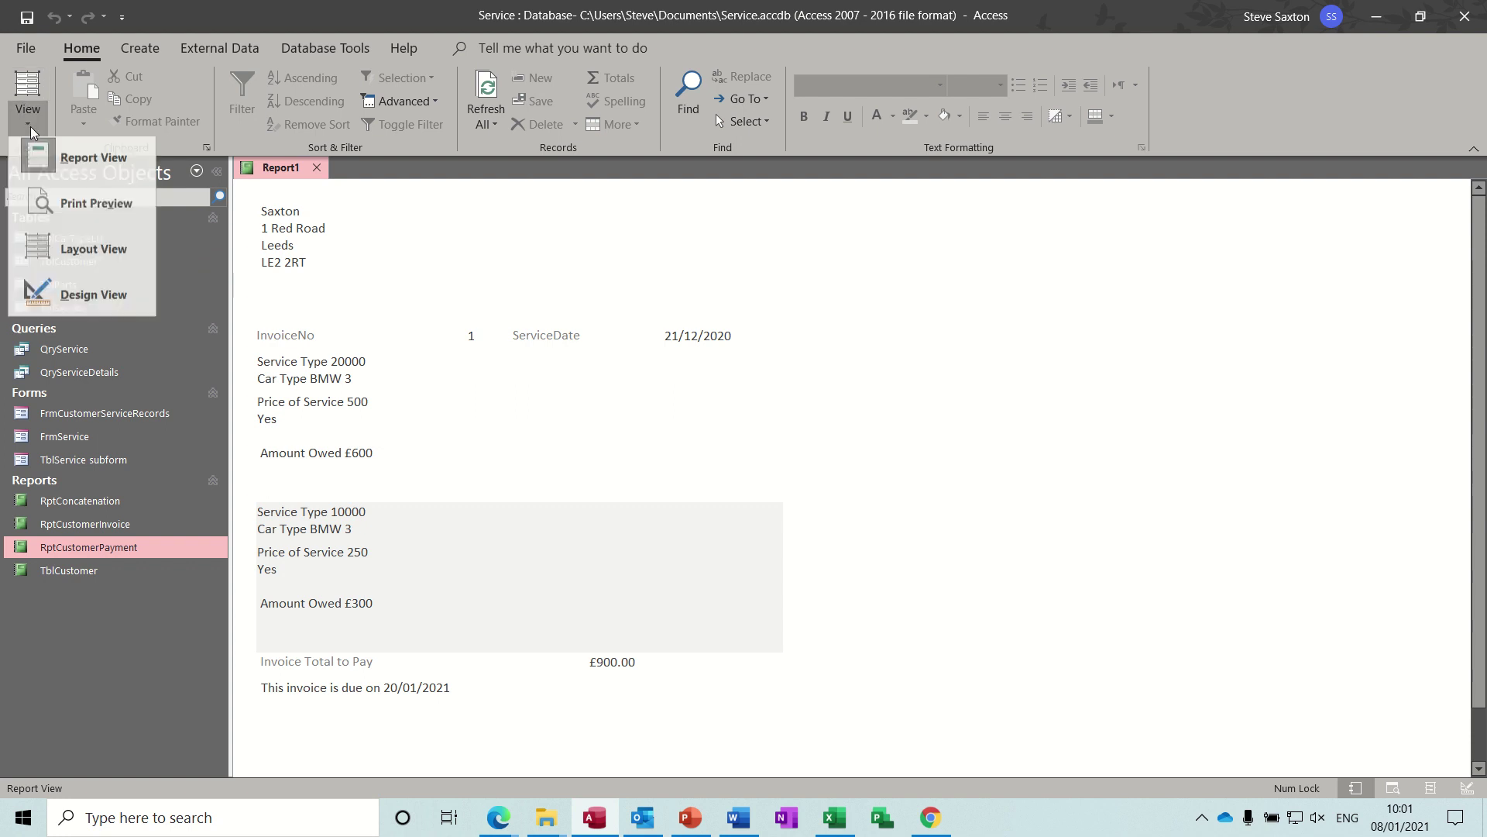
# Step: Shorten the Page Header section and the customer address box, nudging the address flush left
pyautogui.click(67, 302)
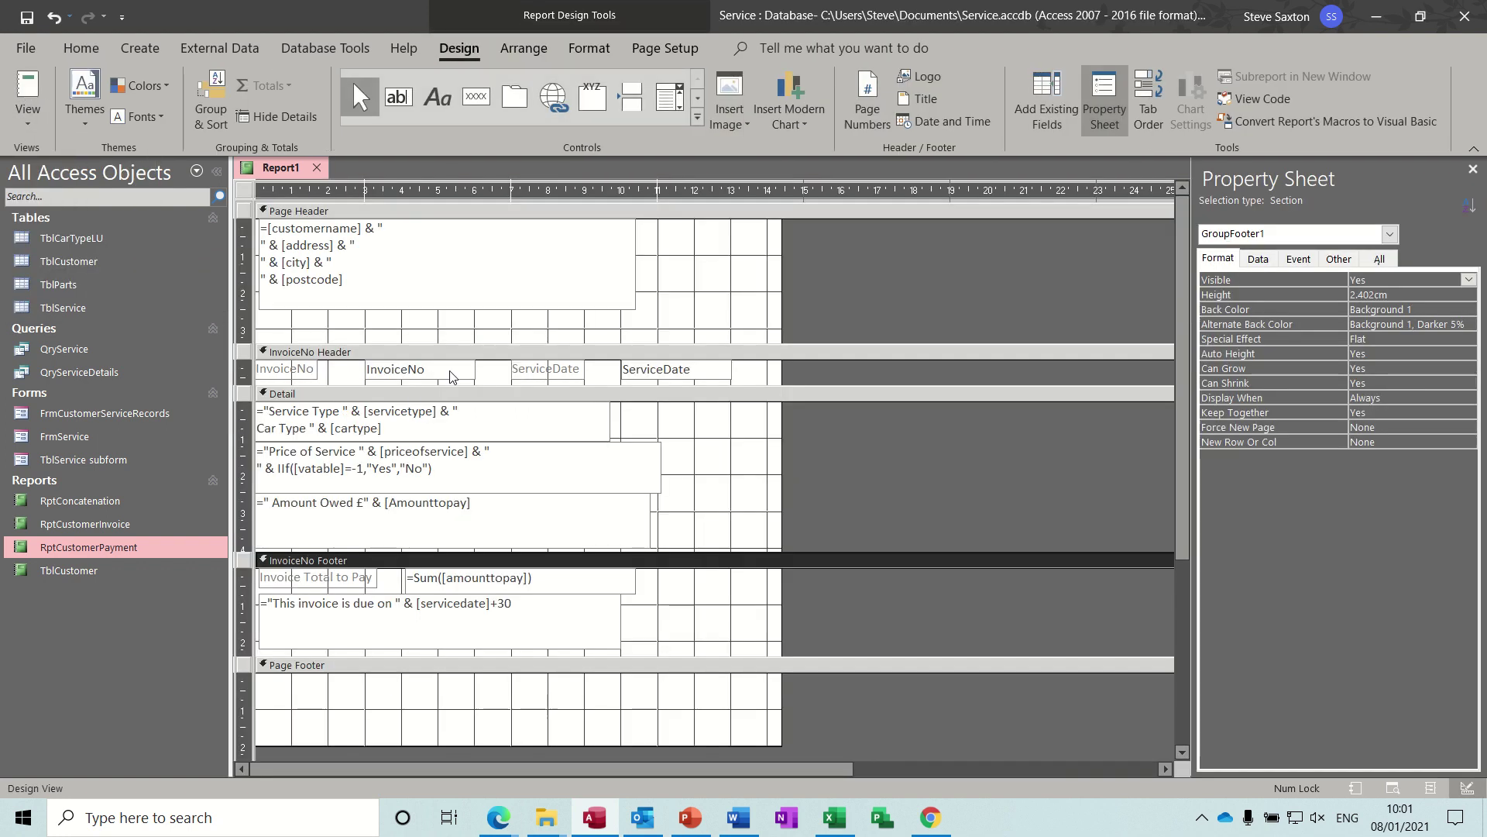
pyautogui.moveTo(476, 344); pyautogui.dragTo(476, 310)
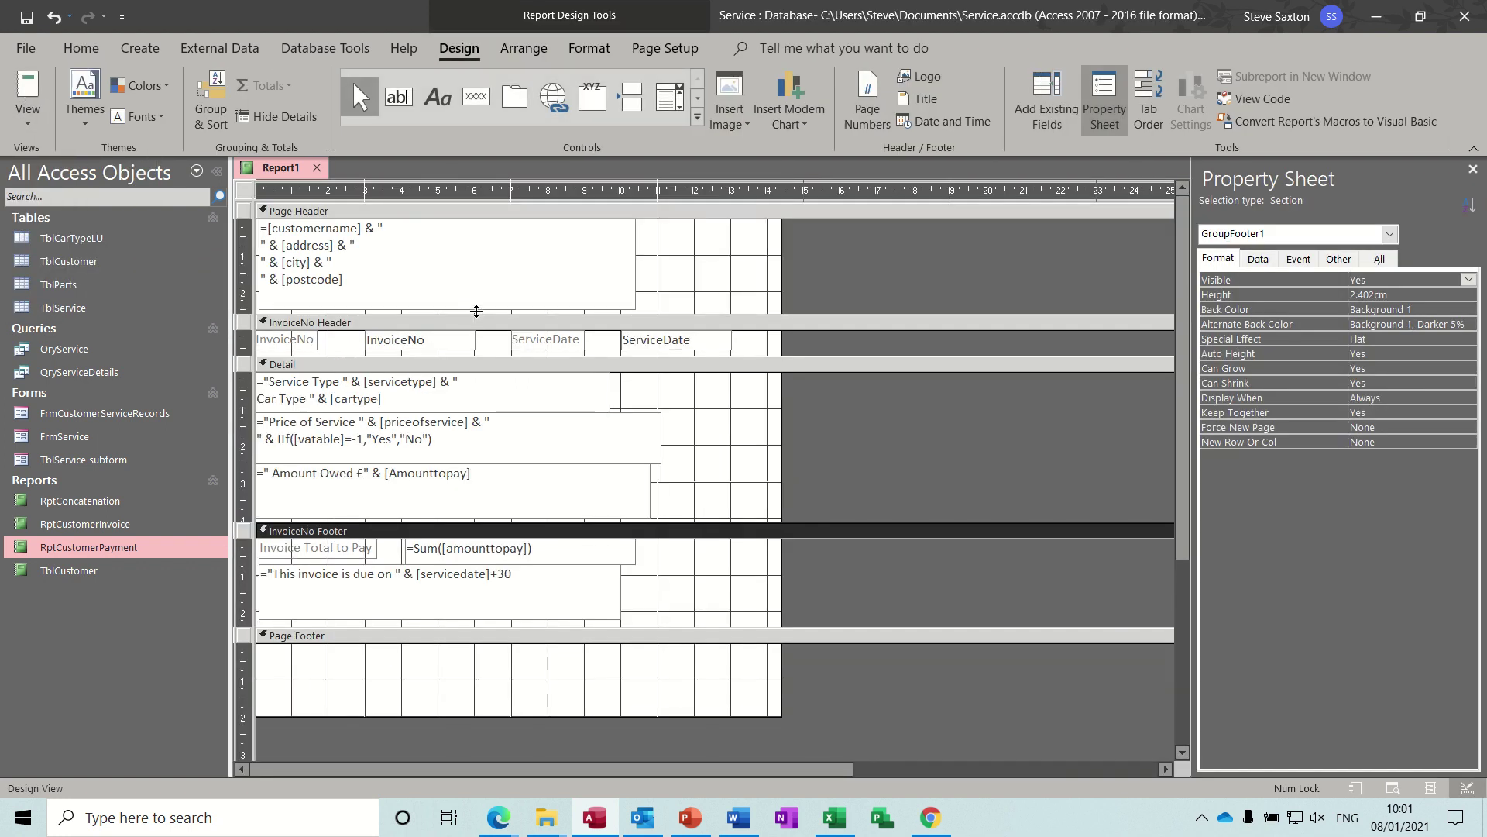
pyautogui.click(476, 300)
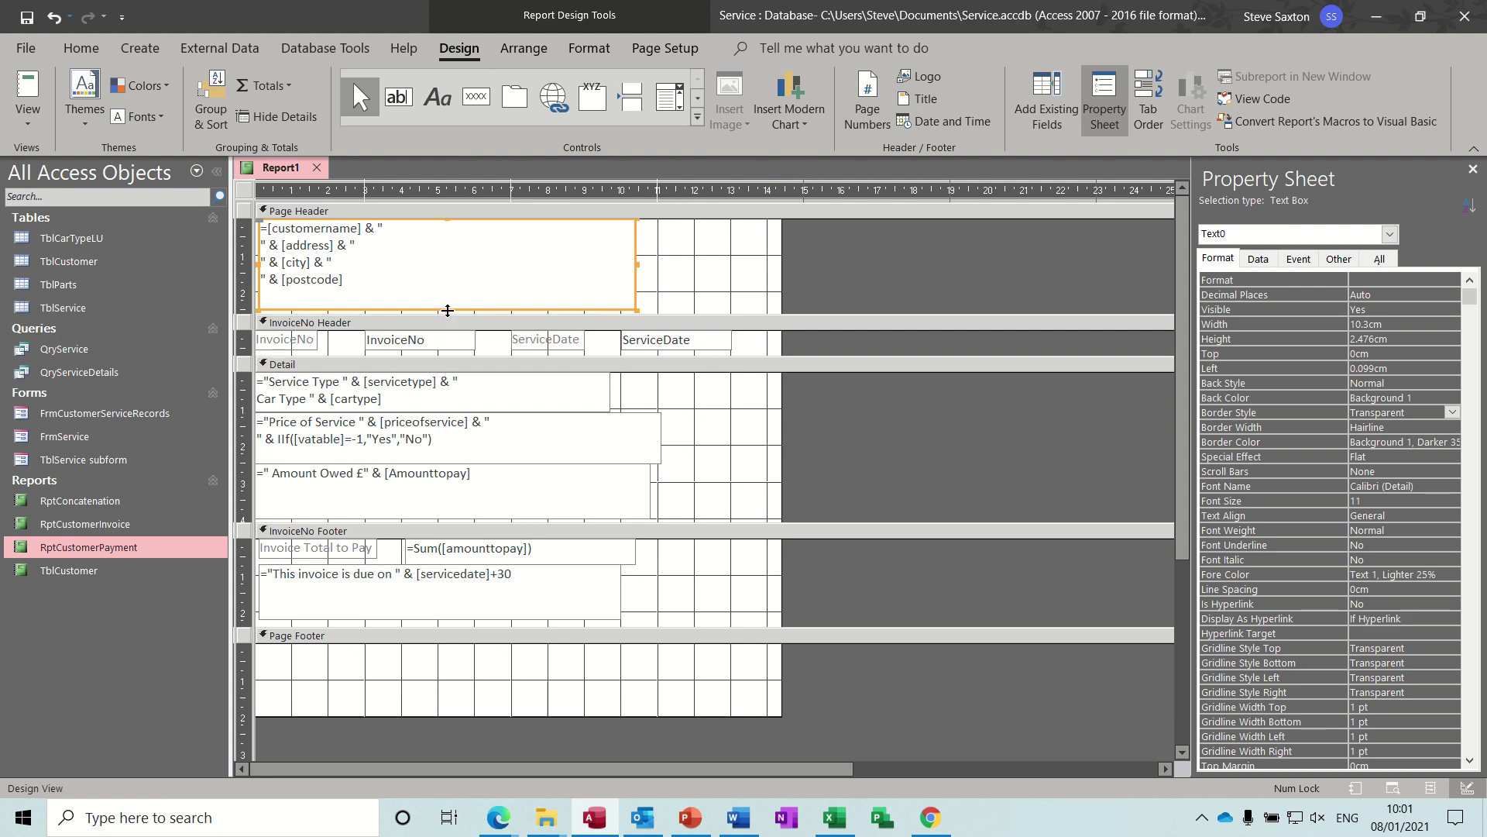
pyautogui.moveTo(447, 309); pyautogui.dragTo(447, 293)
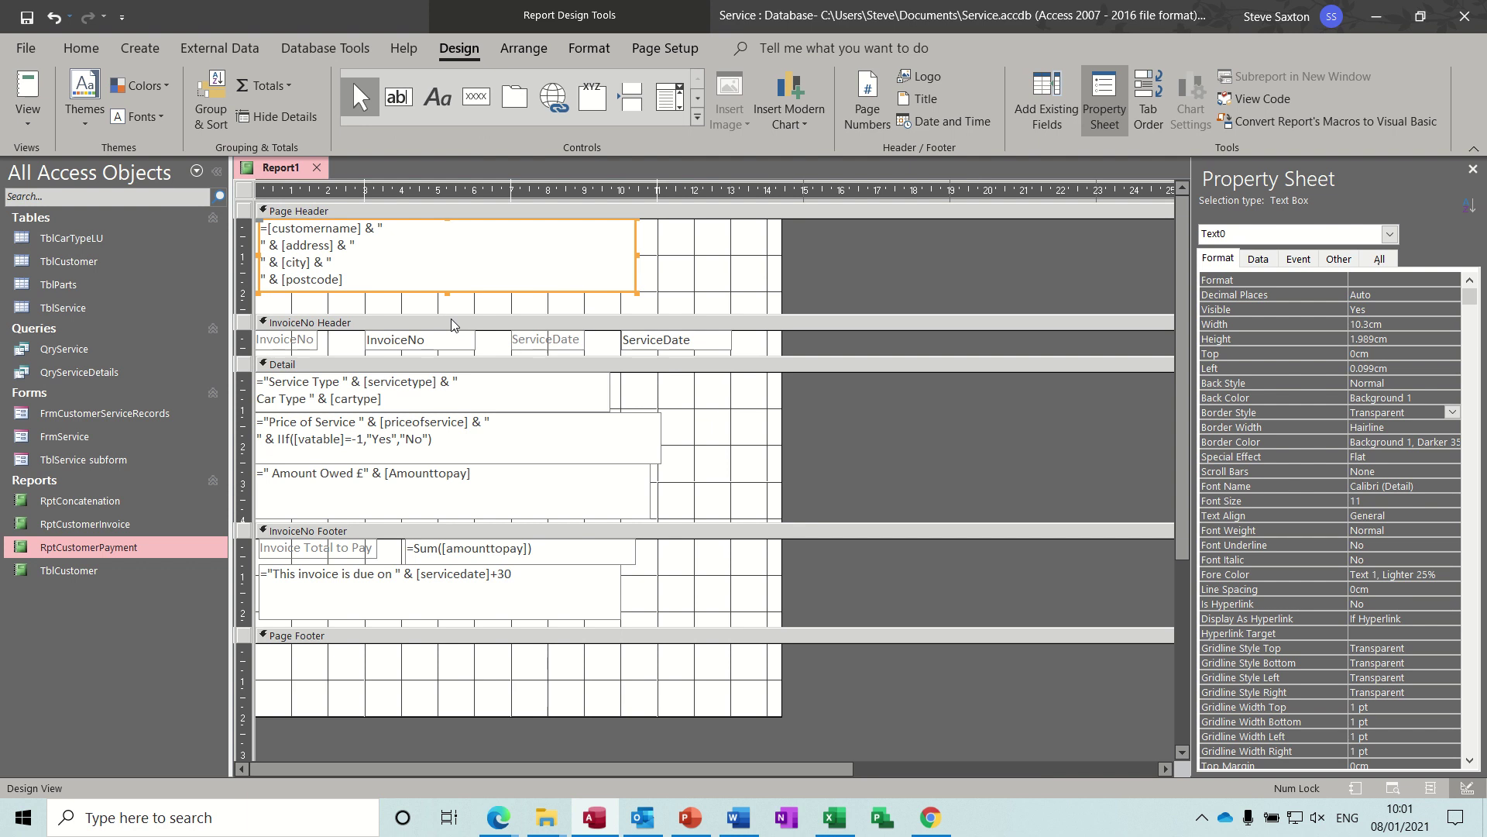
pyautogui.moveTo(450, 313); pyautogui.dragTo(451, 296)
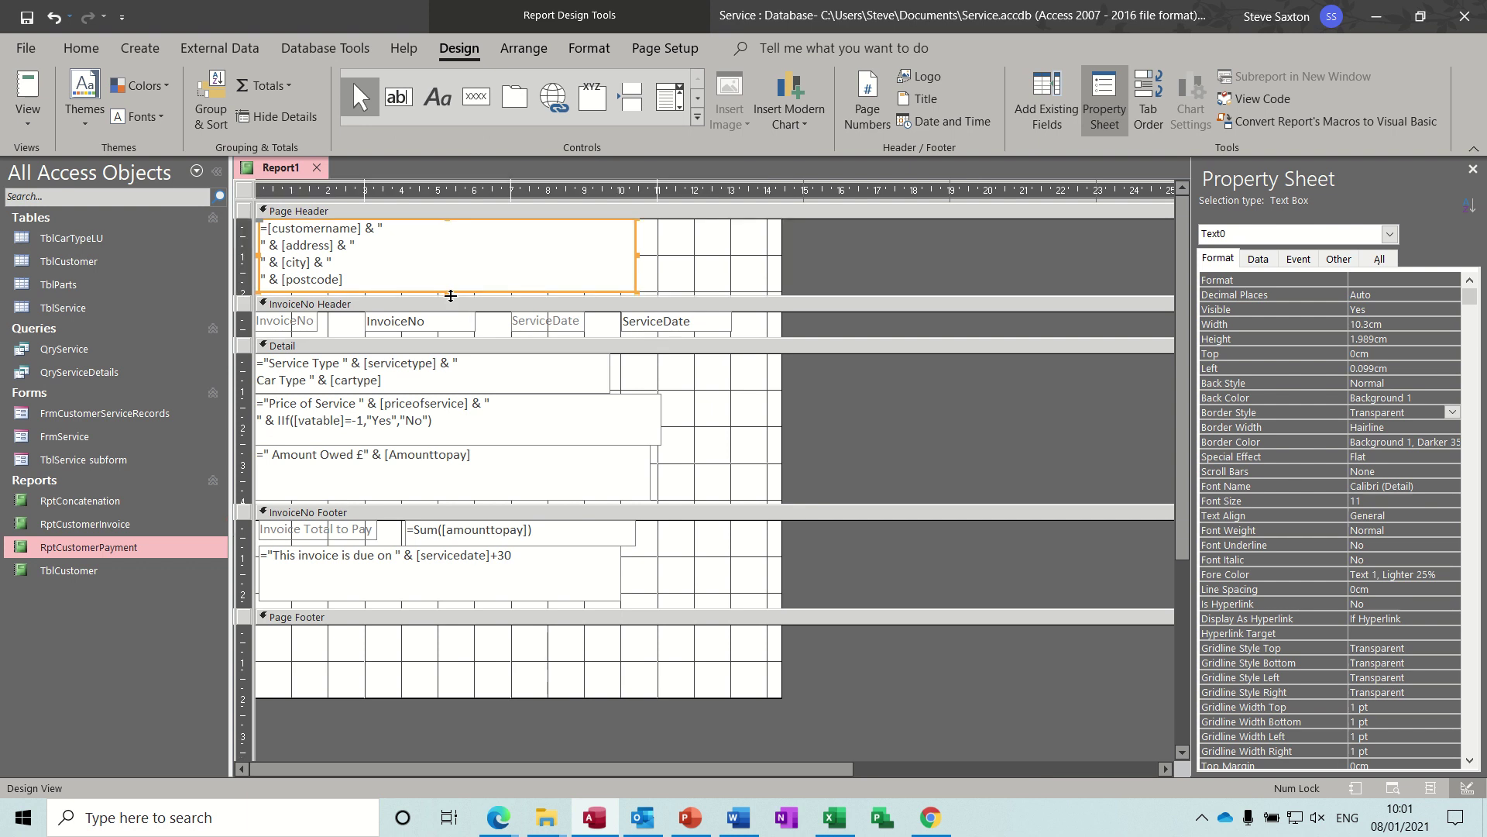
pyautogui.press('Left')
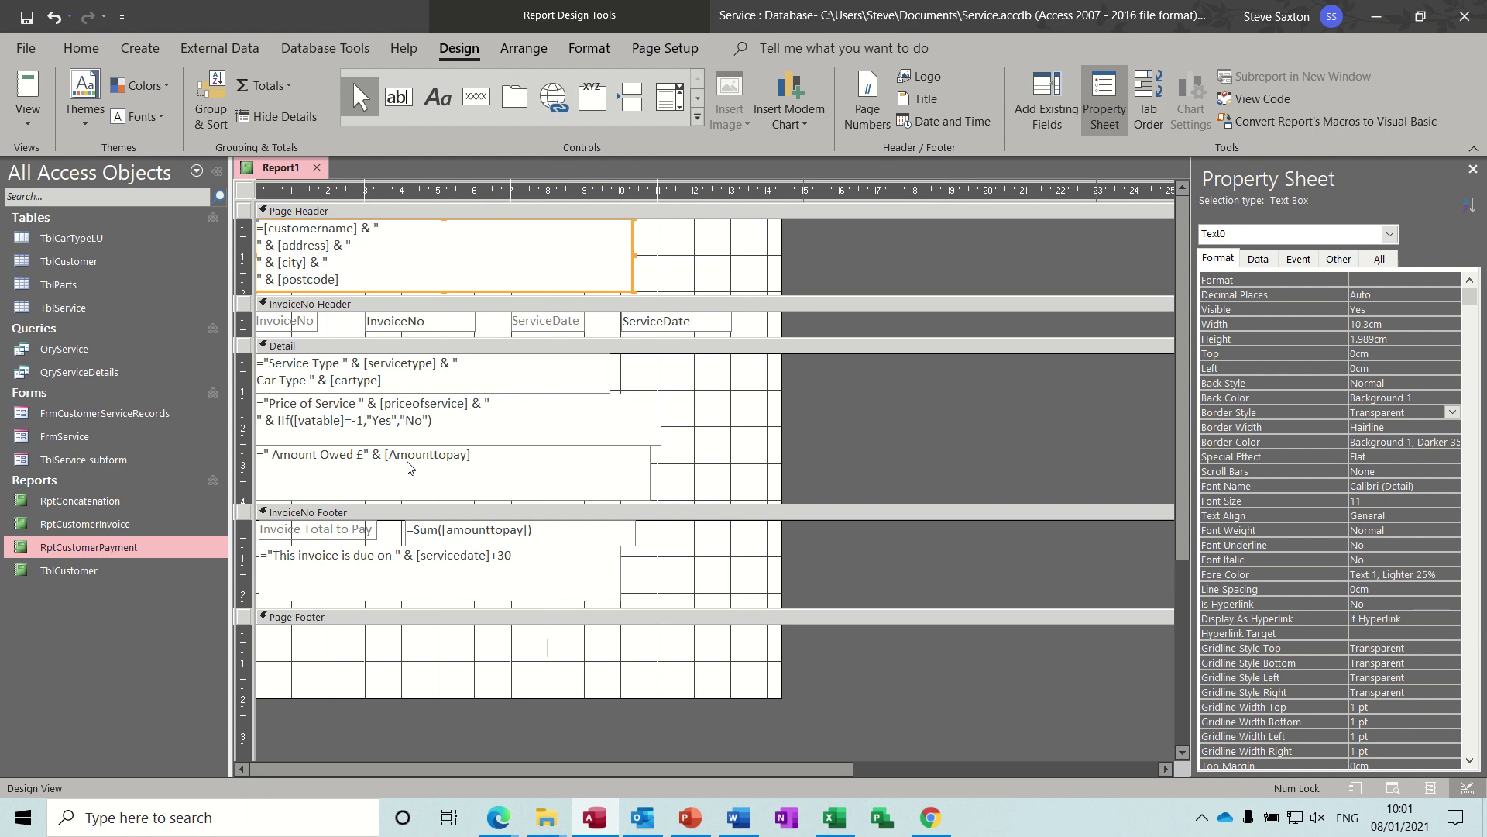
# Step: Shorten the Amount Owed box to 0.804cm and rerun the report for invoice 1
pyautogui.click(410, 487)
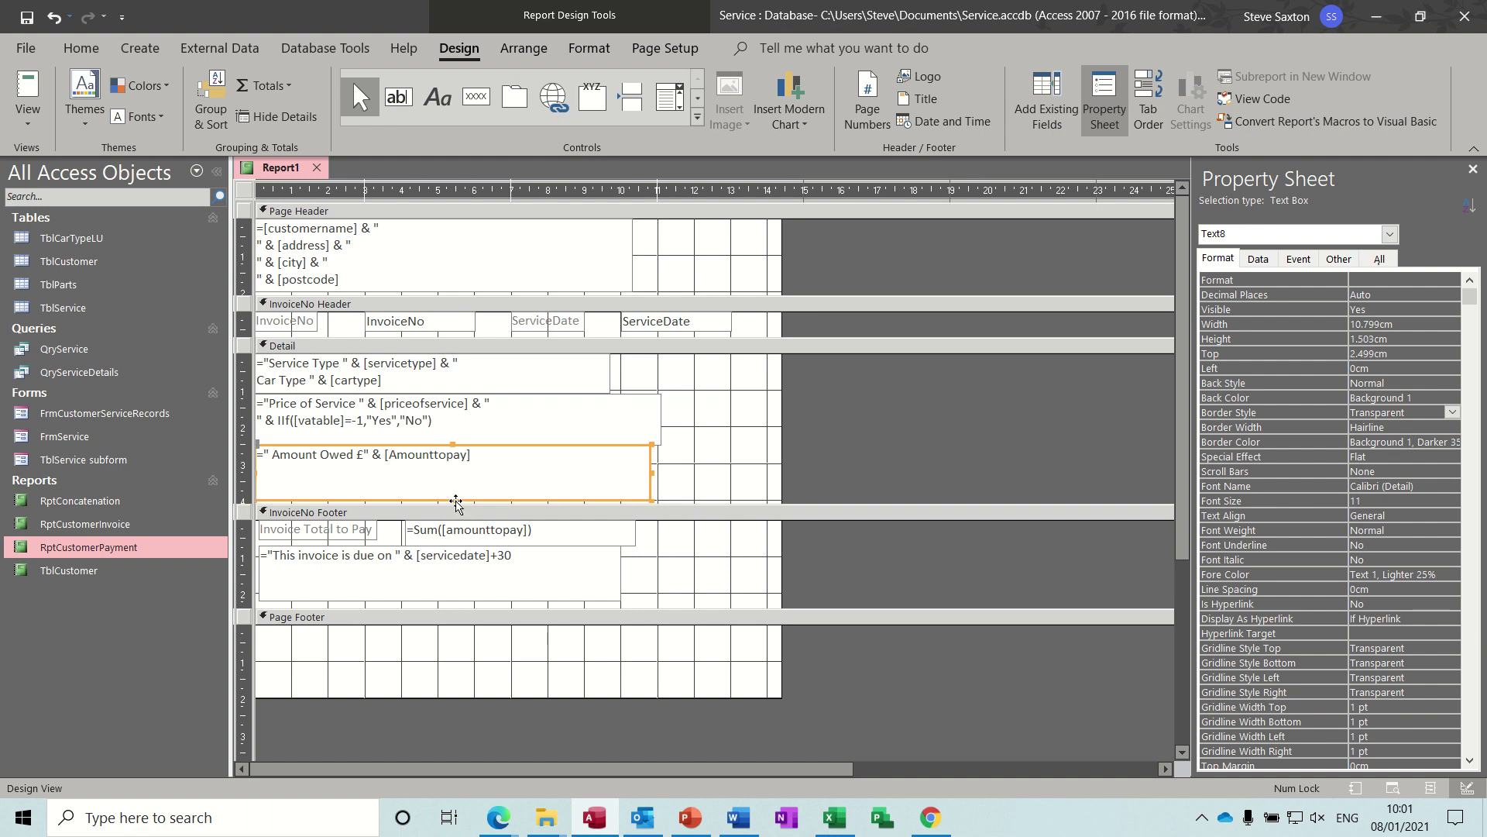
pyautogui.moveTo(454, 499); pyautogui.dragTo(455, 478)
pyautogui.click(28, 89)
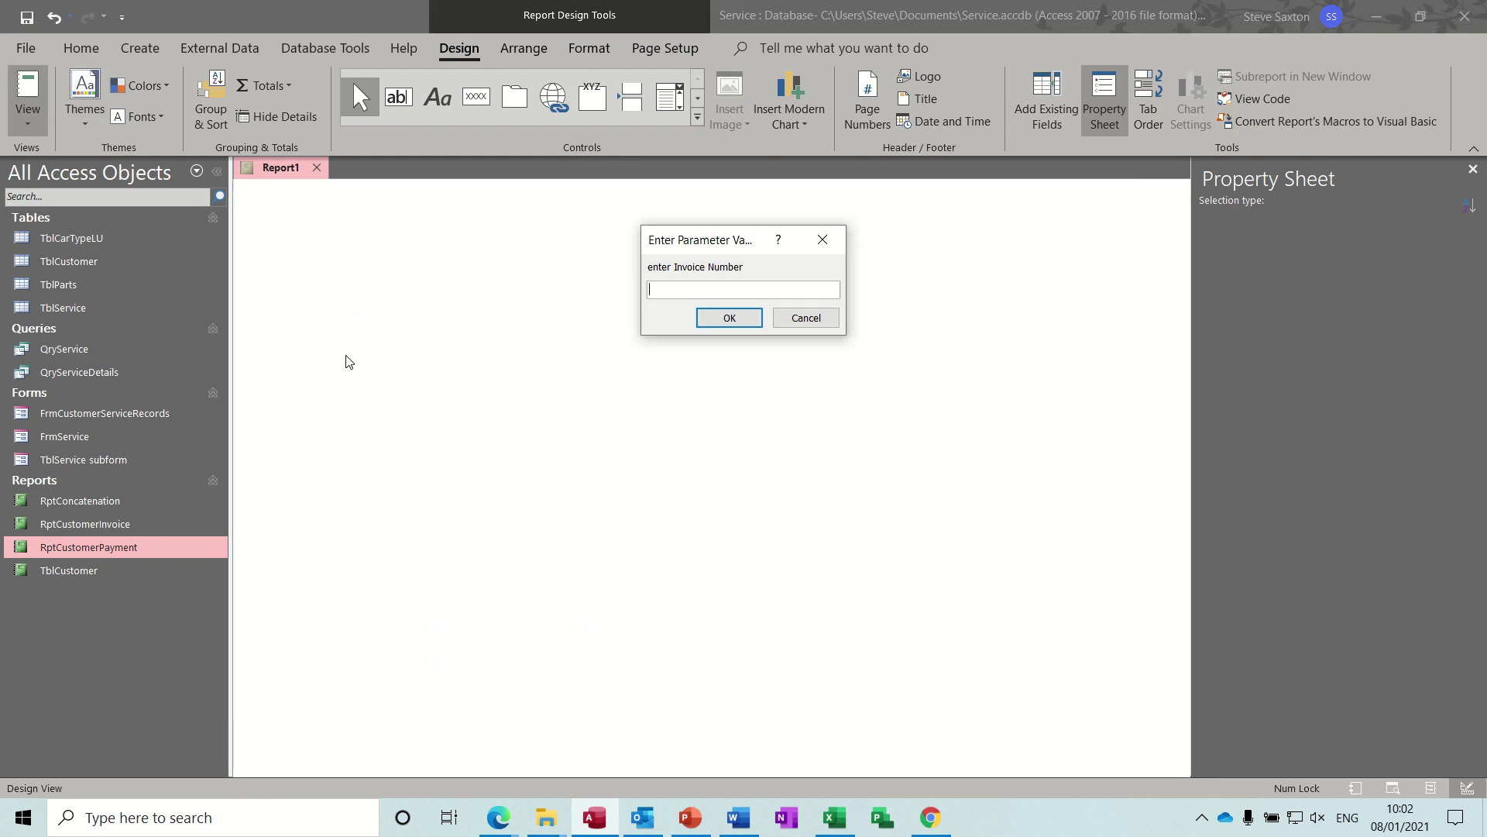
pyautogui.write('1')
pyautogui.press('Return')
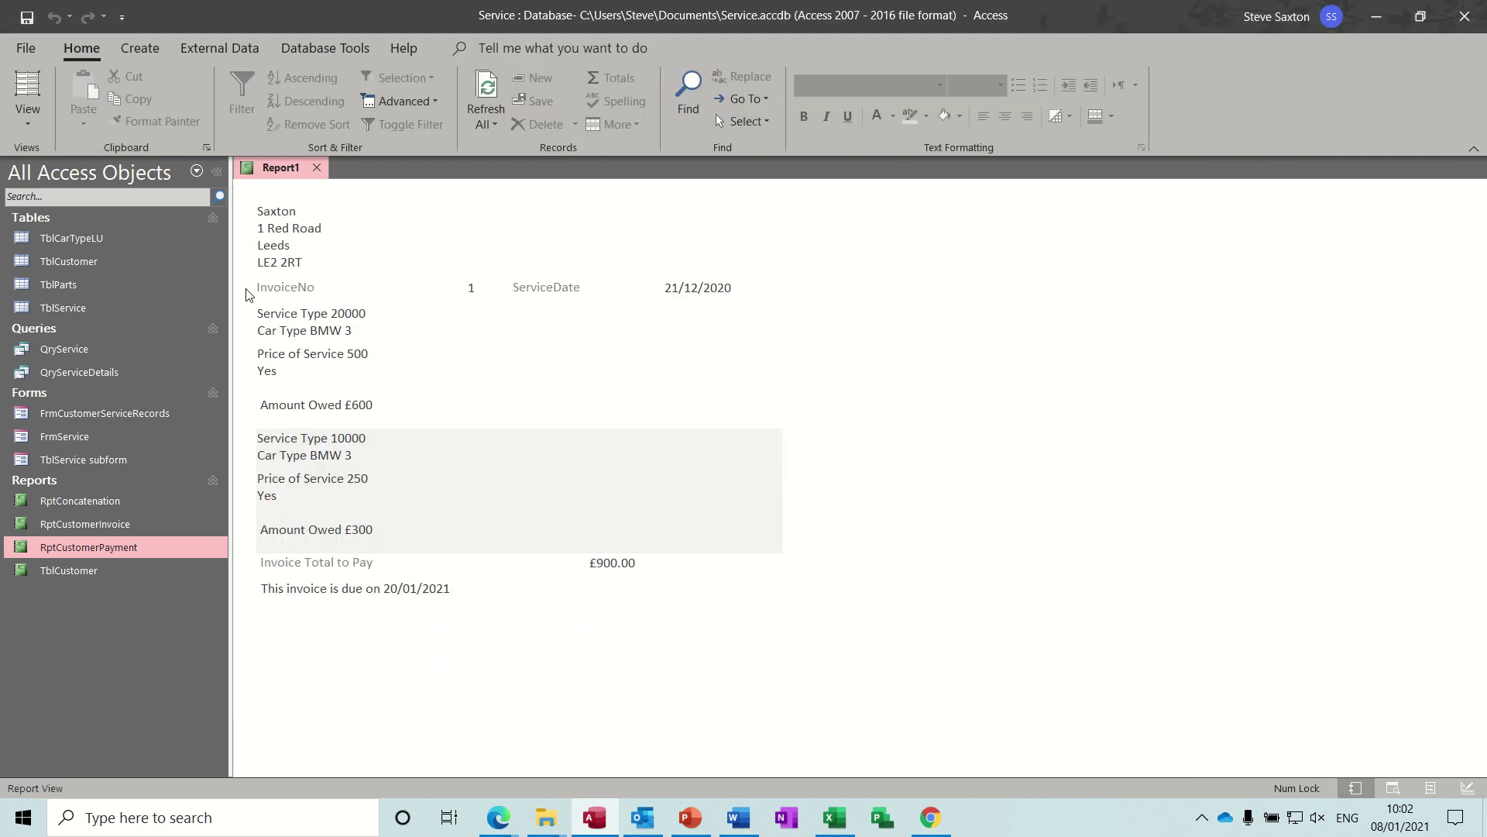
pyautogui.click(27, 130)
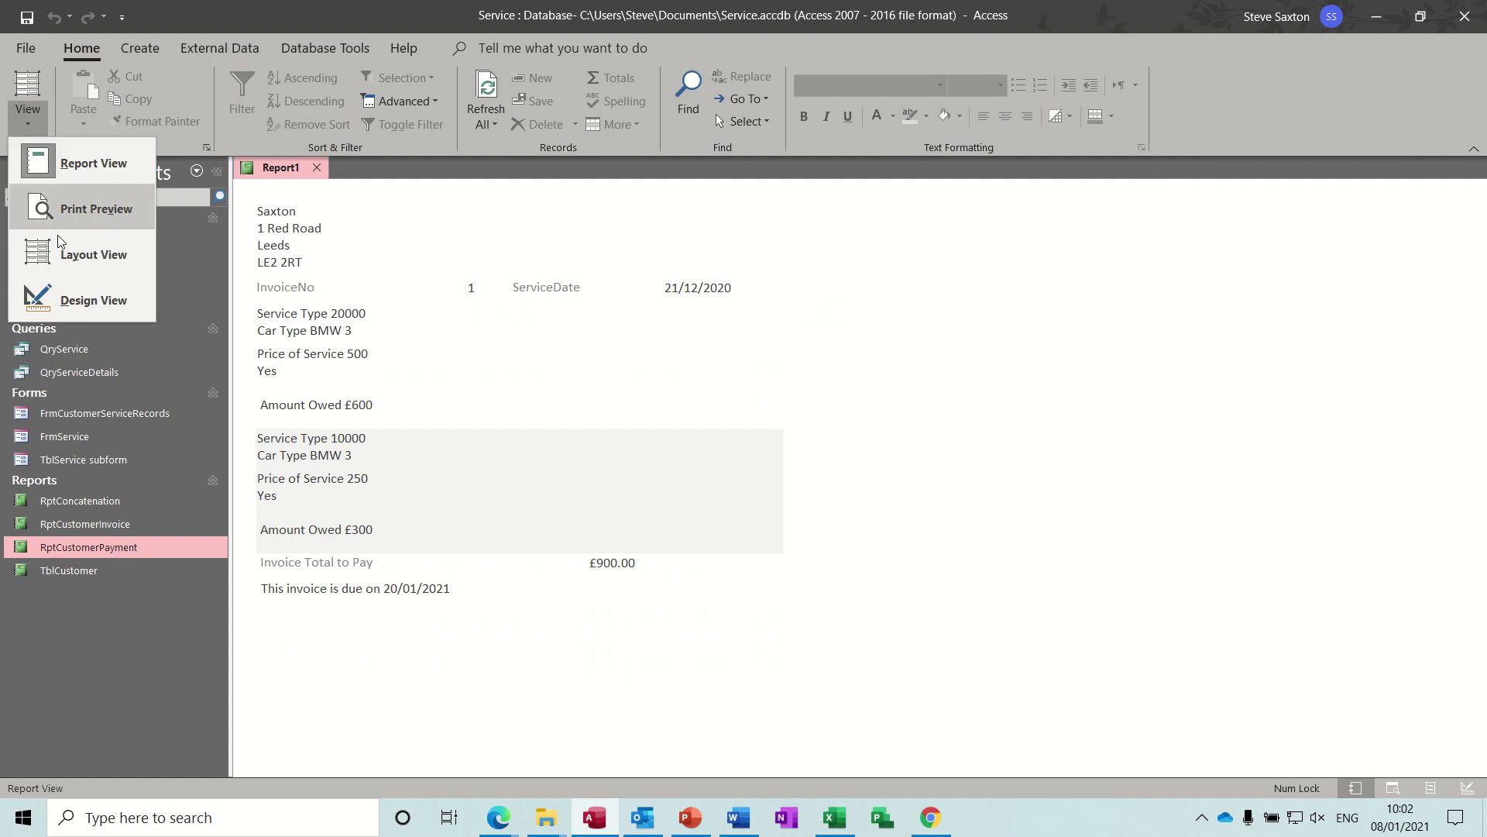
# Step: Make all InvoiceNo Header controls bold at 14 pt font size
pyautogui.click(58, 297)
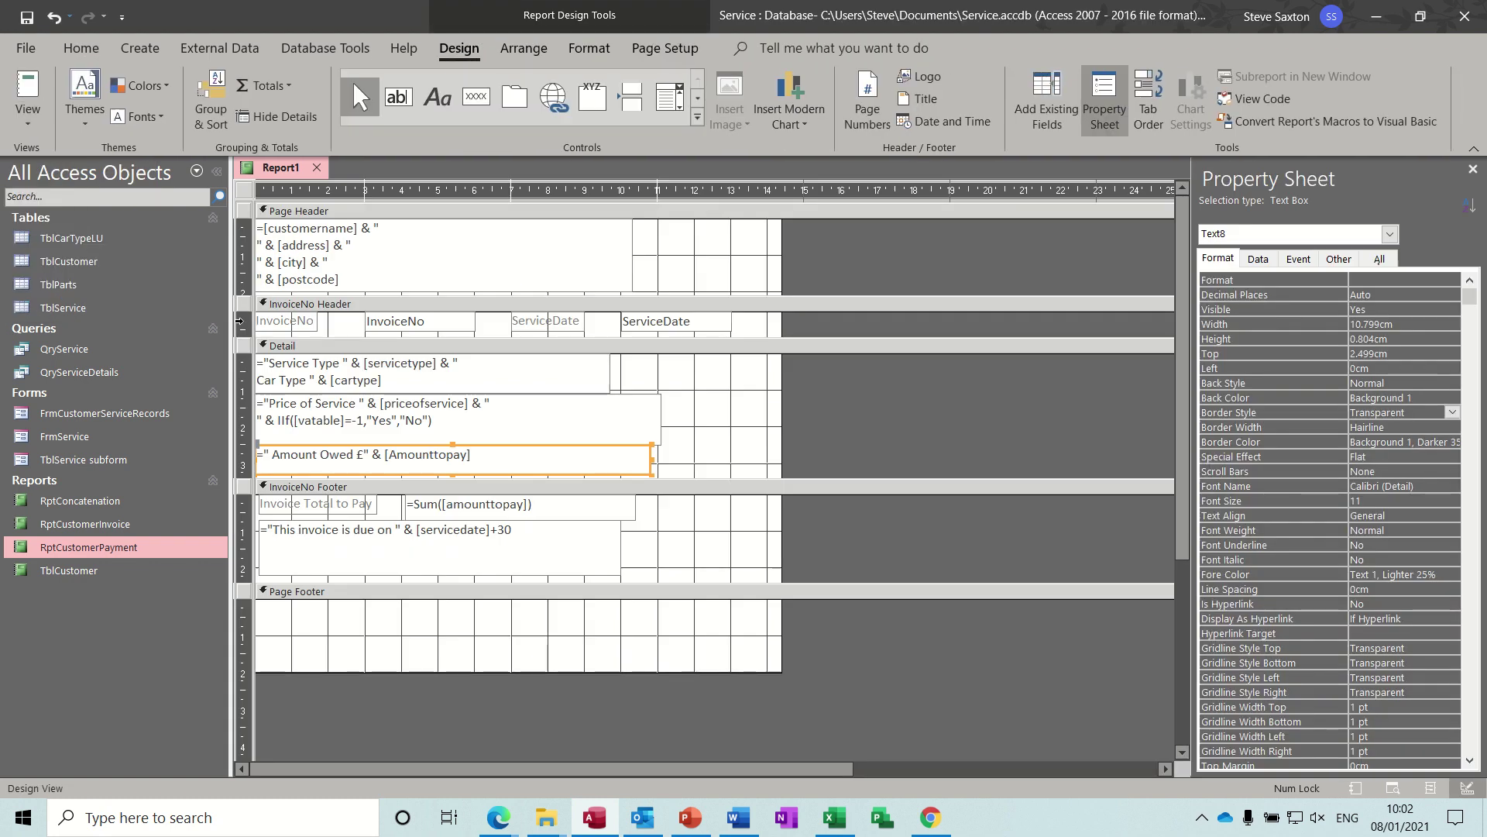
pyautogui.click(240, 321)
pyautogui.hotkey('ctrl', 'b')
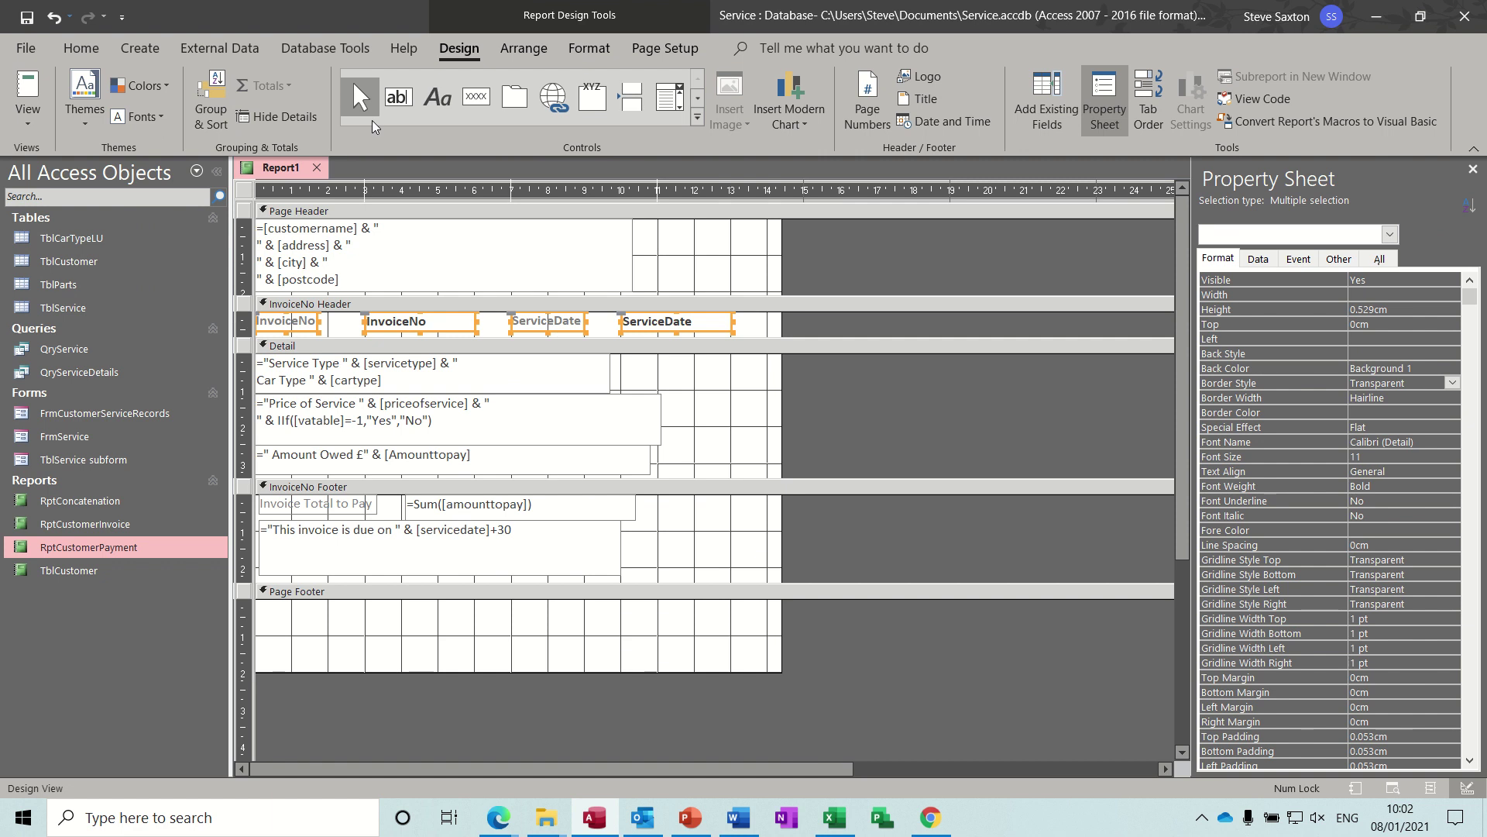
pyautogui.click(589, 48)
pyautogui.click(356, 85)
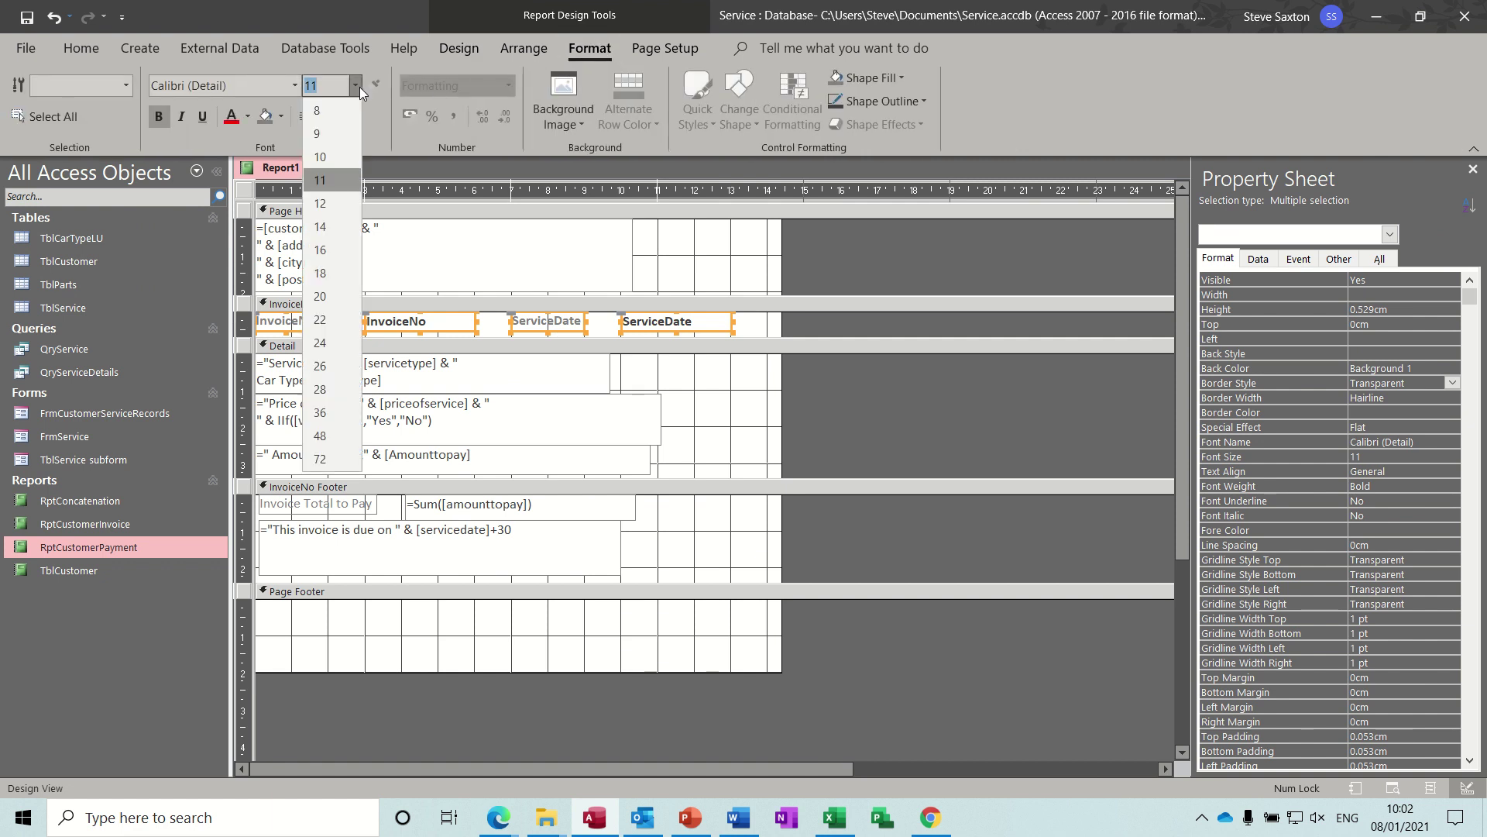
pyautogui.click(333, 226)
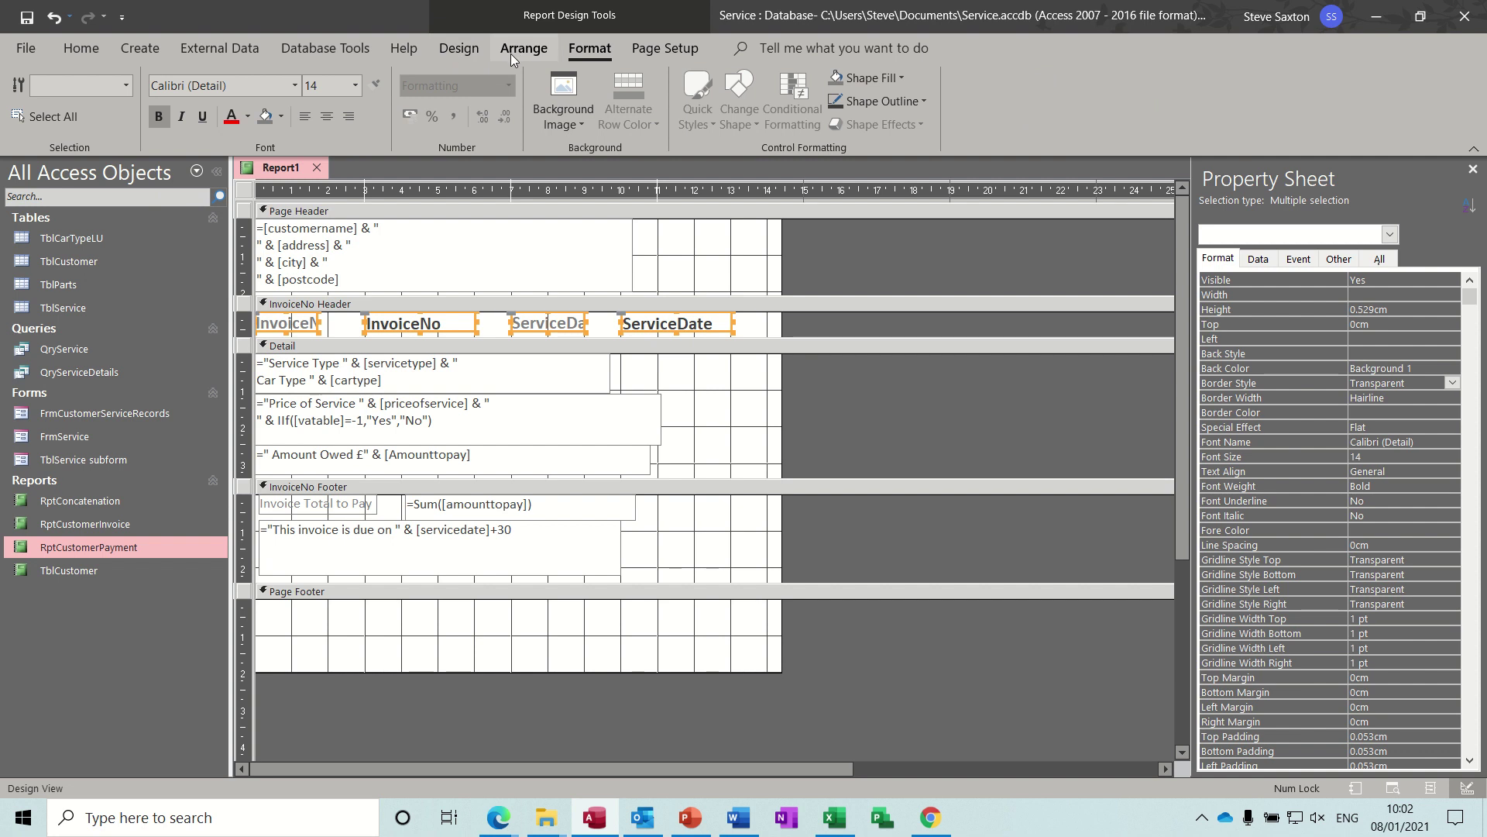
pyautogui.click(455, 52)
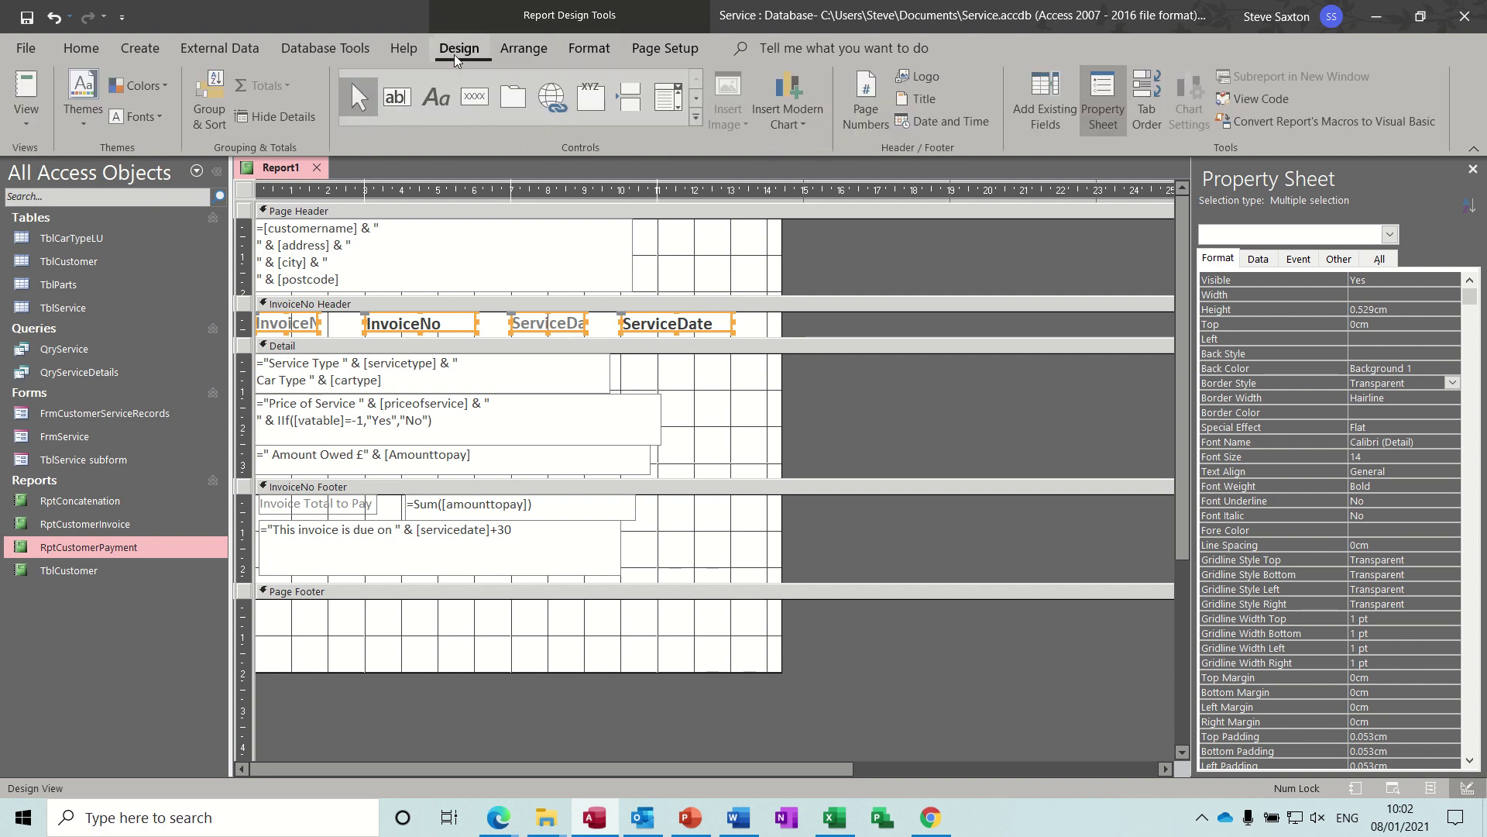
# Step: Preview invoice 1 to check the enlarged header text
pyautogui.click(37, 93)
pyautogui.press('Return')
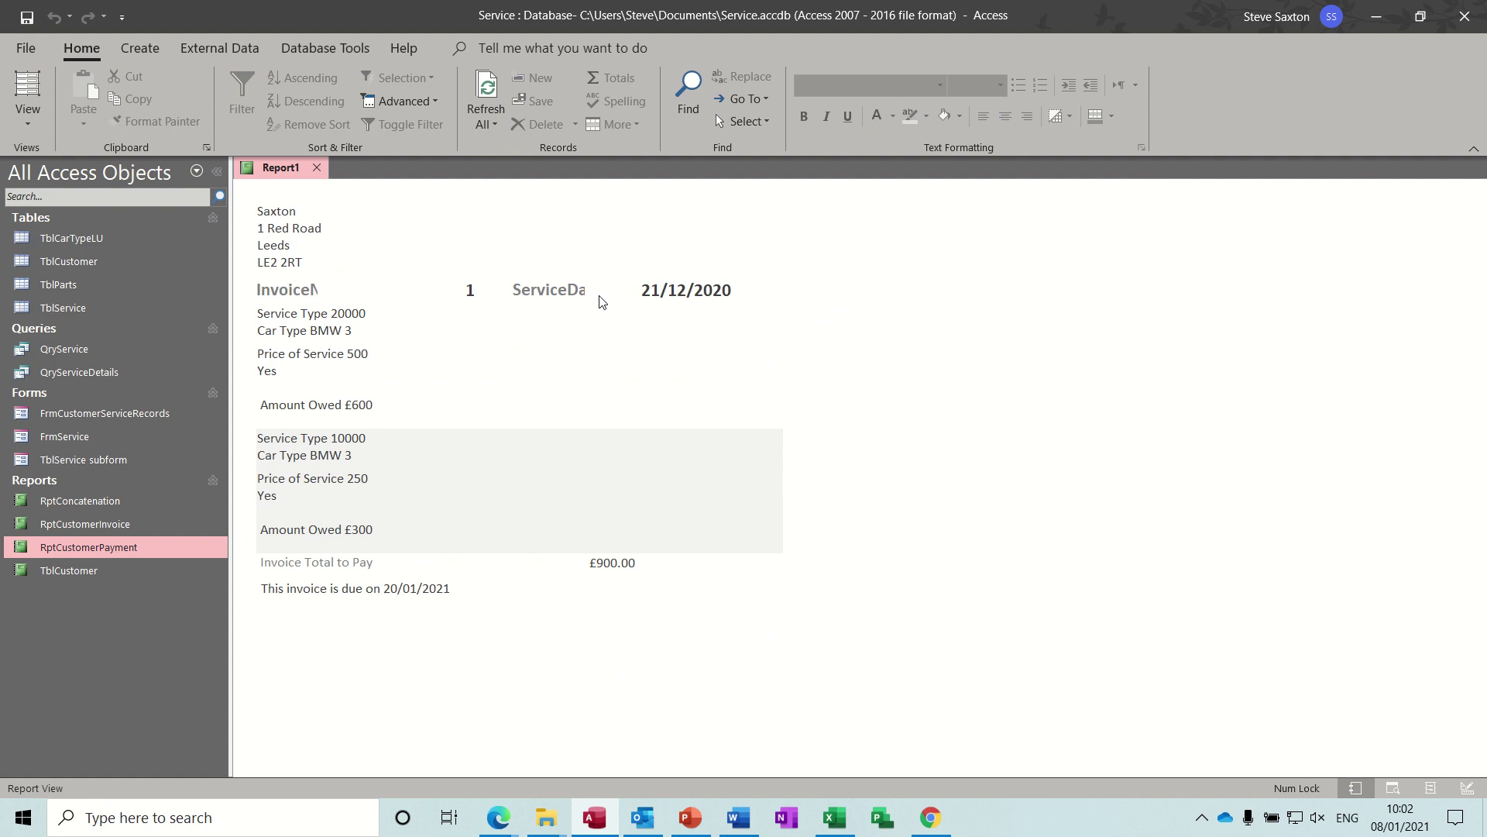
pyautogui.click(14, 109)
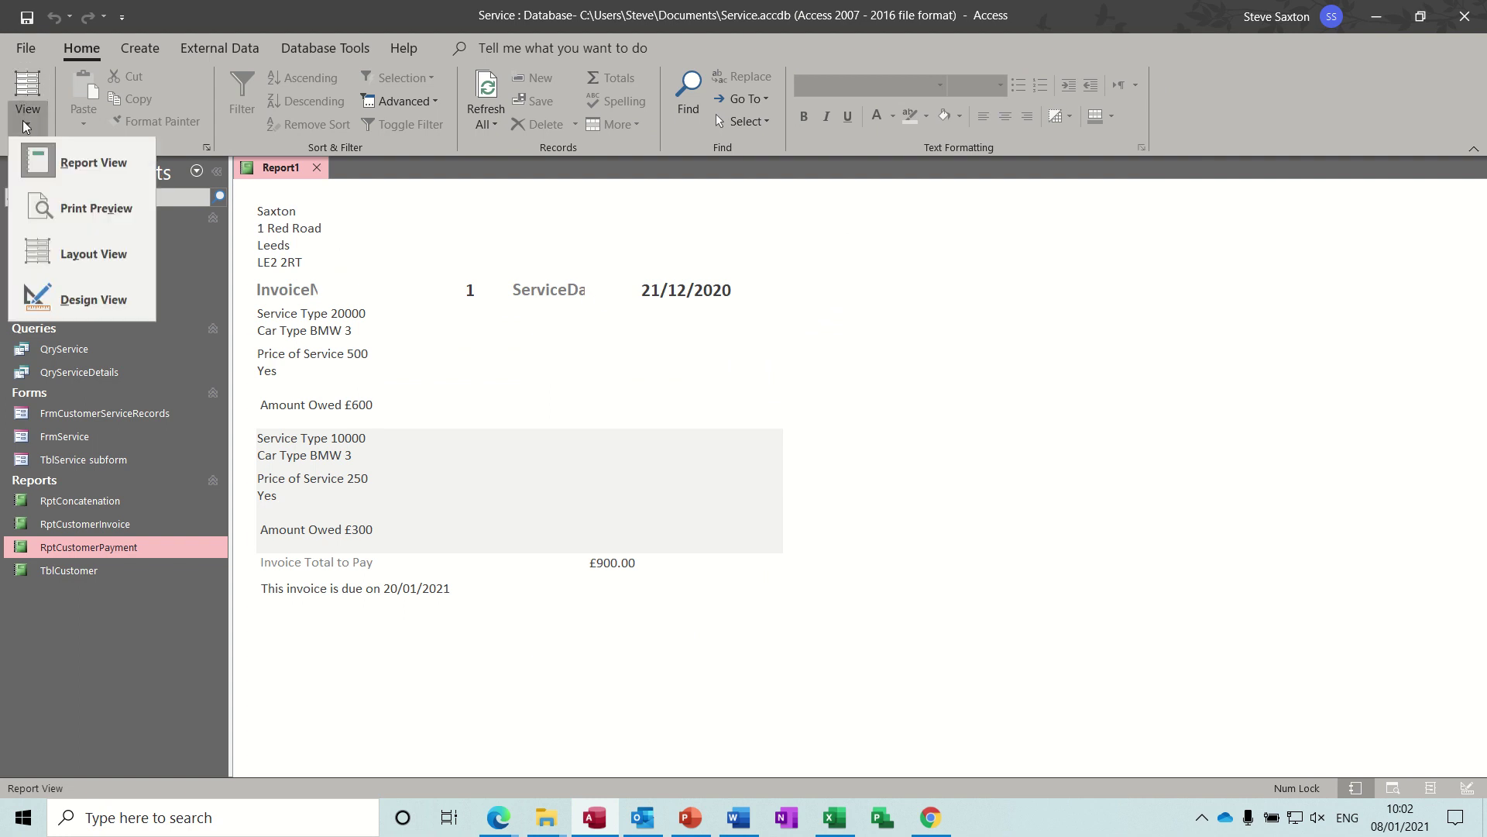
# Step: Widen the header controls and narrow the InvoiceNo value box
pyautogui.click(70, 299)
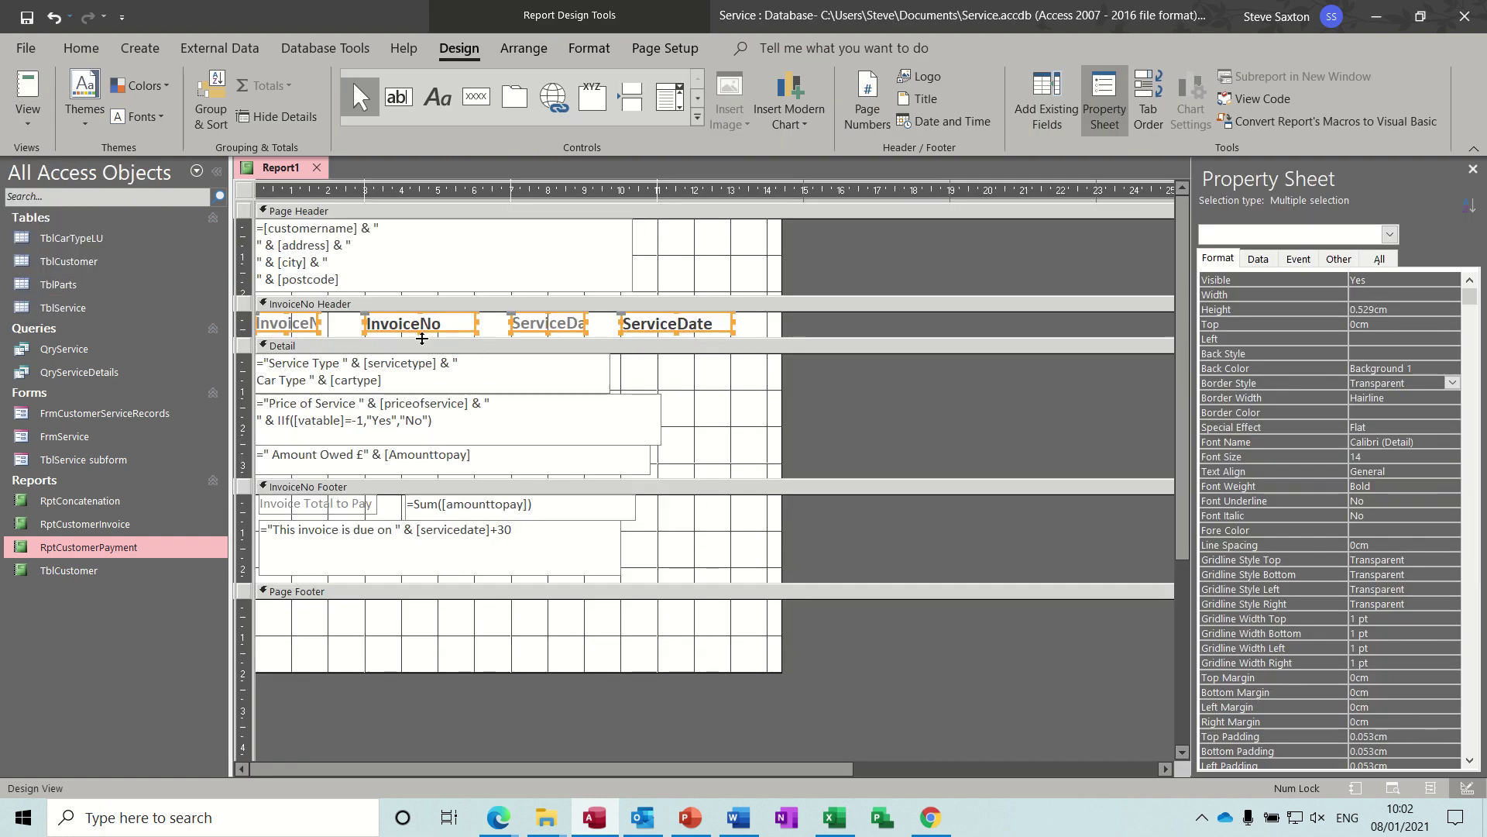
pyautogui.moveTo(317, 319); pyautogui.dragTo(360, 321)
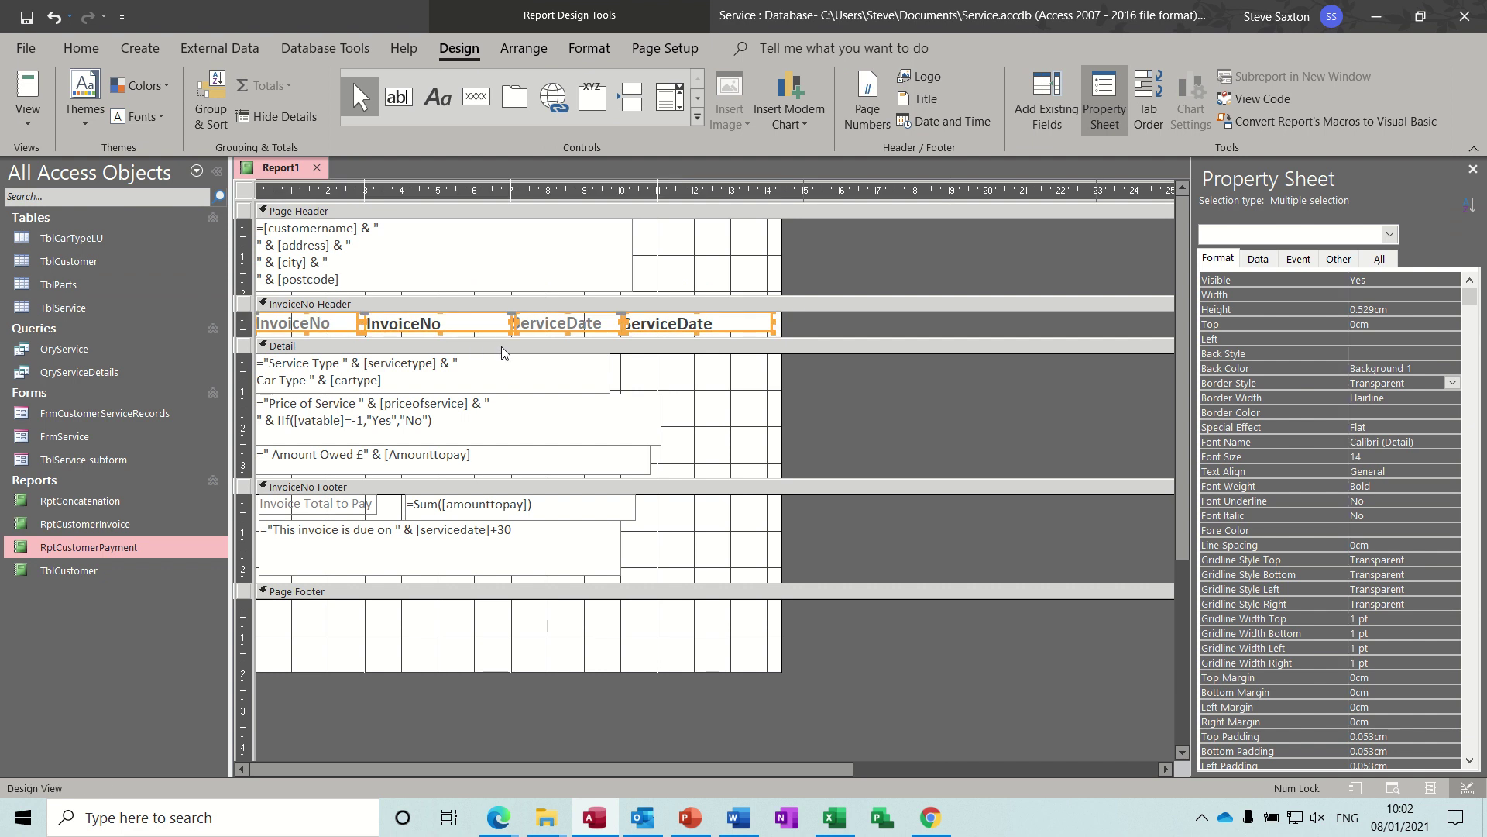
pyautogui.click(729, 382)
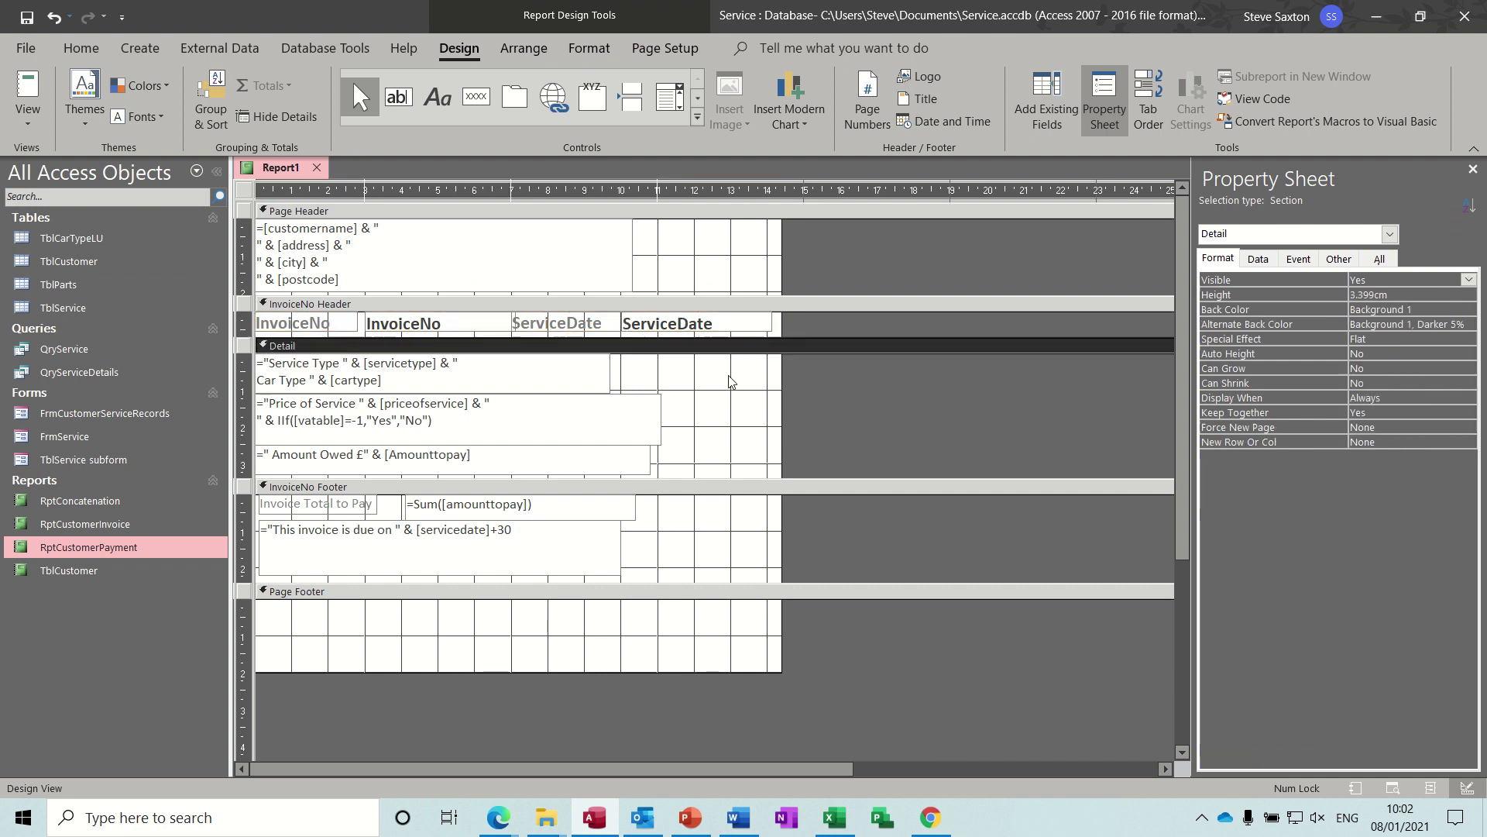
pyautogui.click(500, 329)
pyautogui.moveTo(513, 320); pyautogui.dragTo(443, 321)
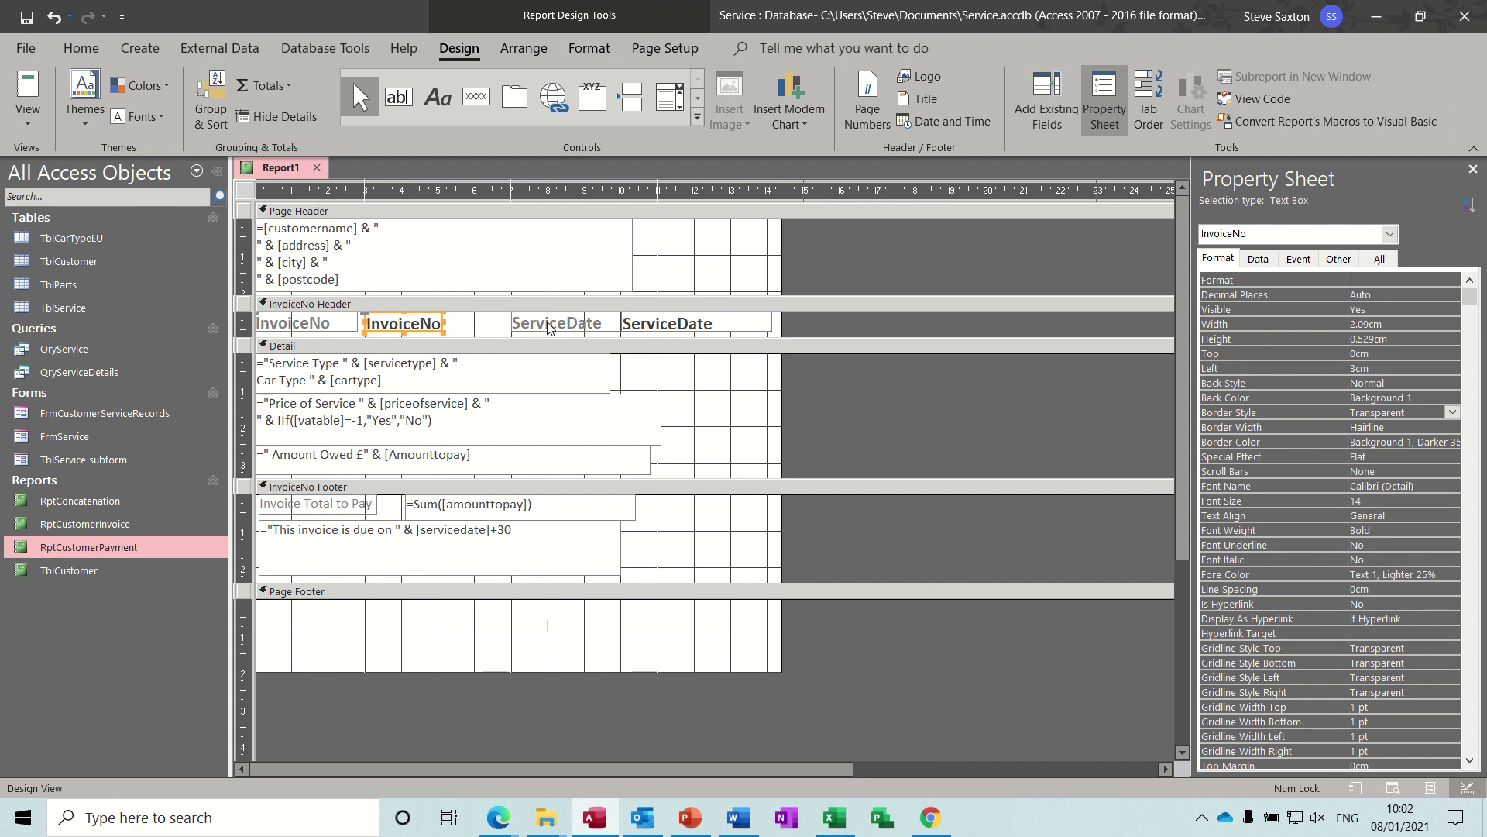
# Step: Move the ServiceDate label left and its value box right, and make the label taller
pyautogui.click(541, 324)
pyautogui.moveTo(540, 323); pyautogui.dragTo(505, 324)
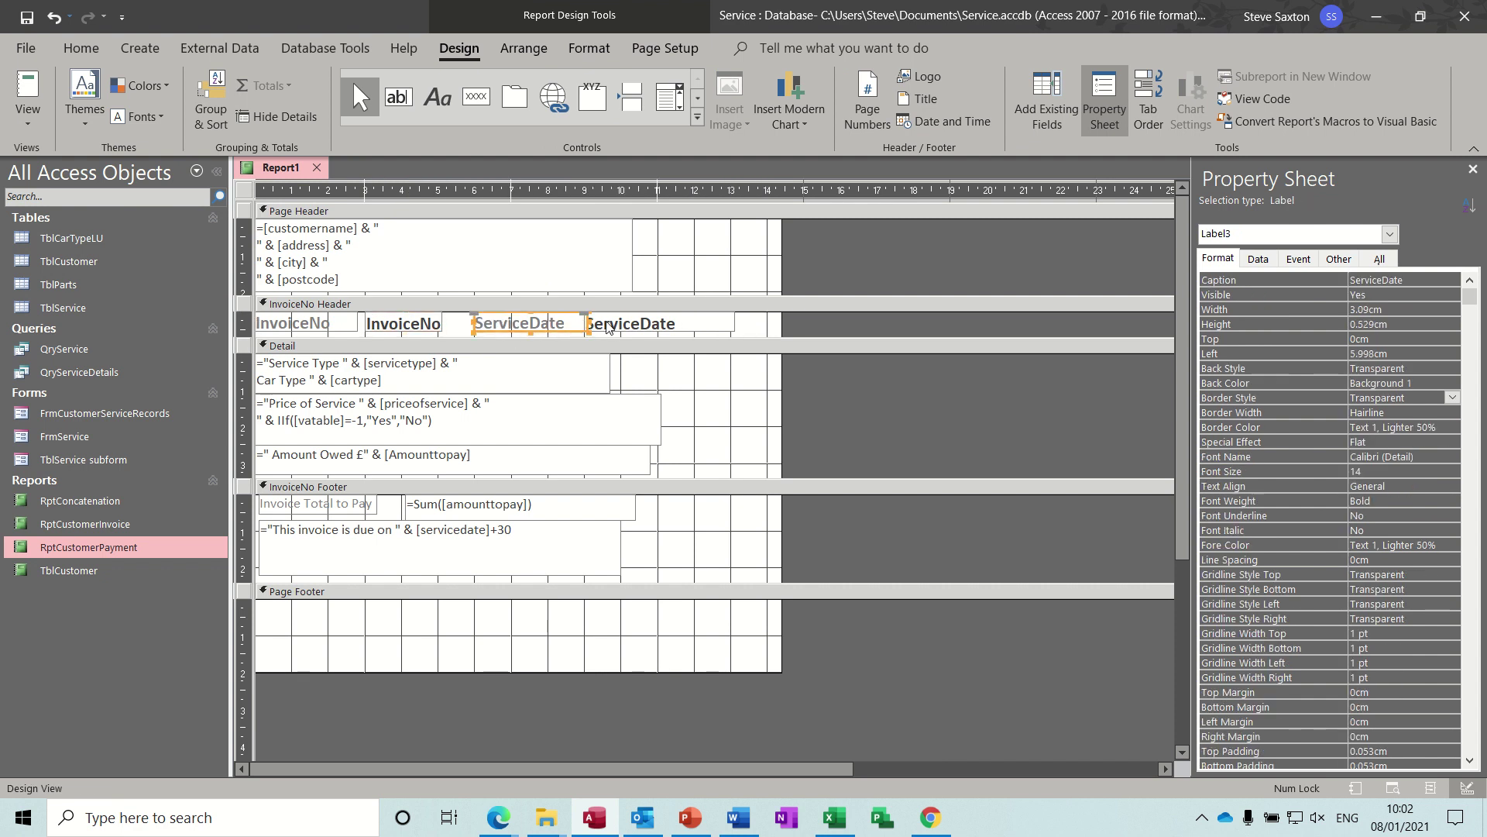
pyautogui.click(593, 317)
pyautogui.moveTo(593, 316); pyautogui.dragTo(627, 317)
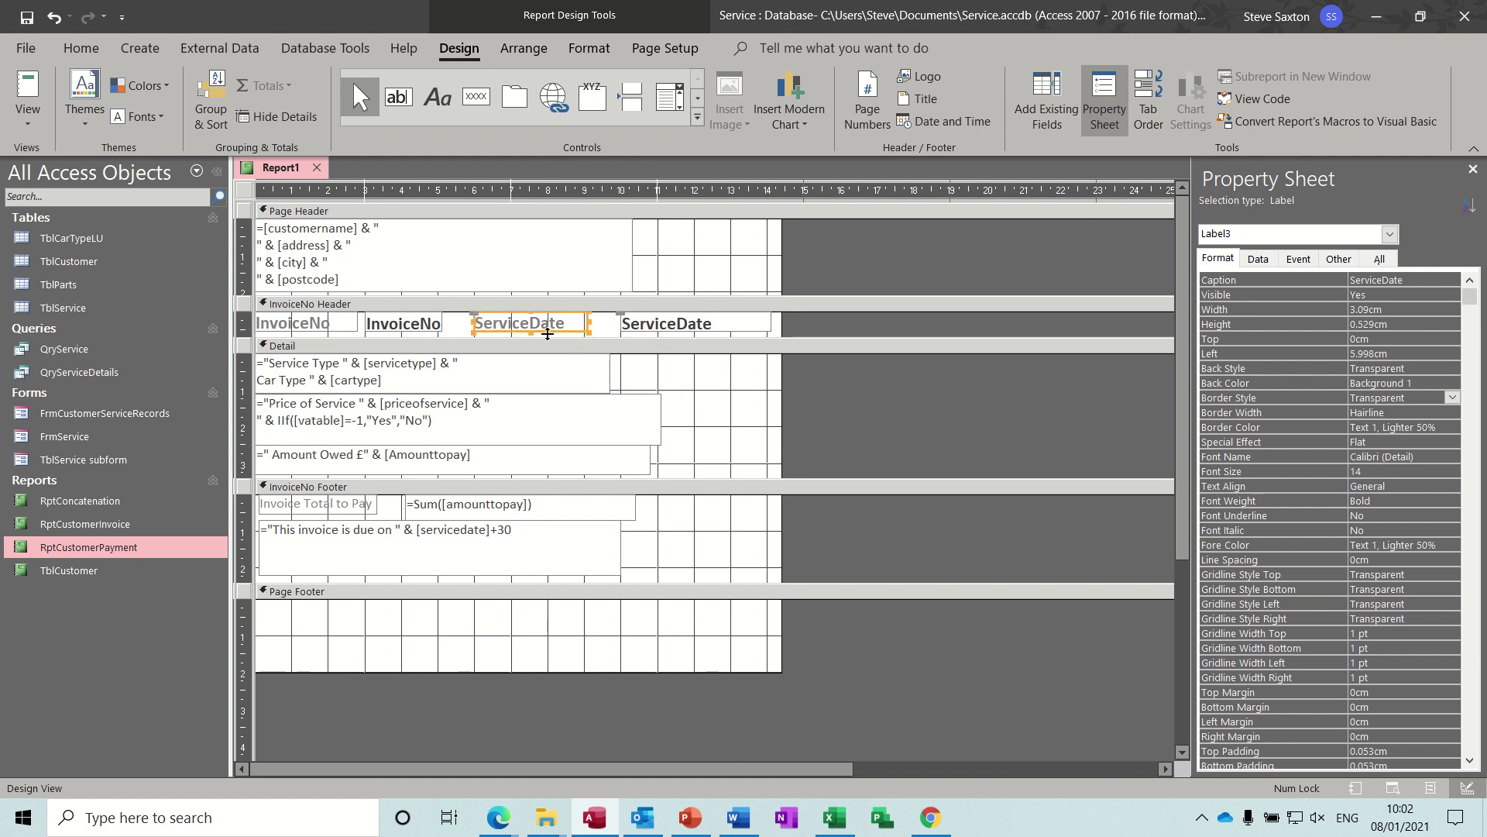
pyautogui.click(532, 329)
pyautogui.moveTo(532, 330); pyautogui.dragTo(531, 337)
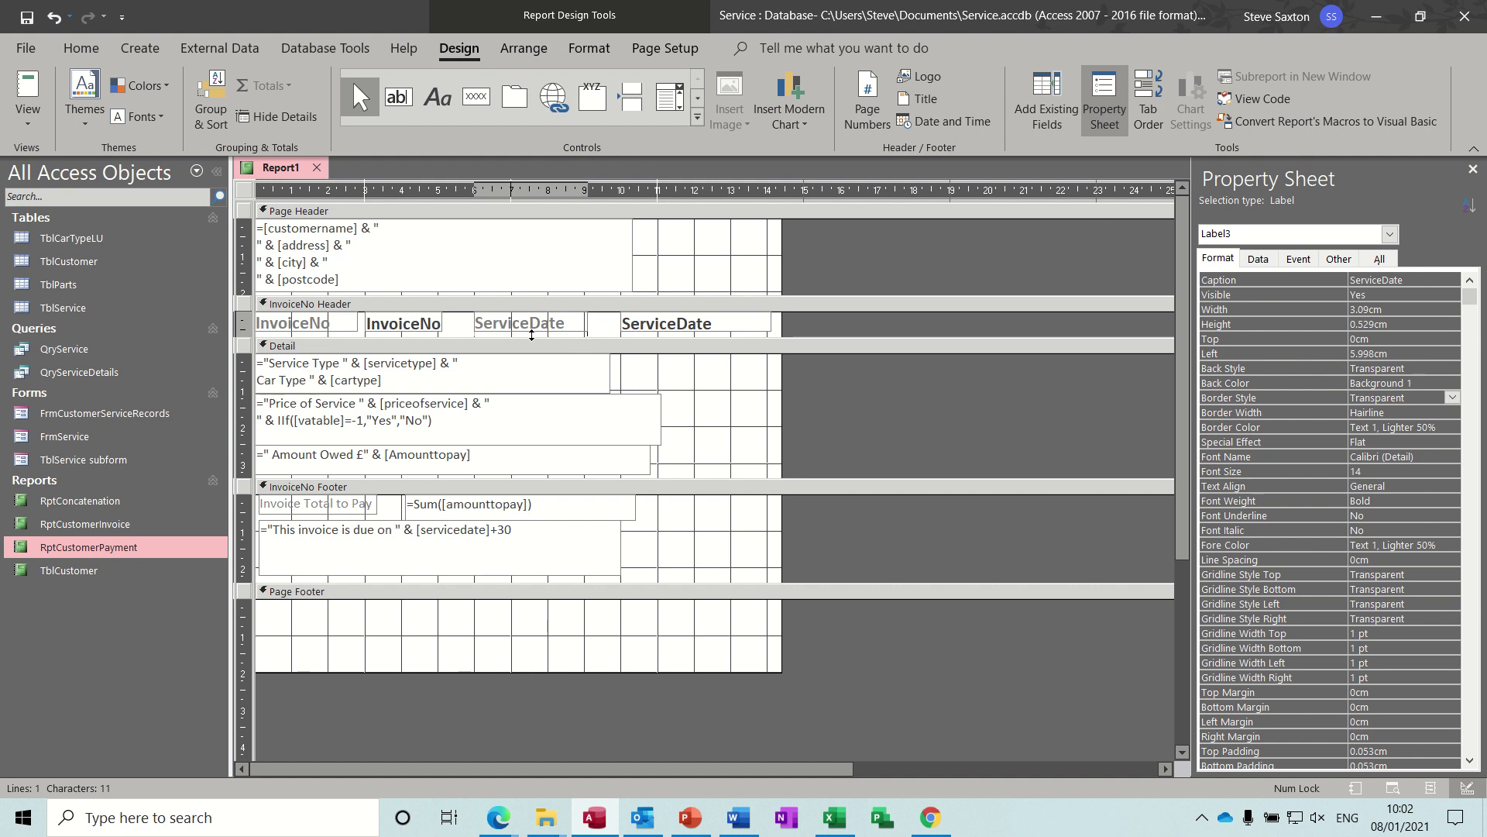
# Step: Preview invoice 1 to confirm the InvoiceNo and ServiceDate labels show in full
pyautogui.click(28, 93)
pyautogui.write('1')
pyautogui.press('Return')
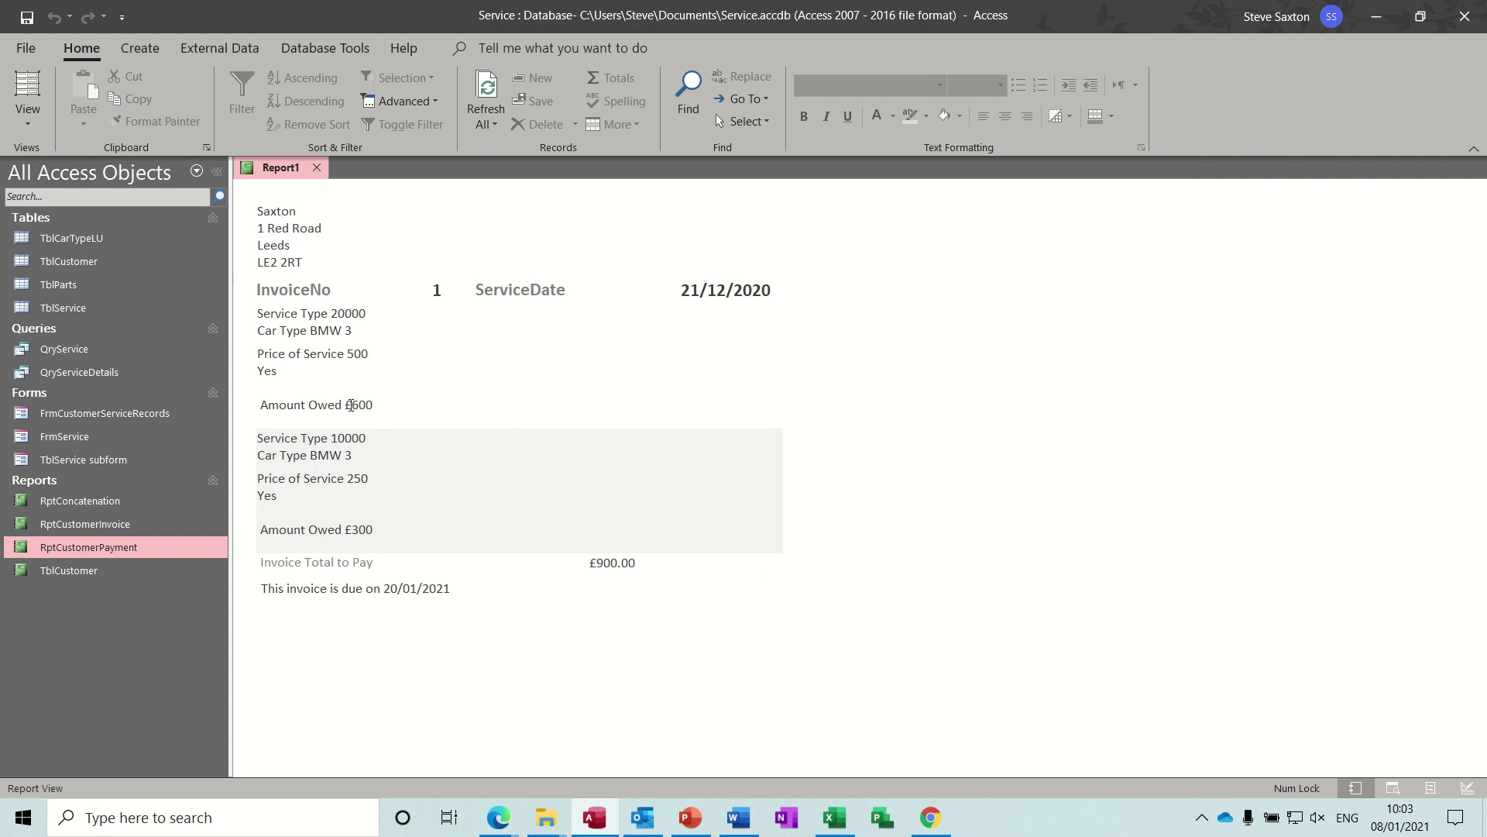
pyautogui.click(28, 122)
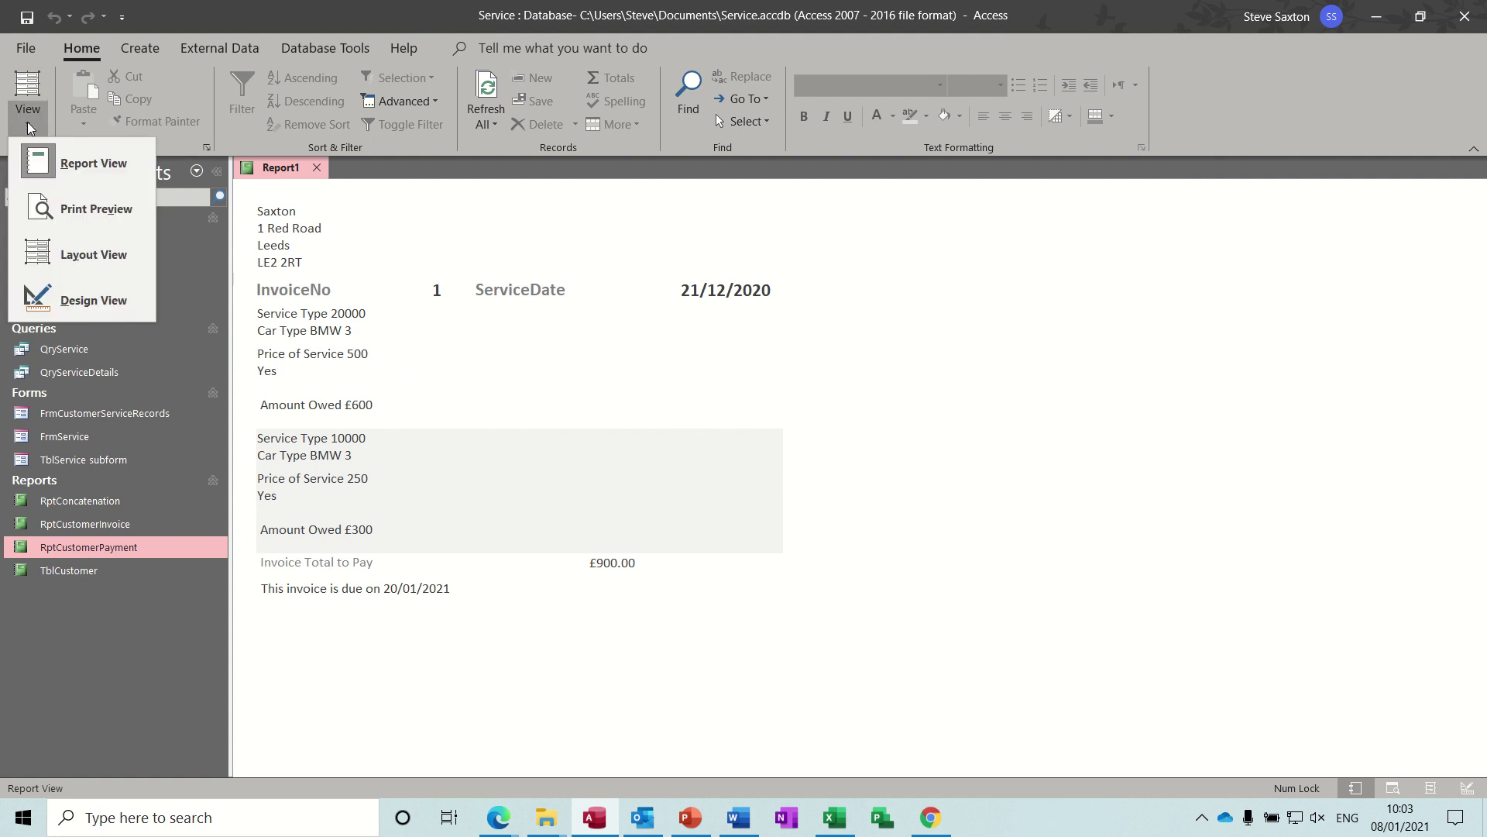
# Step: Make the Amount Owed text box bold and preview the report for invoice 1
pyautogui.click(62, 299)
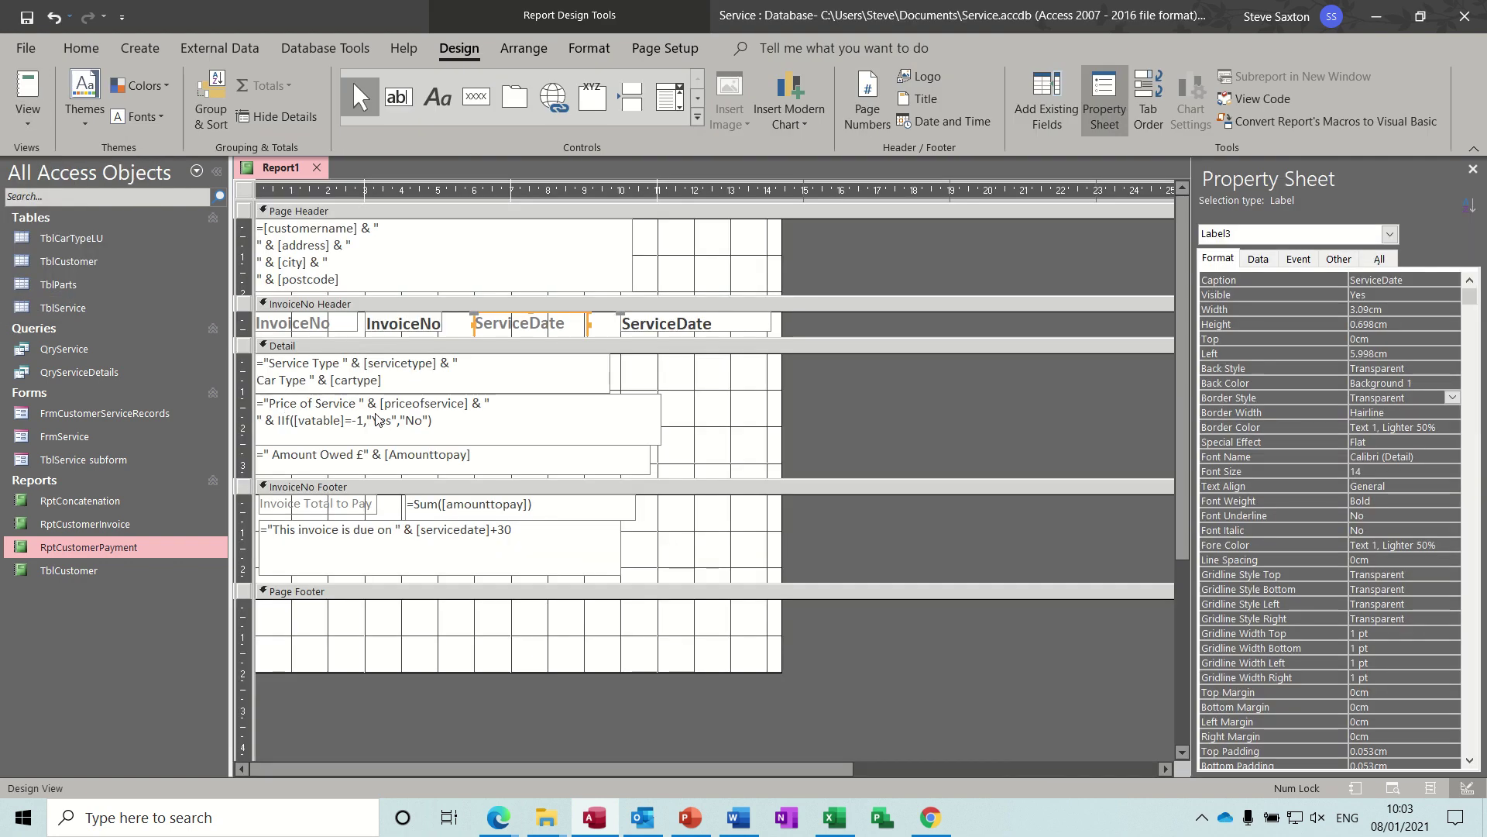
pyautogui.click(247, 458)
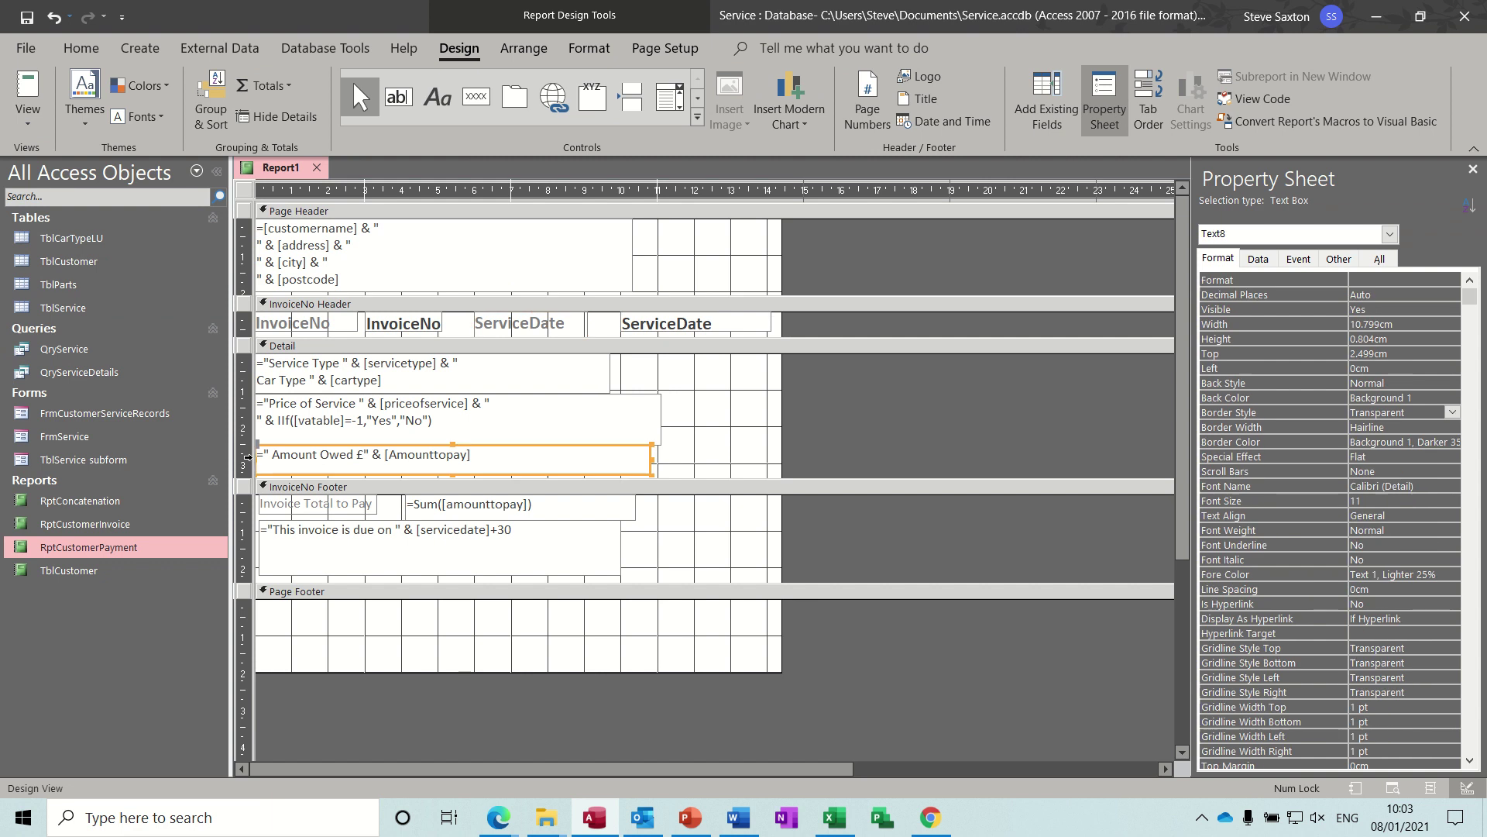
pyautogui.hotkey('ctrl', 'b')
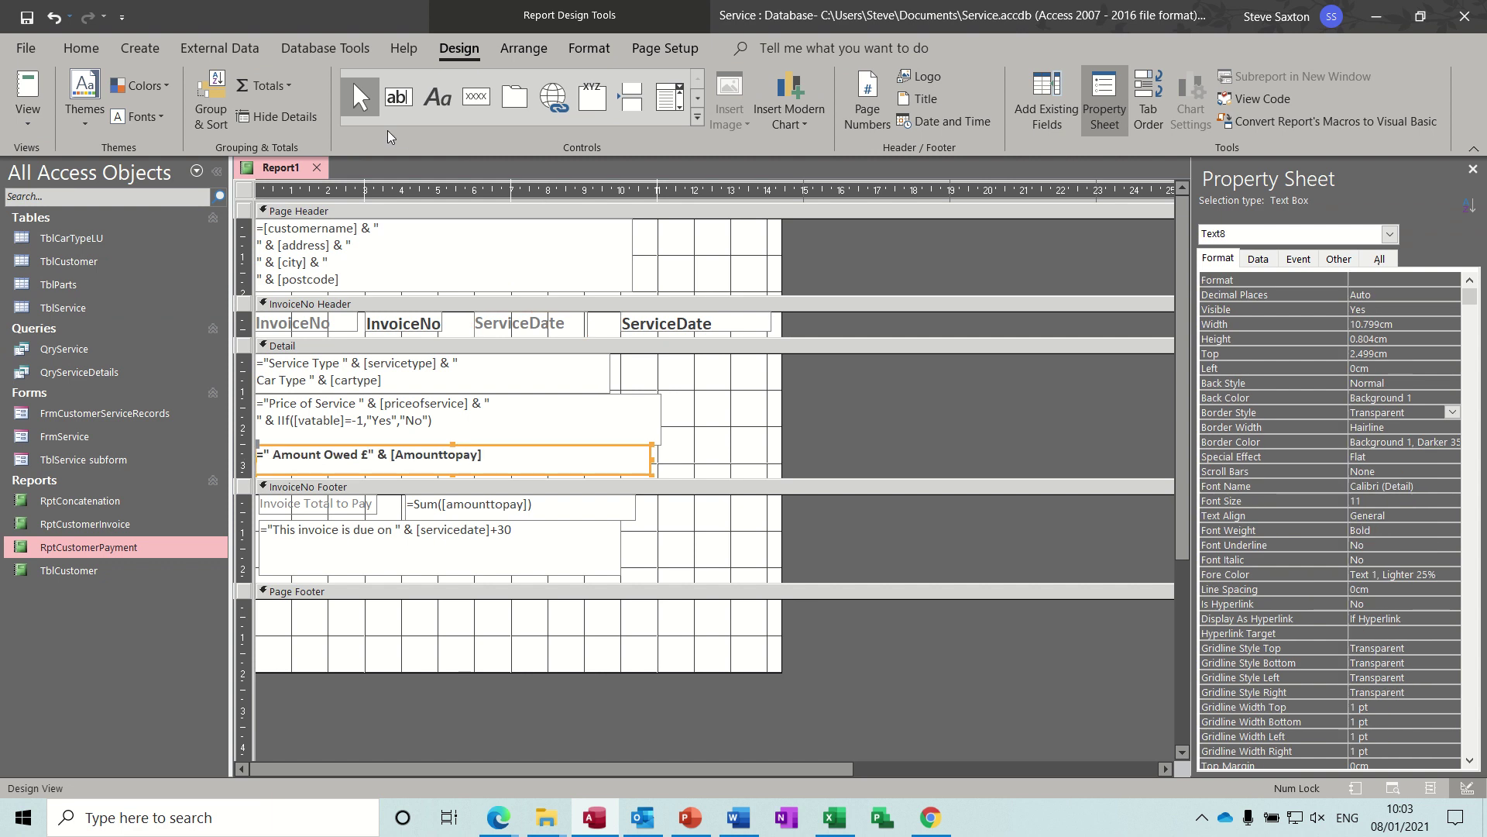
pyautogui.click(28, 93)
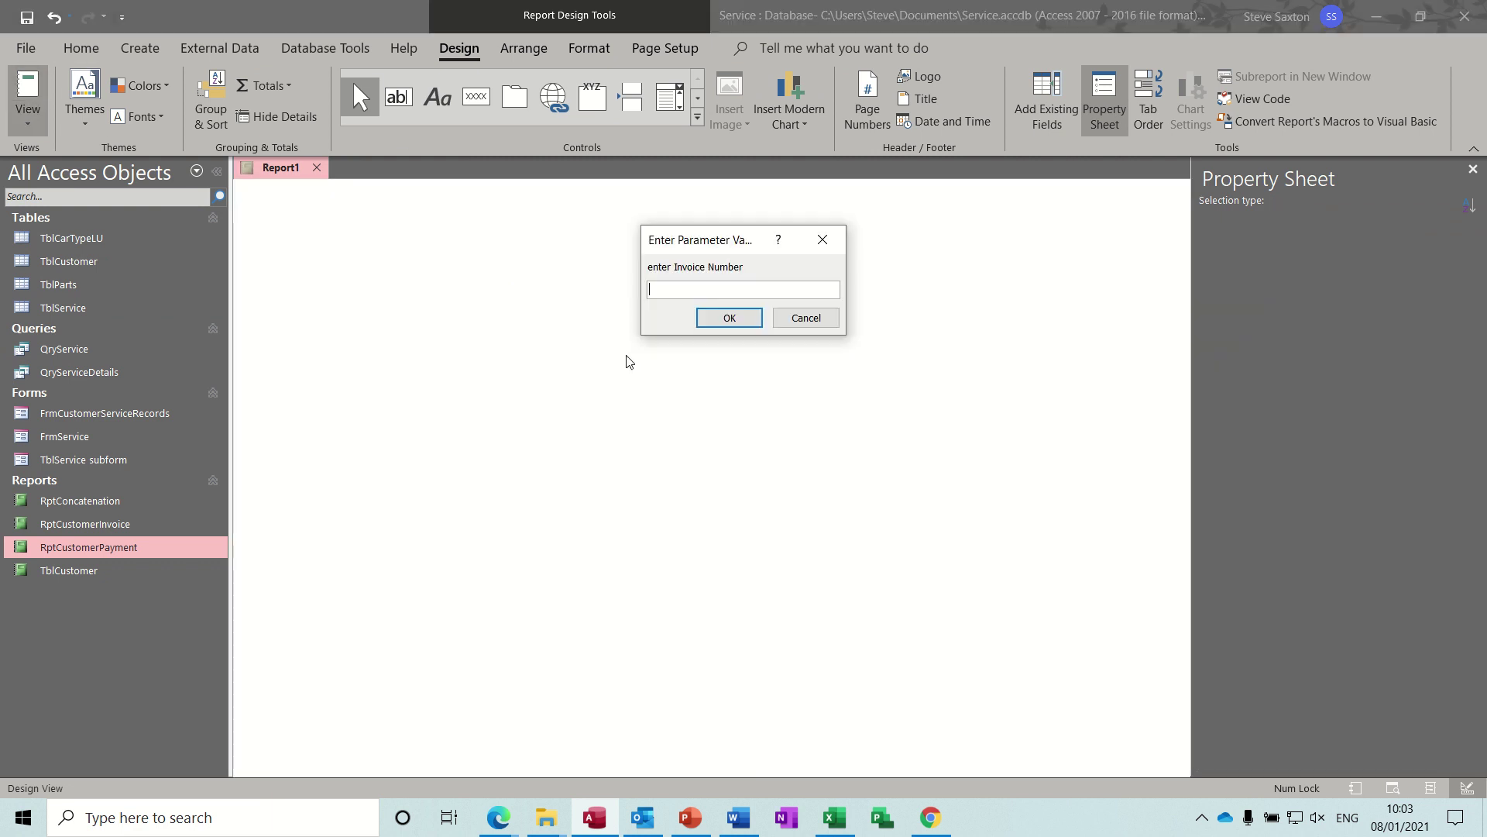
pyautogui.write('1')
pyautogui.press('Return')
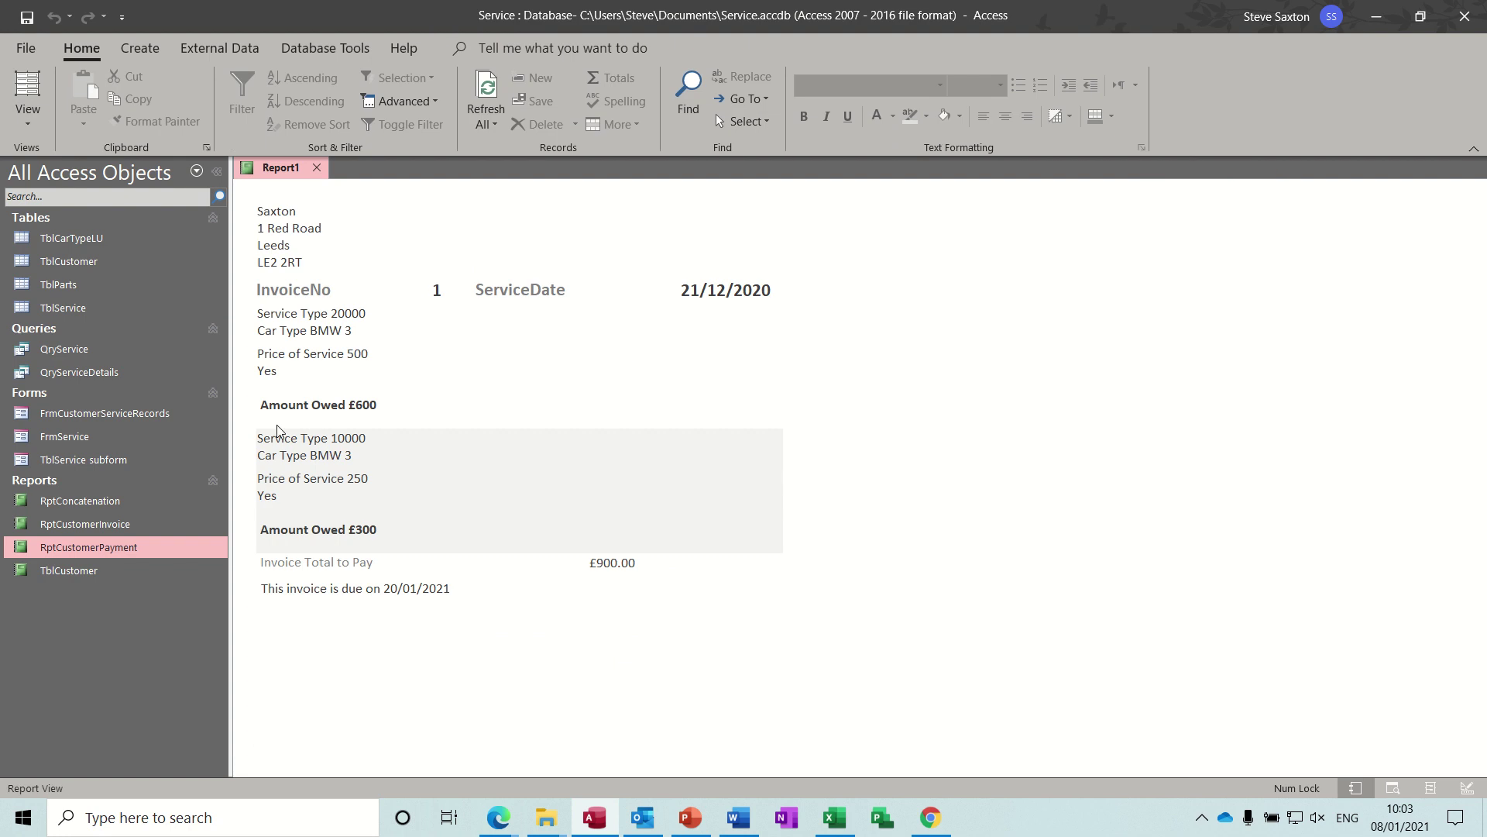
# Step: Bold the due-date footer line, preview again, and open RptCustomerInvoice for comparison
pyautogui.click(28, 117)
pyautogui.click(97, 301)
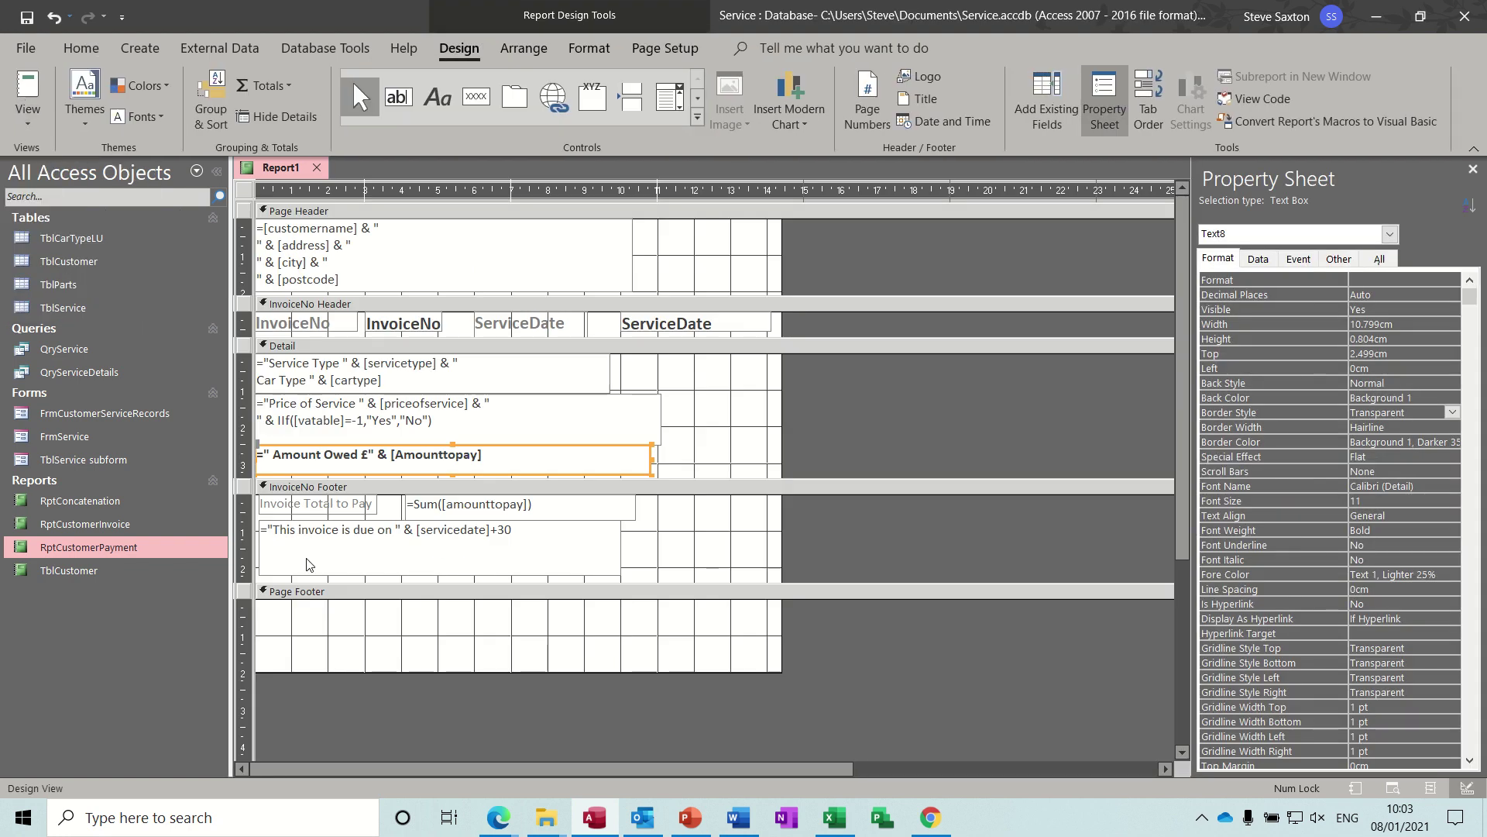
pyautogui.click(294, 559)
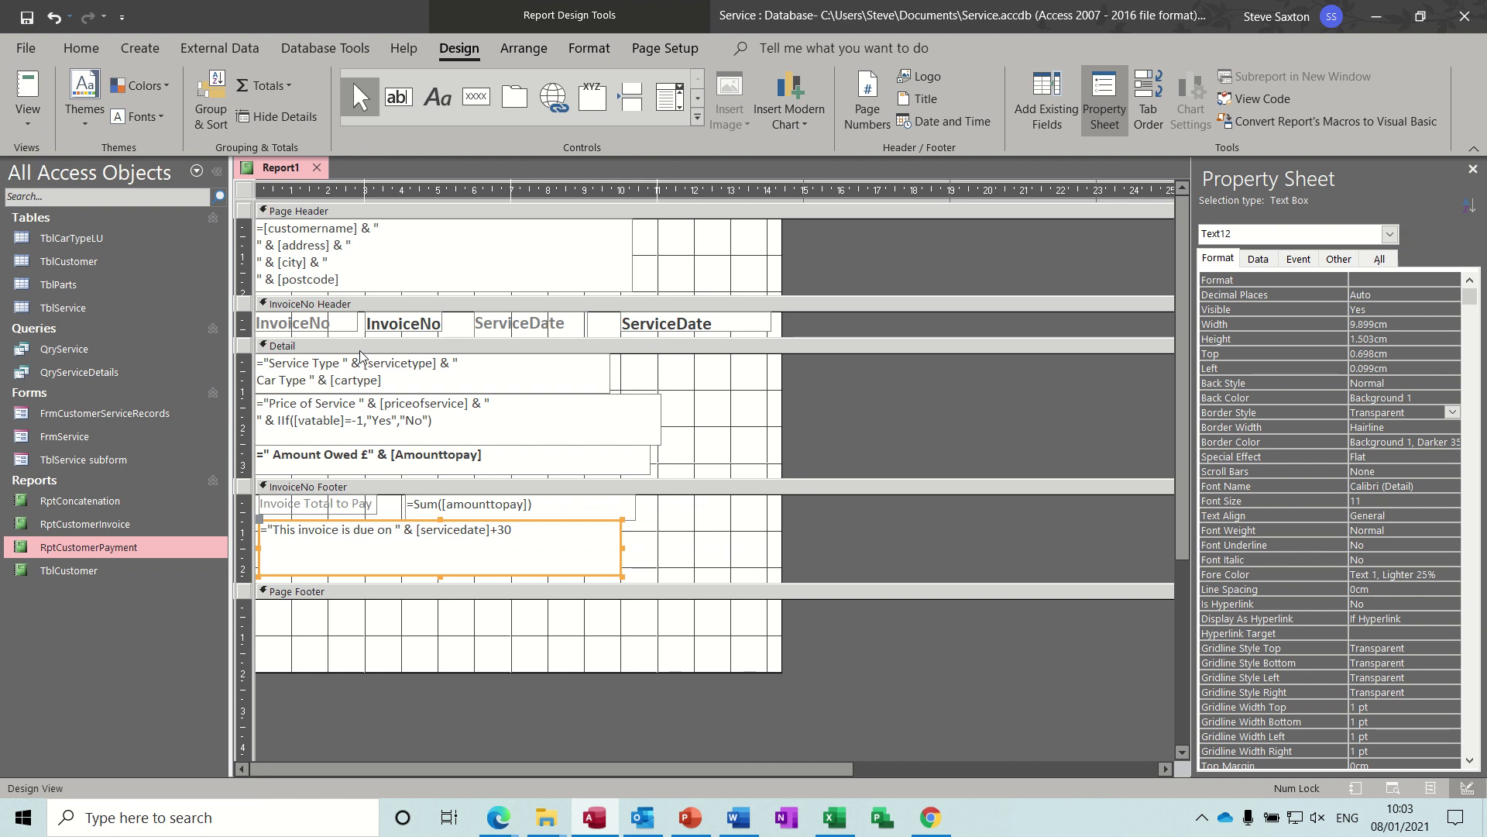
pyautogui.hotkey('ctrl', 'b')
pyautogui.click(27, 87)
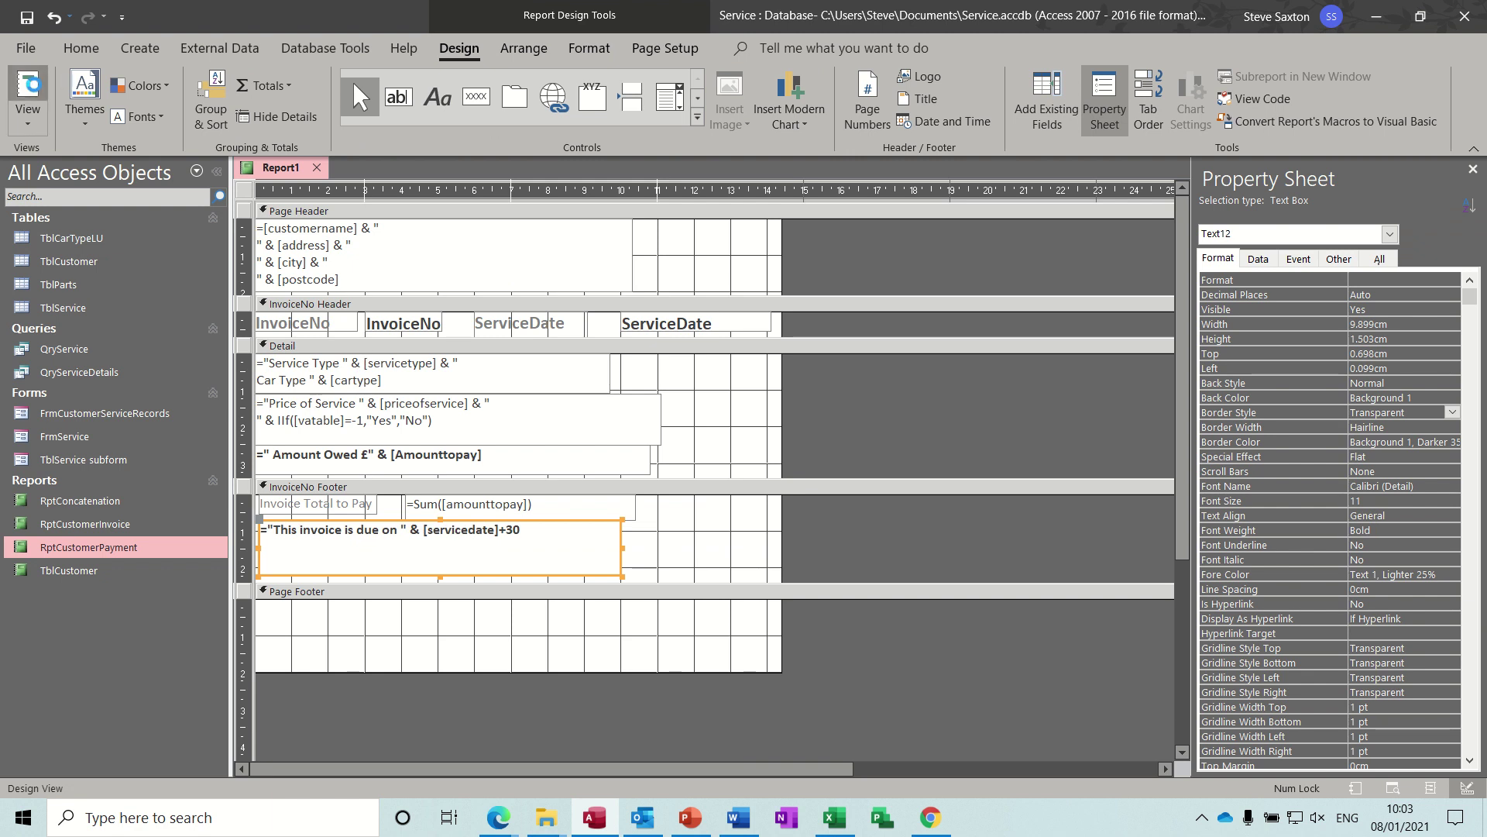
pyautogui.press('Return')
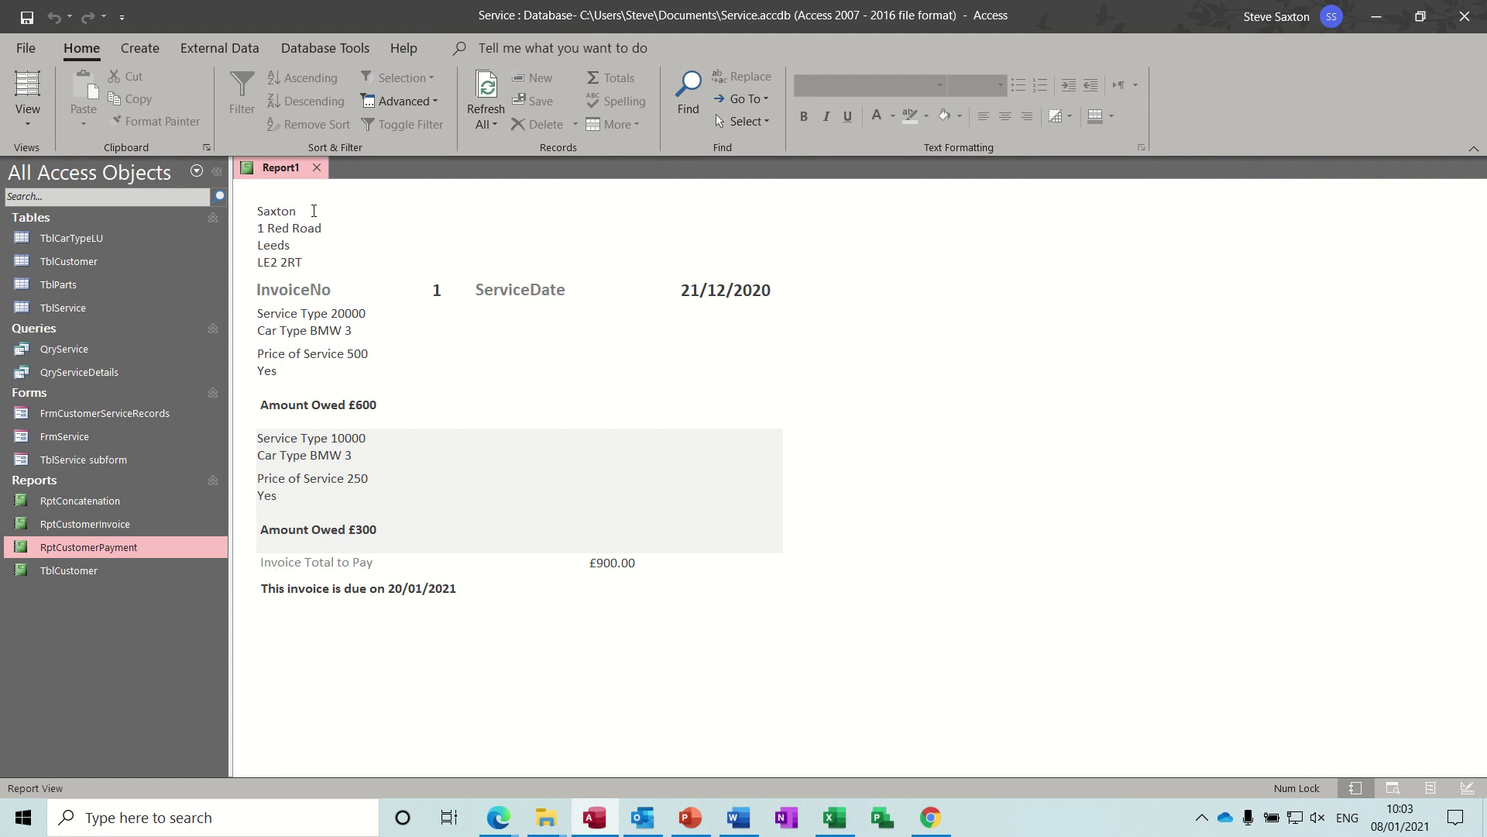
pyautogui.doubleClick(127, 525)
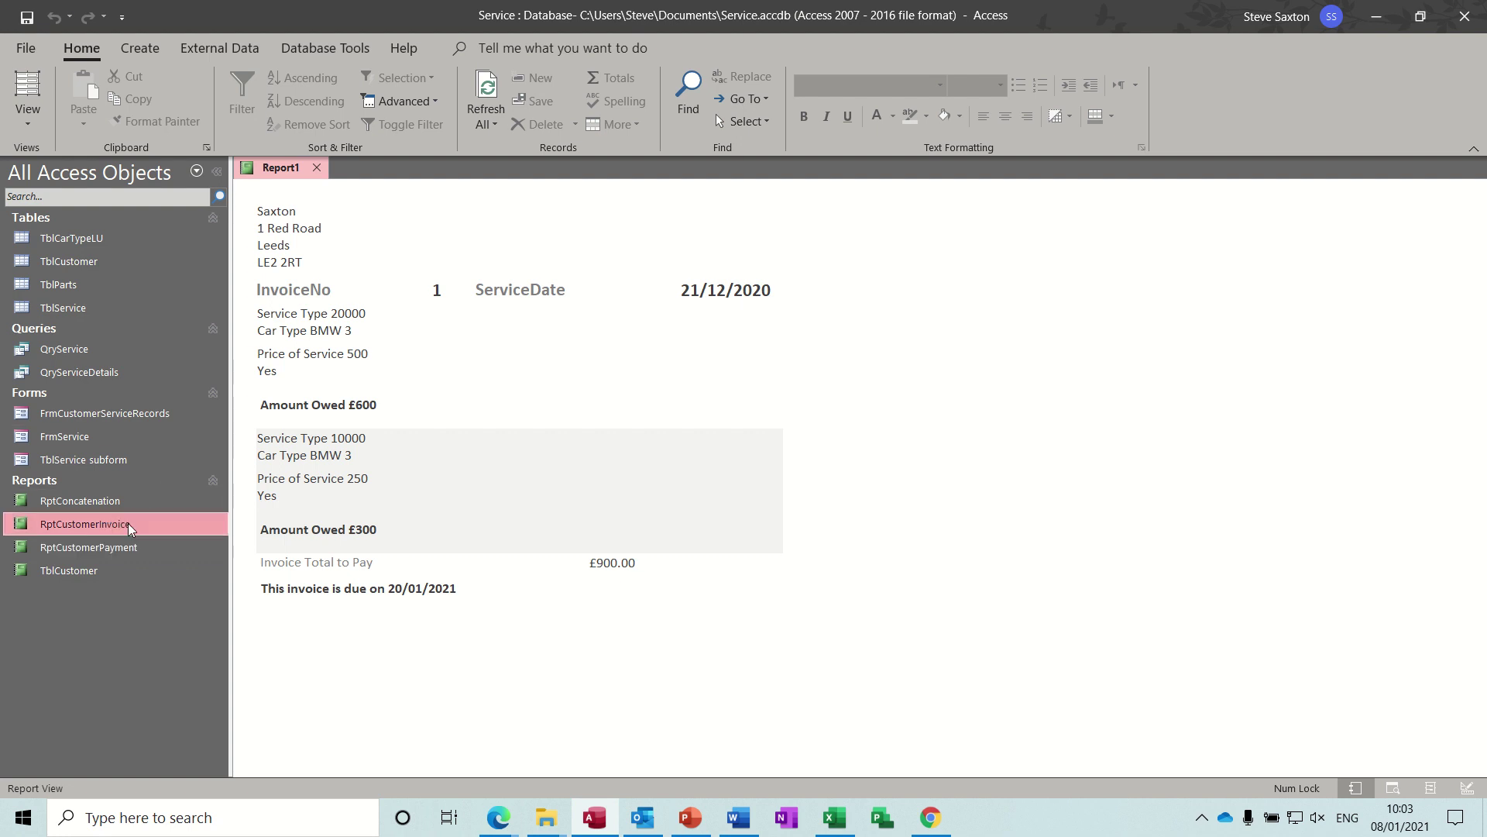
pyautogui.write('1')
pyautogui.press('Return')
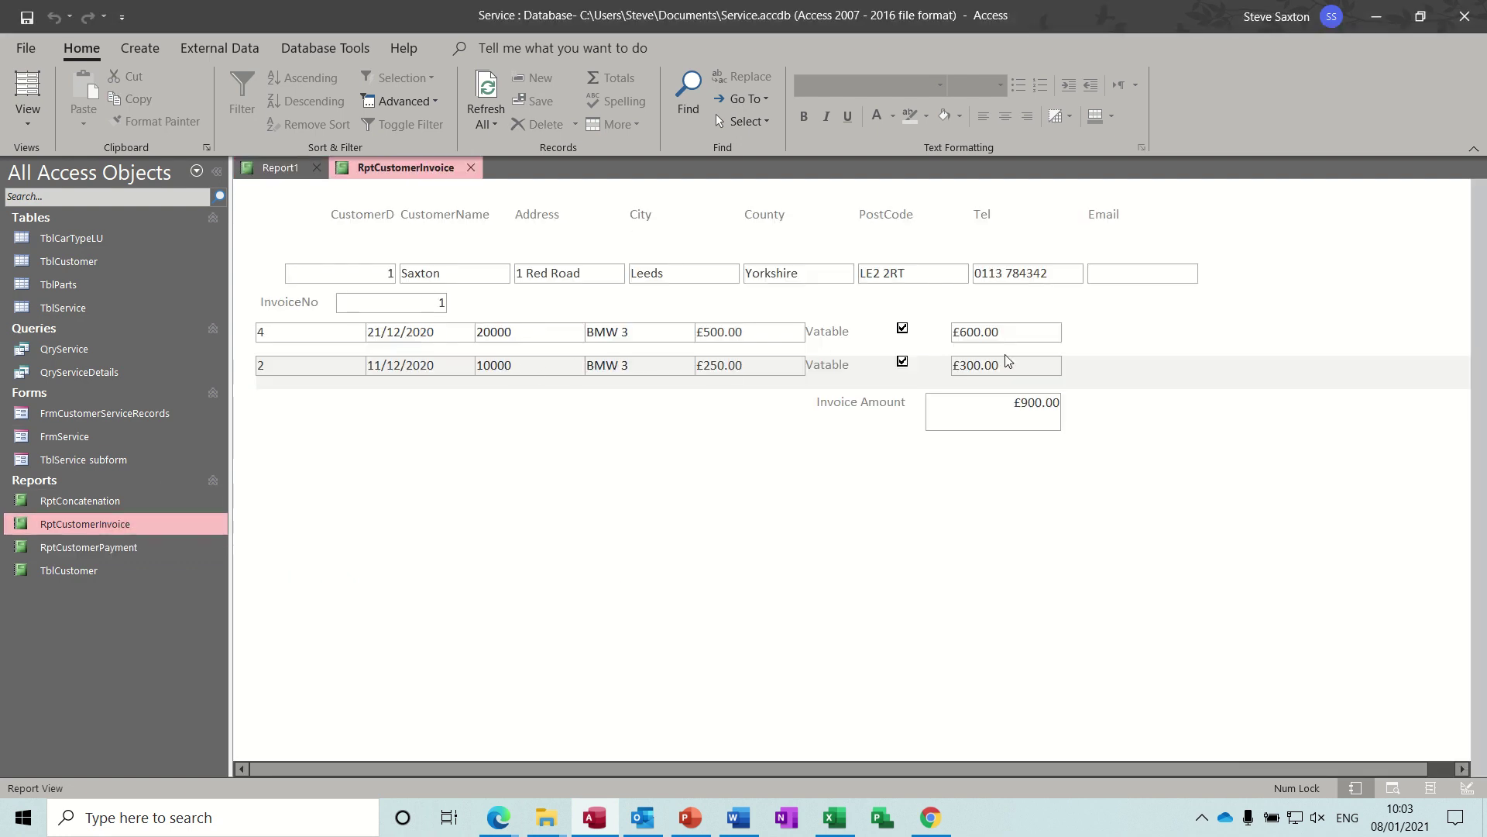
pyautogui.click(471, 168)
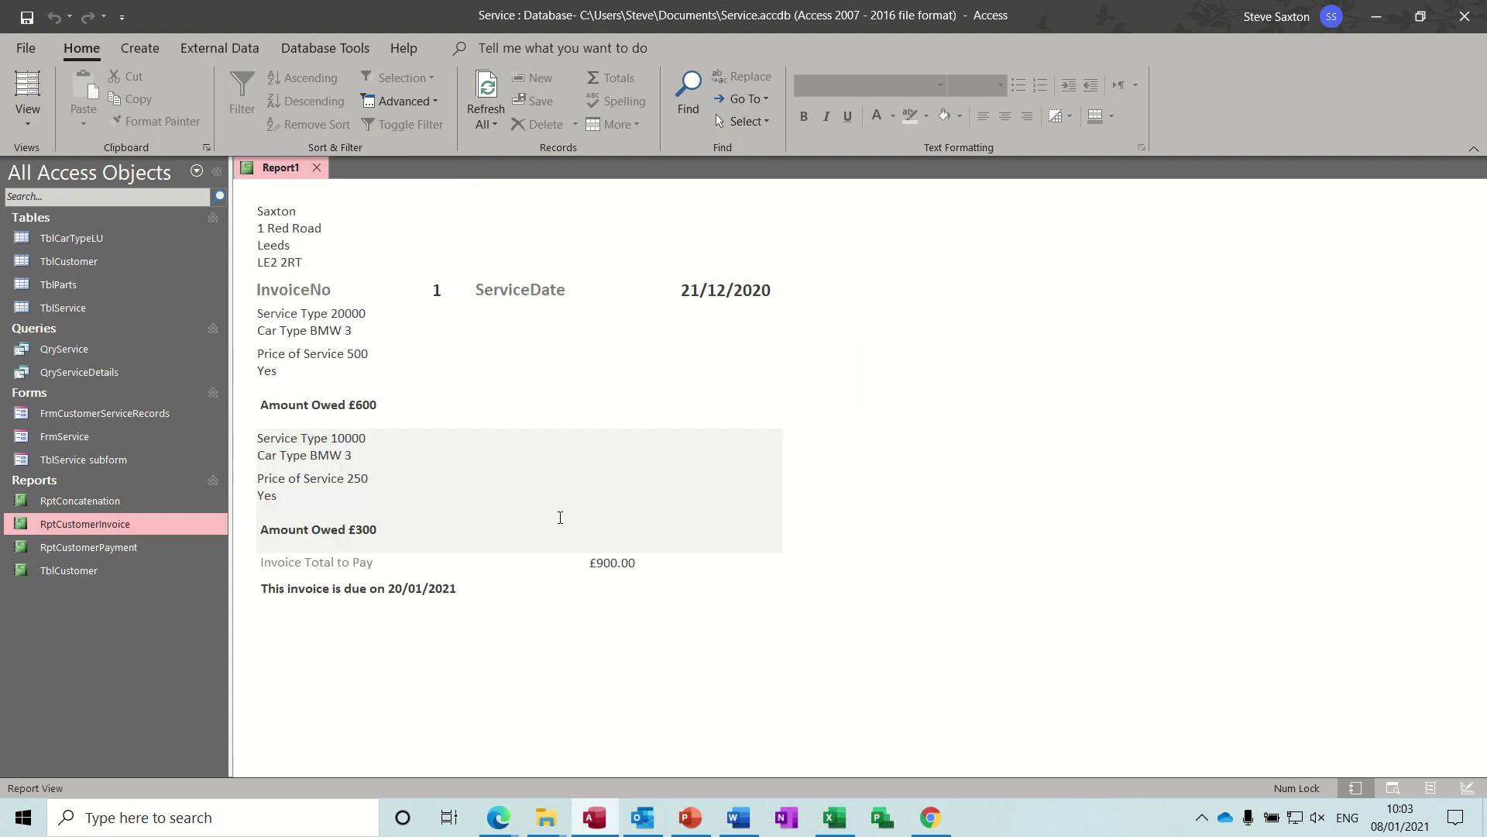